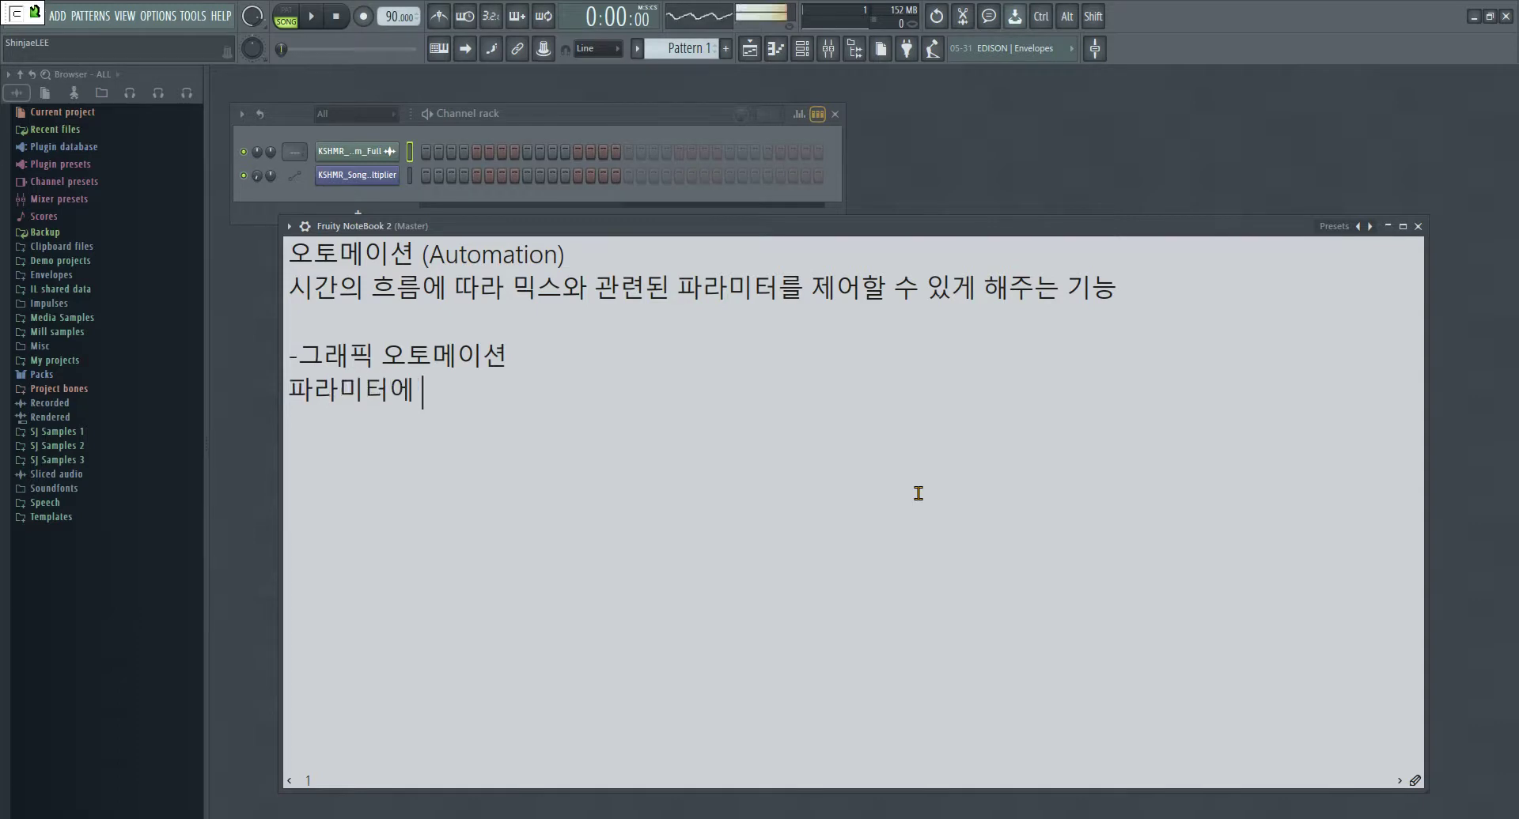
# - Continue the graphic automation note after "파라미터에" with "대한 오토메이션 클립 (Automation Clips)을 만든 뒤"
pyautogui.write('이션')
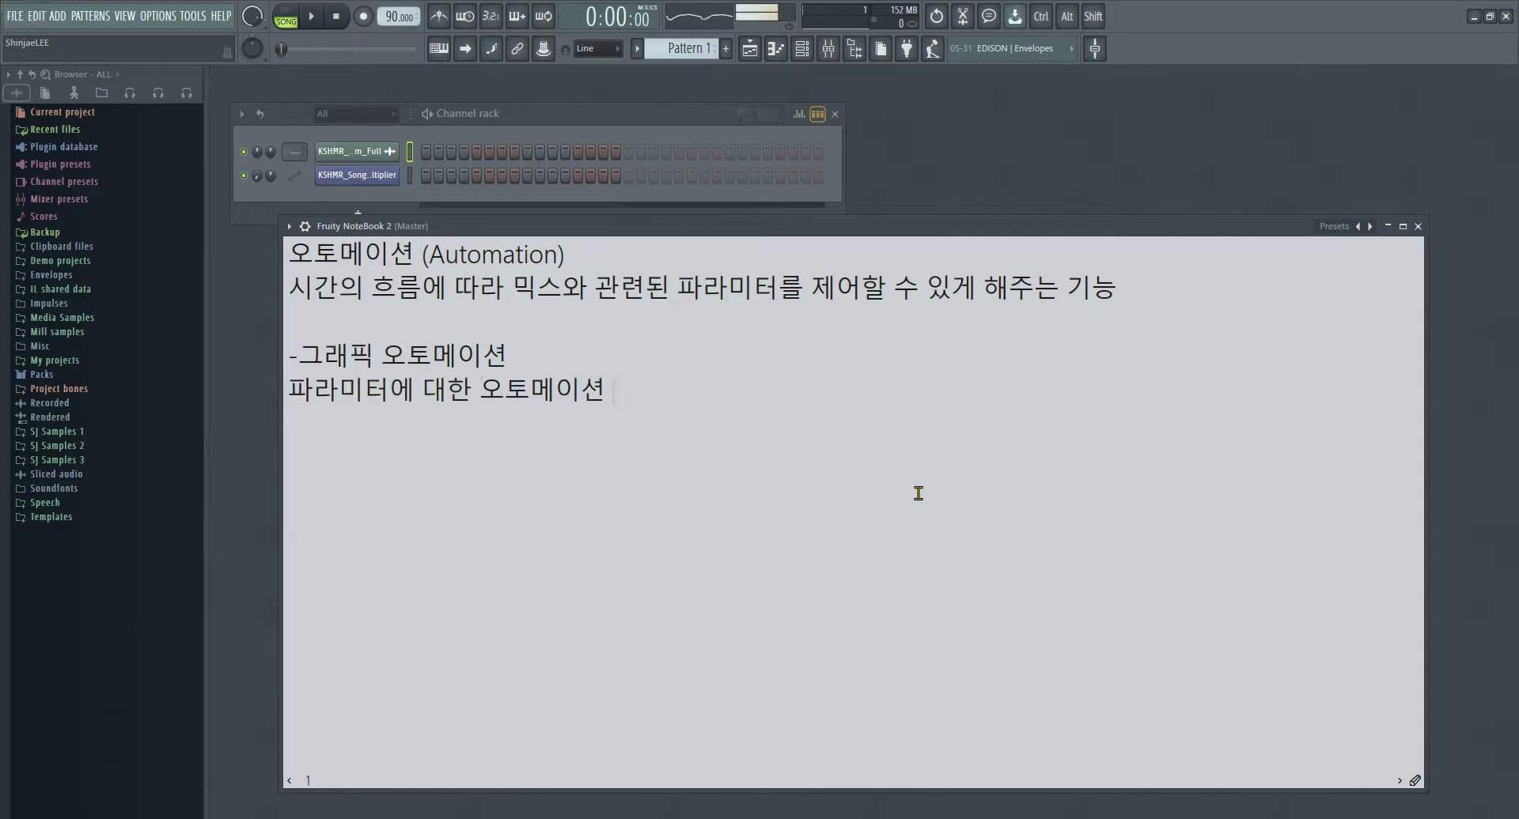
pyautogui.write(' 클립 (')
pyautogui.press('BackSpace')
pyautogui.press('BackSpace')
pyautogui.write('클립 (')
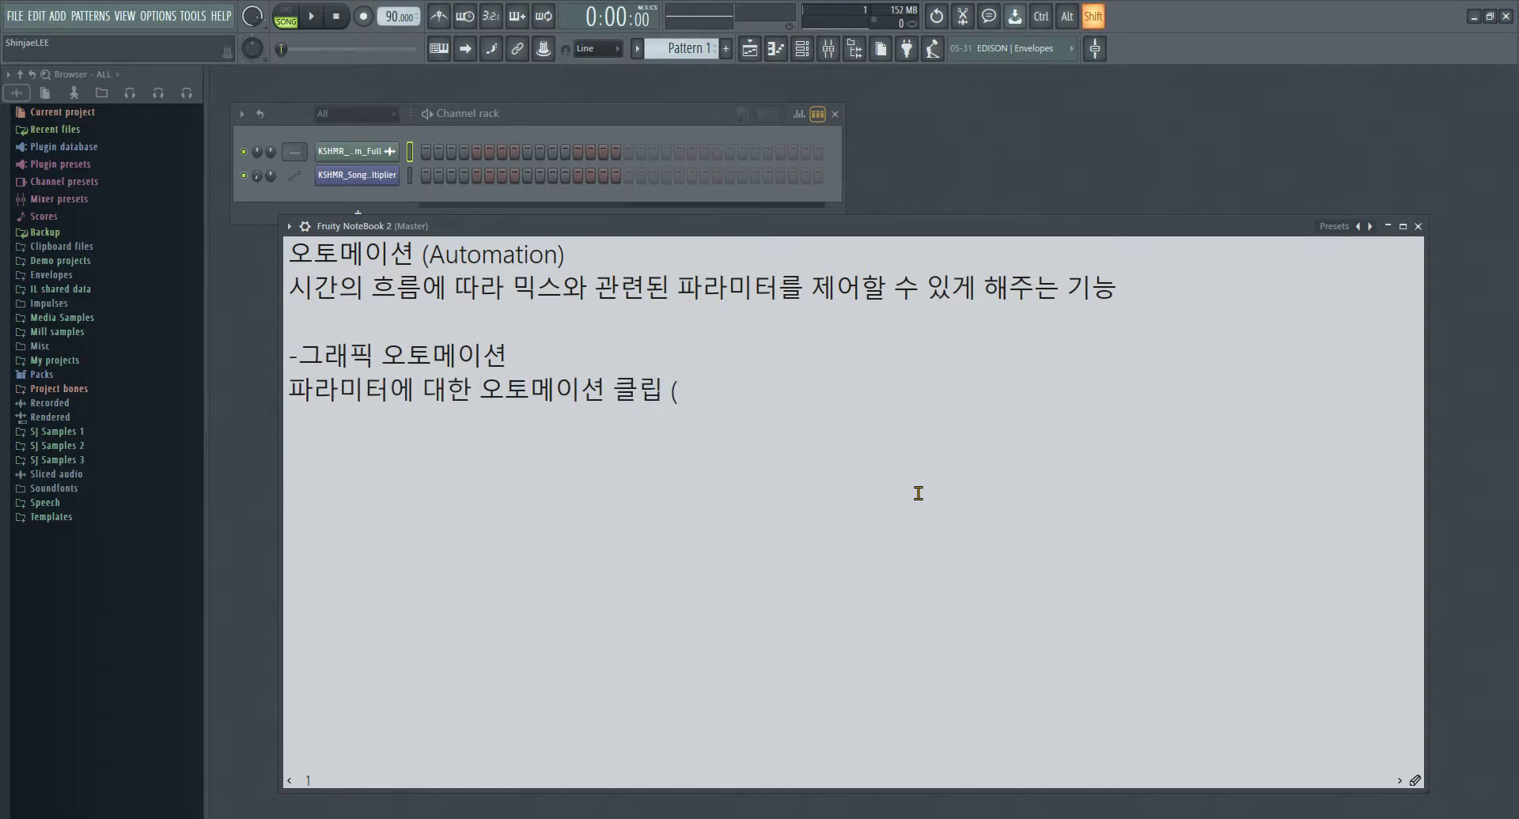
pyautogui.write('Automation ')
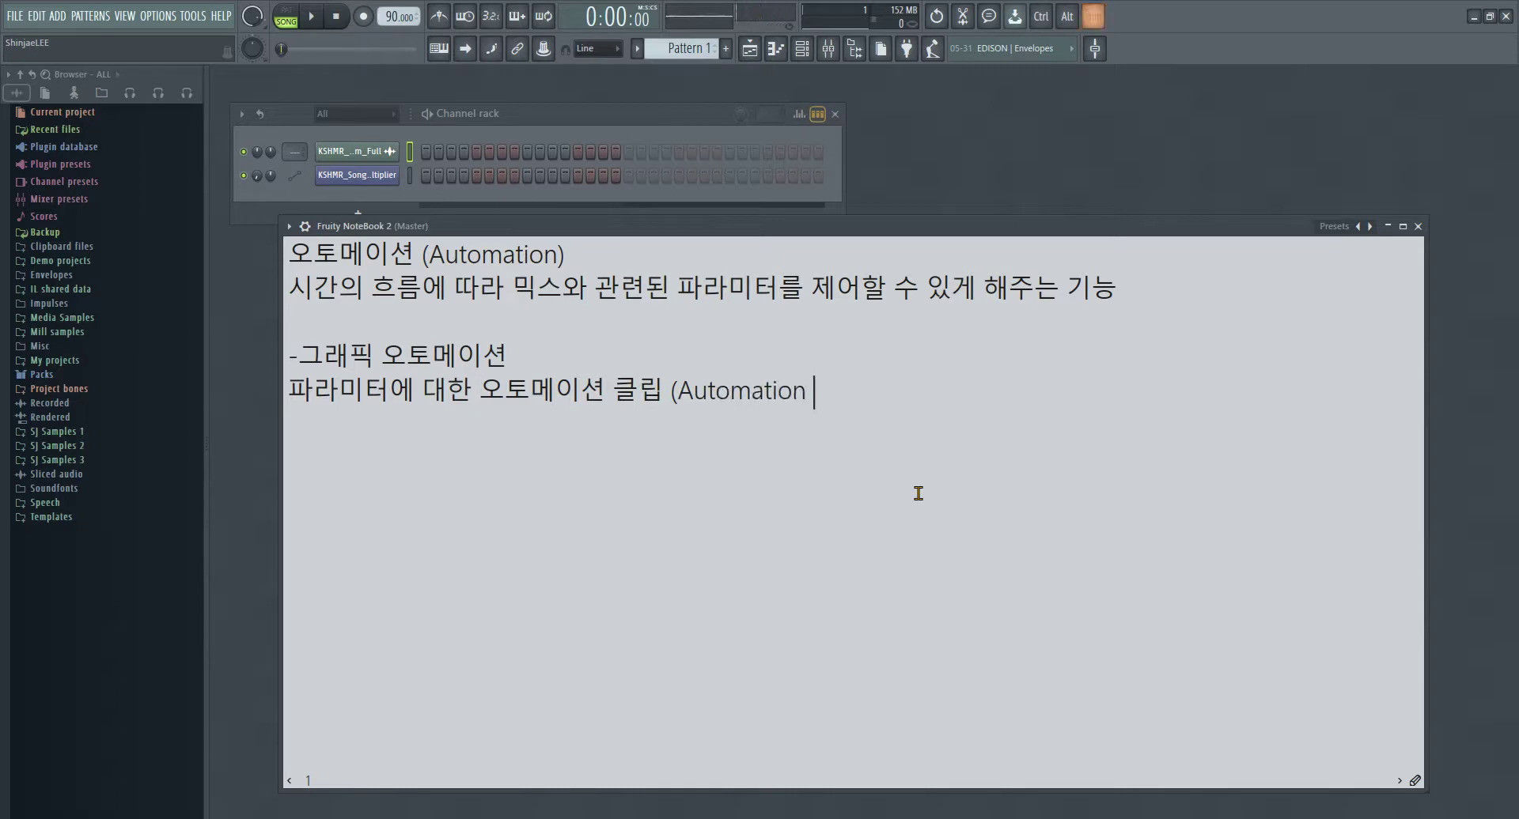
pyautogui.write('Clip)을 만든 뒤')
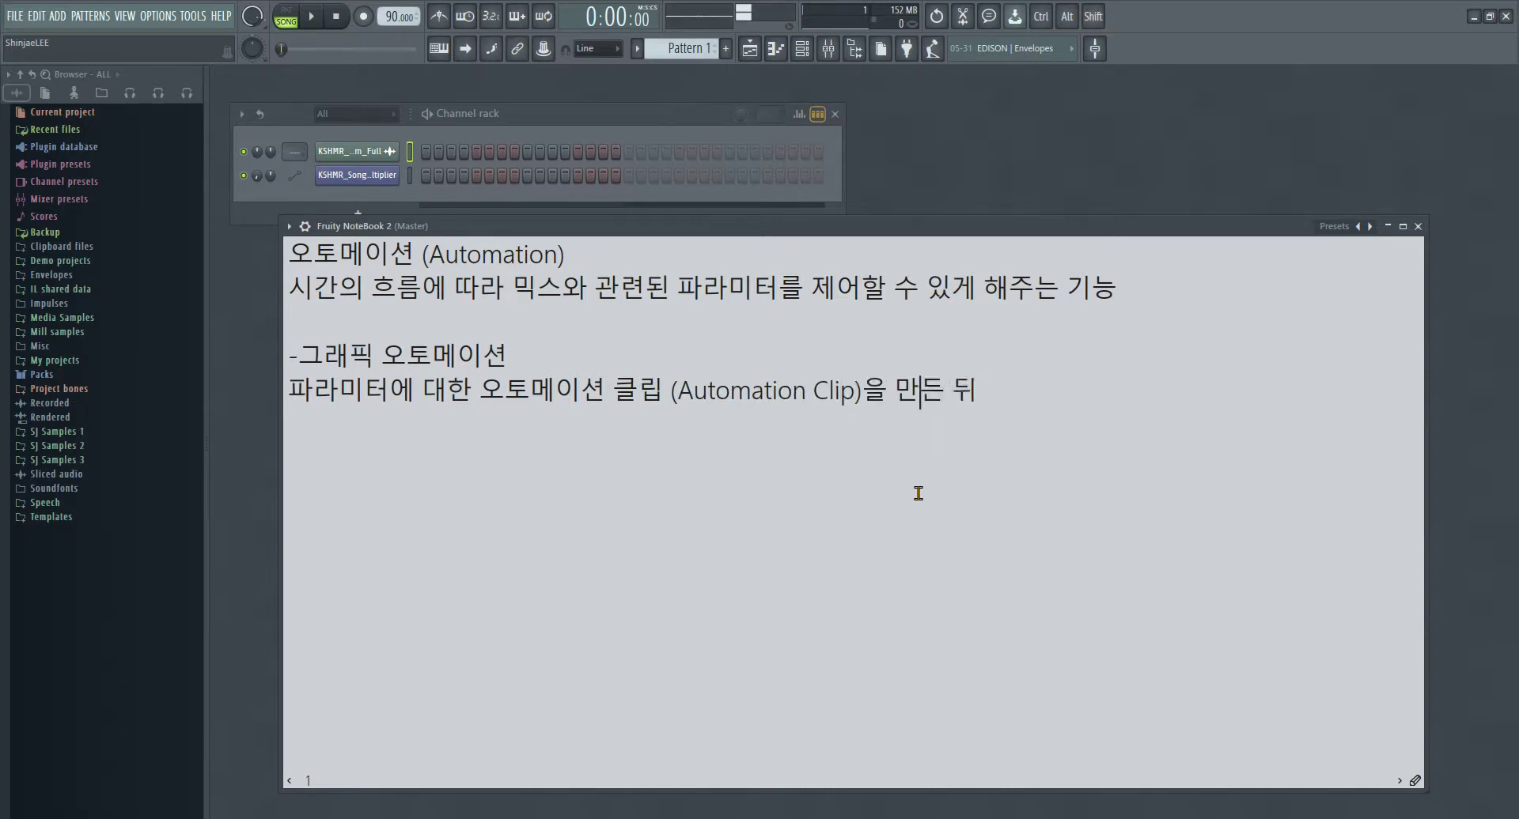
pyautogui.press('Left')
pyautogui.write('s')
pyautogui.press('Right')
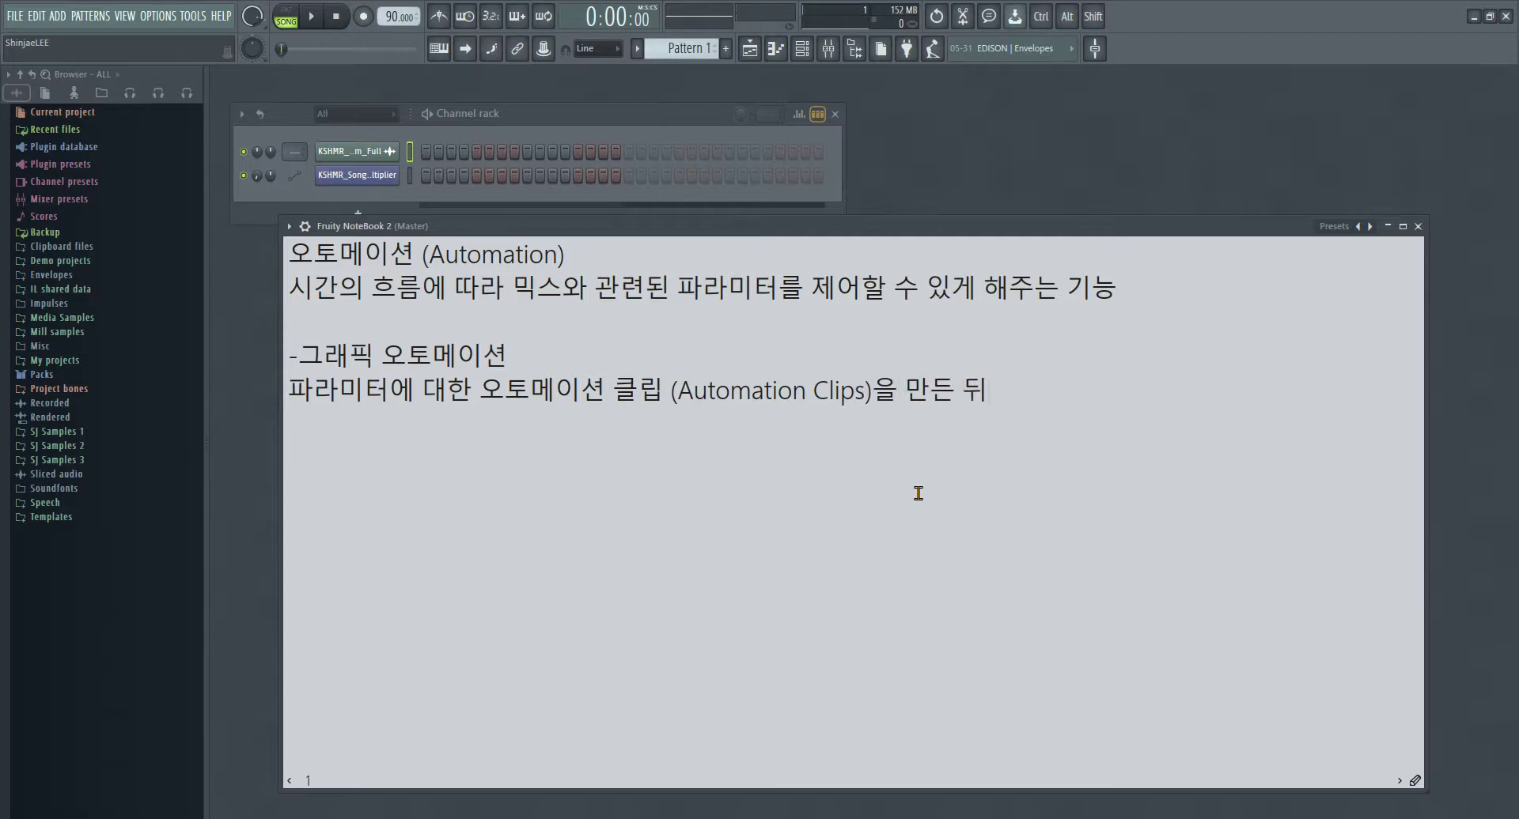
# - Finish the note sentence with "Control point를 마우스로 입력하는 방법"
pyautogui.write('Con')
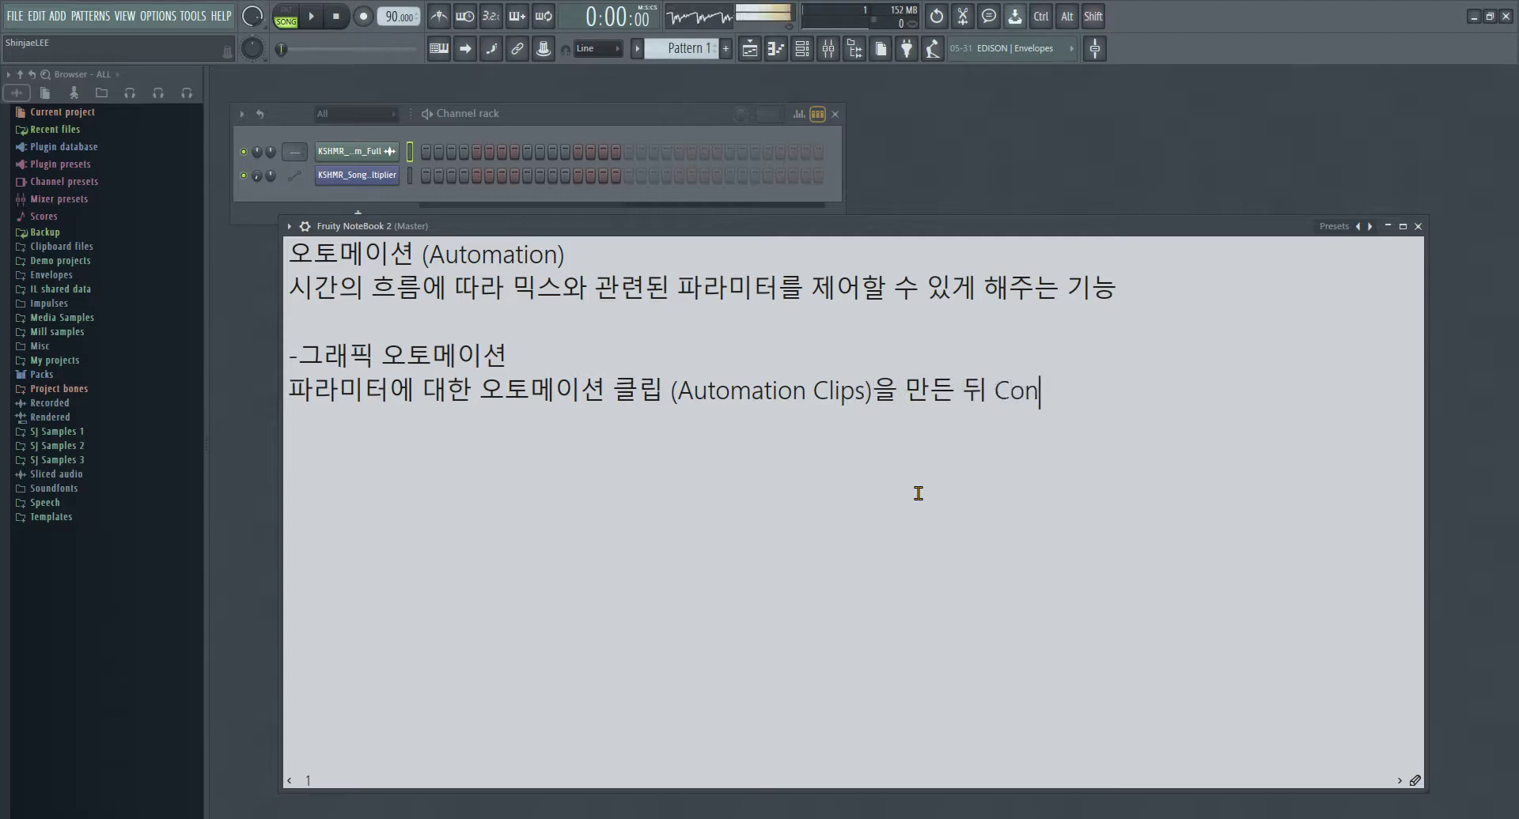
pyautogui.write('trol po')
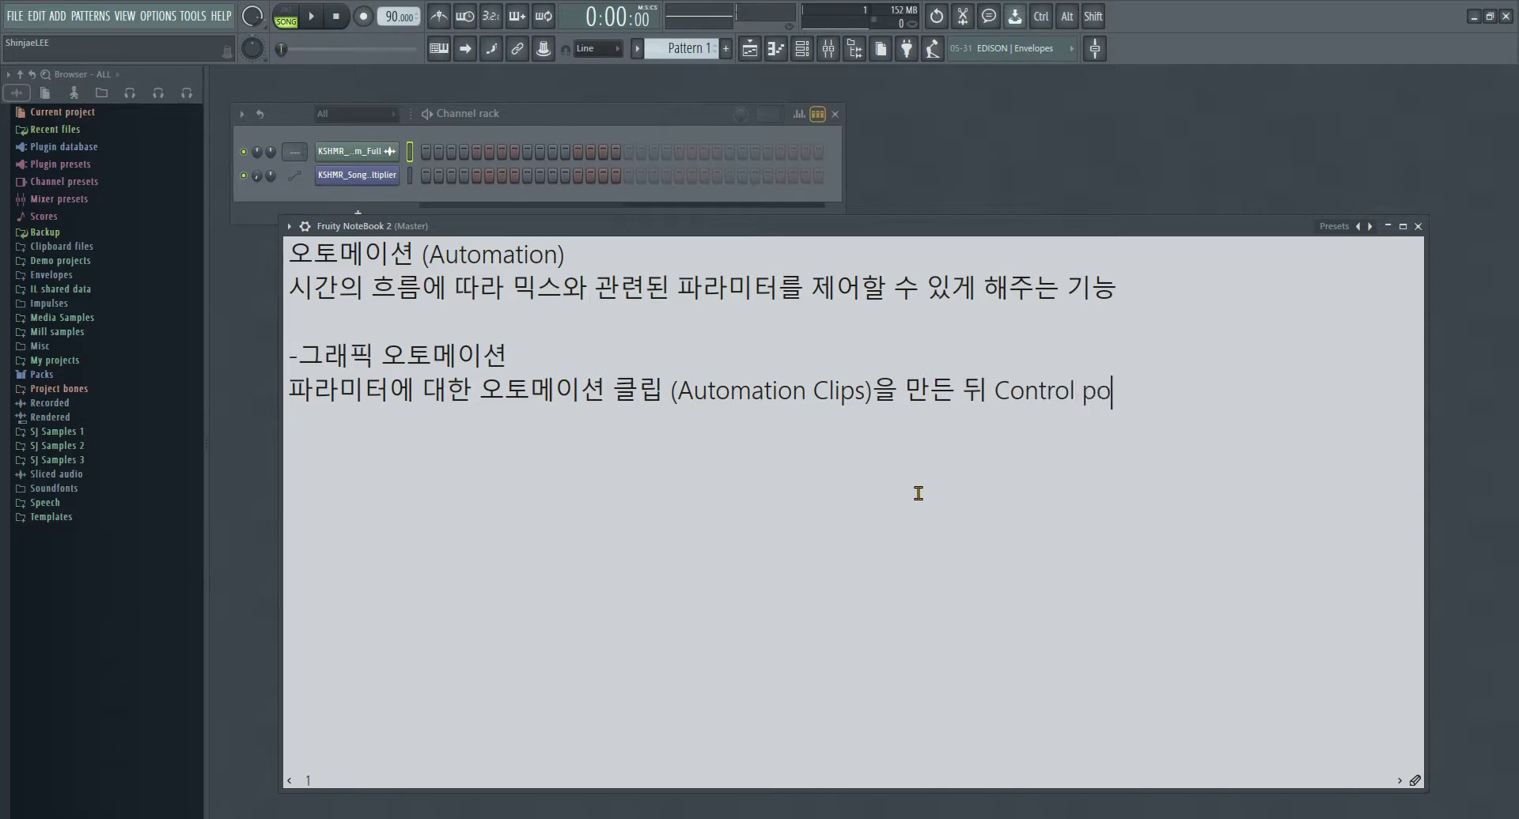
pyautogui.write('int를 마우')
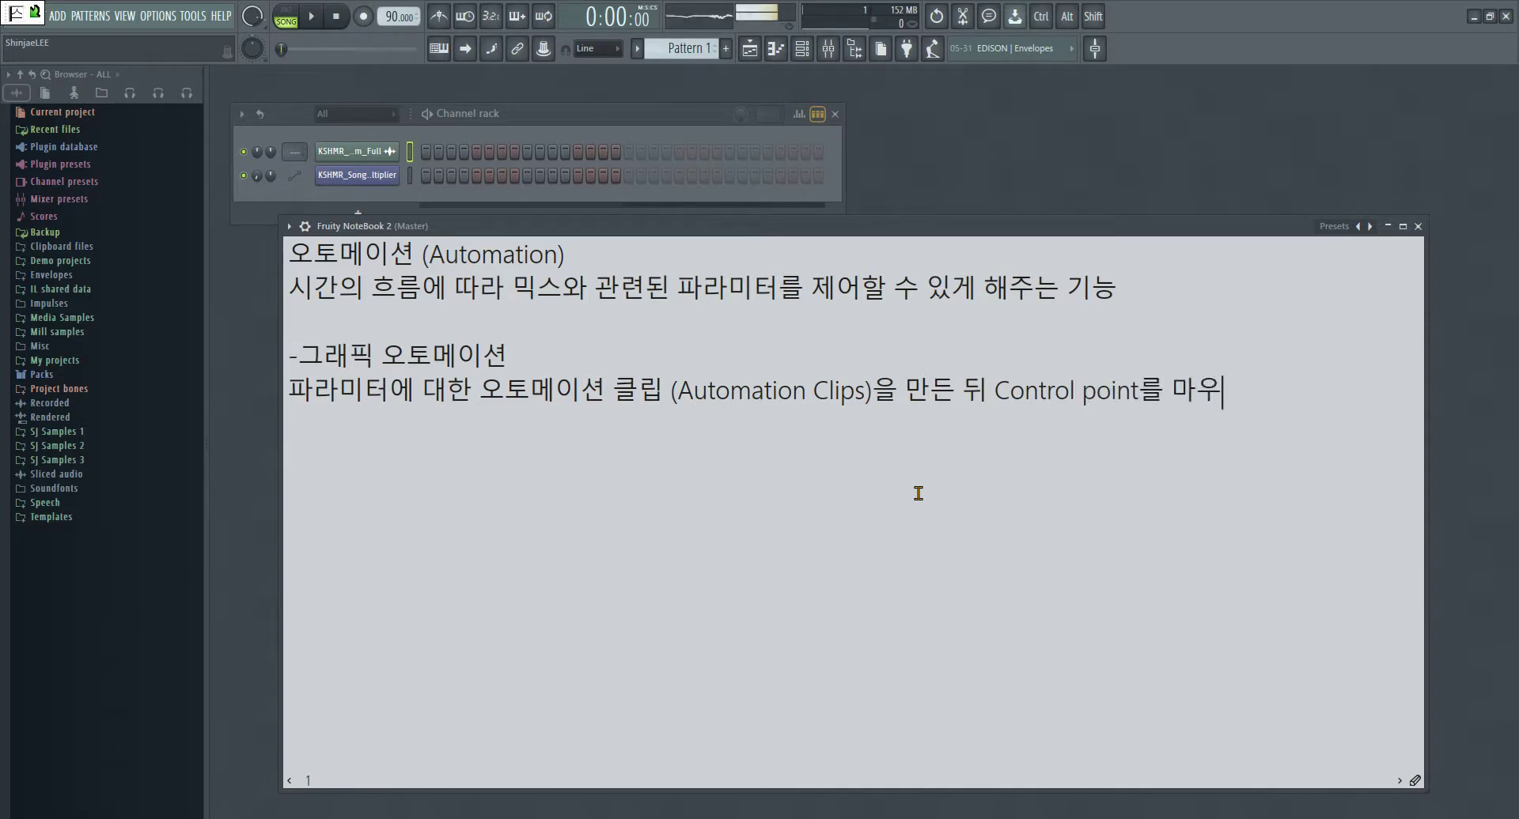
pyautogui.write('스로 입력')
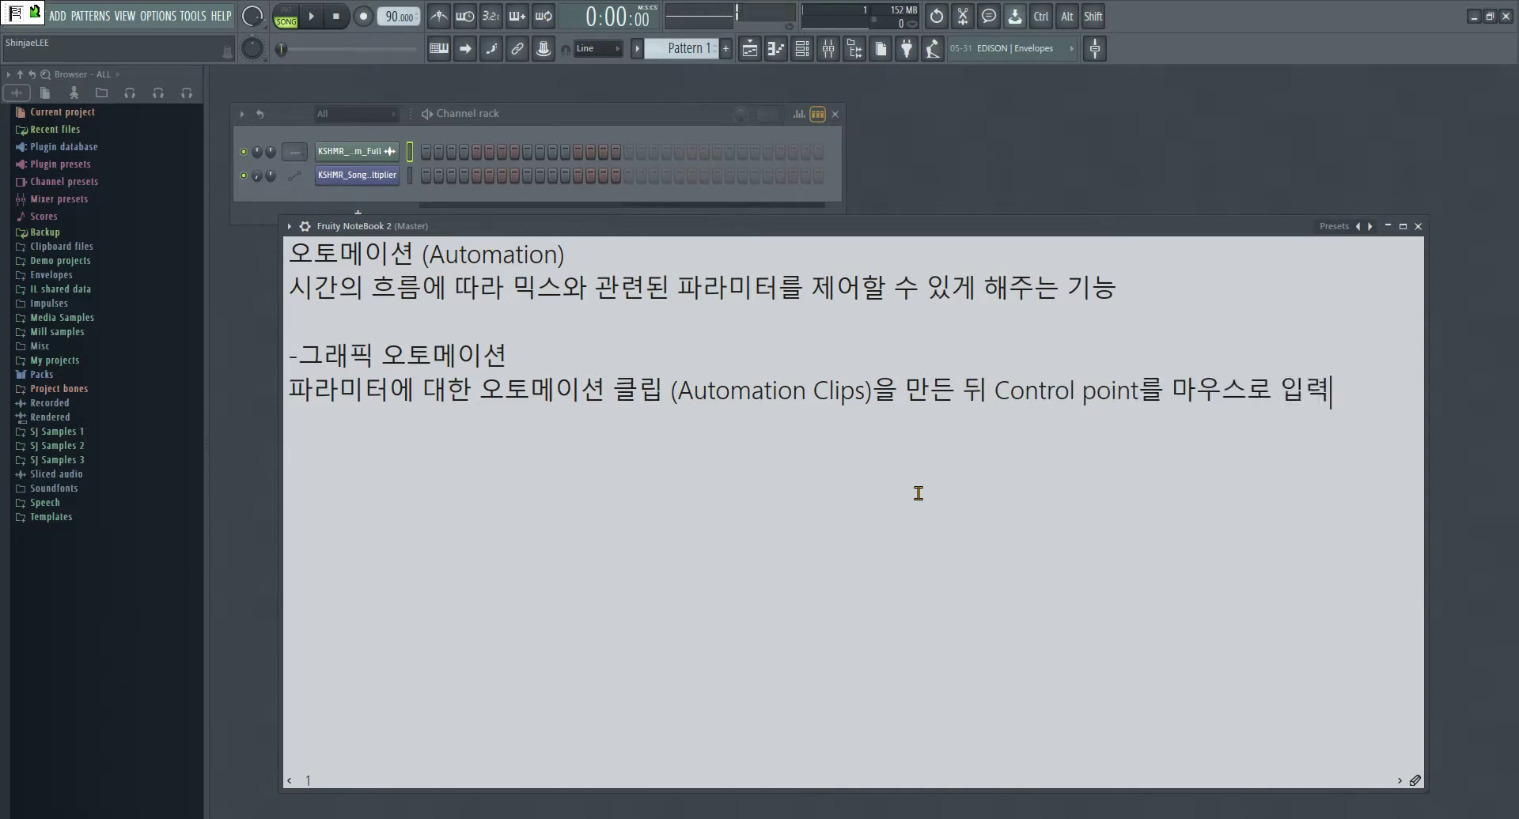
pyautogui.write('하는 방법')
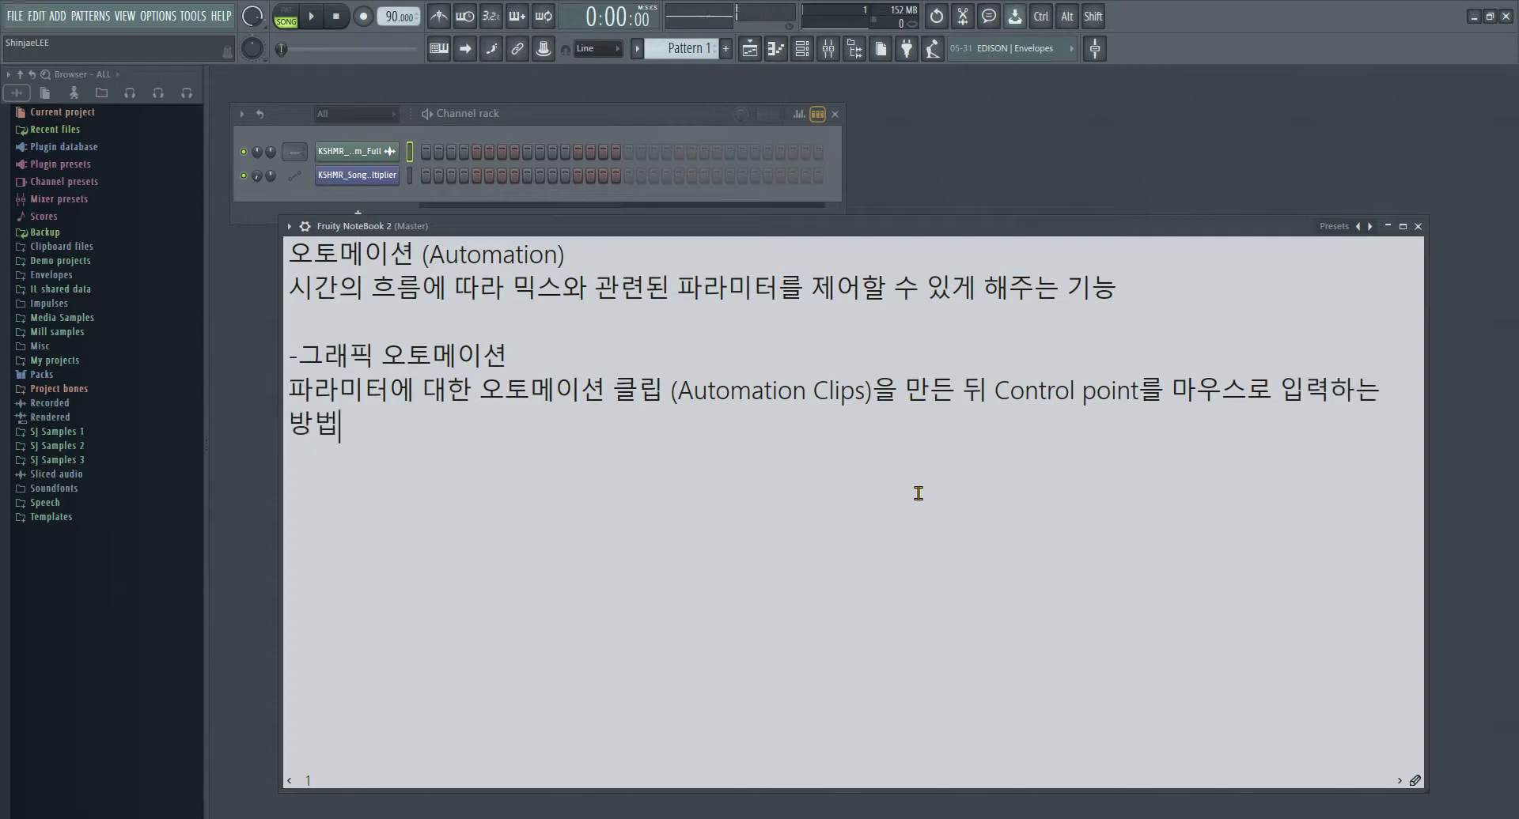
# - Start a new note line reading "오토메이팅 하고자 하는 곳 (Knob, Fader 등)을"
pyautogui.press('Return')
pyautogui.write('오토메이팅 하고자 ')
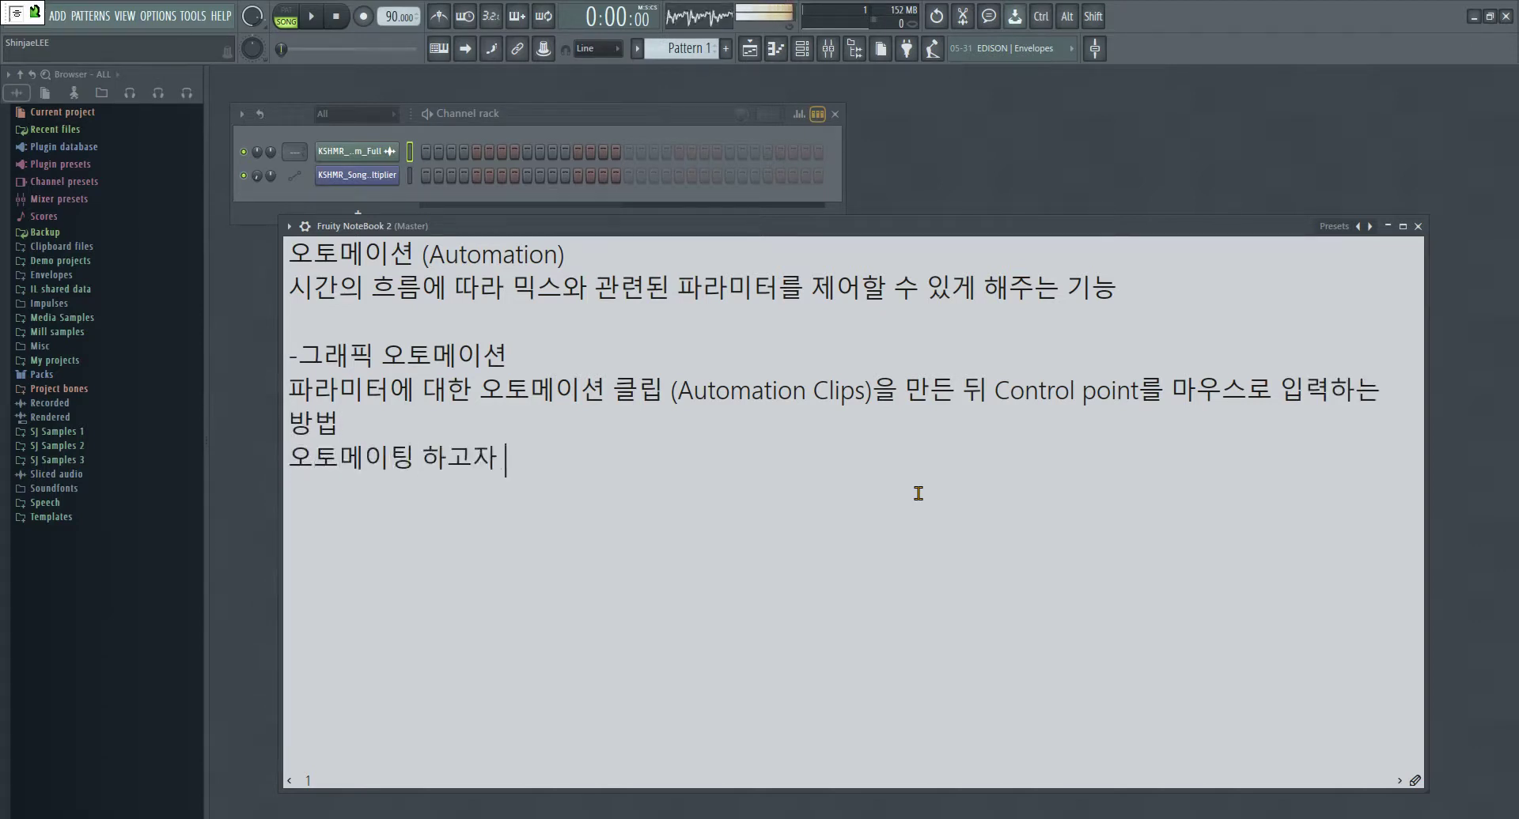
pyautogui.write('하는 곳 (Knob')
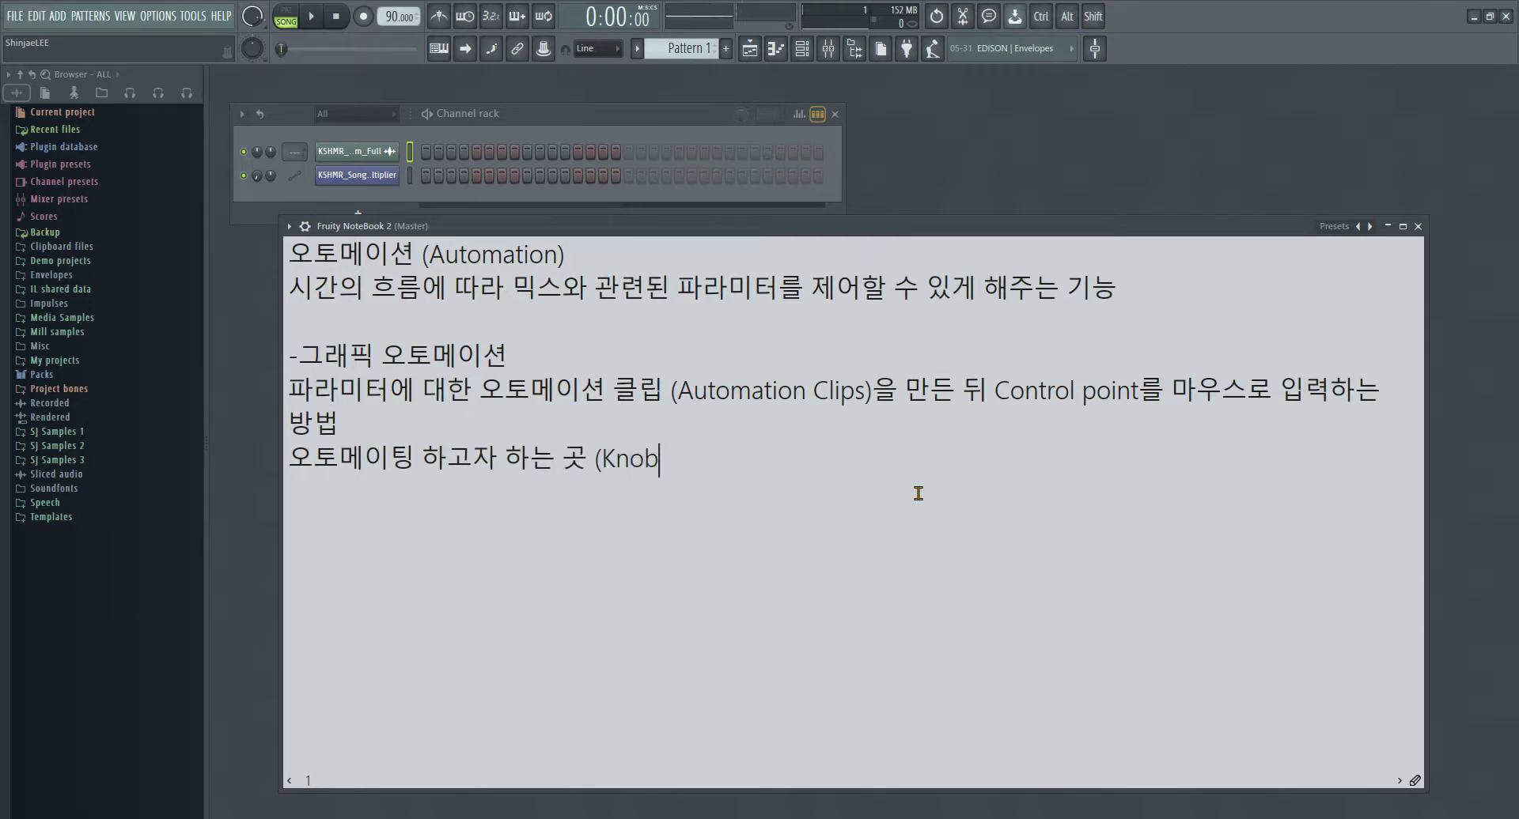
pyautogui.write(', Fader ')
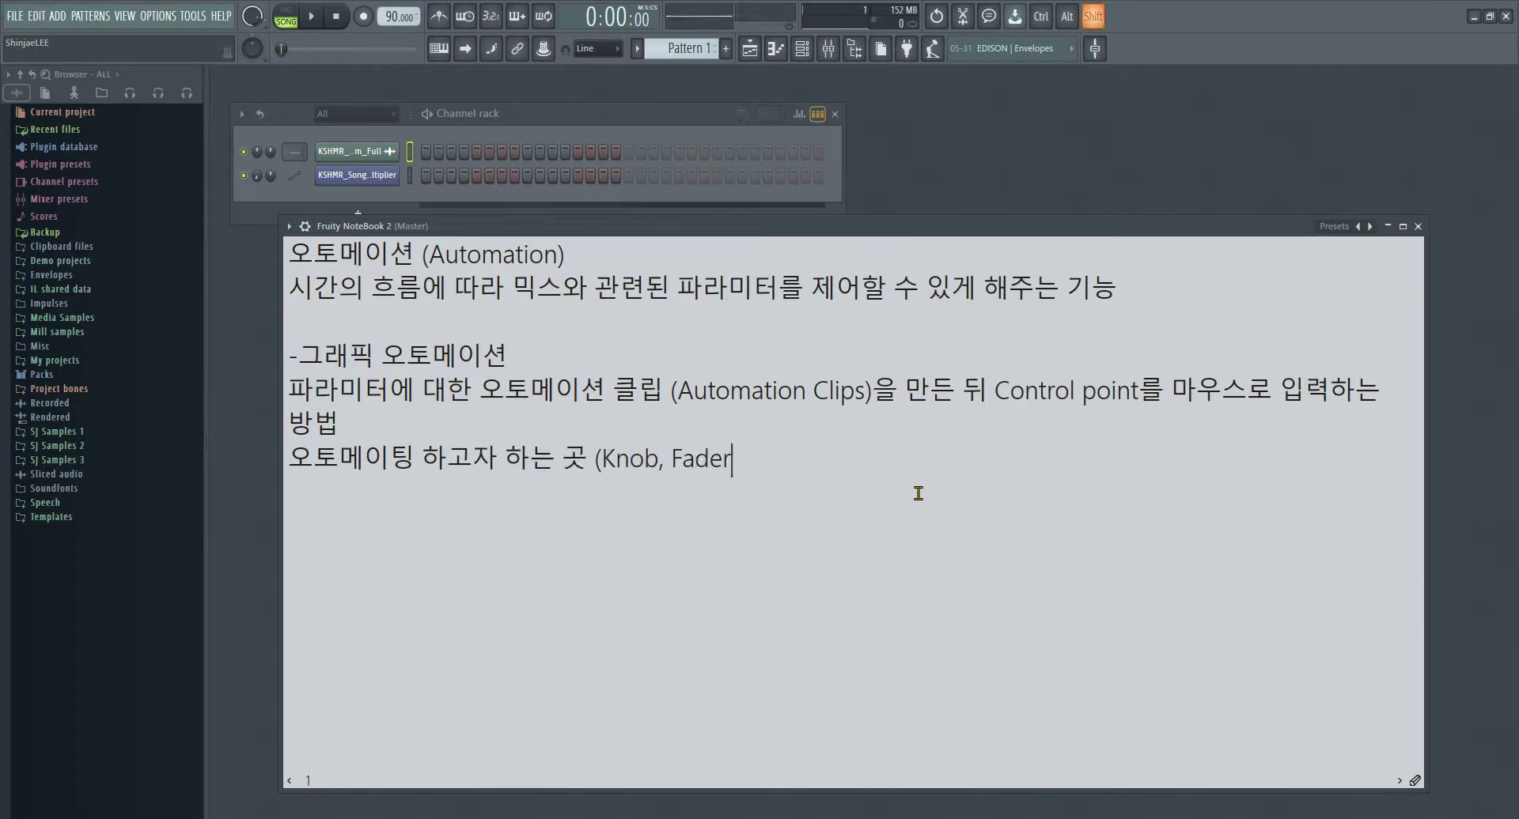
pyautogui.write('등)을')
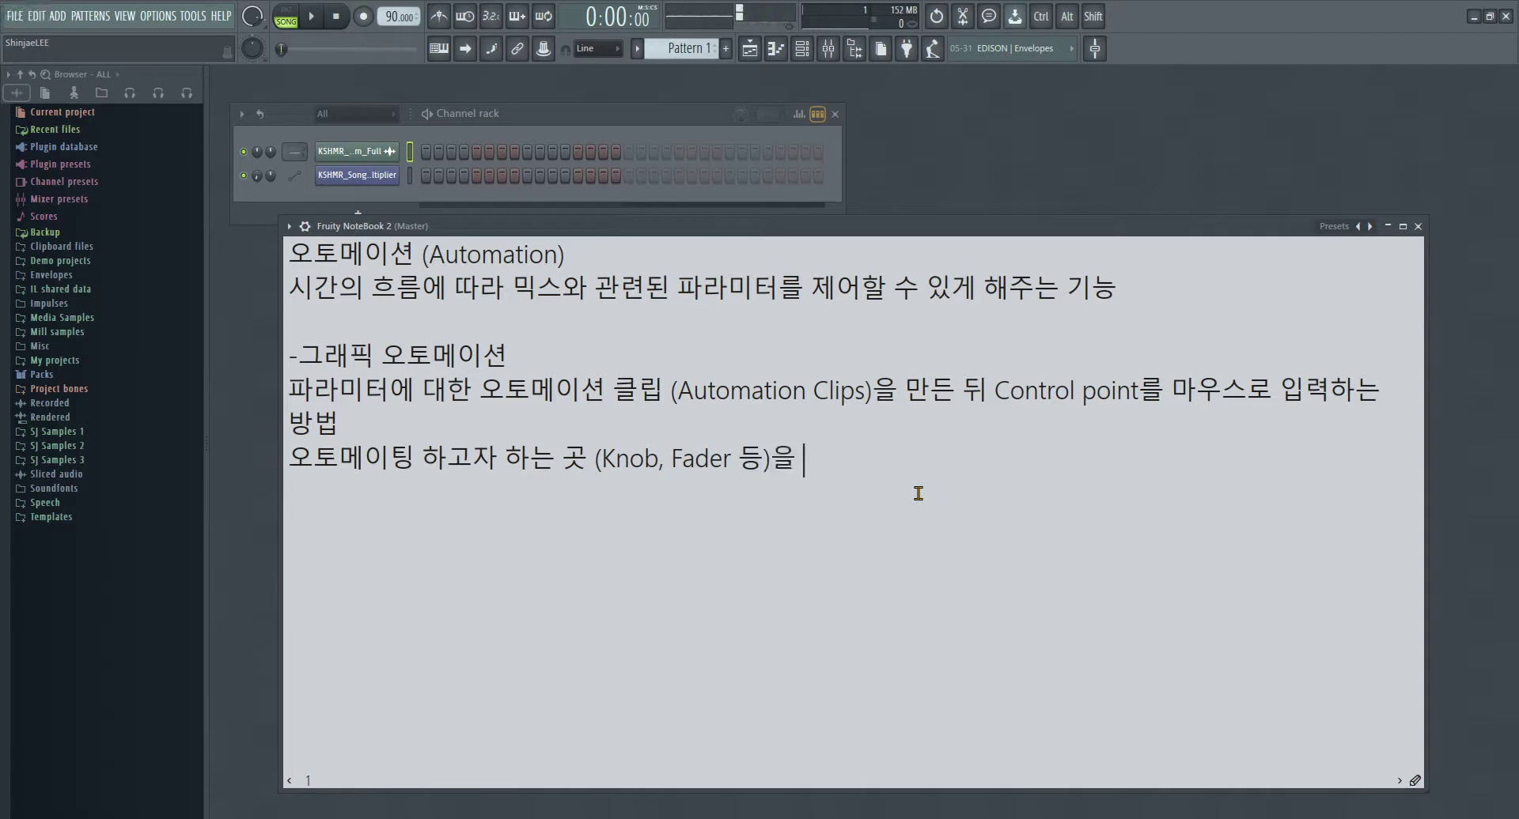
pyautogui.press('Left')
pyautogui.press('Left')
pyautogui.press('BackSpace')
pyautogui.press('BackSpace')
pyautogui.press('Right')
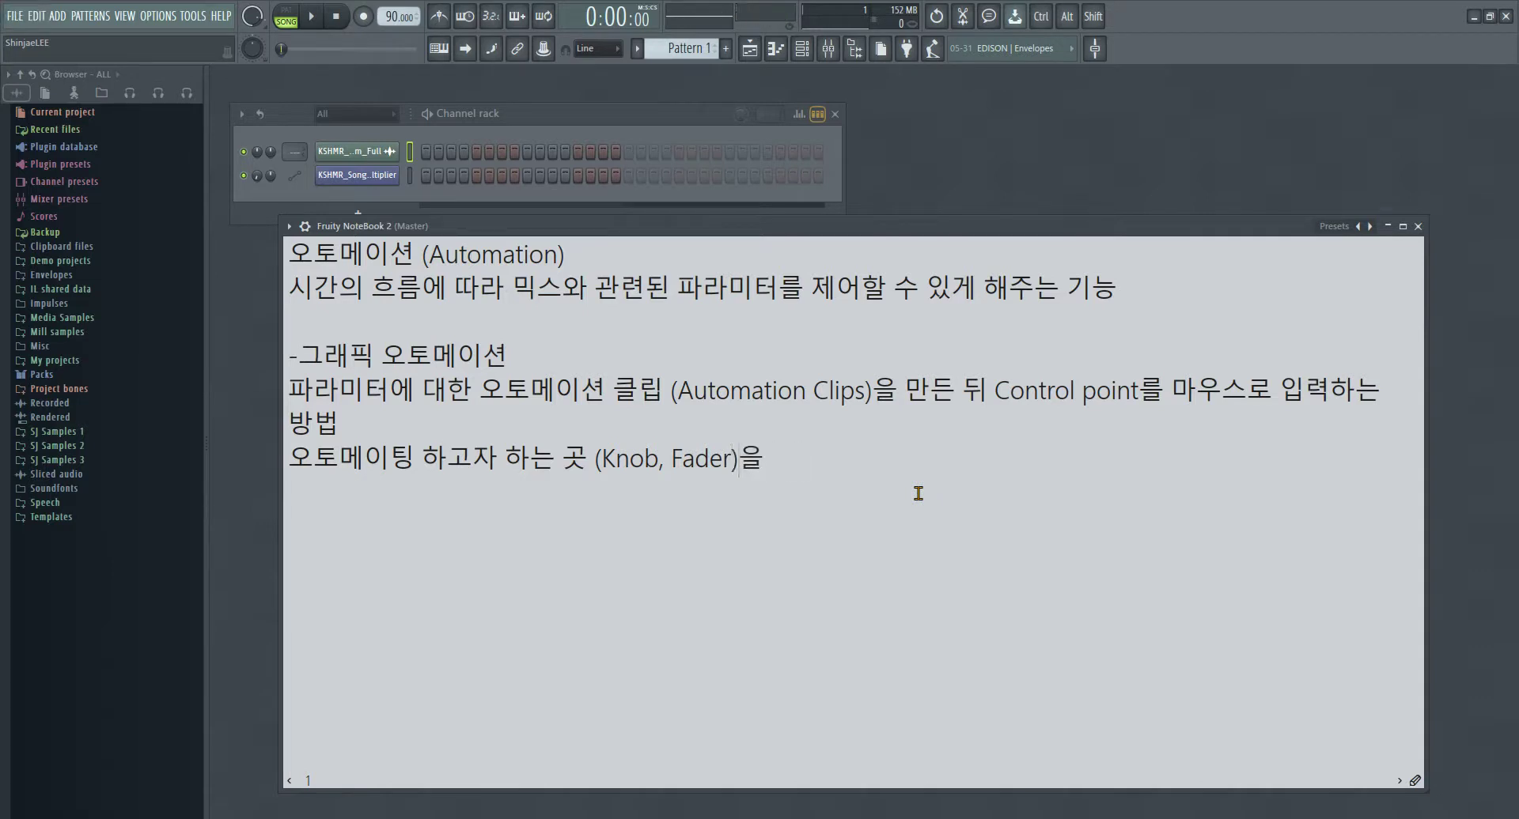
pyautogui.press('Left')
pyautogui.press('Left')
pyautogui.write('등')
pyautogui.press('Right')
# - Complete the note line with "우클릭하여 'Create Automation Clip'을 눌러 클립을 생성할 수 있다."
pyautogui.write("ㅇ 우클릭하여 'Cre")
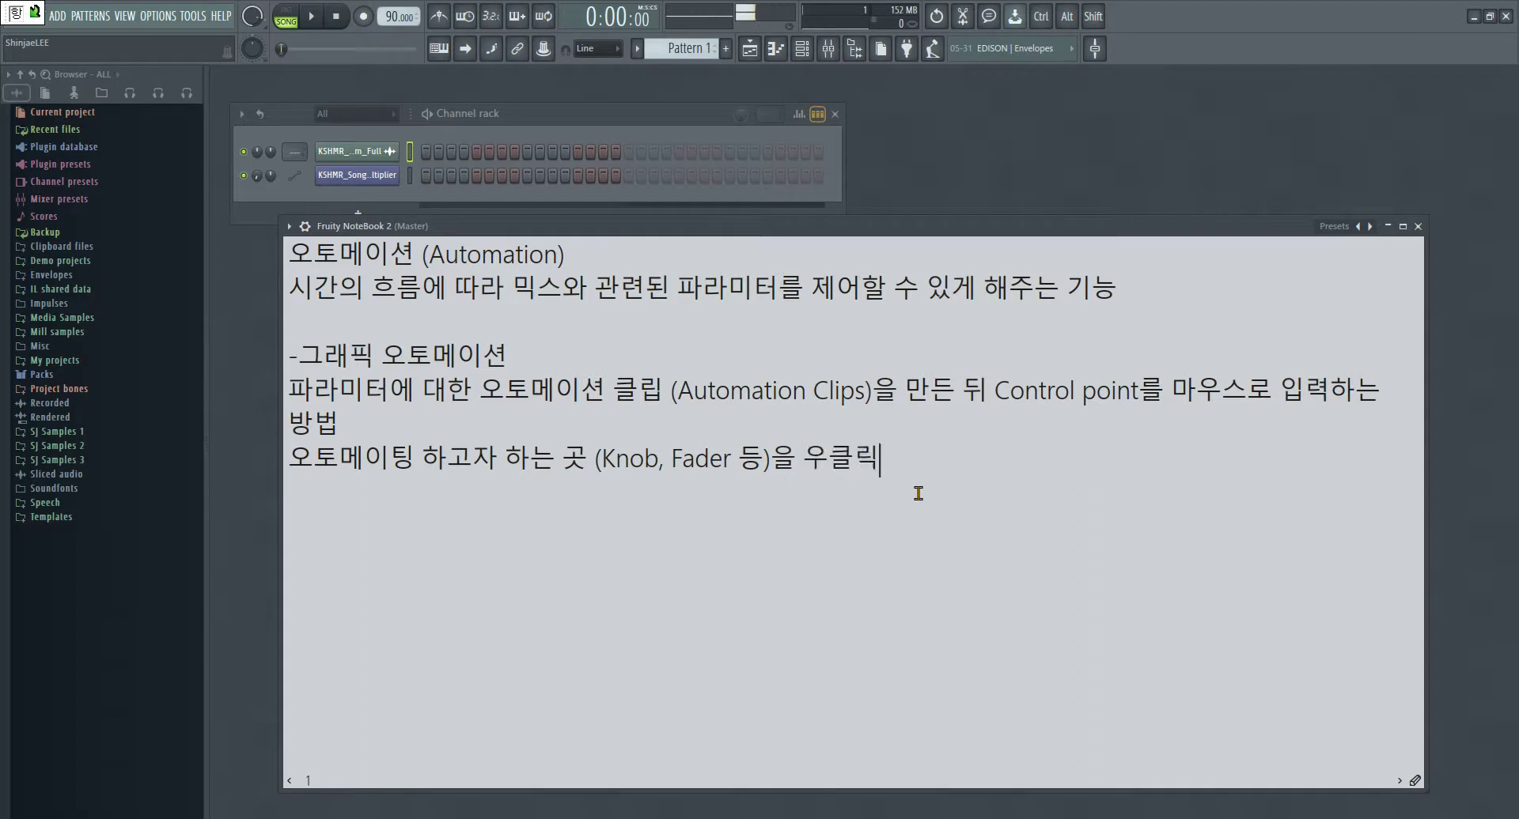
pyautogui.write('ate Aum')
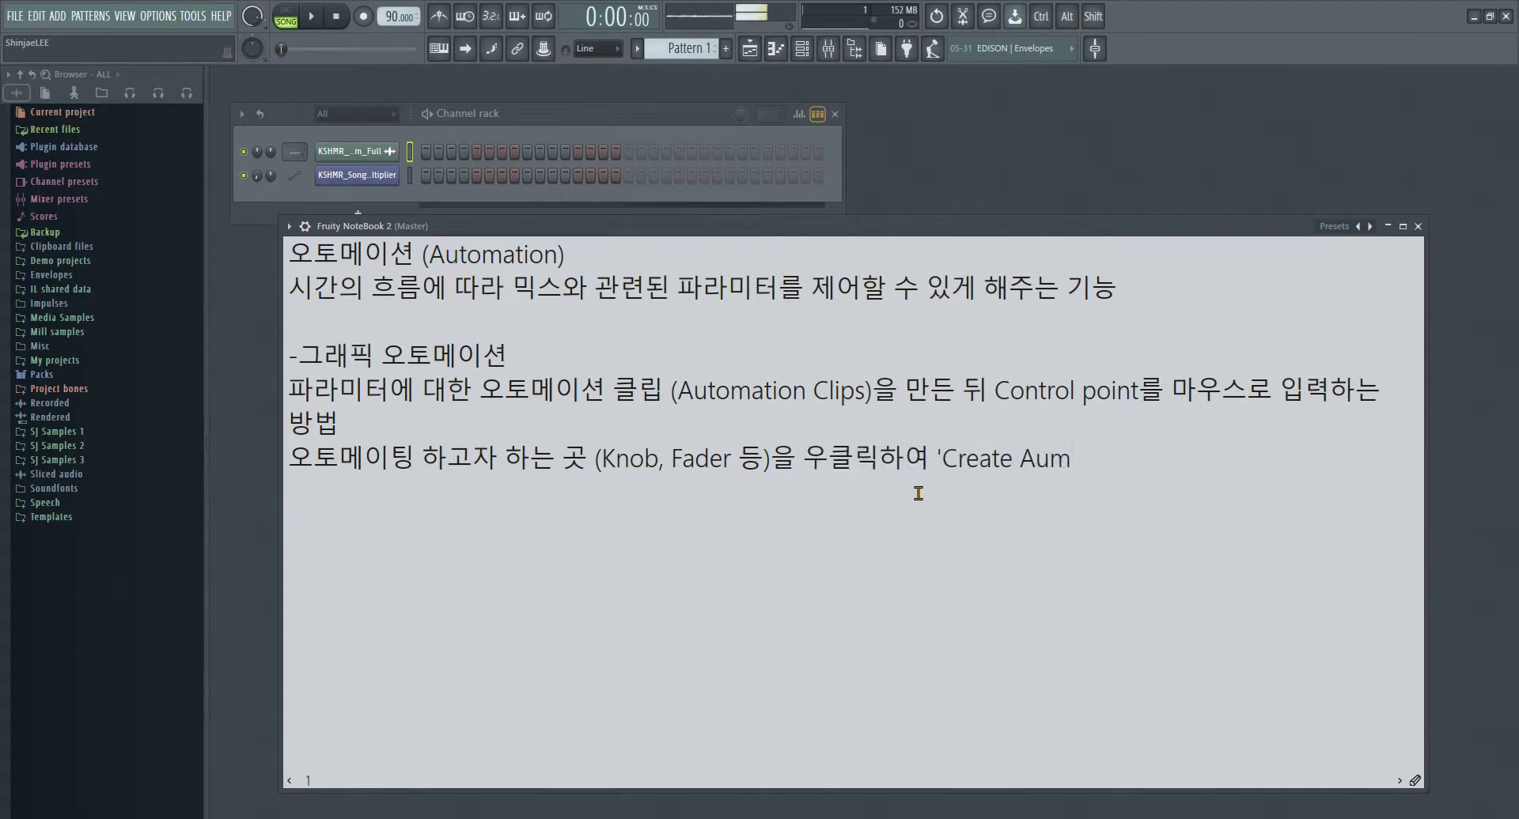
pyautogui.press('BackSpace')
pyautogui.write('tom')
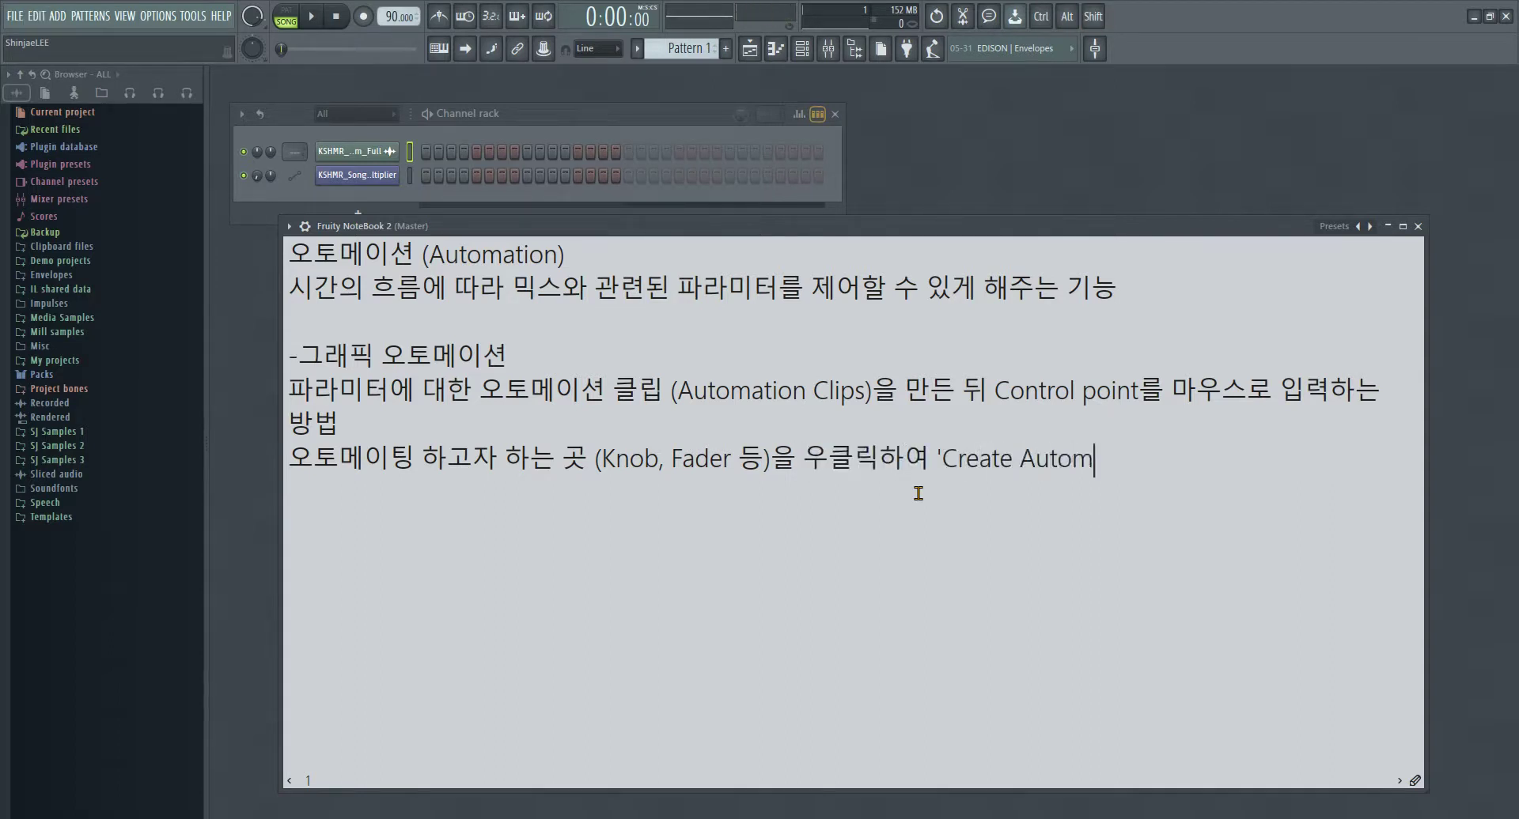
pyautogui.write("ation Clip'을 눌러 클립")
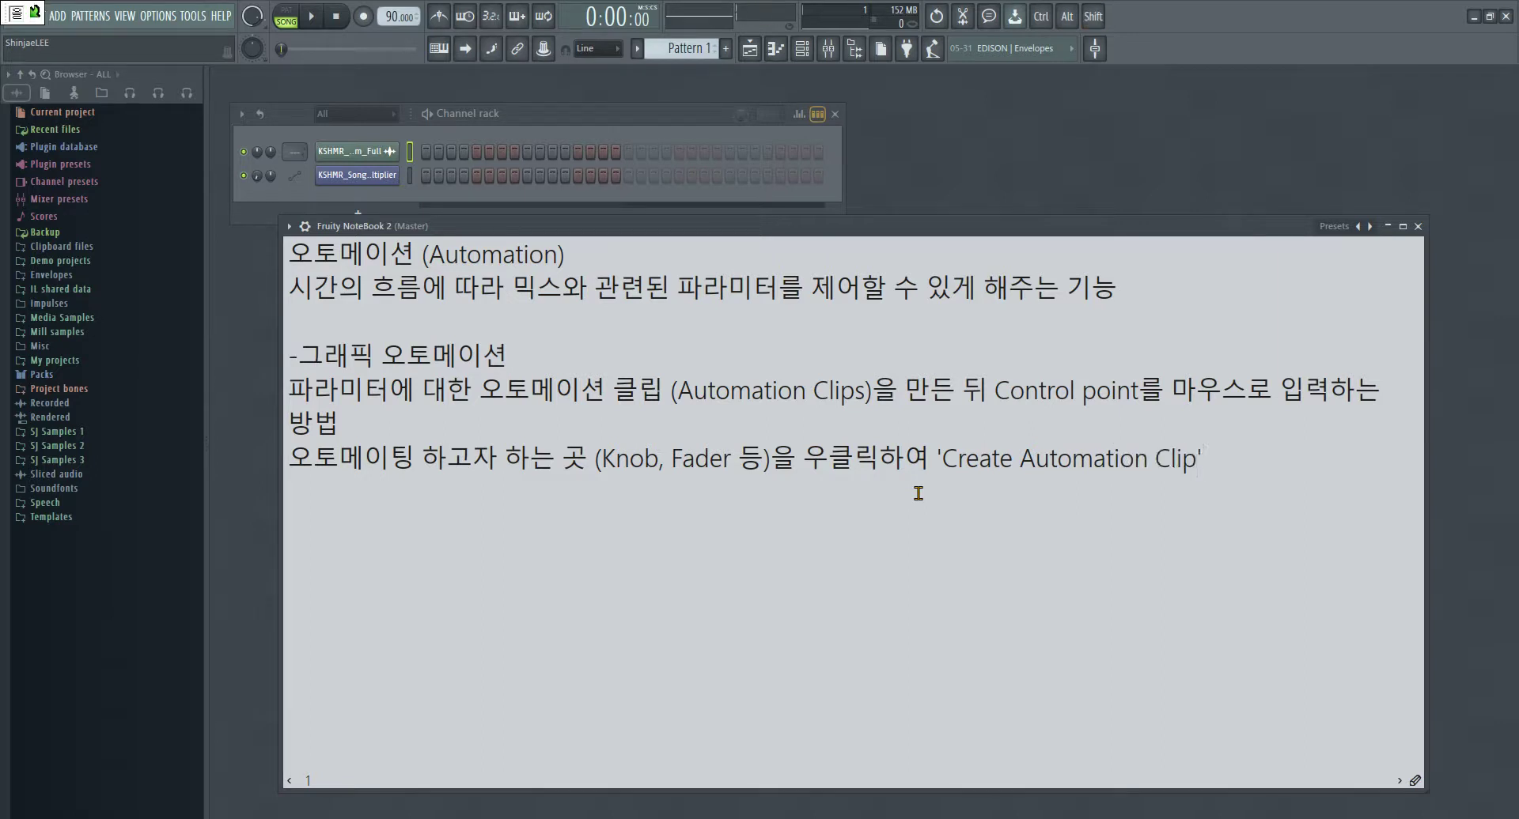
pyautogui.write('을 생성')
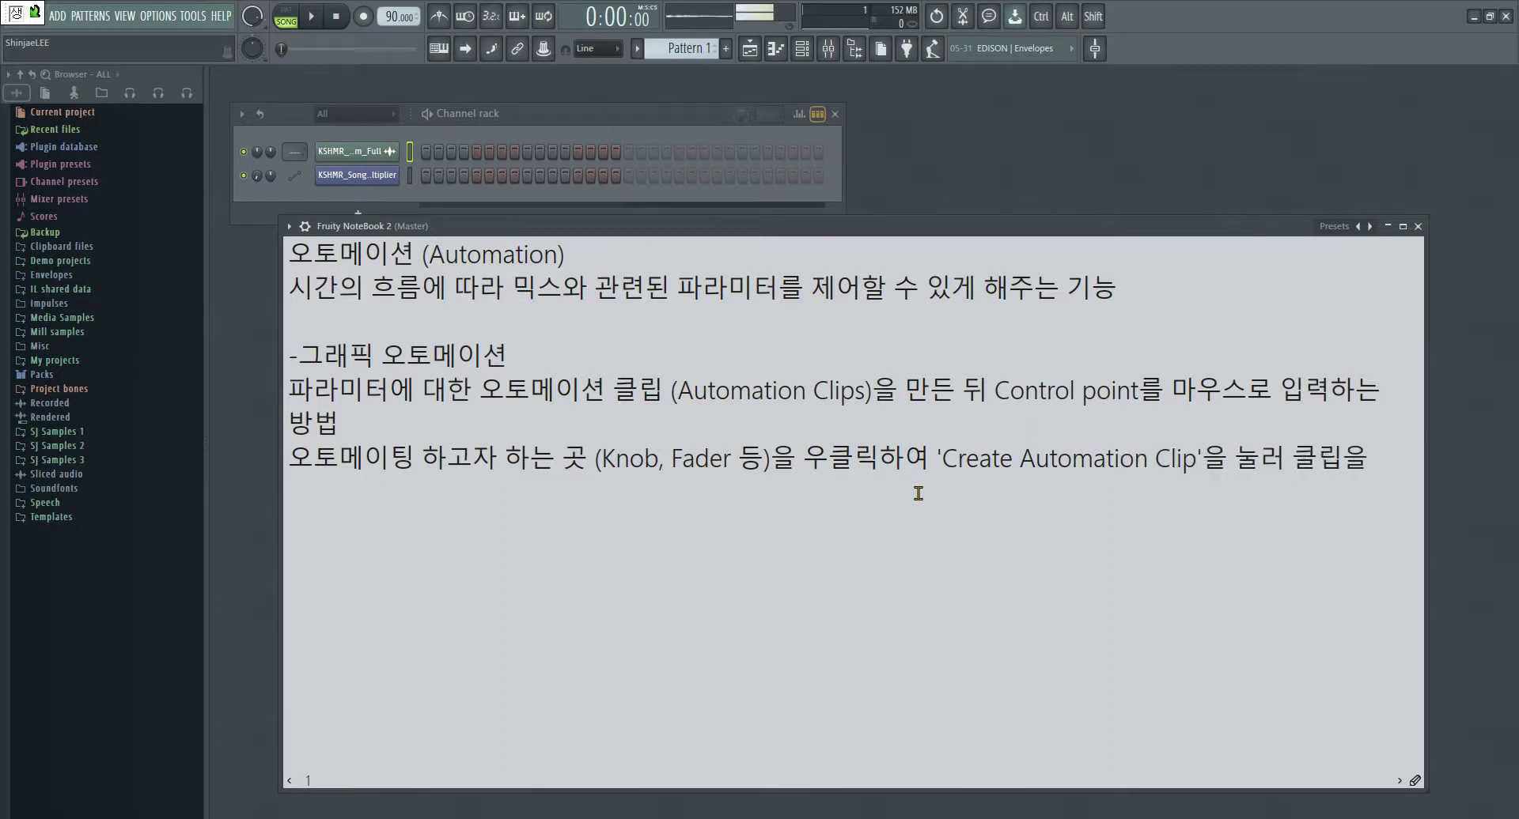
pyautogui.write('할 수 있다.')
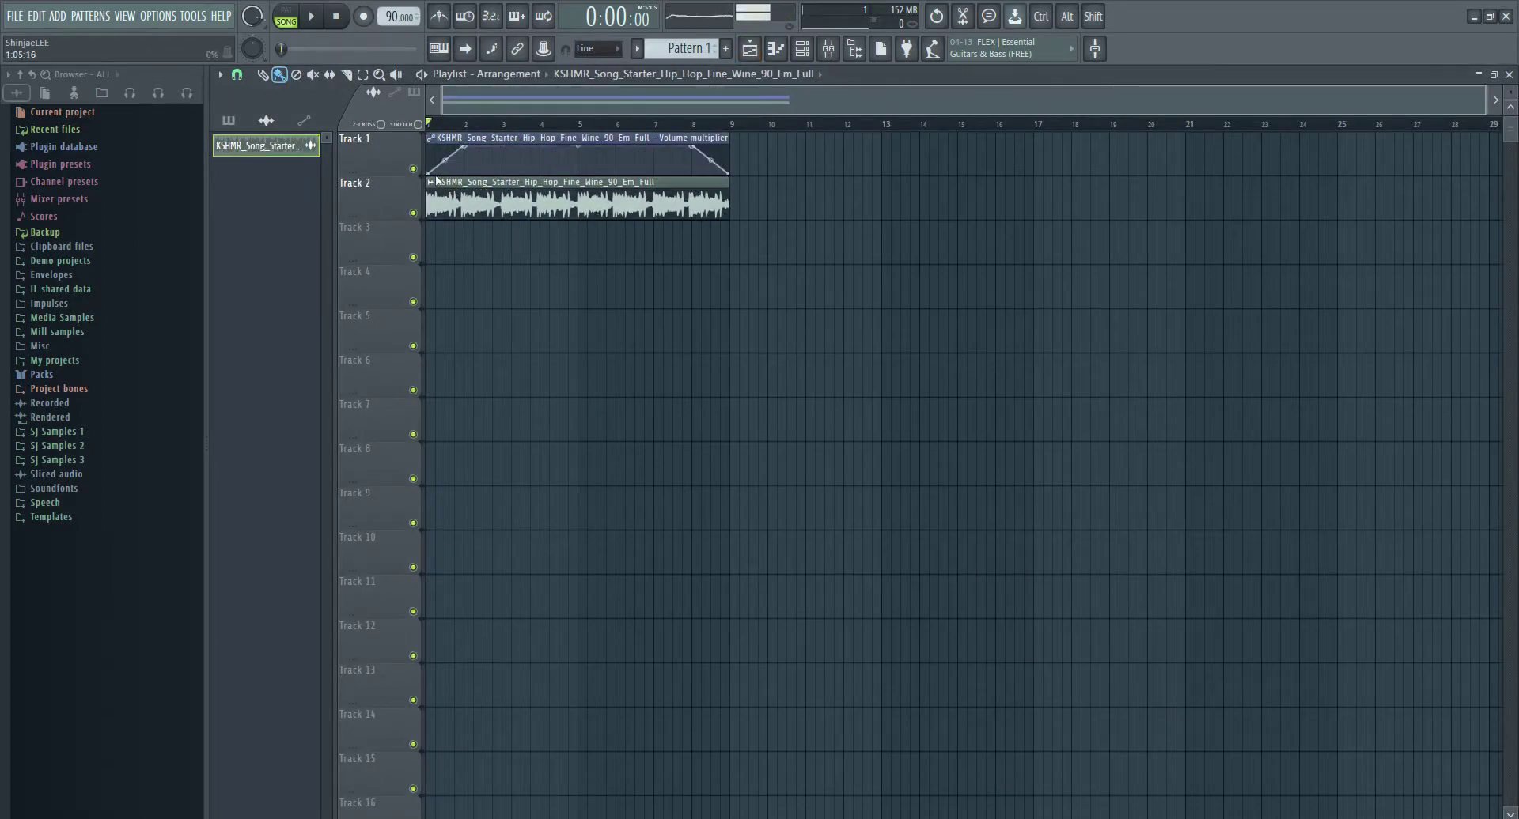
# - In the playlist, view the audio clip's Automate options for panning and volume, and move the clip from Track 2 onto Track 1
pyautogui.click(437, 183)
pyautogui.moveTo(625, 314)
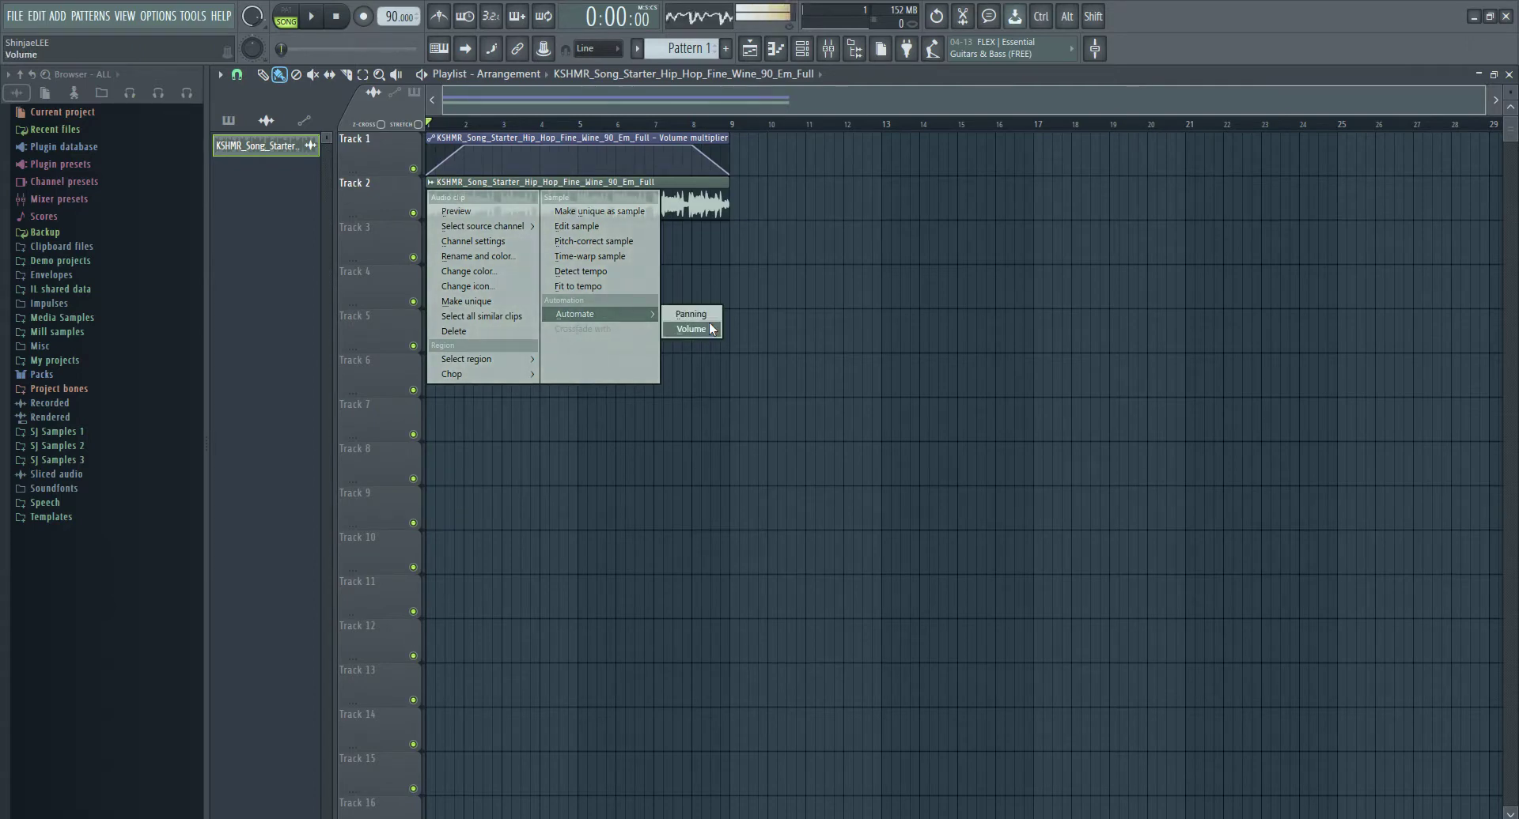
pyautogui.moveTo(708, 185); pyautogui.dragTo(694, 135)
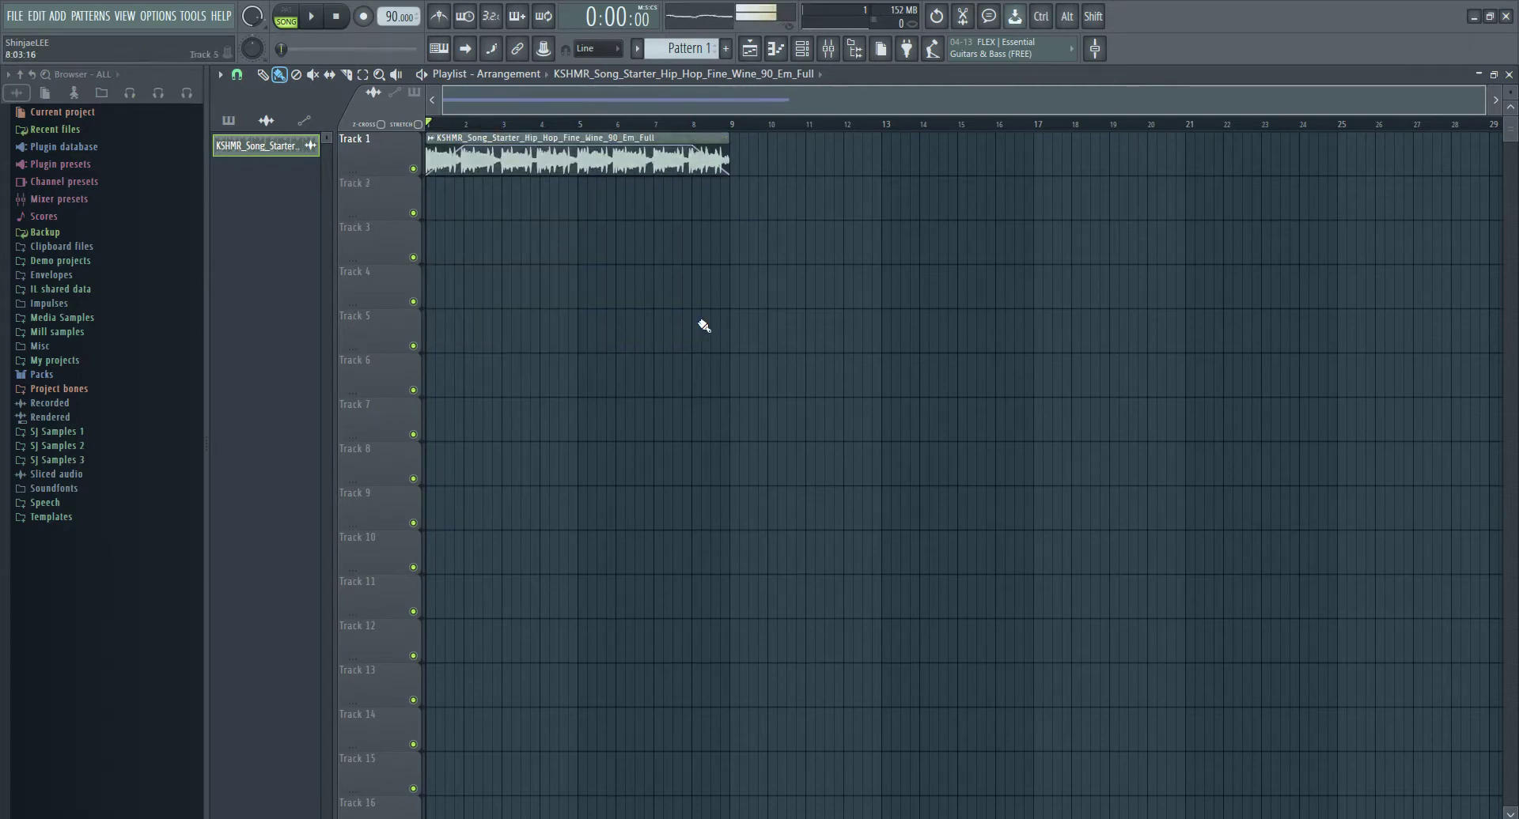
# - Open the mixer, select Insert 1 and create an automation clip for its volume fader
pyautogui.press('F9')
pyautogui.moveTo(396, 255); pyautogui.dragTo(415, 259)
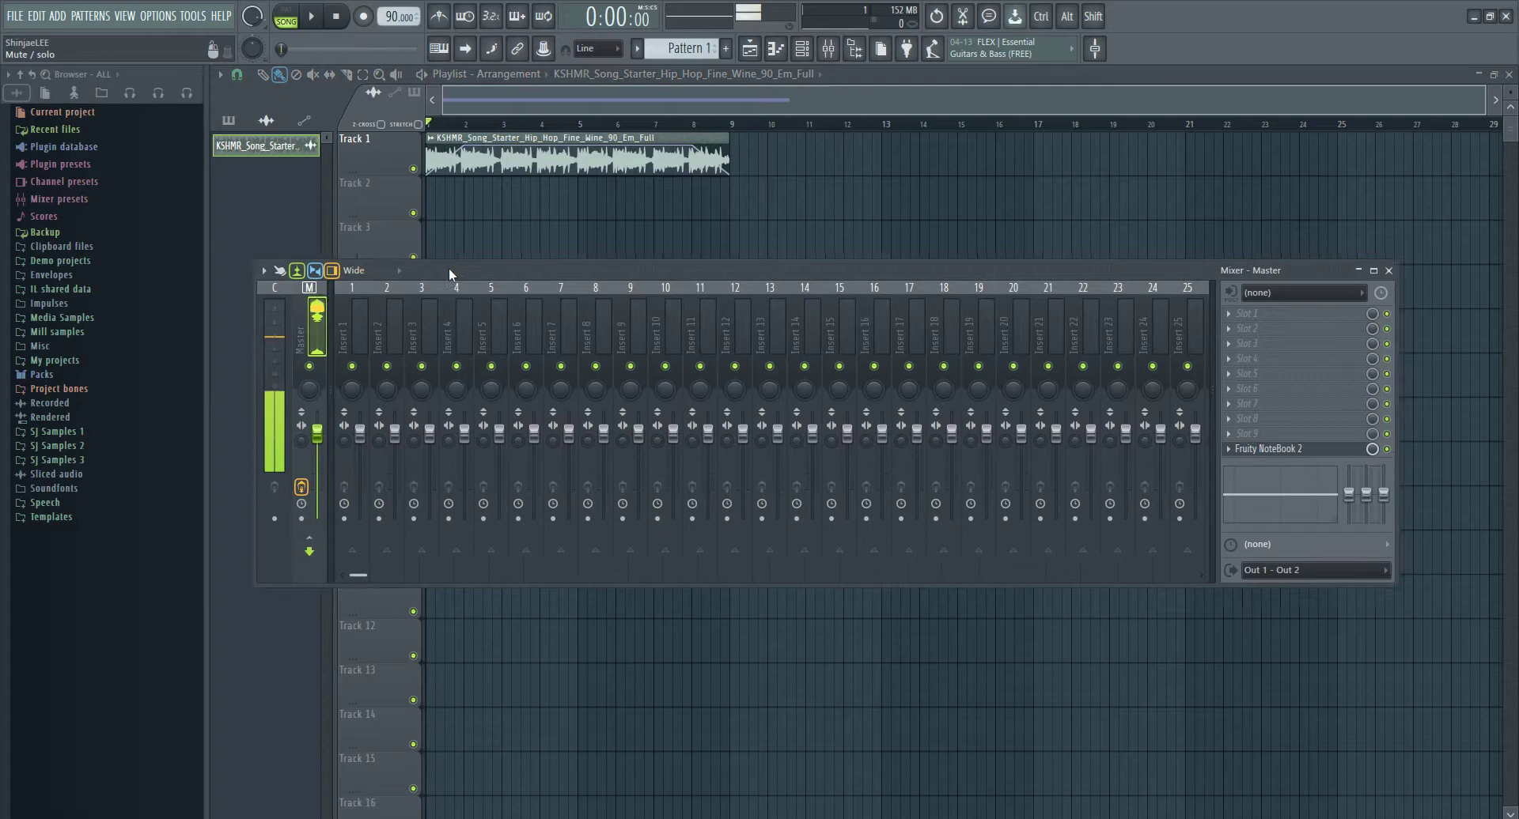
pyautogui.click(364, 320)
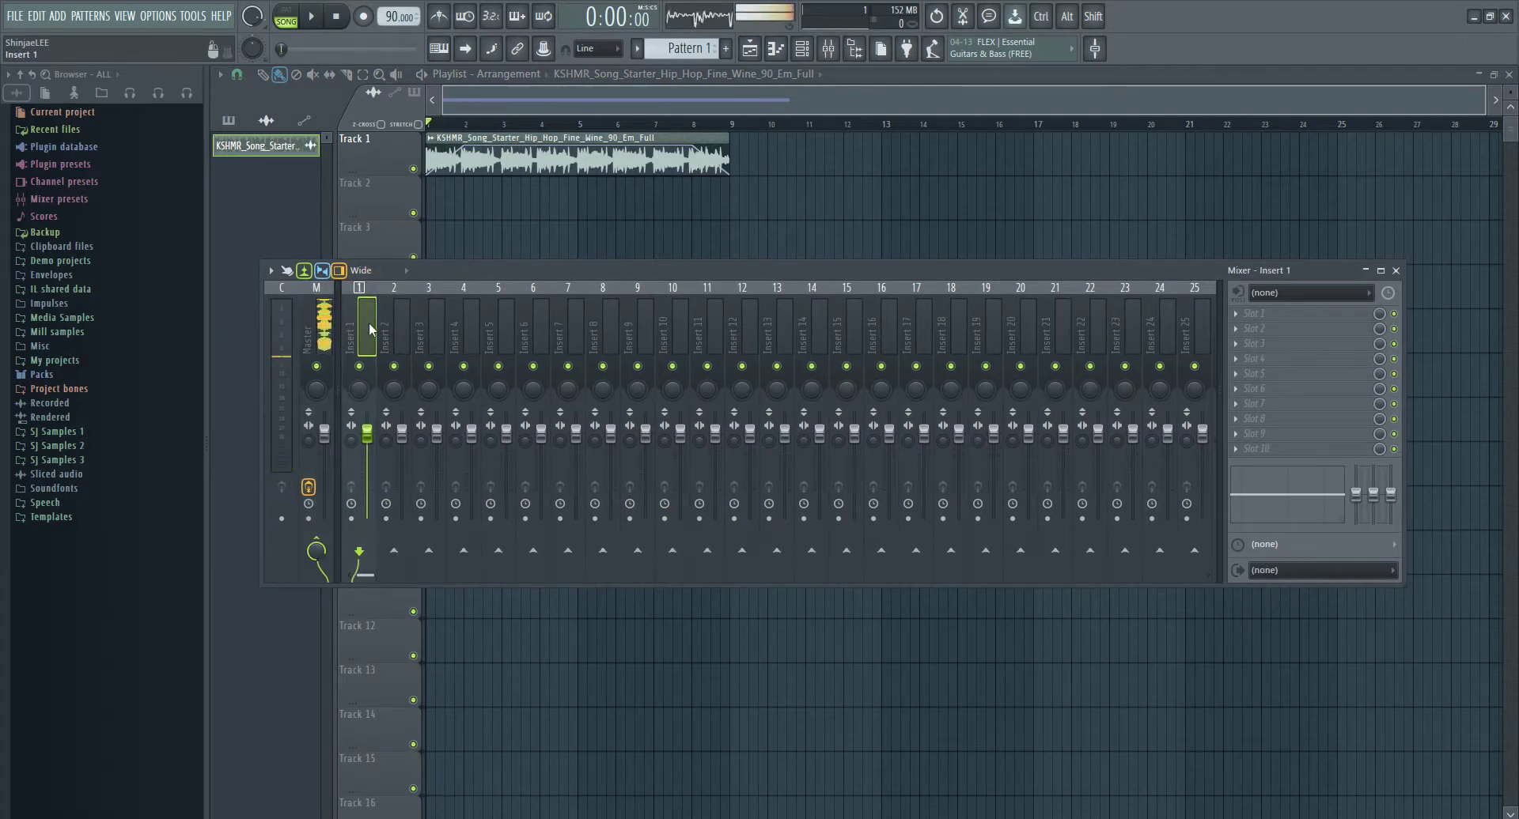
pyautogui.moveTo(544, 271); pyautogui.dragTo(583, 262)
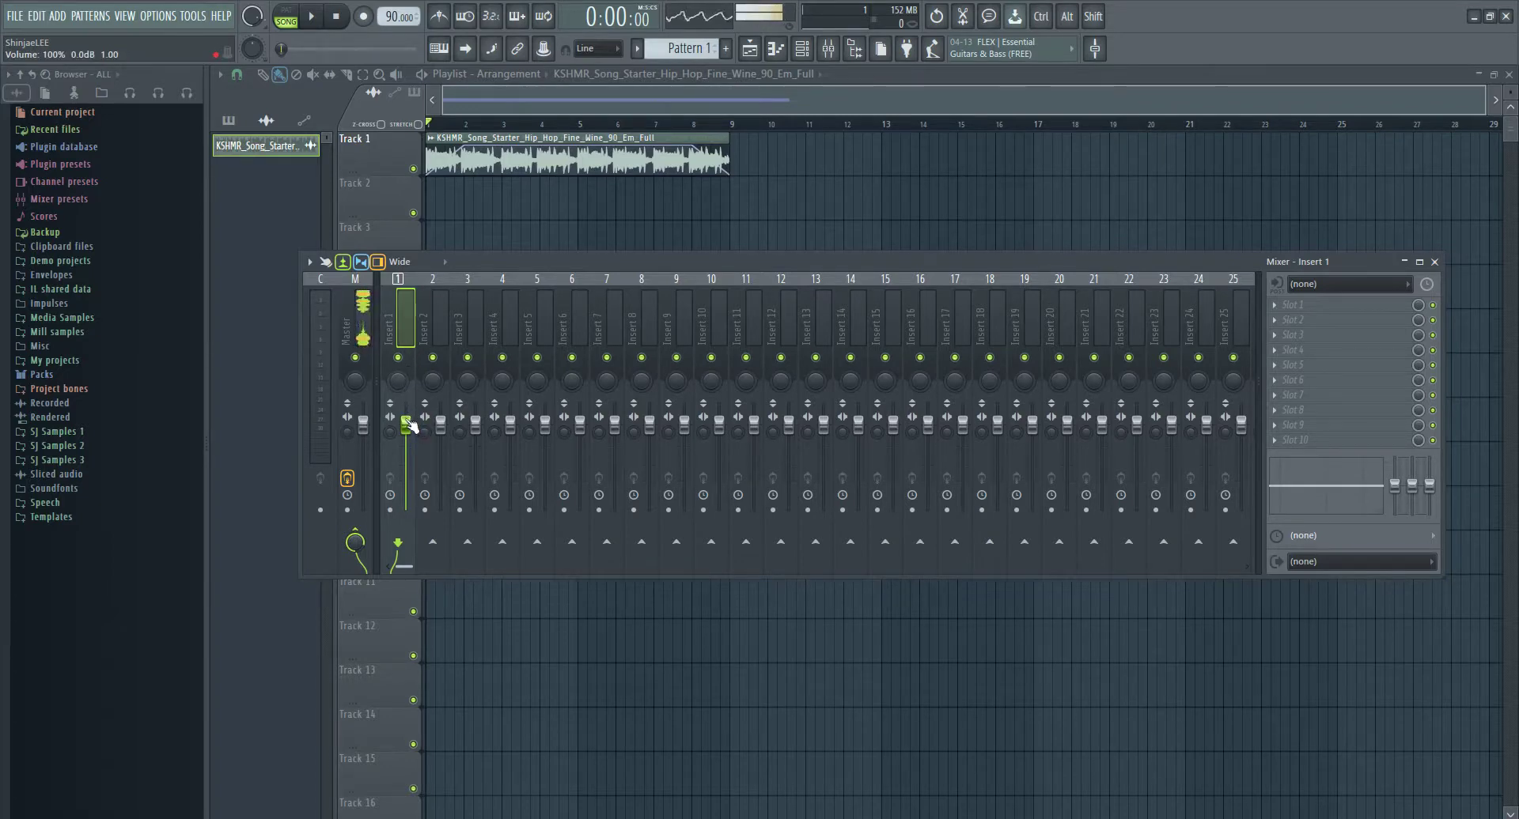
pyautogui.rightClick(408, 425)
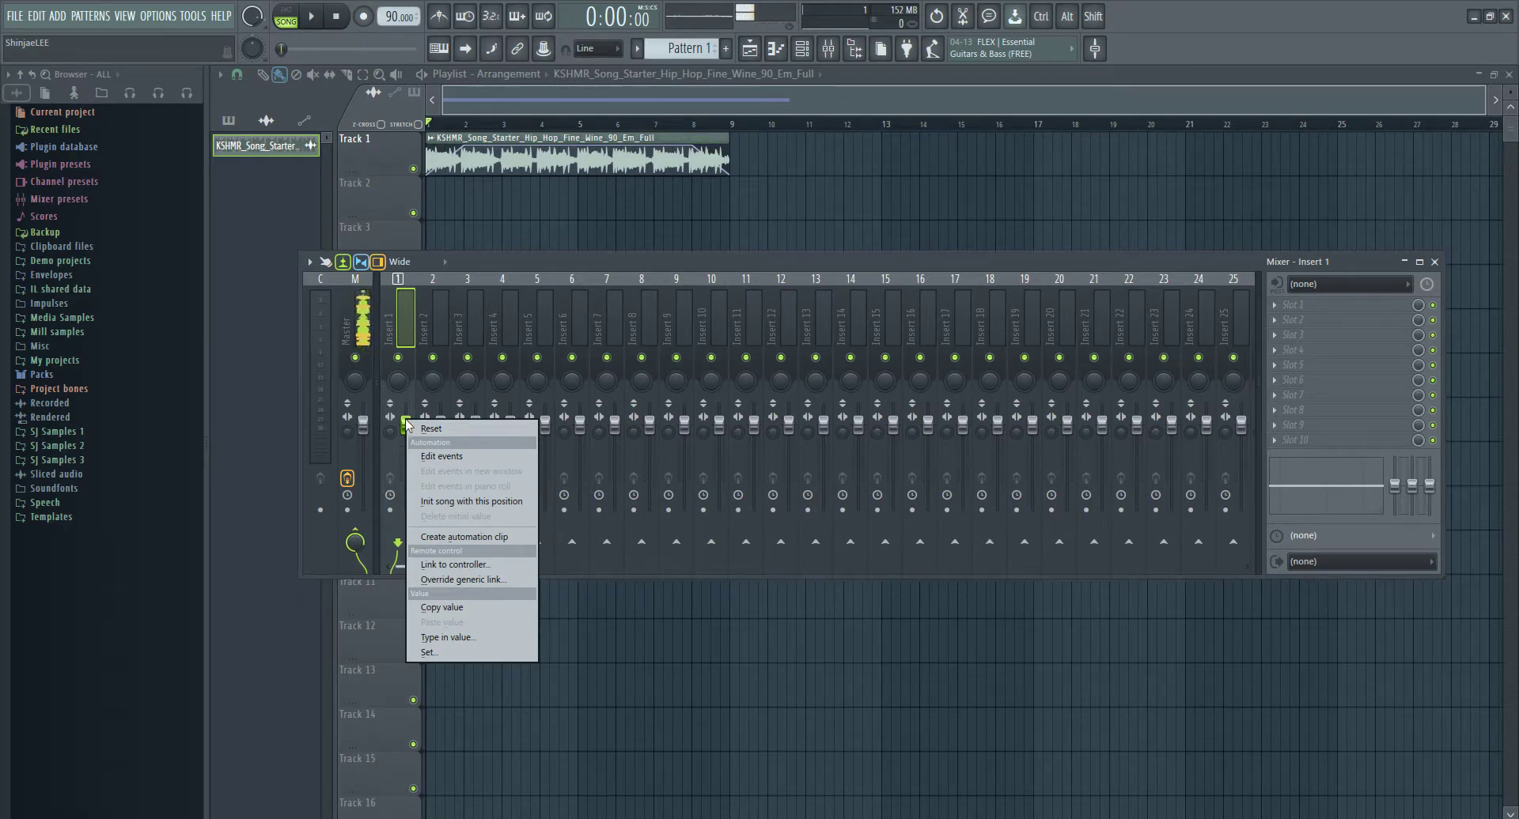
pyautogui.click(447, 536)
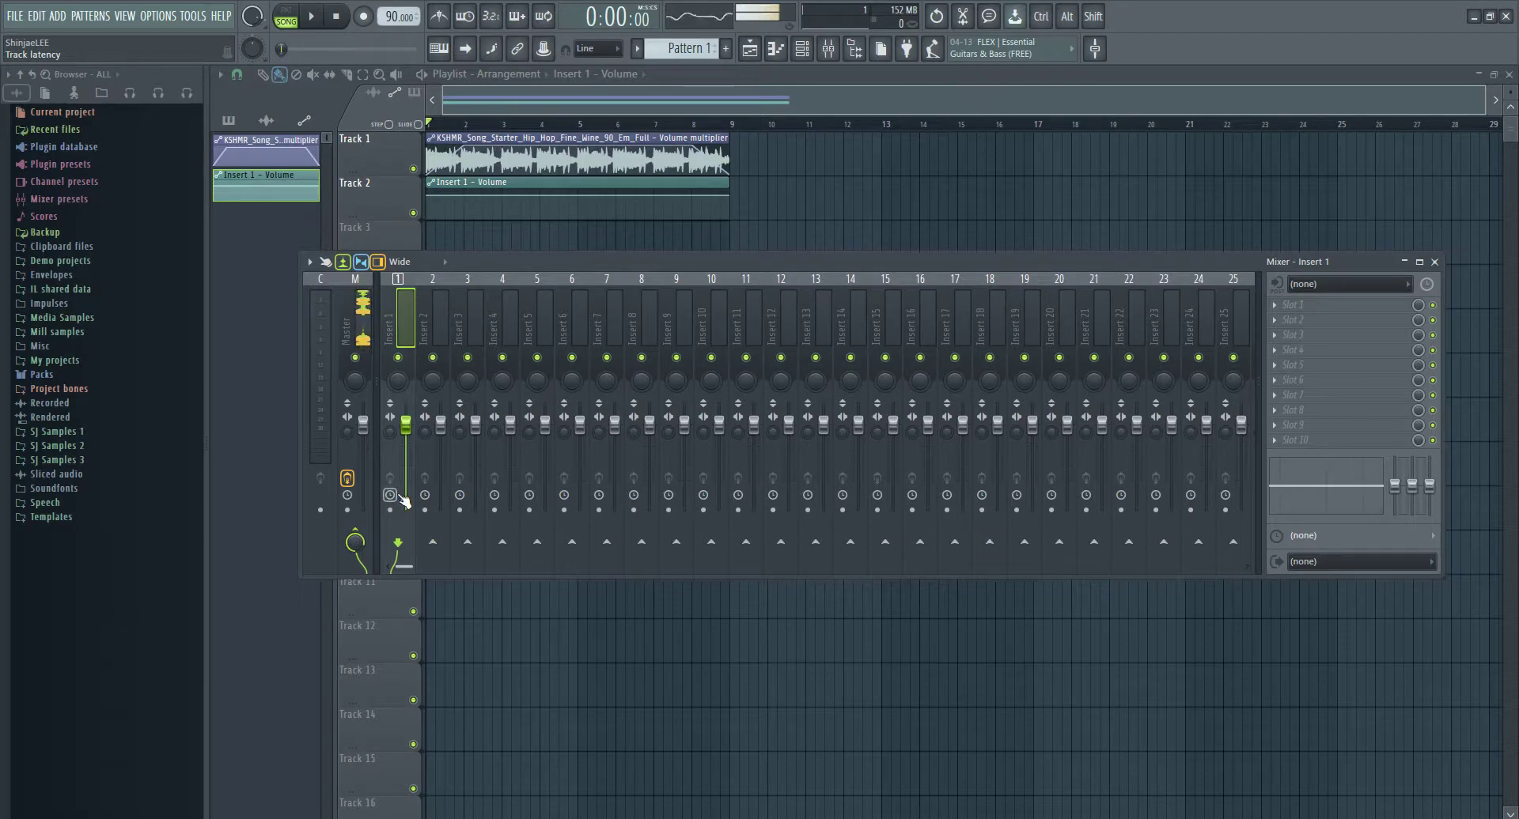
# - Return to the notebook and add a new sub-item reading ">Create control point" below the automation clip explanation
pyautogui.press('F5')
pyautogui.press('F5')
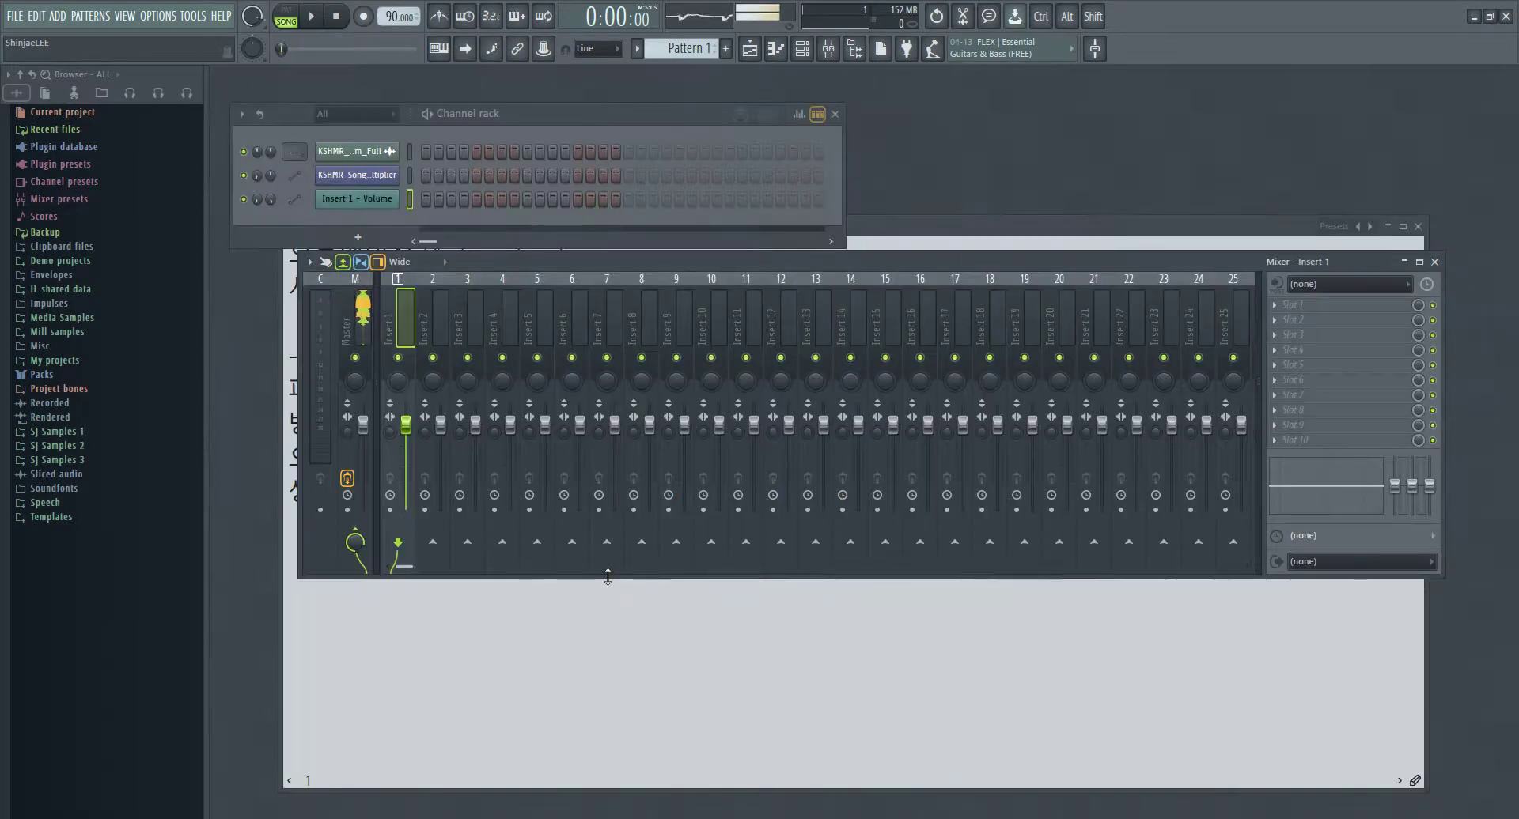
pyautogui.click(656, 587)
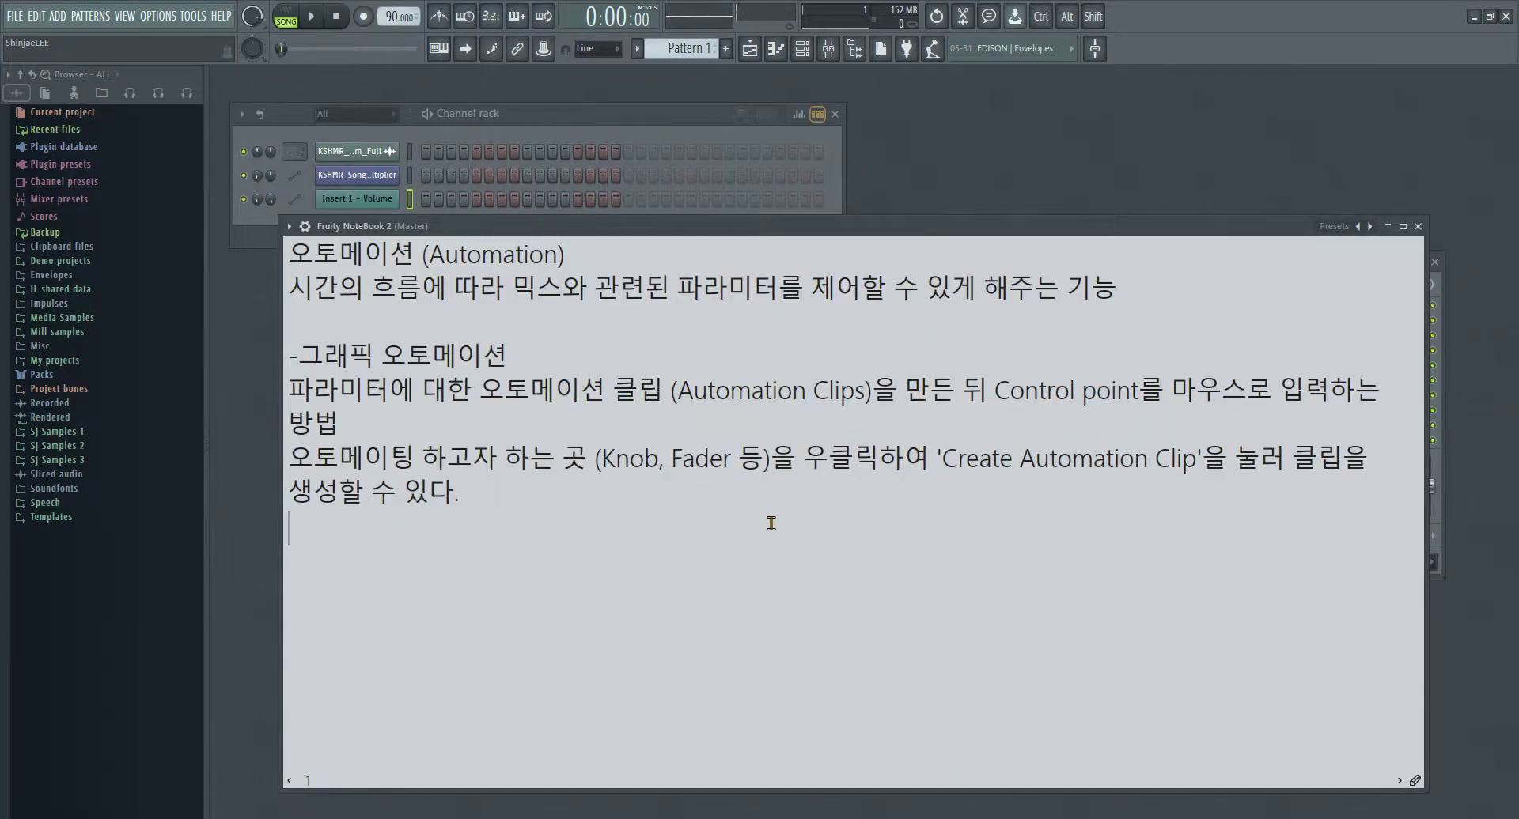
pyautogui.press('Return')
pyautogui.write('>C')
pyautogui.press('BackSpace')
pyautogui.write('Cr')
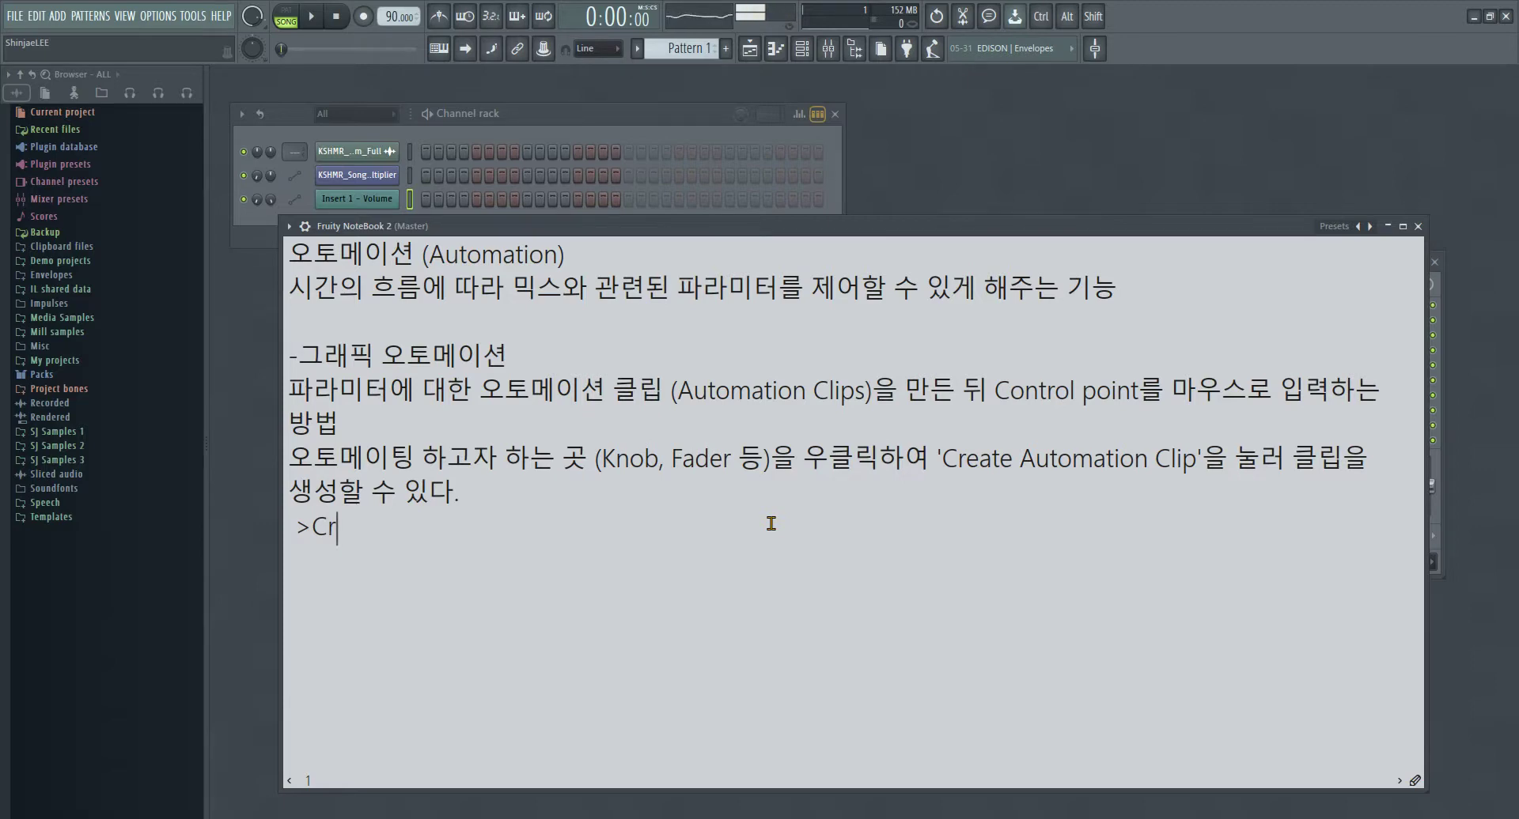
pyautogui.write('eate control point')
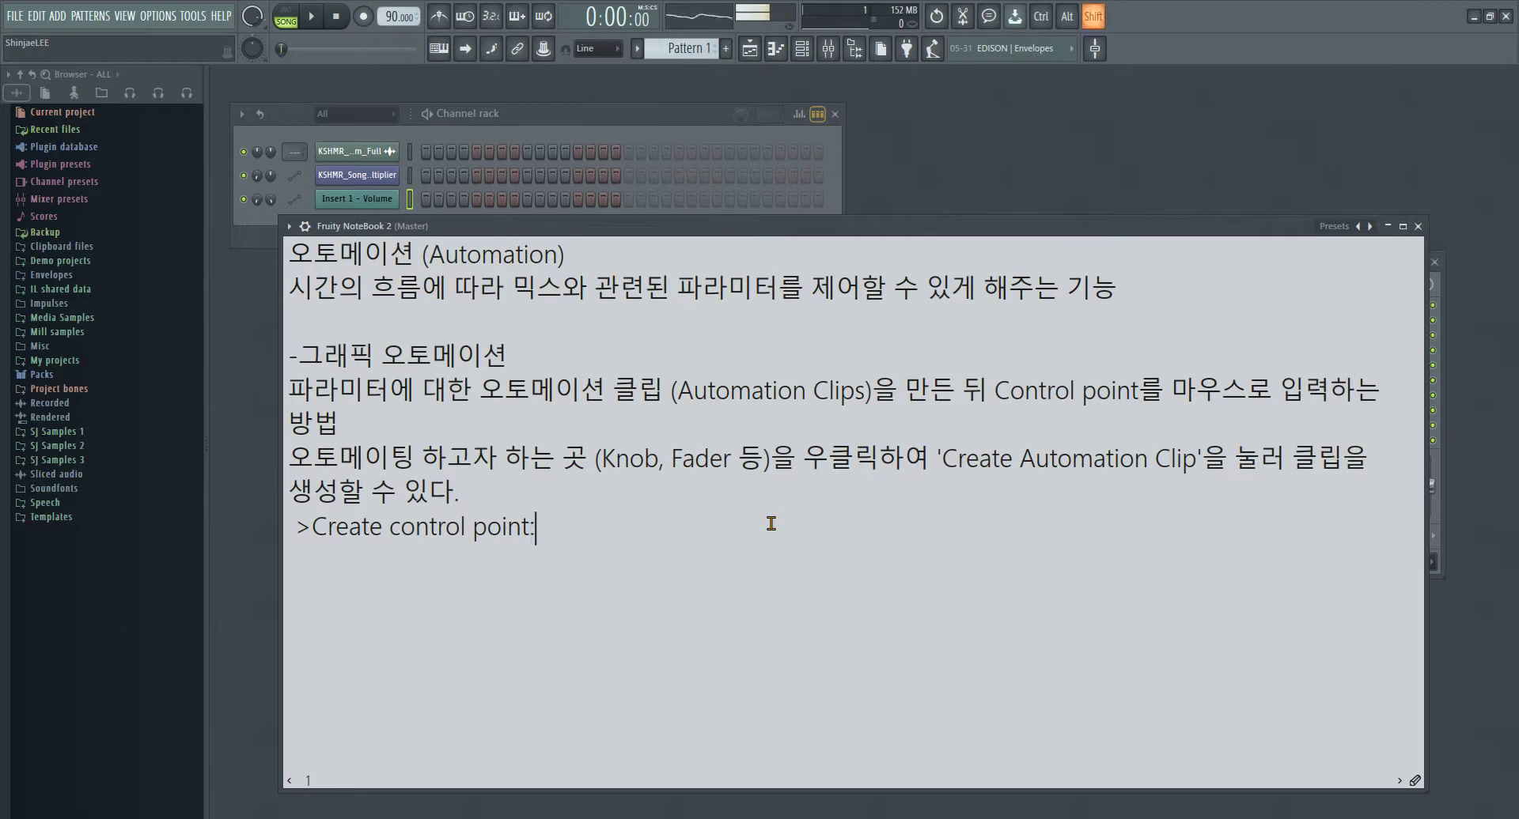
pyautogui.write(': 클립의 ')
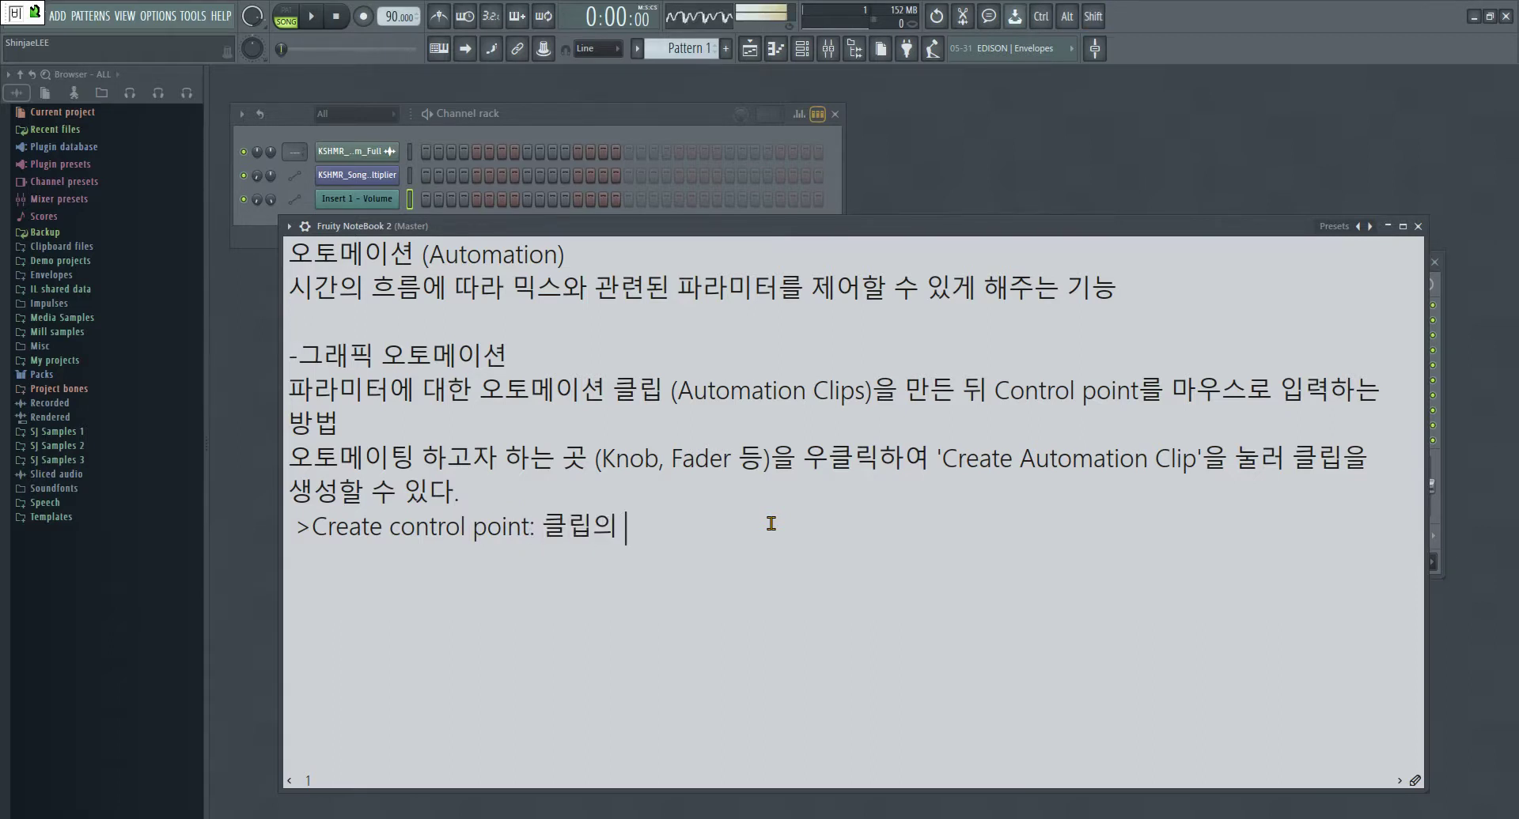
pyautogui.write('비어있는 곳을 위클릭 하면 생긴다.')
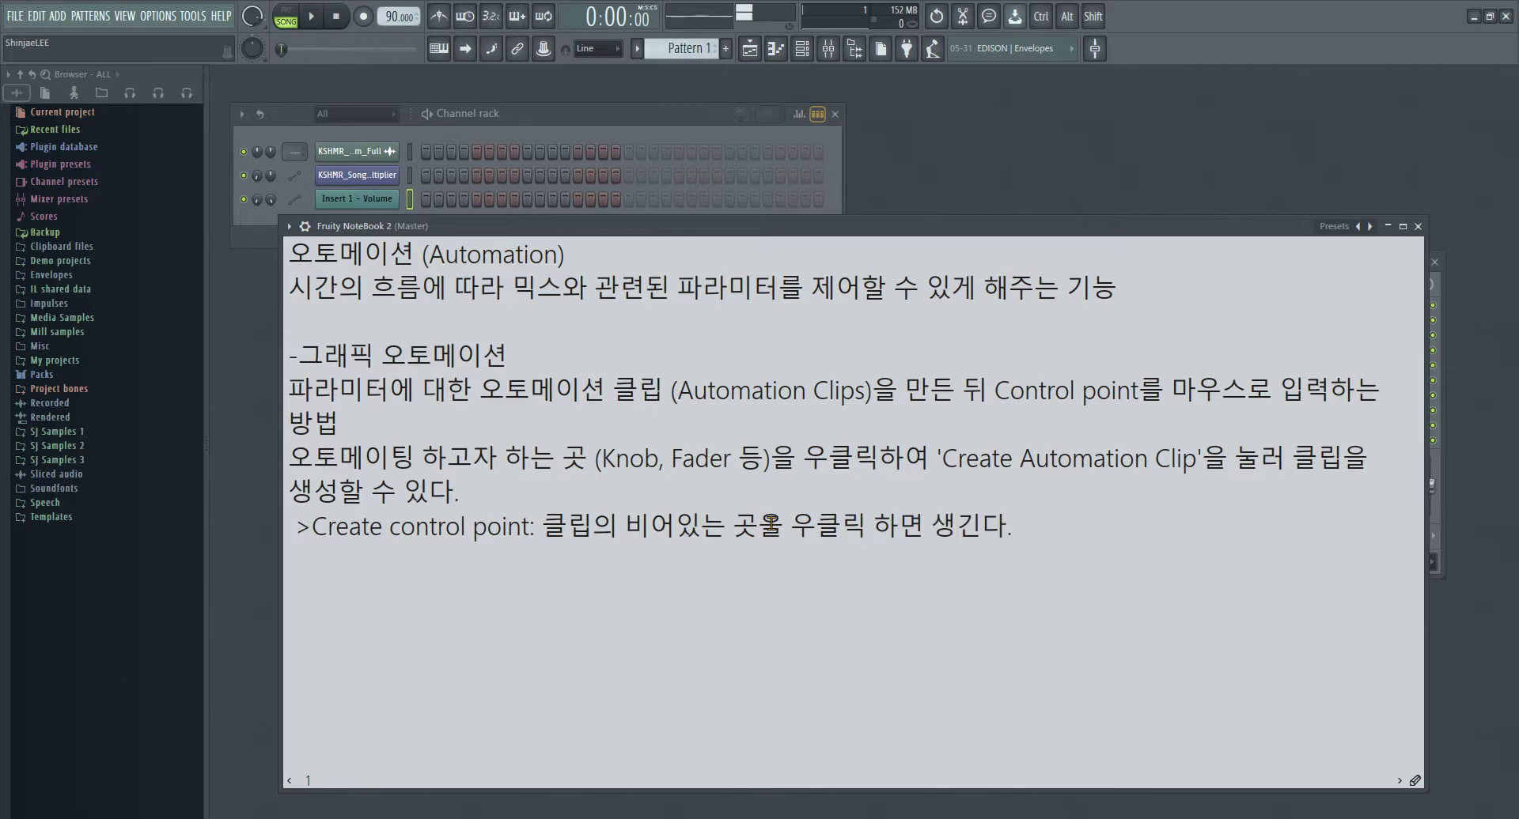
# - In the playlist, add control points at bar 3, lower than the line, and bar 5, near the original level, in the Insert 1 - Volume clip
pyautogui.click(1007, 178)
pyautogui.press('F5')
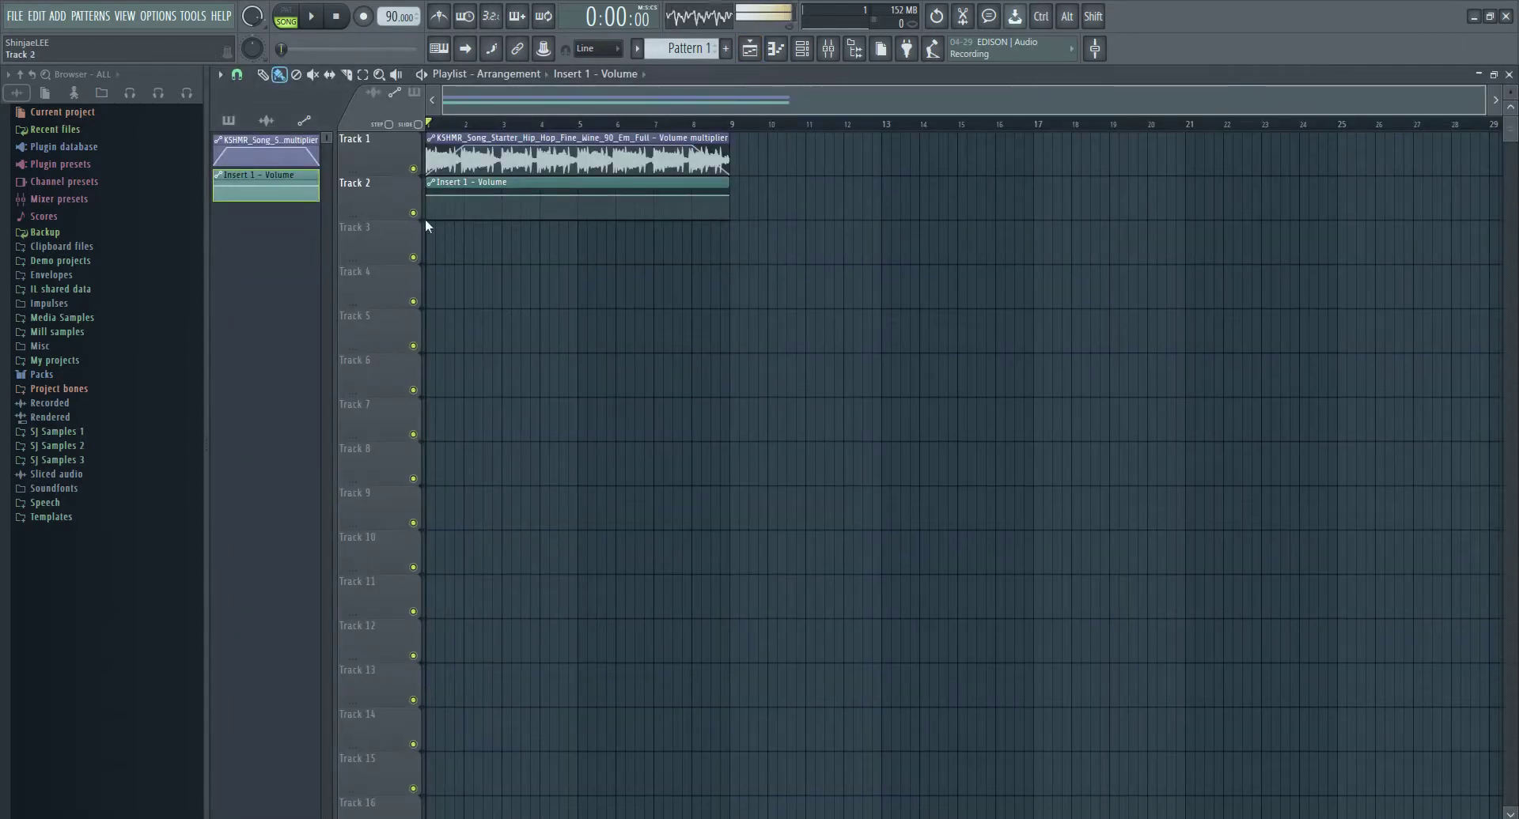
pyautogui.scroll(5, 373, 246)
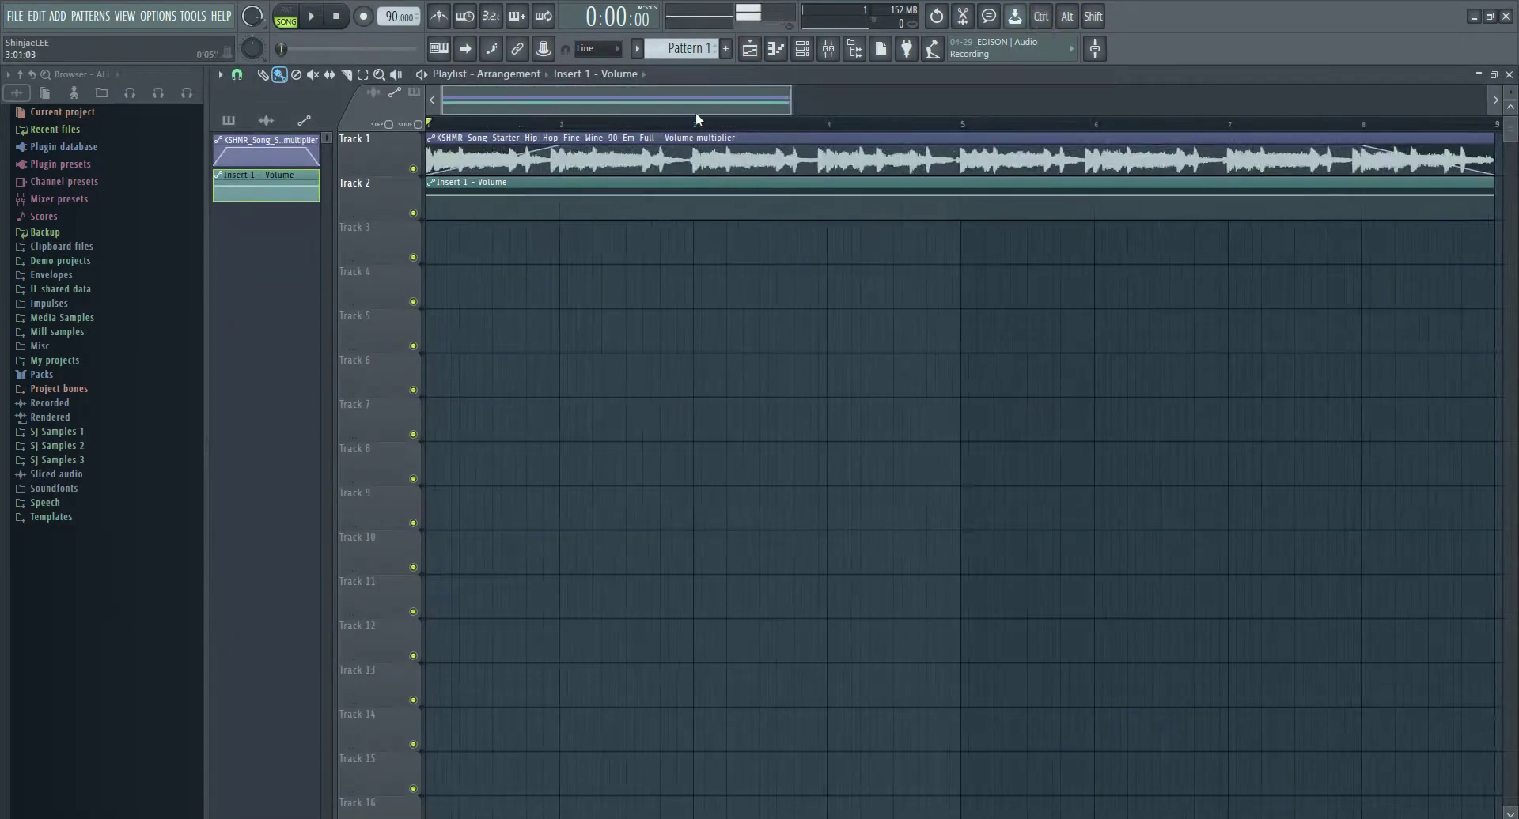
pyautogui.click(694, 211)
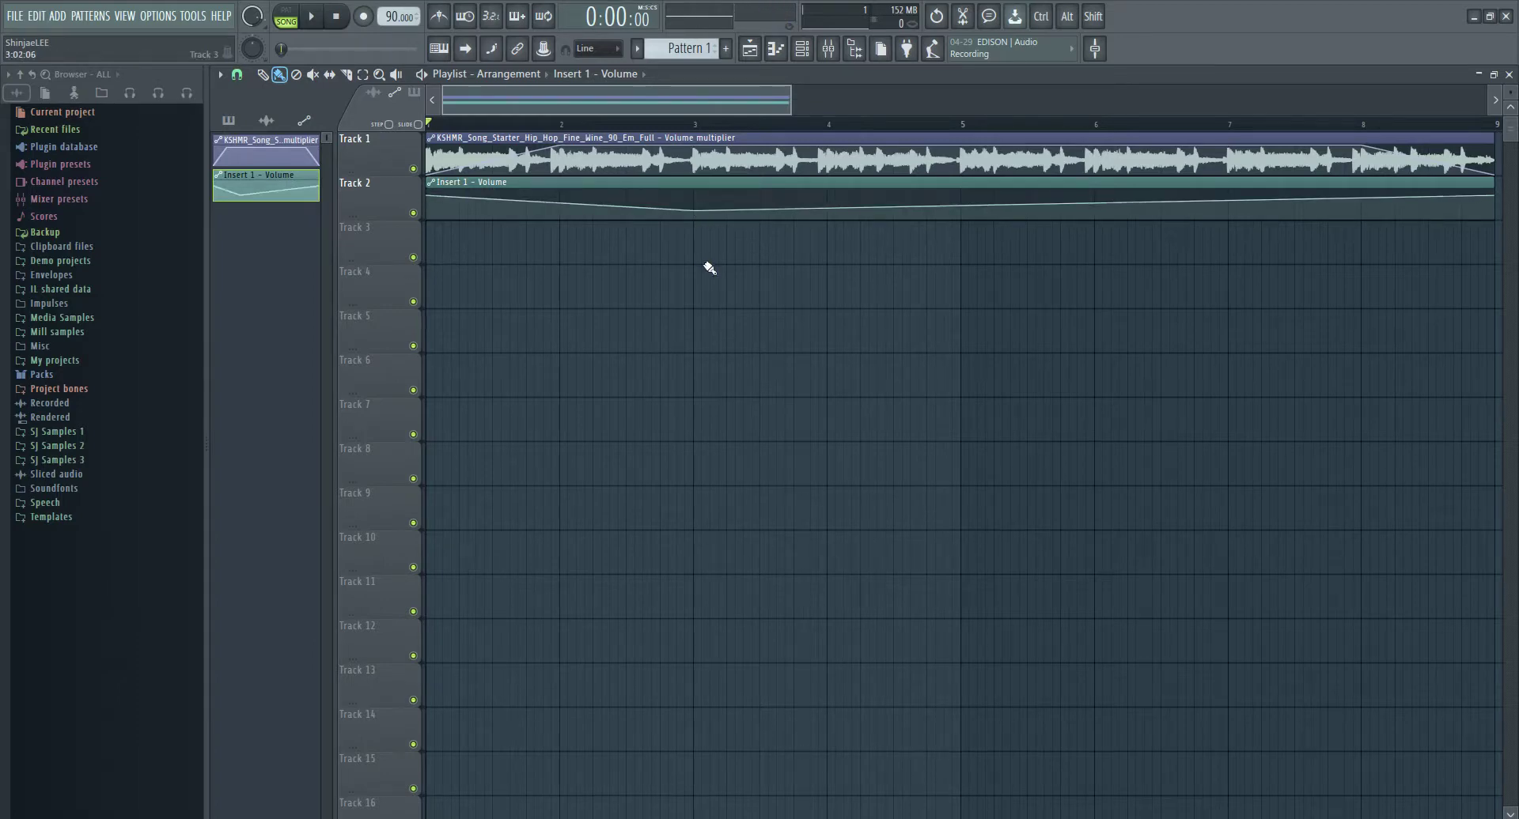
pyautogui.scroll(-2, 695, 249)
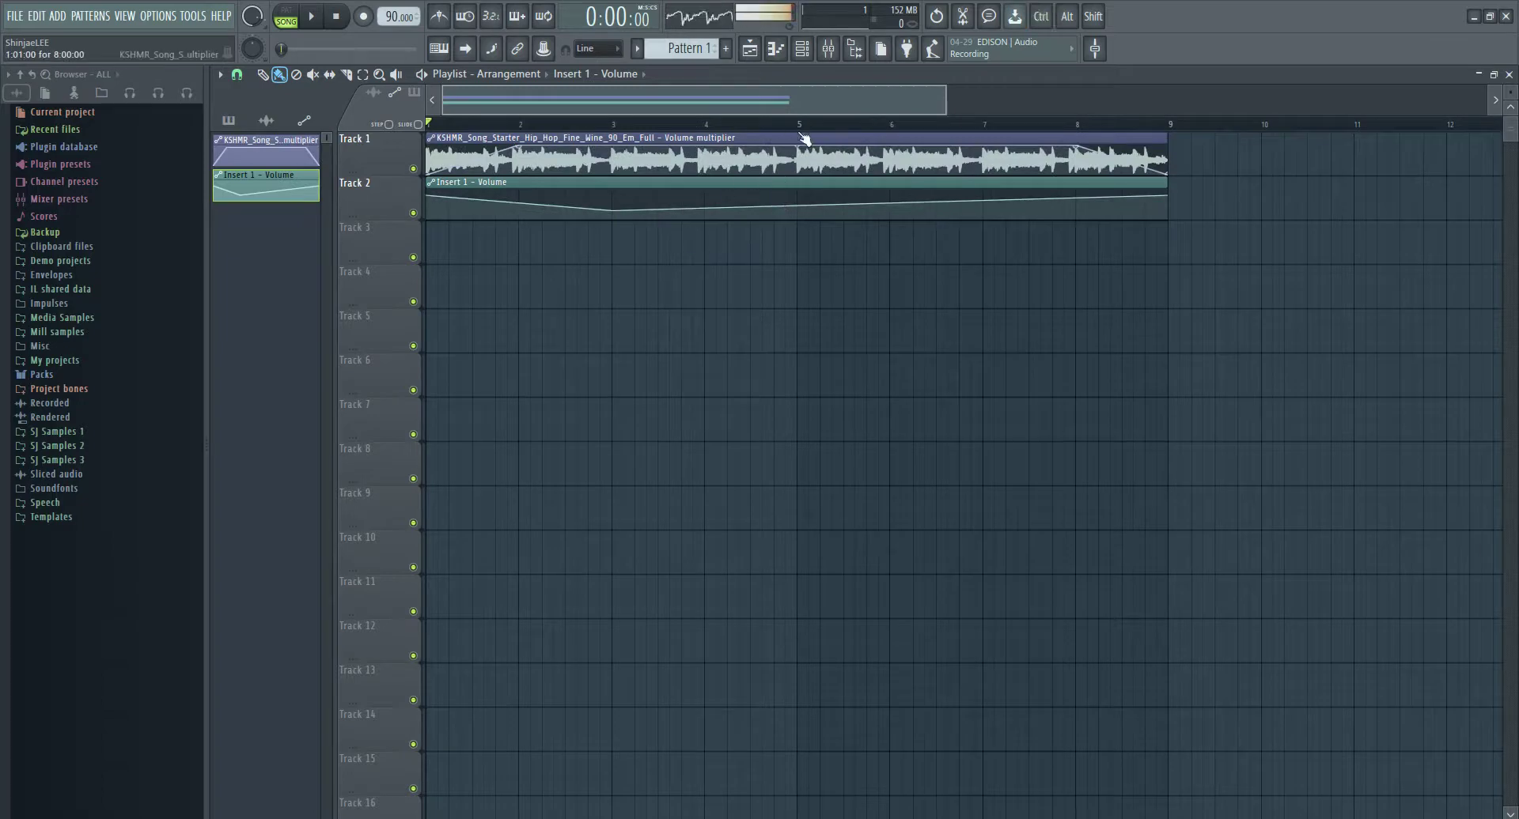
pyautogui.rightClick(797, 196)
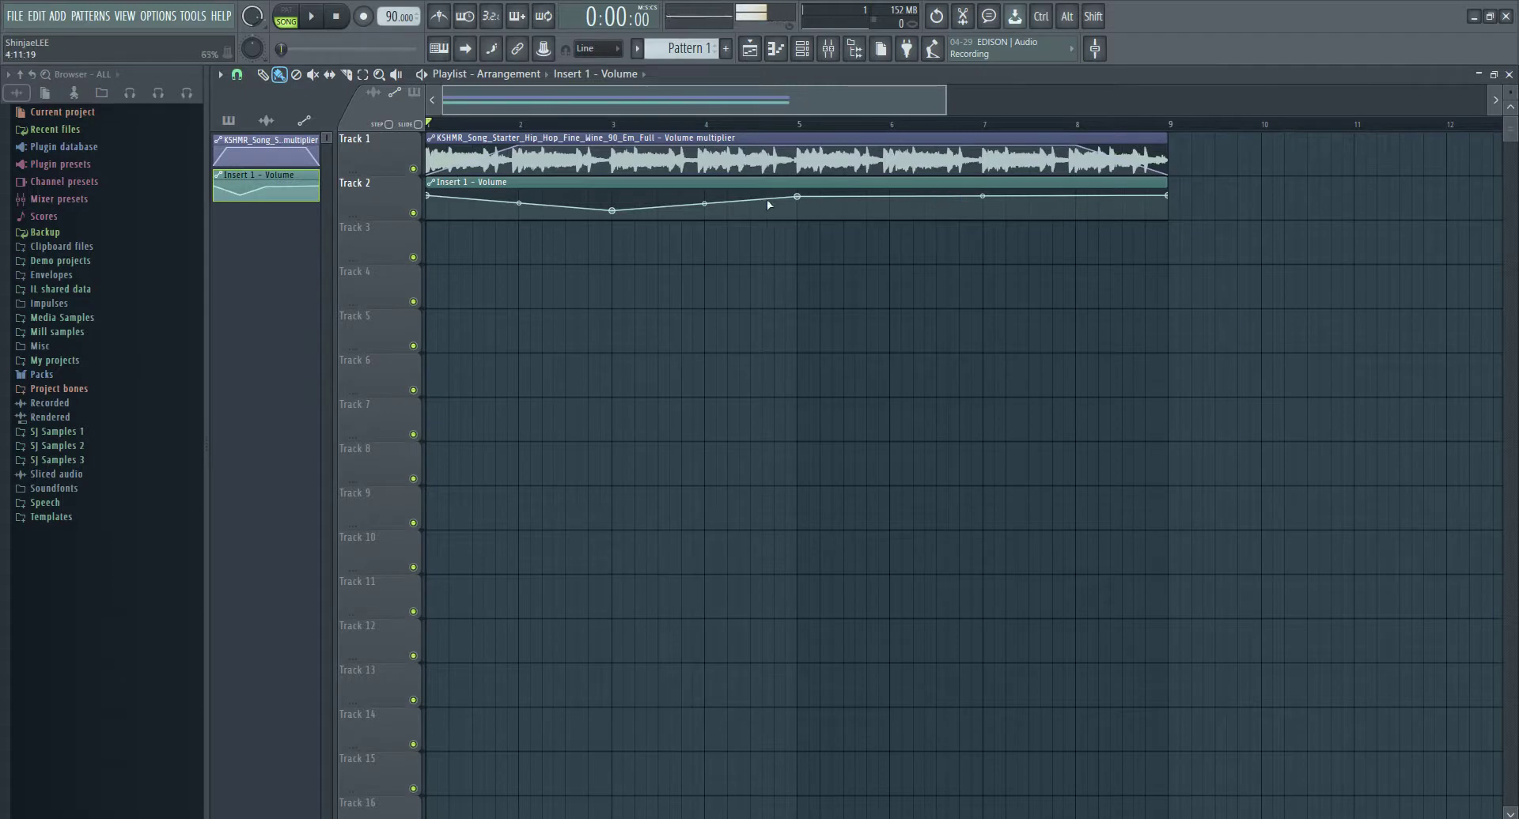
# - Copy the value of the Insert 1 - Volume clip's first control point and paste it onto the control point at bar 5
pyautogui.rightClick(432, 196)
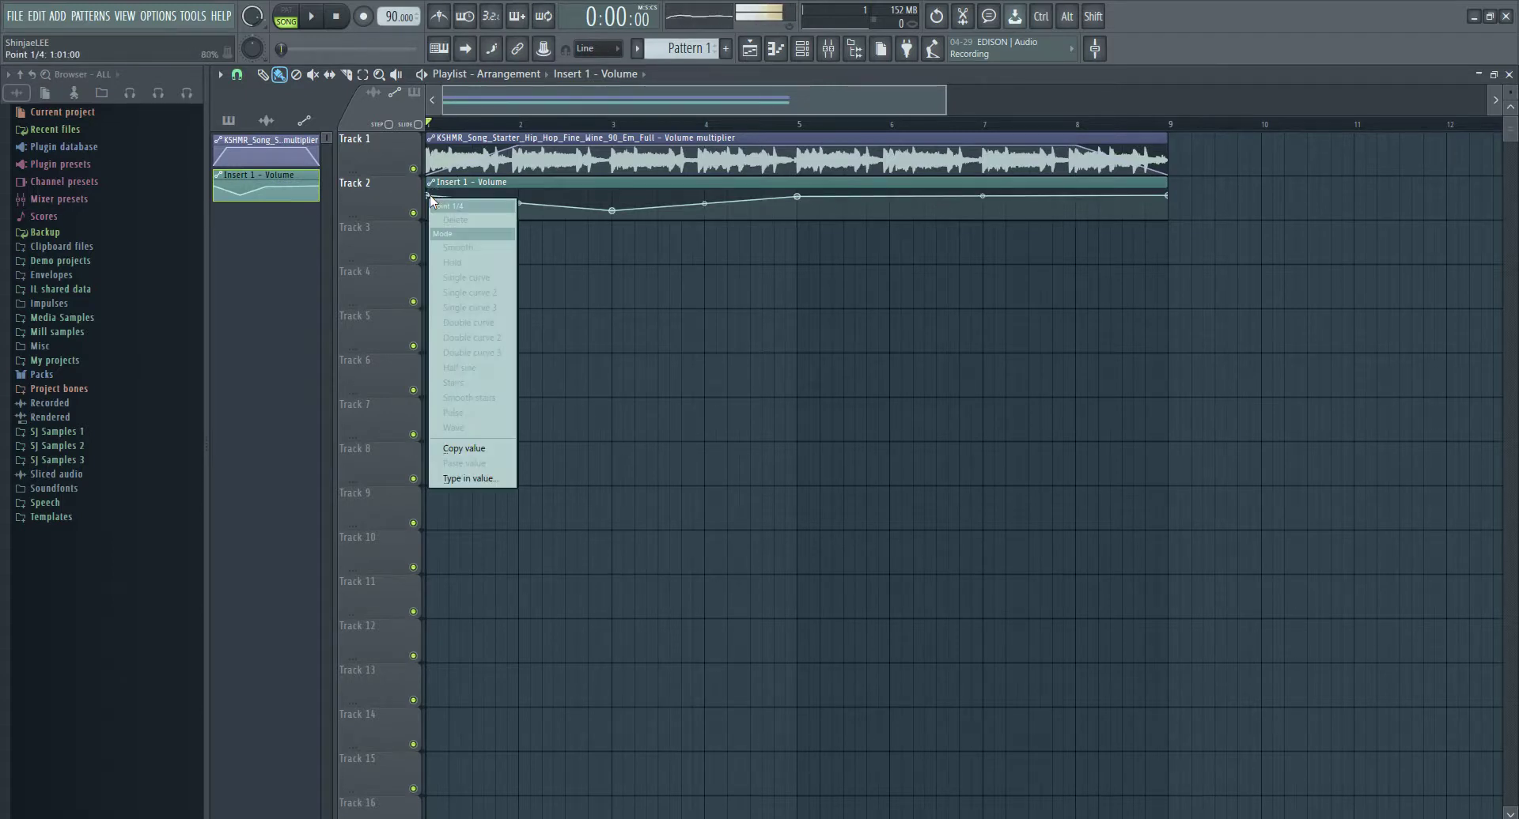
pyautogui.click(467, 448)
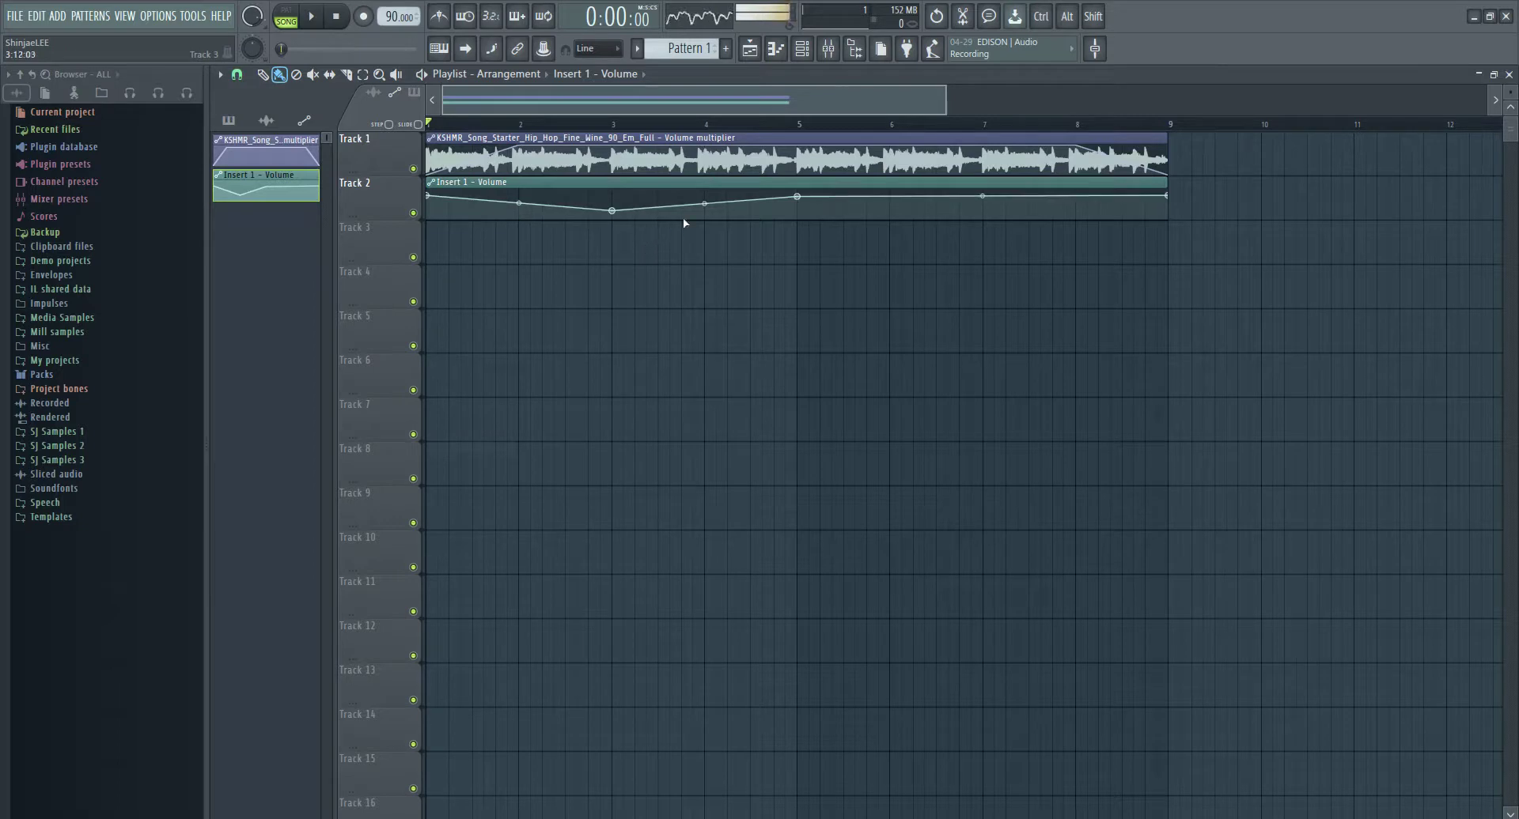
pyautogui.rightClick(796, 196)
pyautogui.click(823, 465)
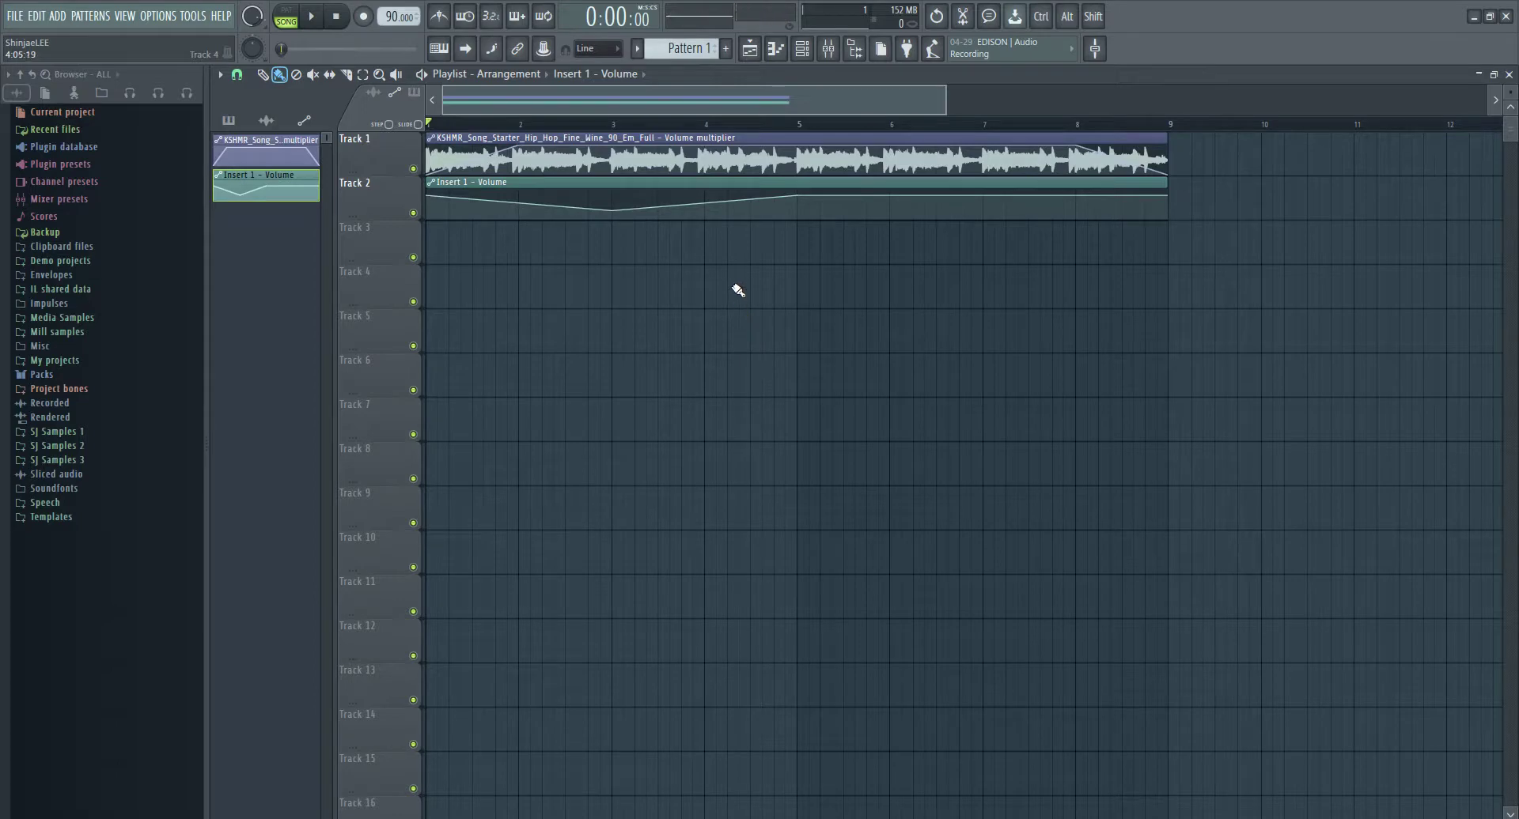
# - Return to the notebook and add a sub-item reading ">Tension handle: Control point Control point" below the control point explanation
pyautogui.press('F5')
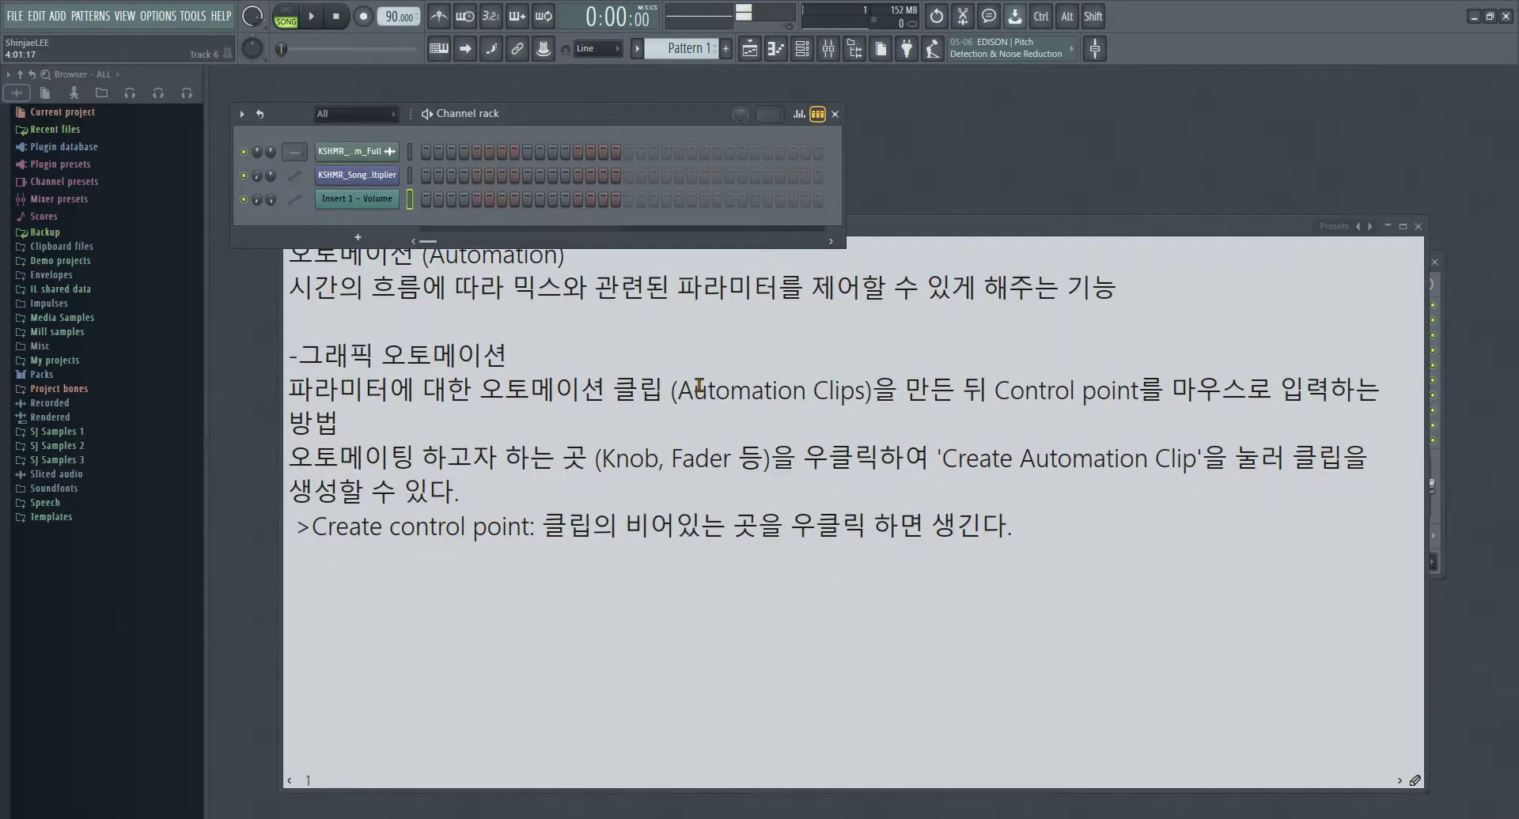
pyautogui.click(1128, 547)
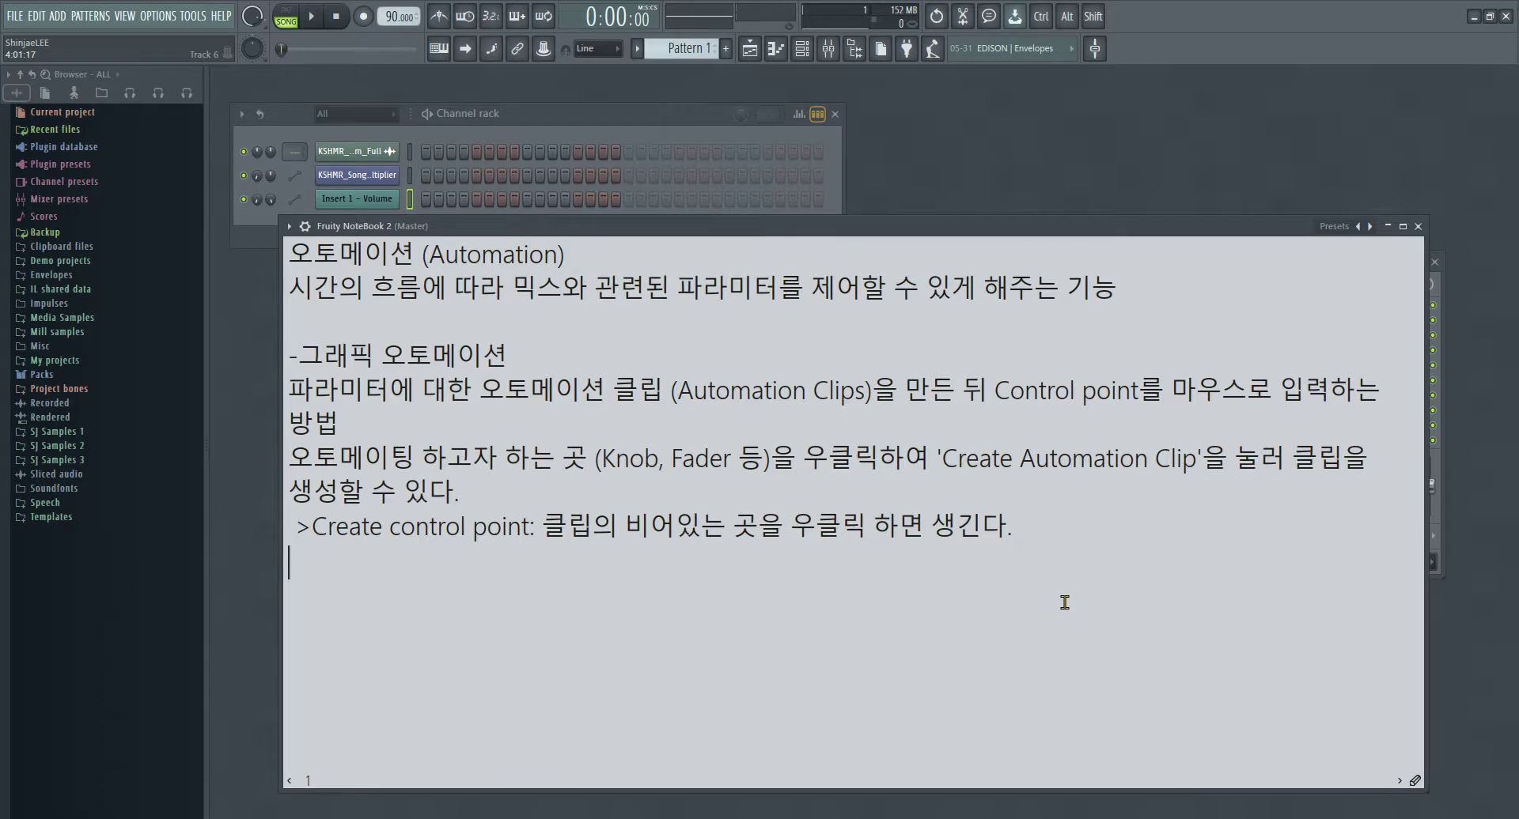
pyautogui.press('Return')
pyautogui.write('>Tension handle: Contr')
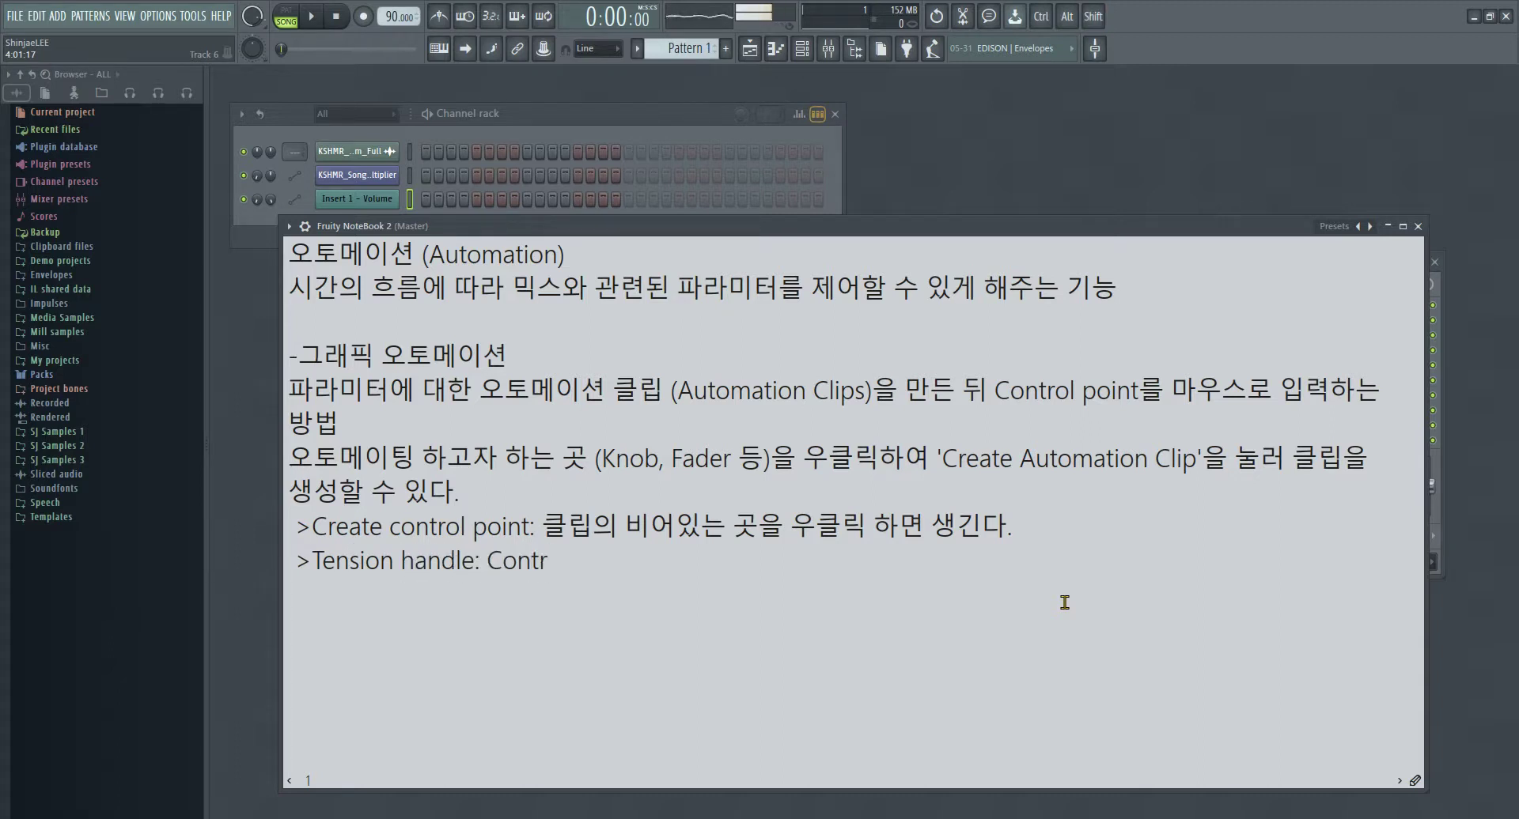
pyautogui.write('ol point Con')
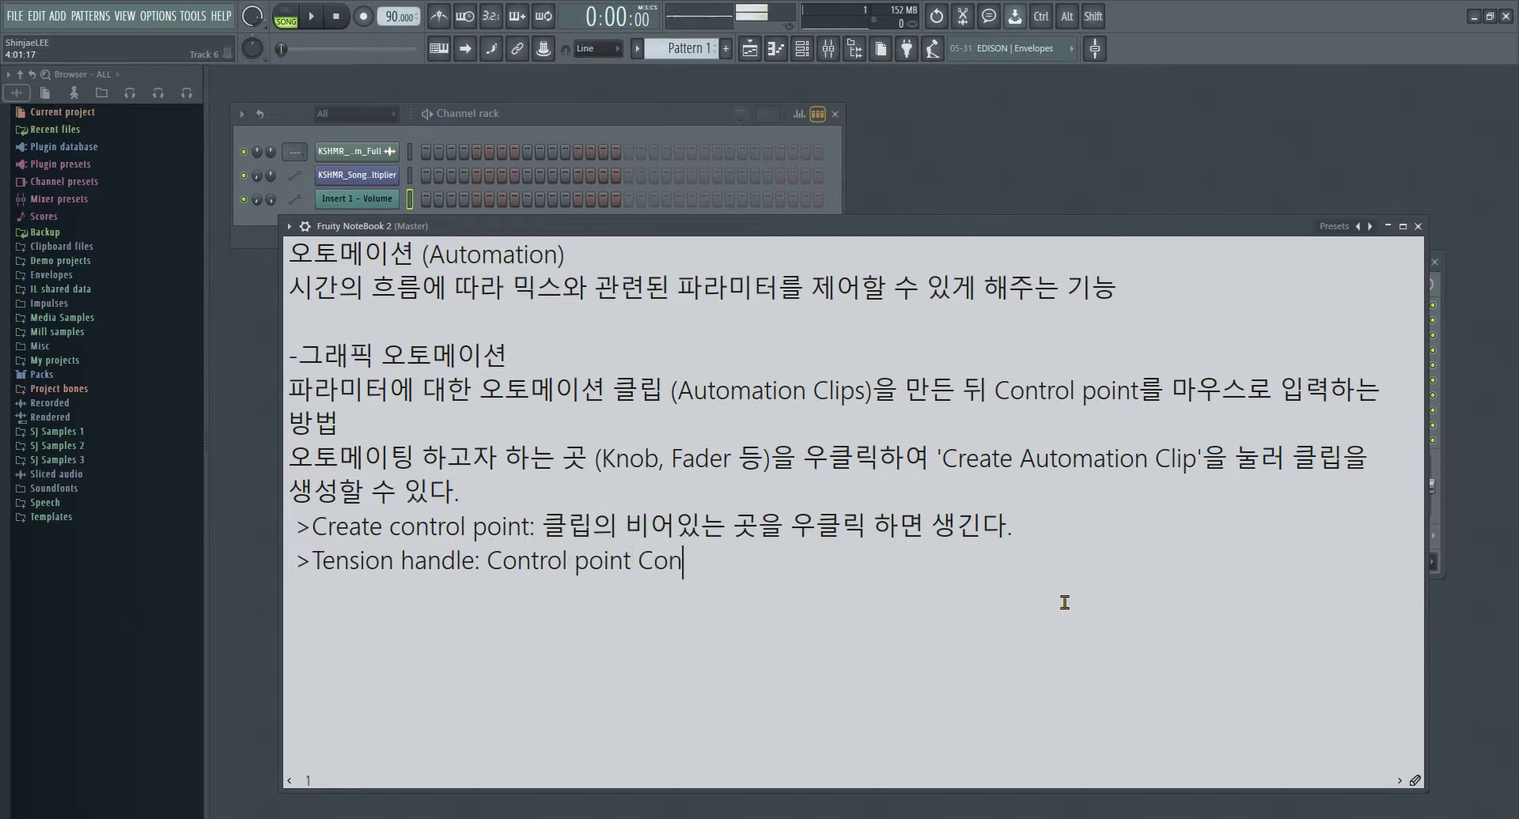
pyautogui.write('trol point')
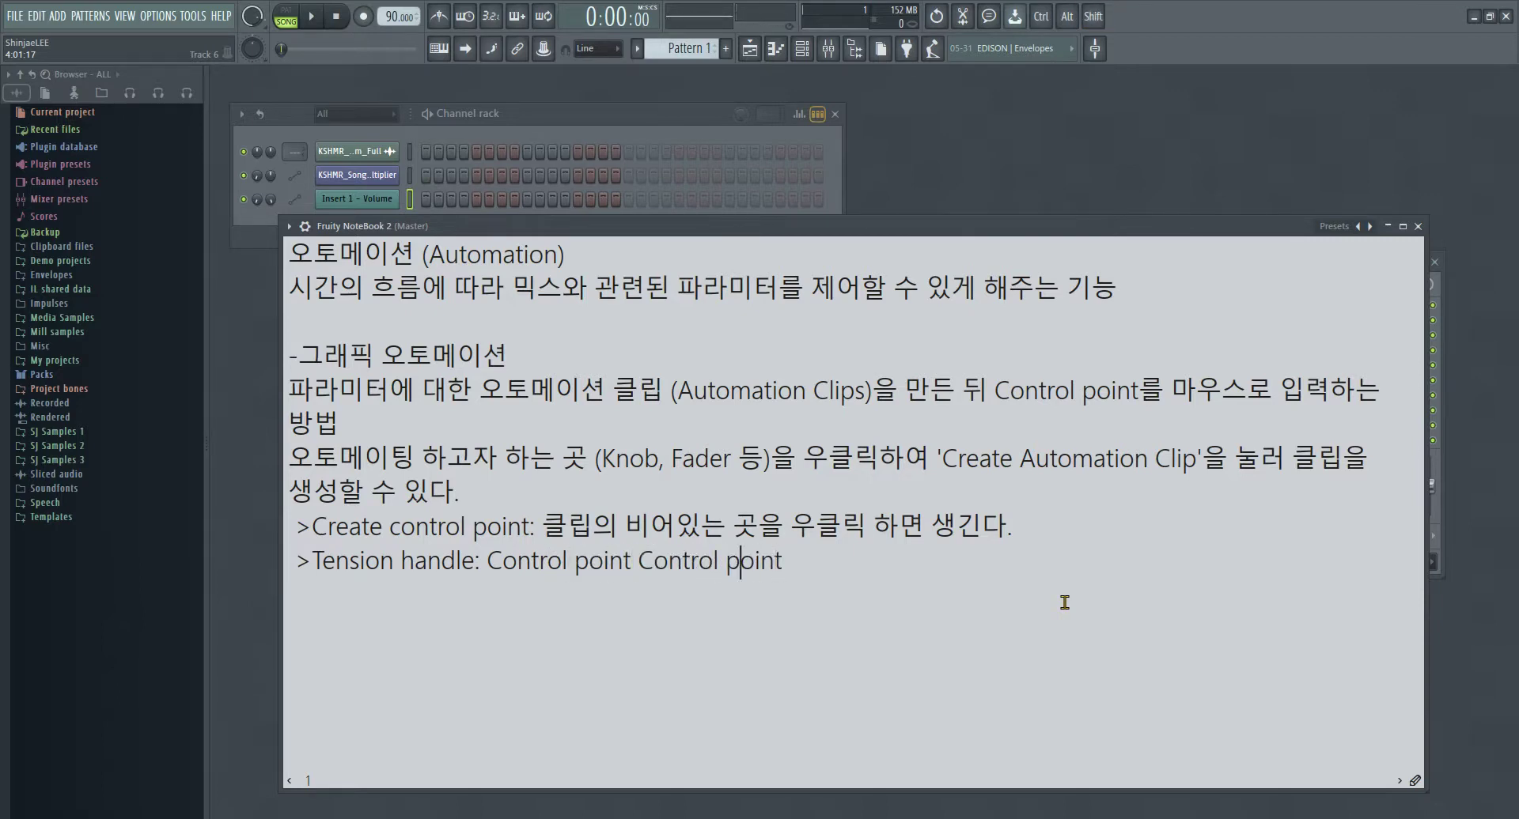
# - Insert "와" after the first "Control point" in the Tension handle item and complete the sentence with "사이의 커브를 말한다."
pyautogui.press('Left')
pyautogui.press('Left')
pyautogui.write('와')
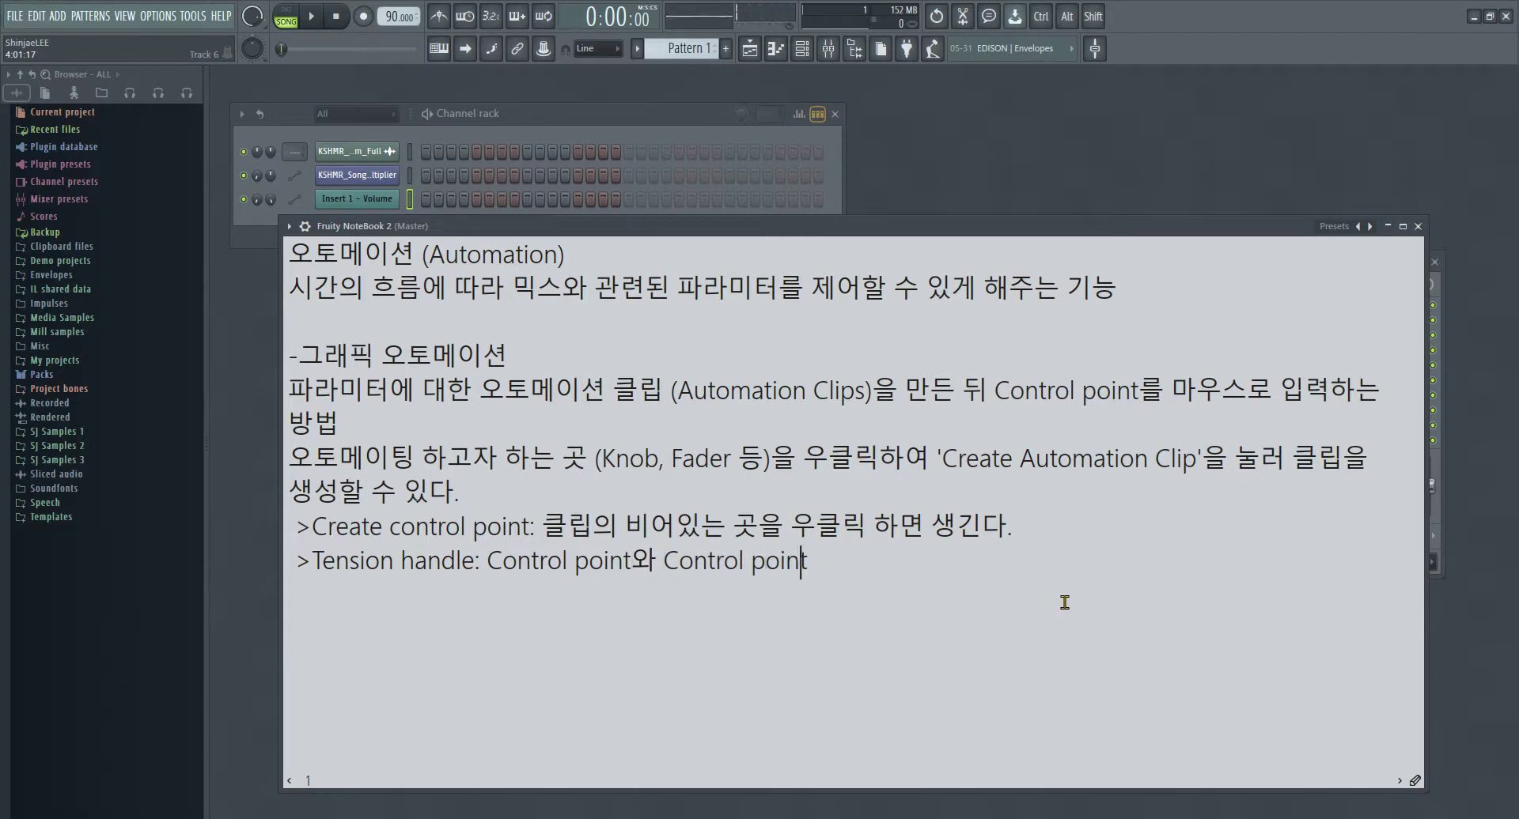
pyautogui.press('Right')
pyautogui.write('사이')
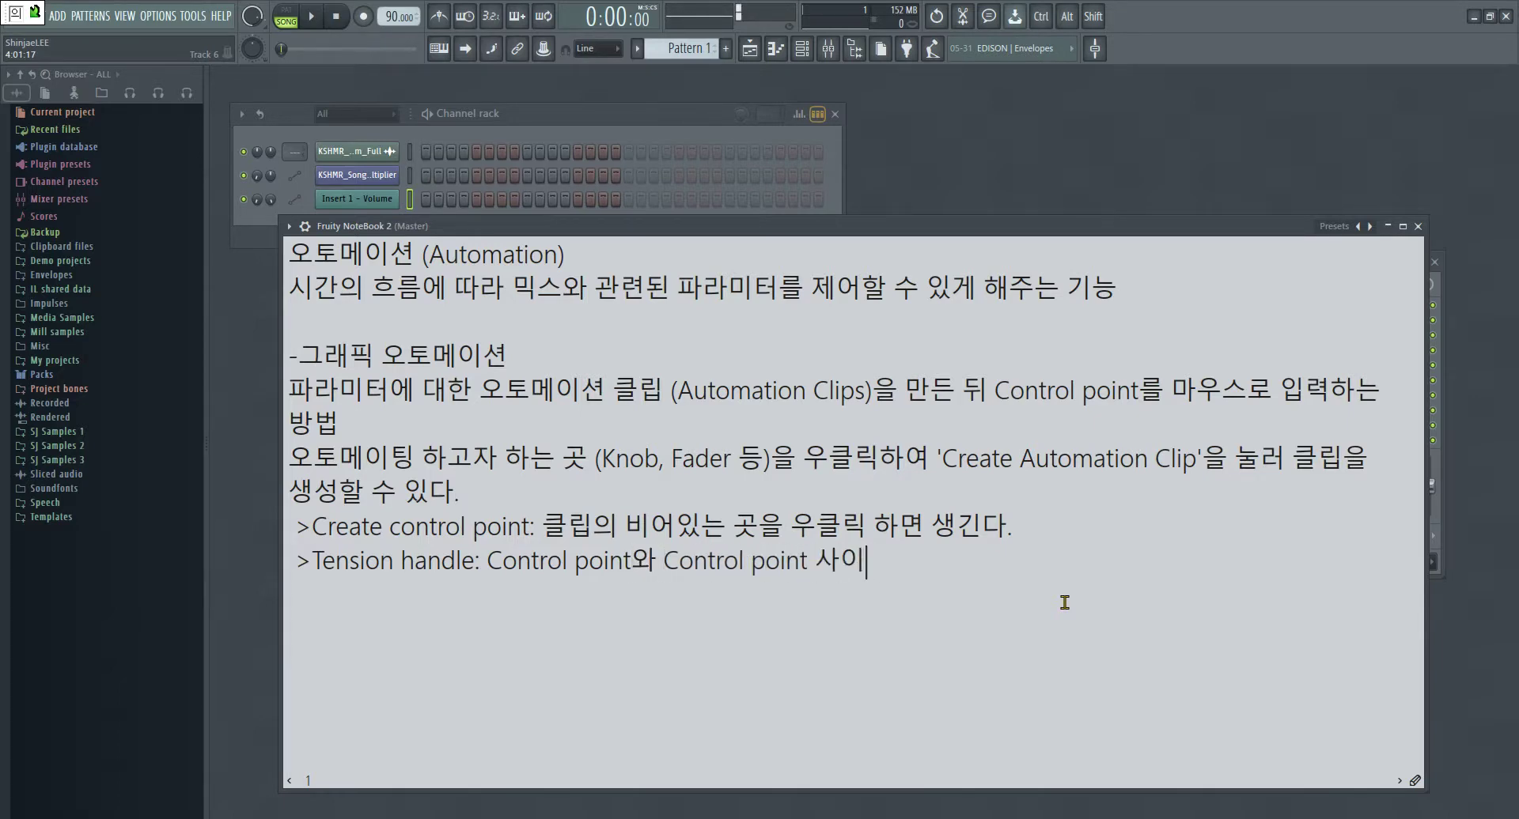
pyautogui.write('의 커브를 말한다.')
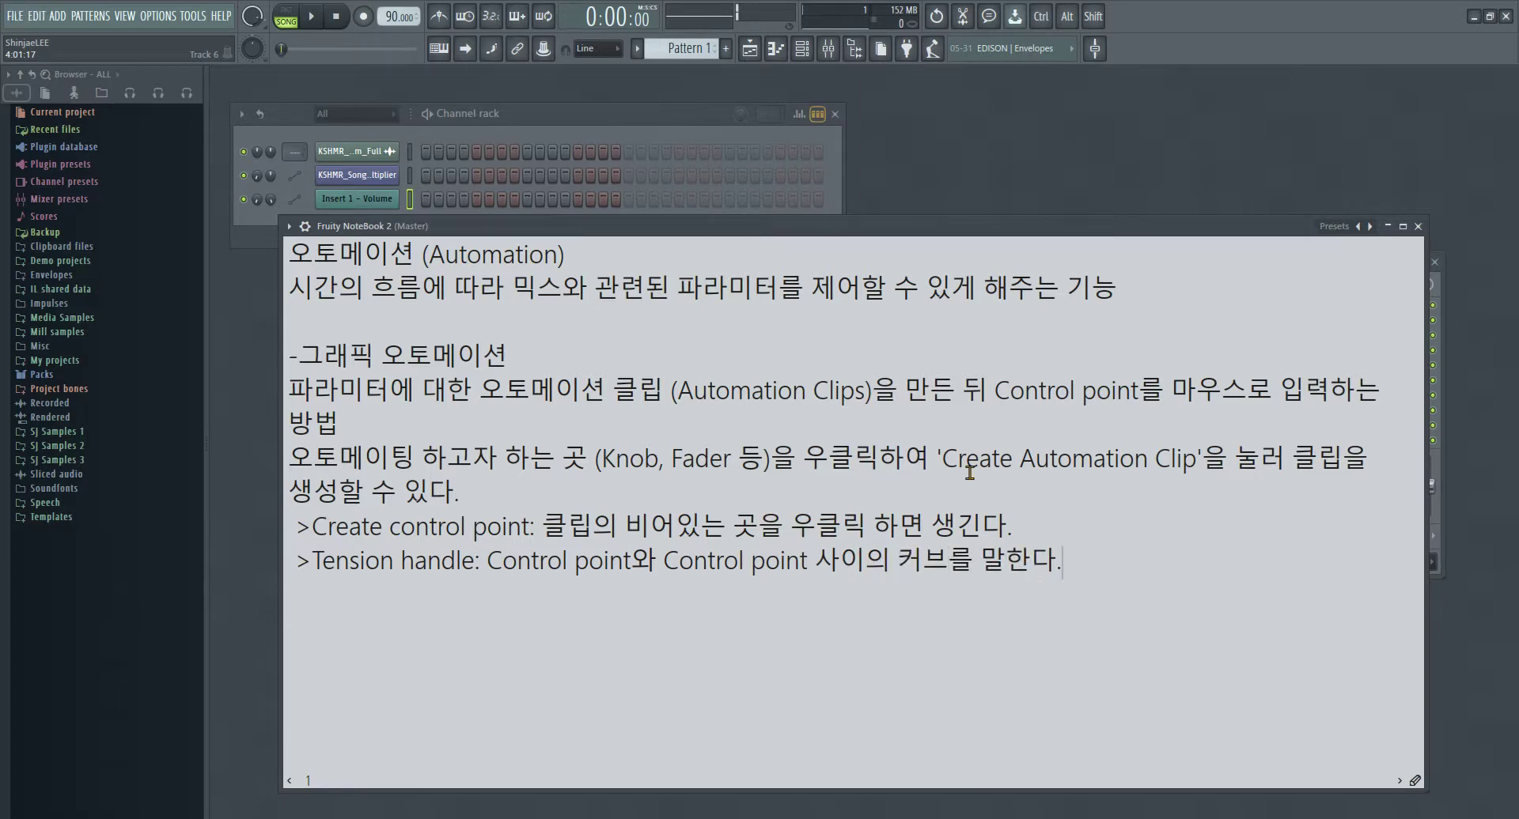
# - In the playlist, bend the curve between the Insert 1 - Volume clip's first two control points upward with its tension handle
pyautogui.click(1220, 110)
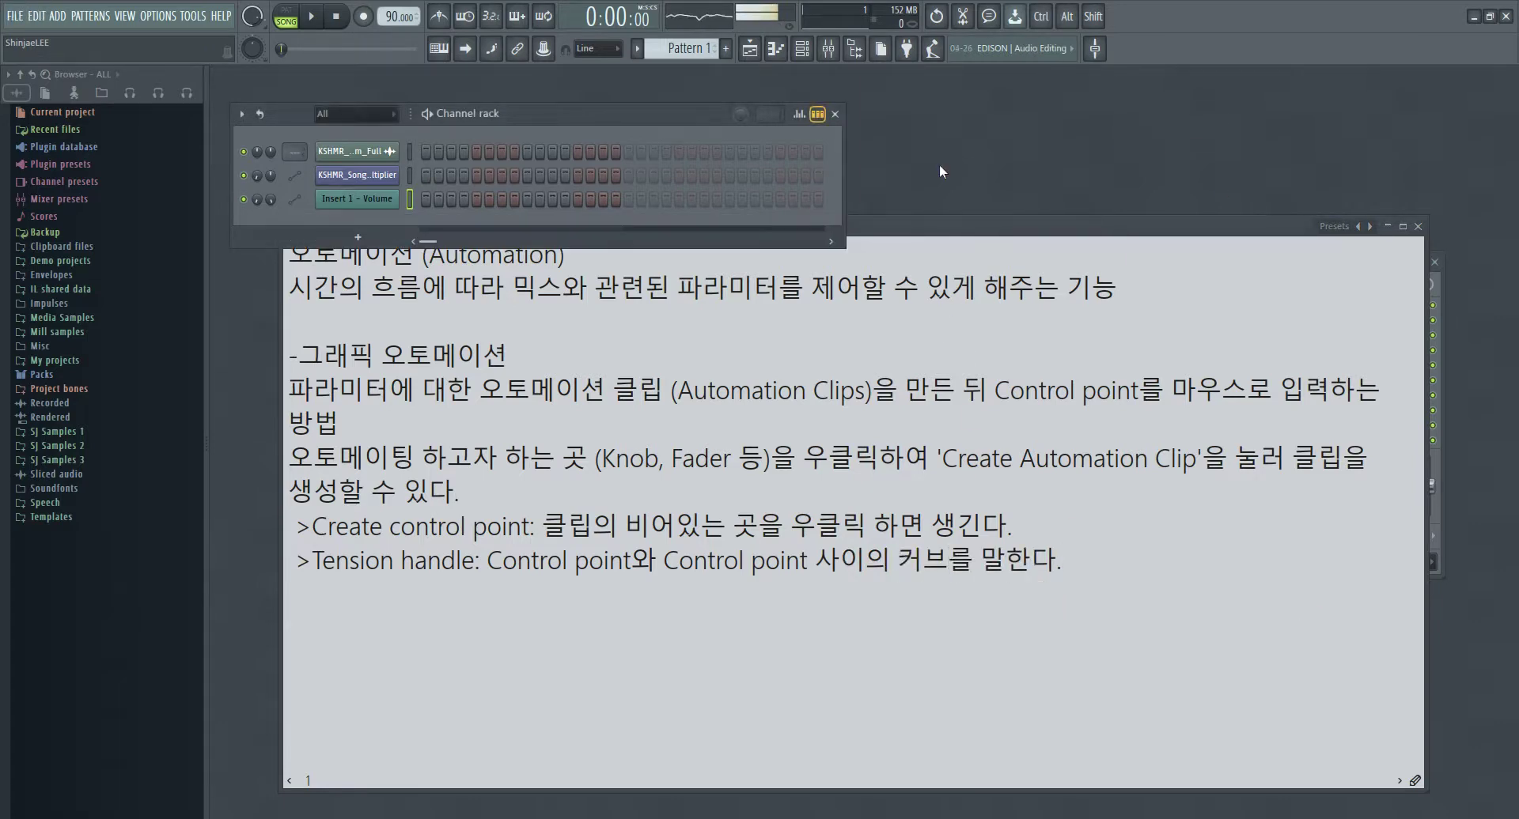
pyautogui.press('F5')
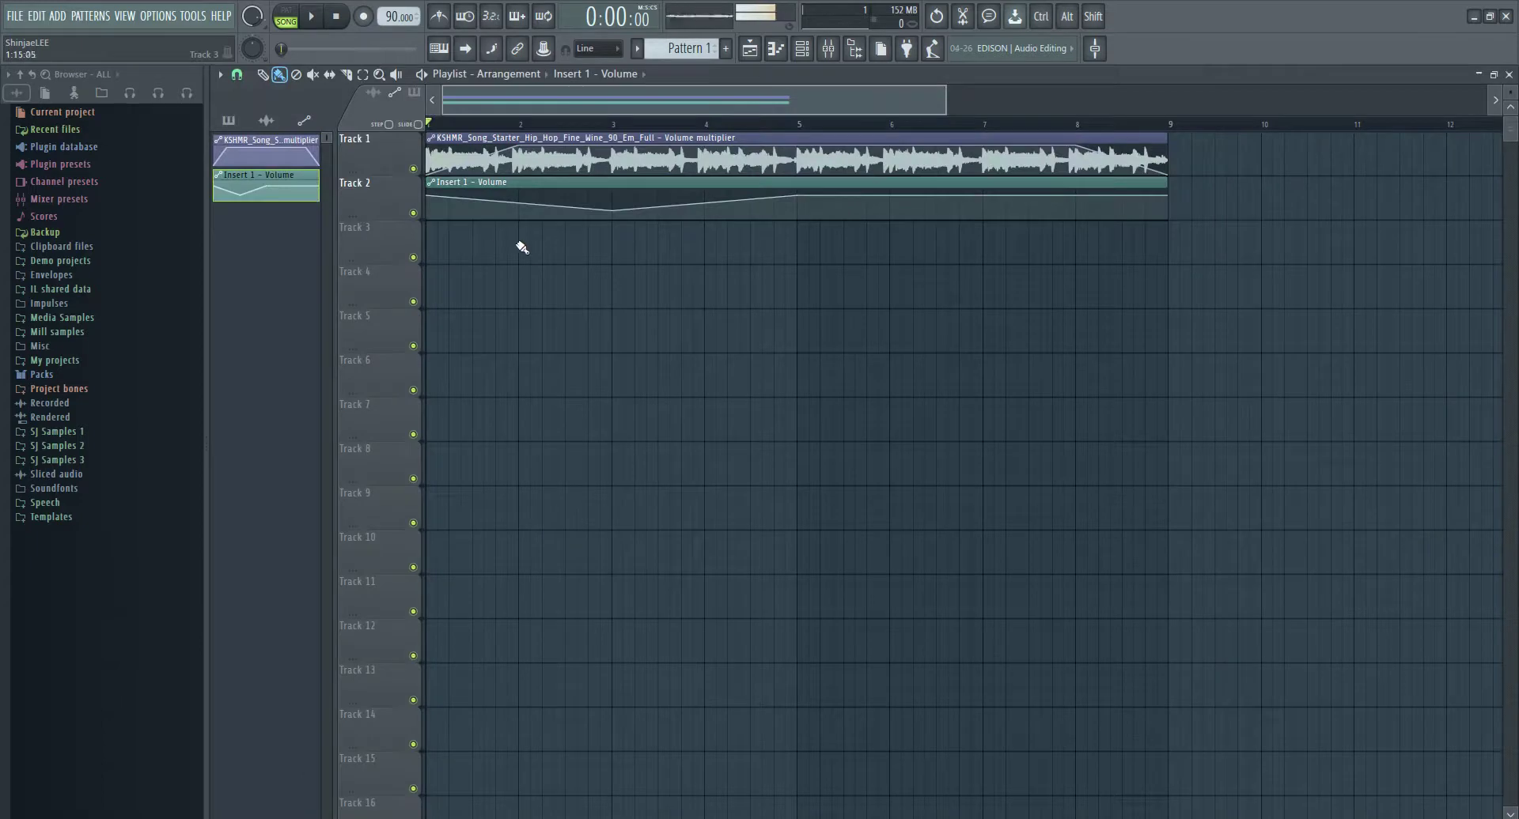
pyautogui.moveTo(513, 212)
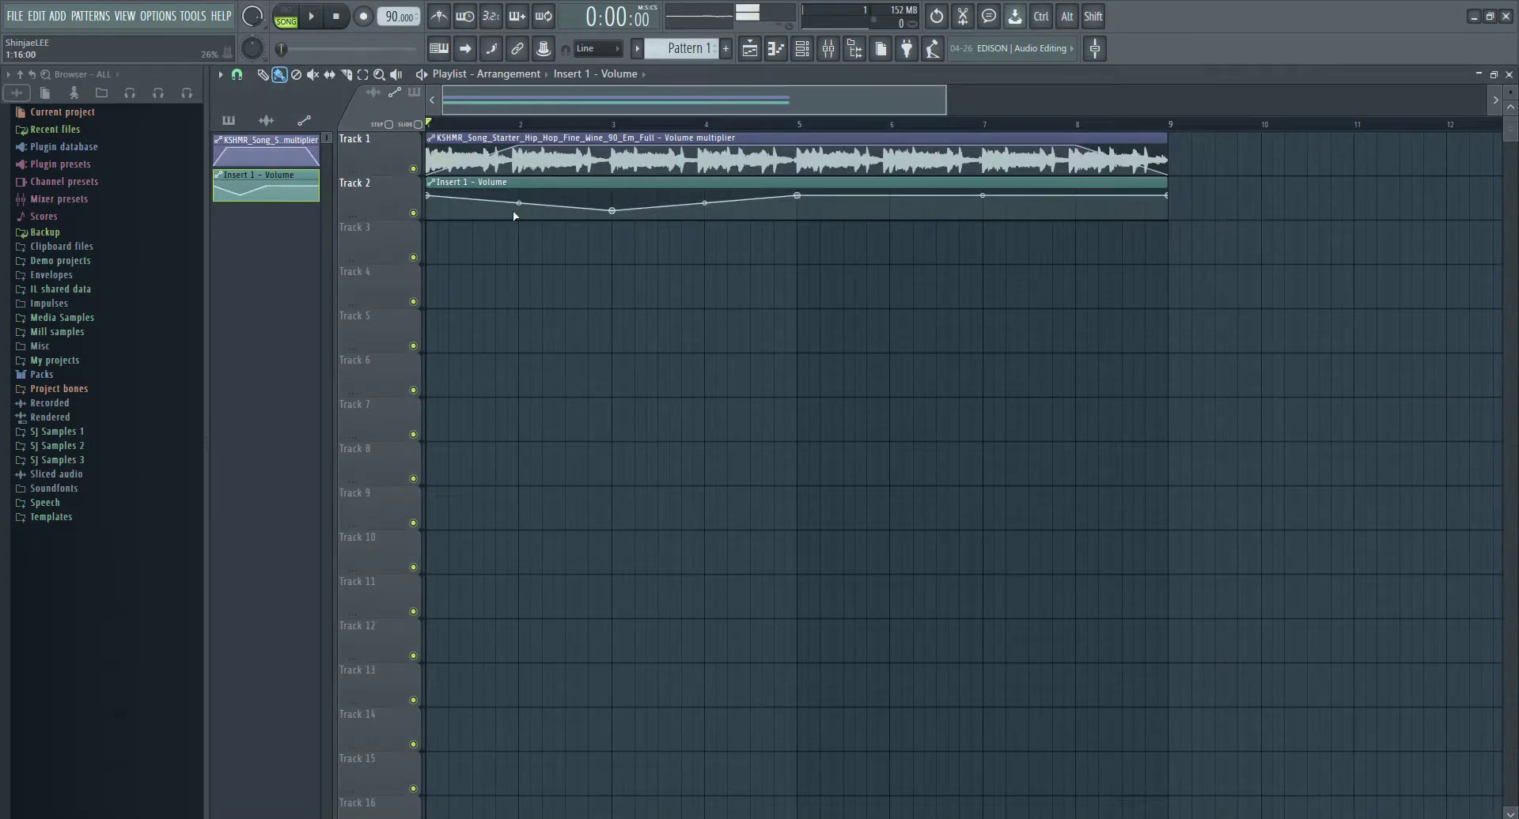
pyautogui.keyDown('alt'); pyautogui.scroll(4, 525, 238); pyautogui.keyUp('alt')
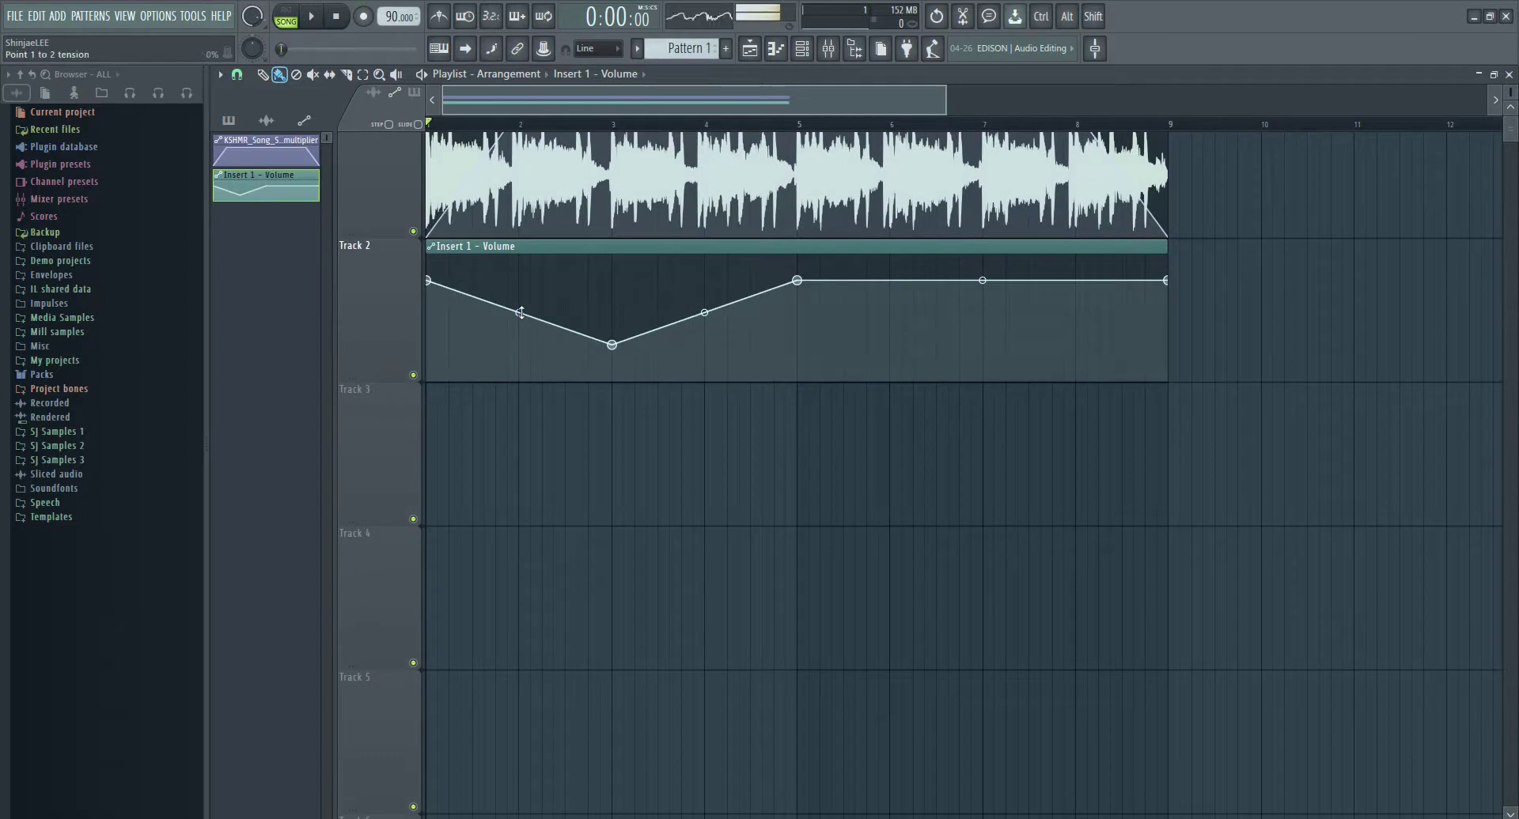
pyautogui.moveTo(520, 313); pyautogui.dragTo(520, 304)
pyautogui.moveTo(518, 295); pyautogui.dragTo(519, 293)
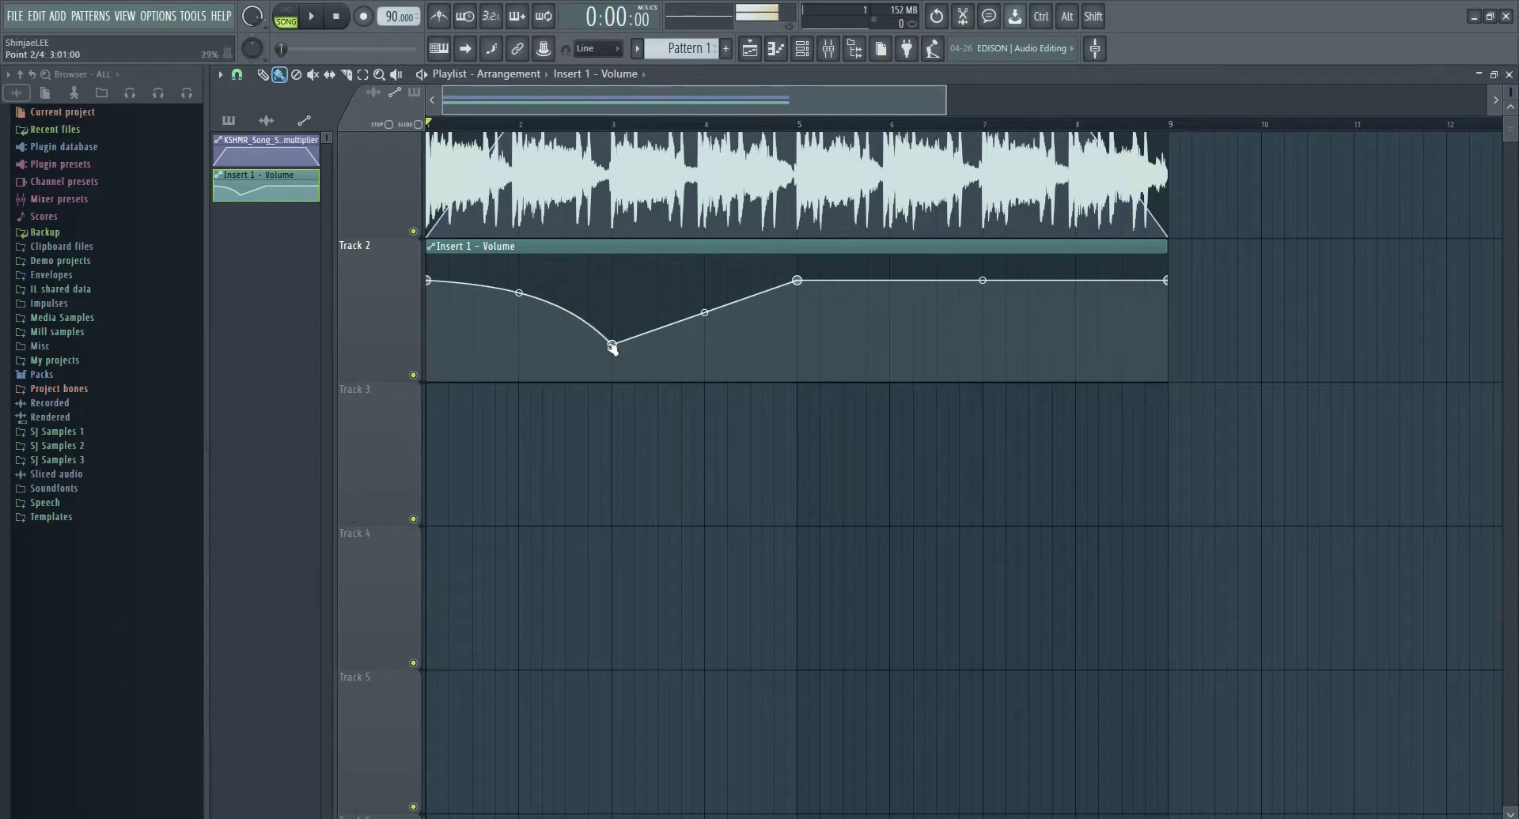
# - Bend the segment between bars 3 and 5 downward, reset it to a straight line, and readjust the first segment's tension
pyautogui.moveTo(700, 311); pyautogui.dragTo(654, 380)
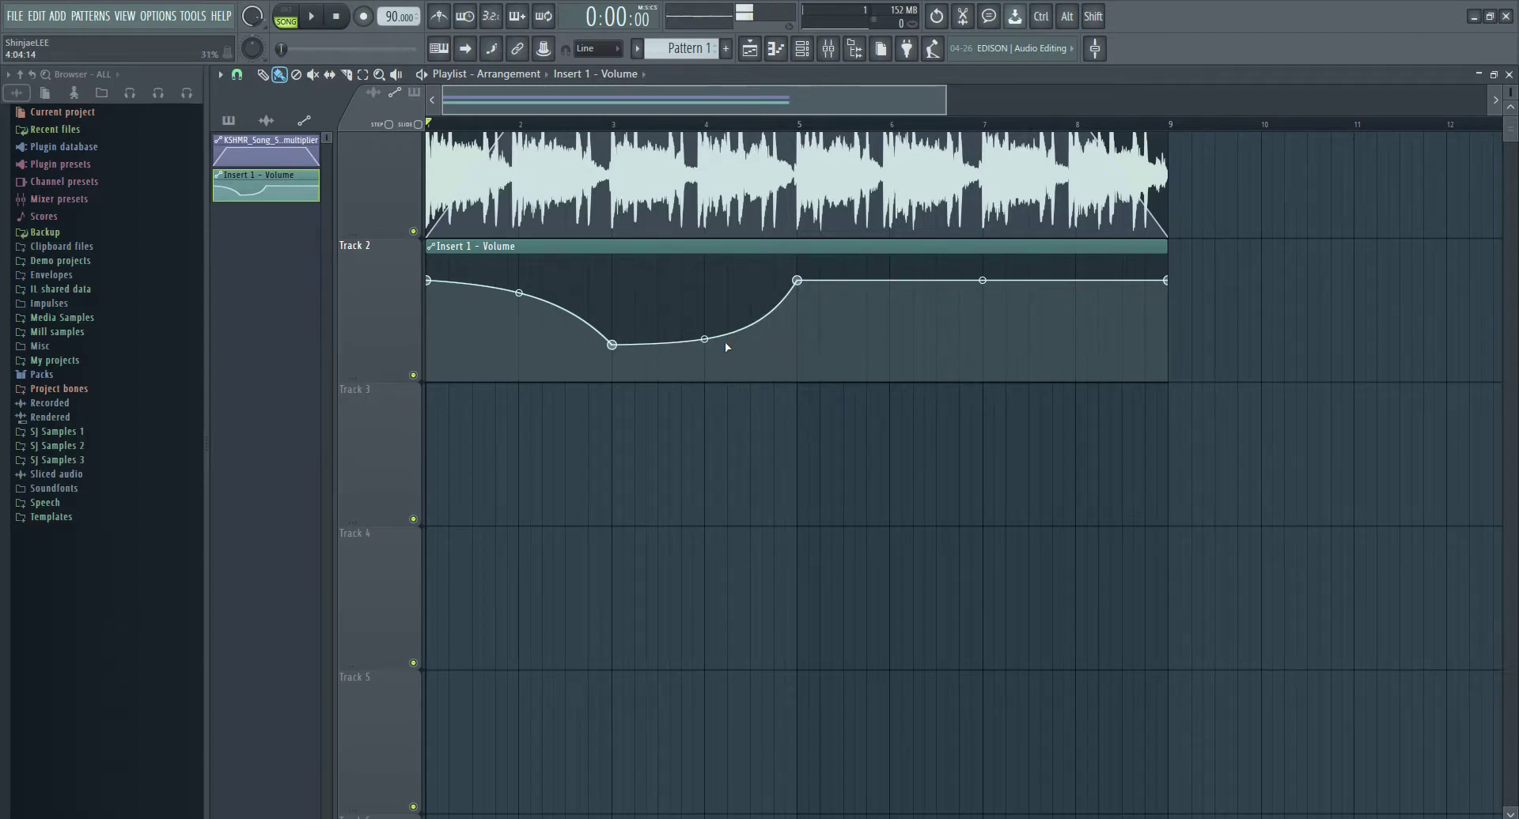
pyautogui.rightClick(702, 340)
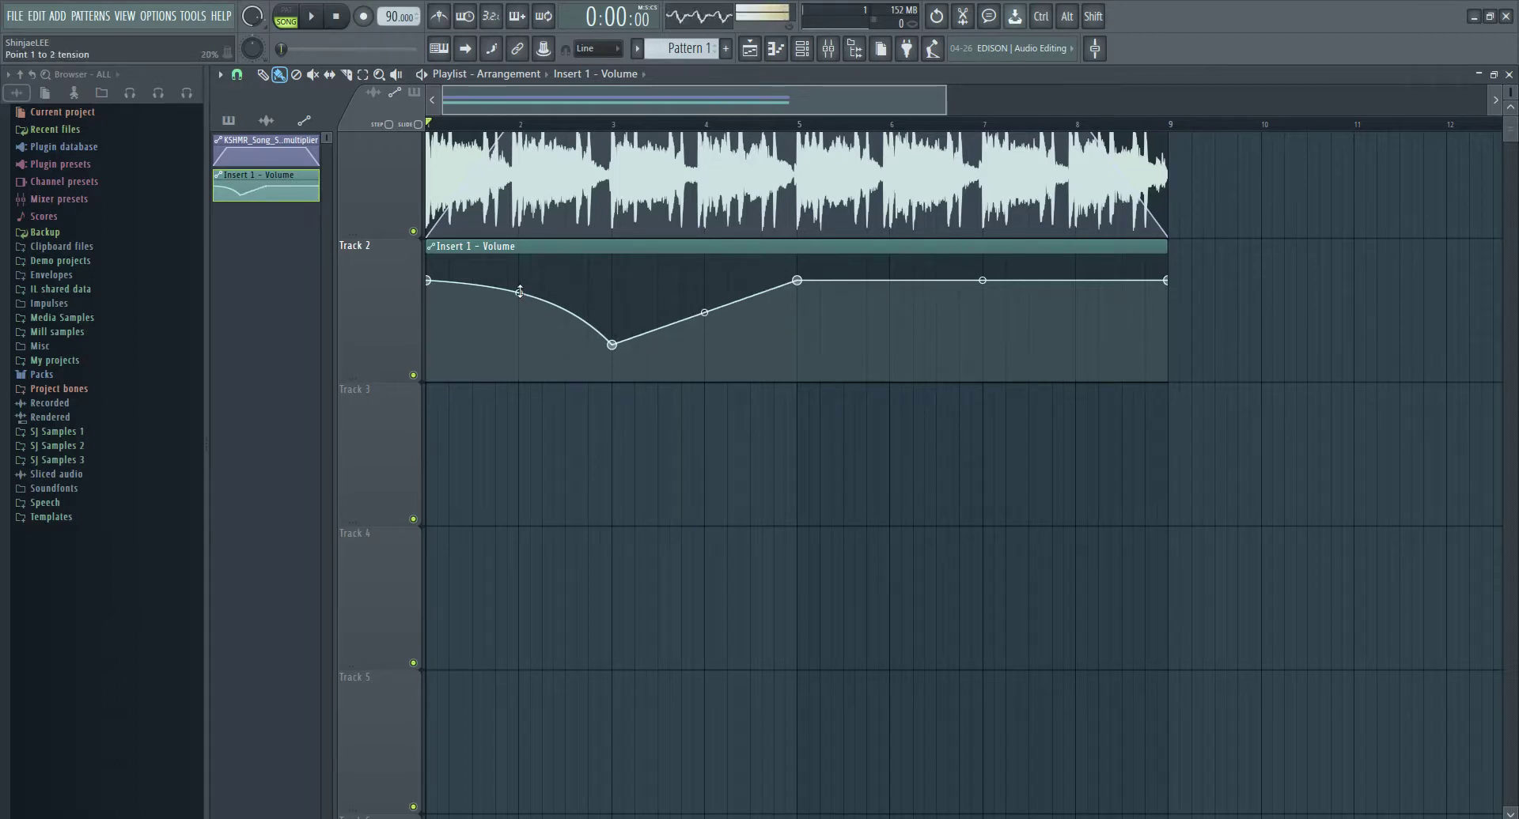
pyautogui.moveTo(519, 293); pyautogui.dragTo(522, 297)
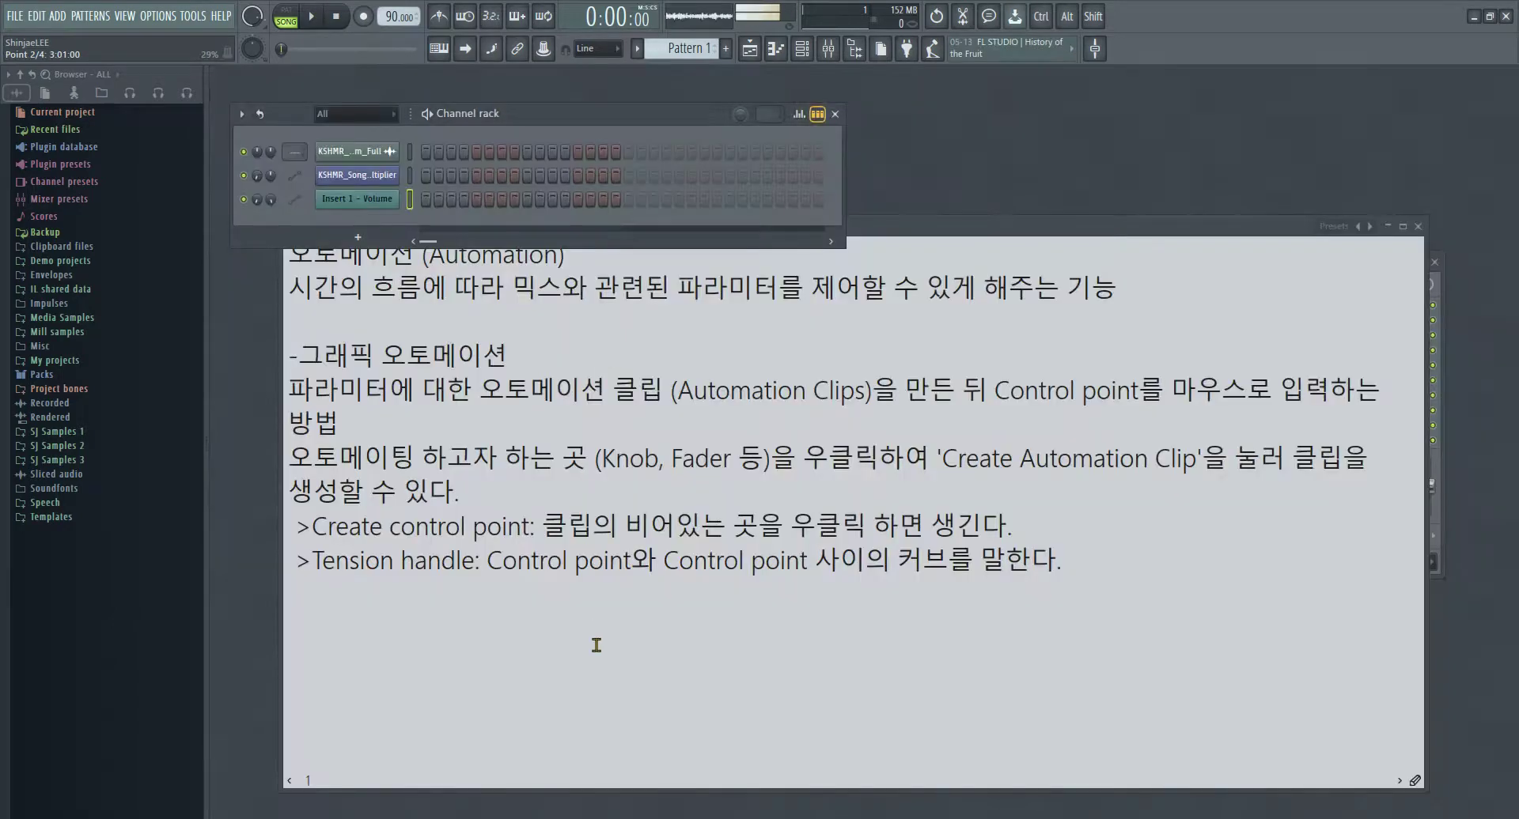
# - Back in the notebook, add the line ":좌클릭하여 커브를 조절하거나 우클릭하여 커브를 직선으로 만들어줄 수 있다." below the Tension handle item
pyautogui.click(1068, 601)
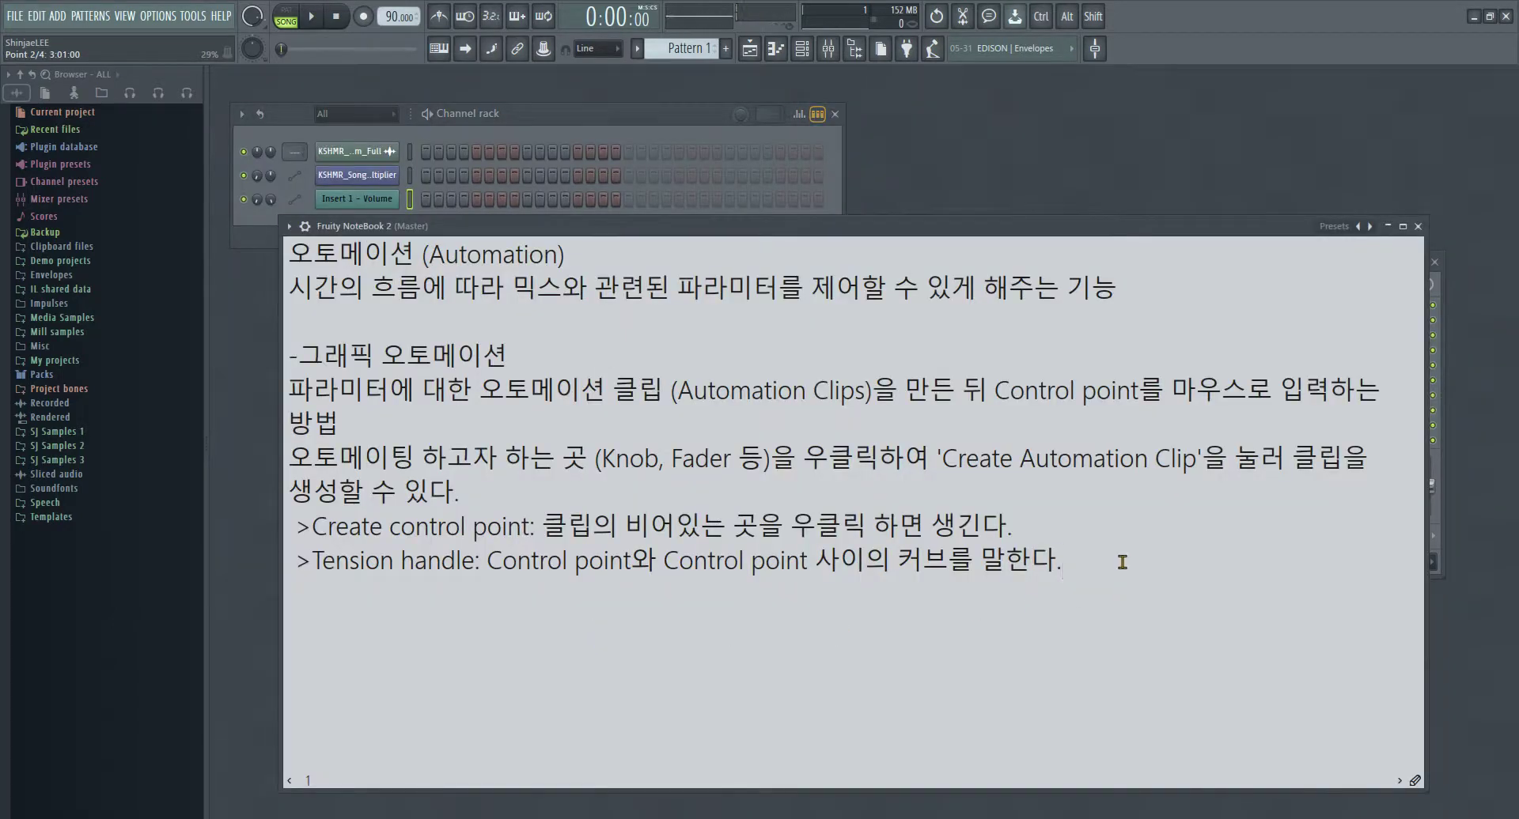
pyautogui.write('>')
pyautogui.press('BackSpace')
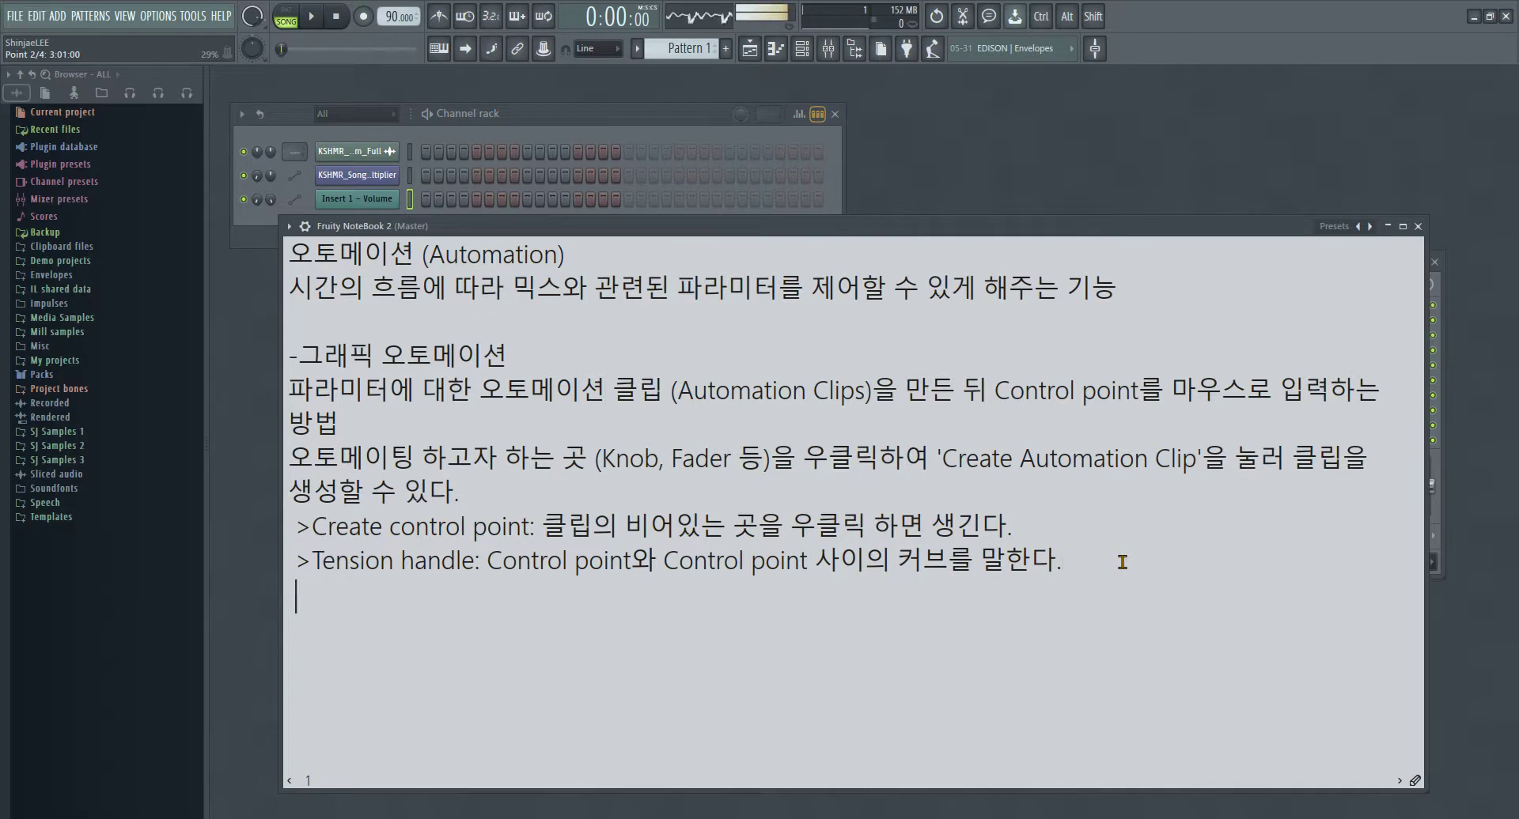
pyautogui.write(':좌클릭하여 ')
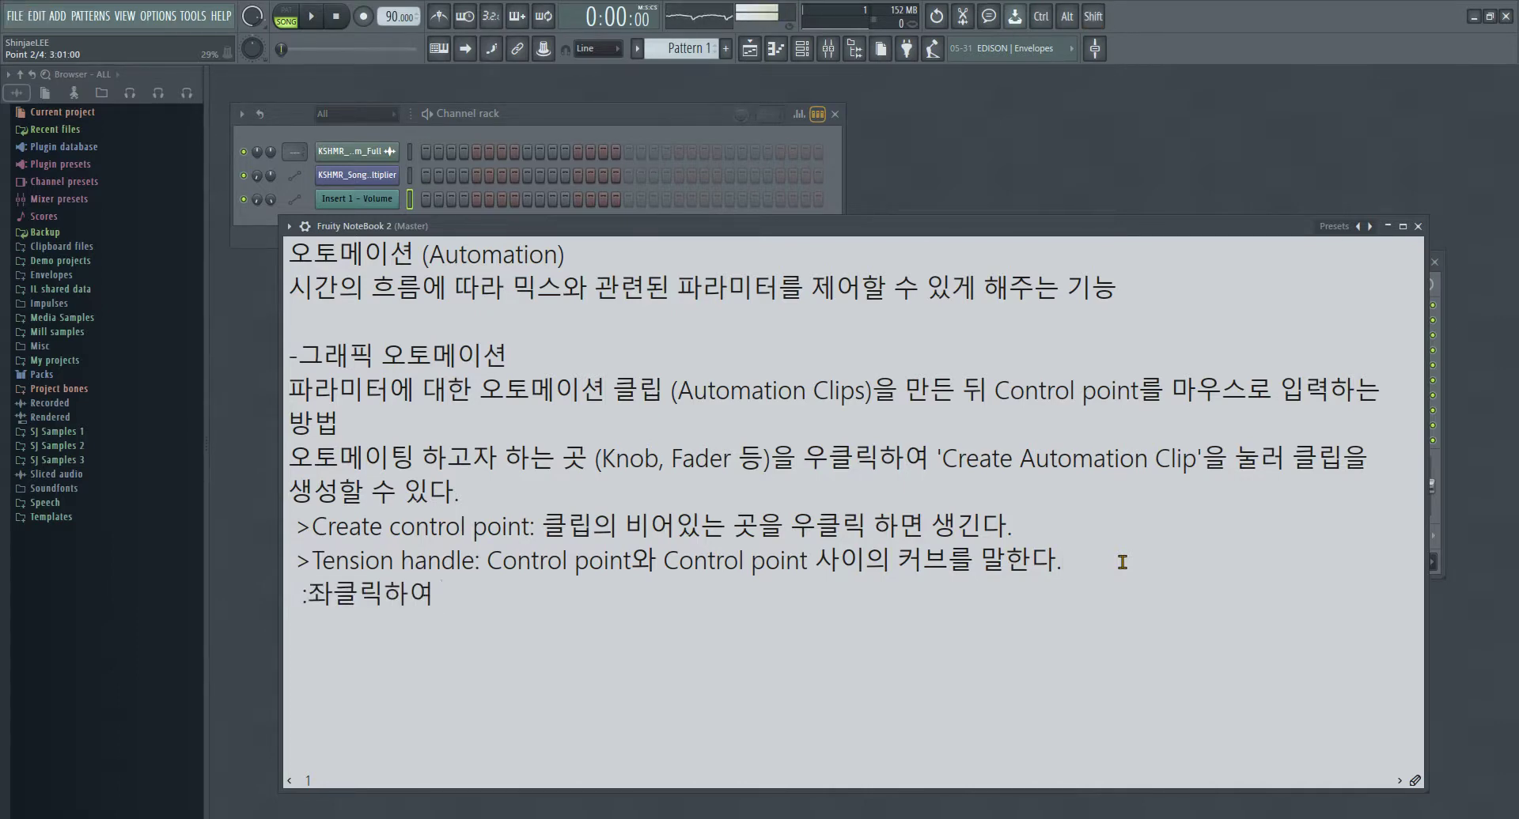
pyautogui.write('커브를 조절하거나 ')
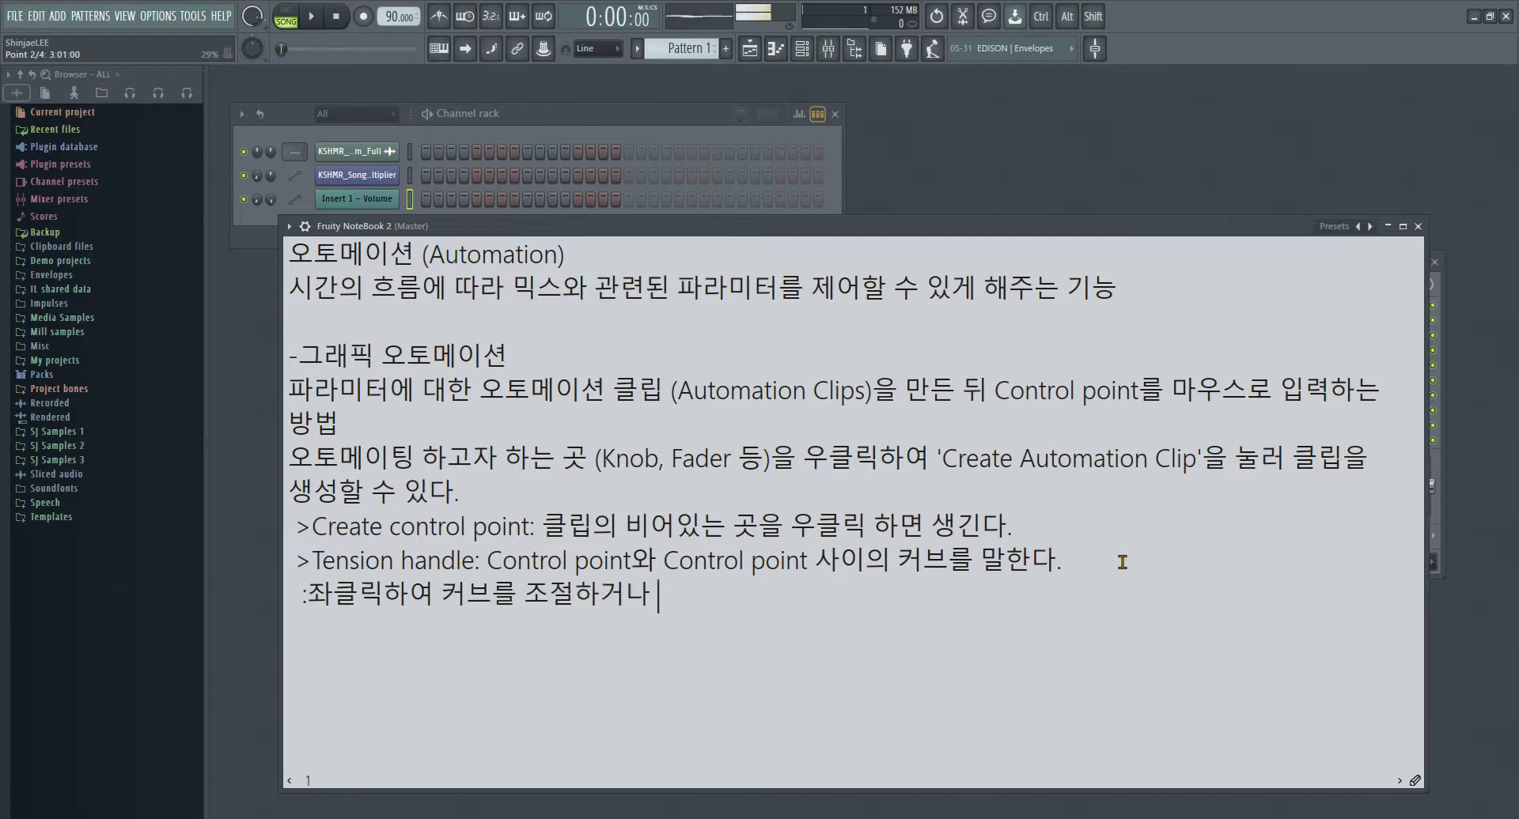
pyautogui.write('우클릭하여 커브를 ')
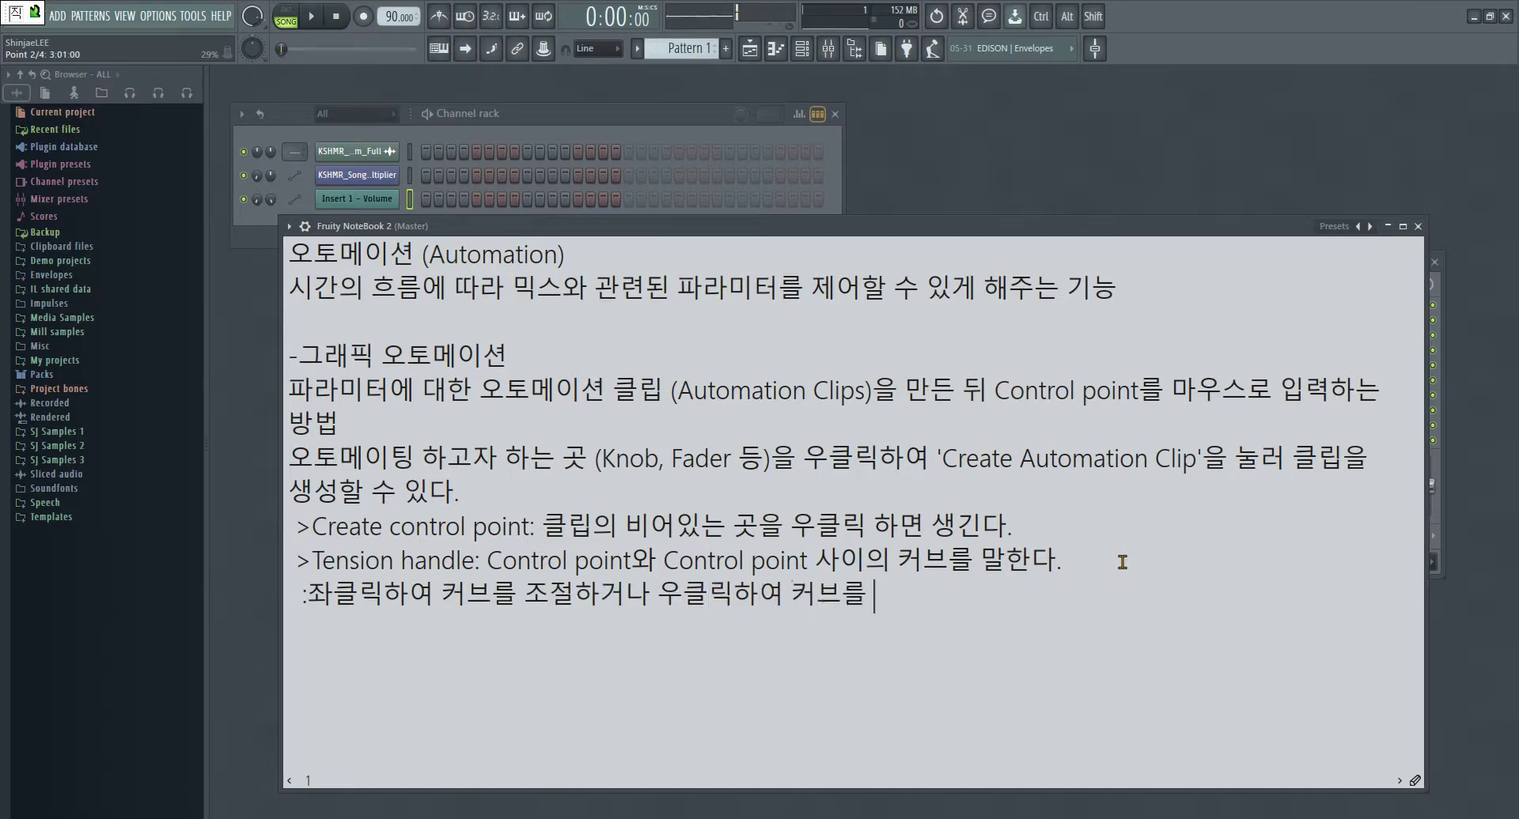
pyautogui.write('직선의로 만들엊루 수')
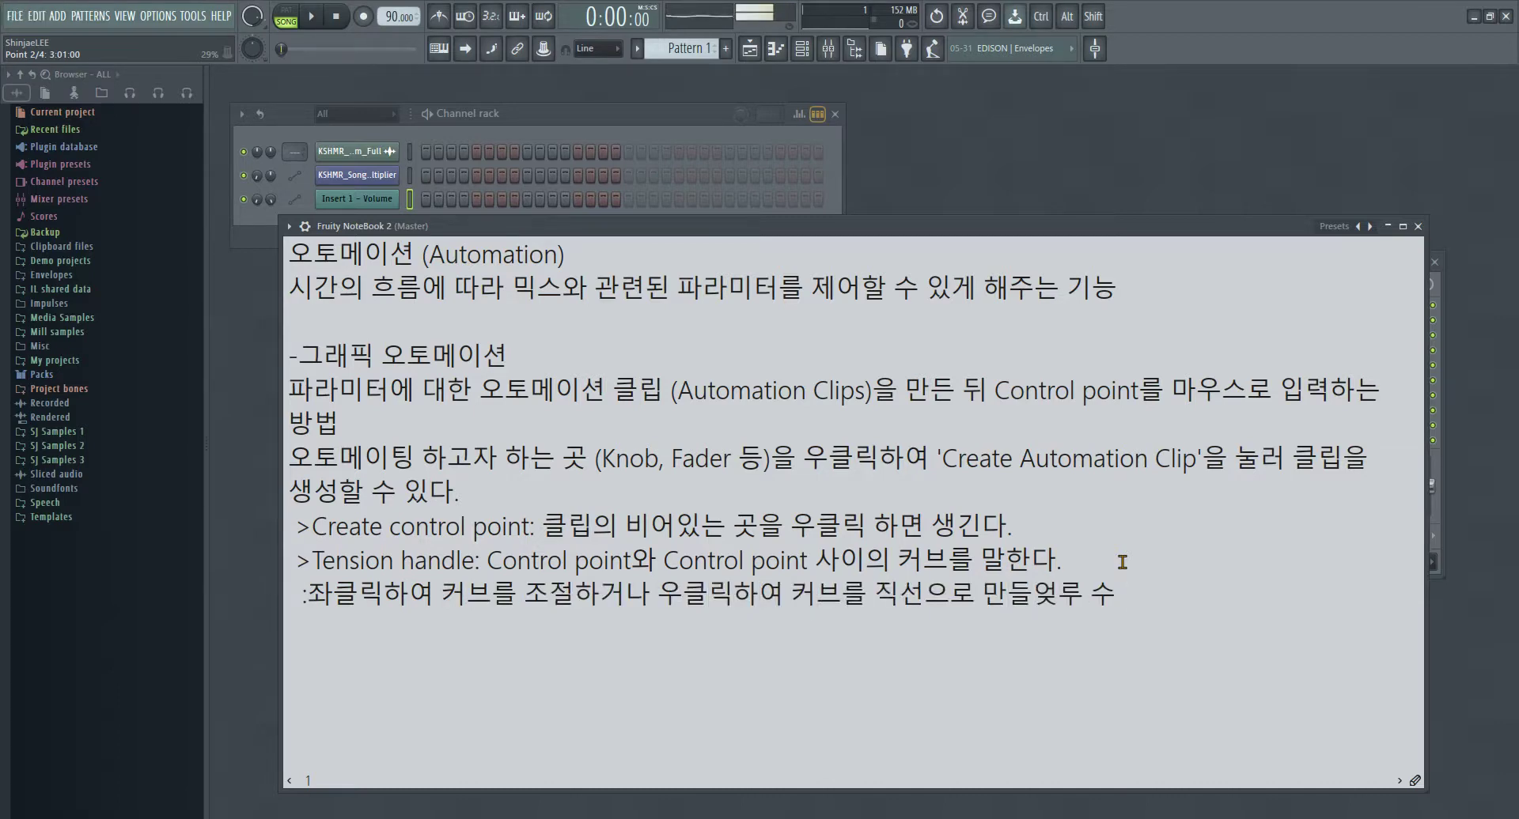
pyautogui.press('BackSpace')
pyautogui.press('BackSpace')
pyautogui.press('BackSpace')
pyautogui.press('BackSpace')
pyautogui.press('BackSpace')
pyautogui.write('줄 수 있다.')
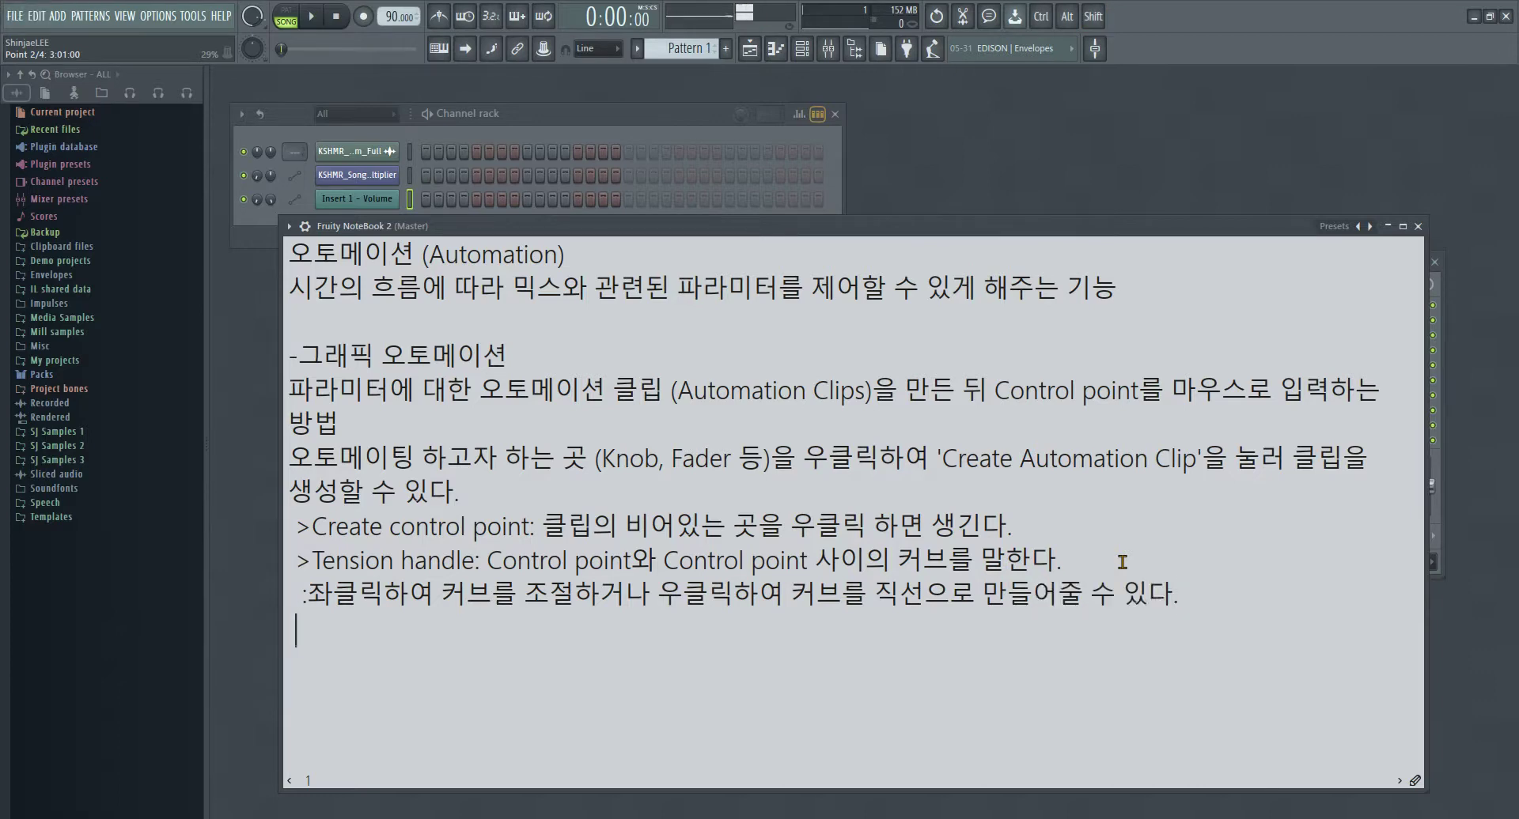
# - Add the item ">Control point menu" on a new line below the Tension handle description in the notebook
pyautogui.press('Return')
pyautogui.write('>Control point menu ')
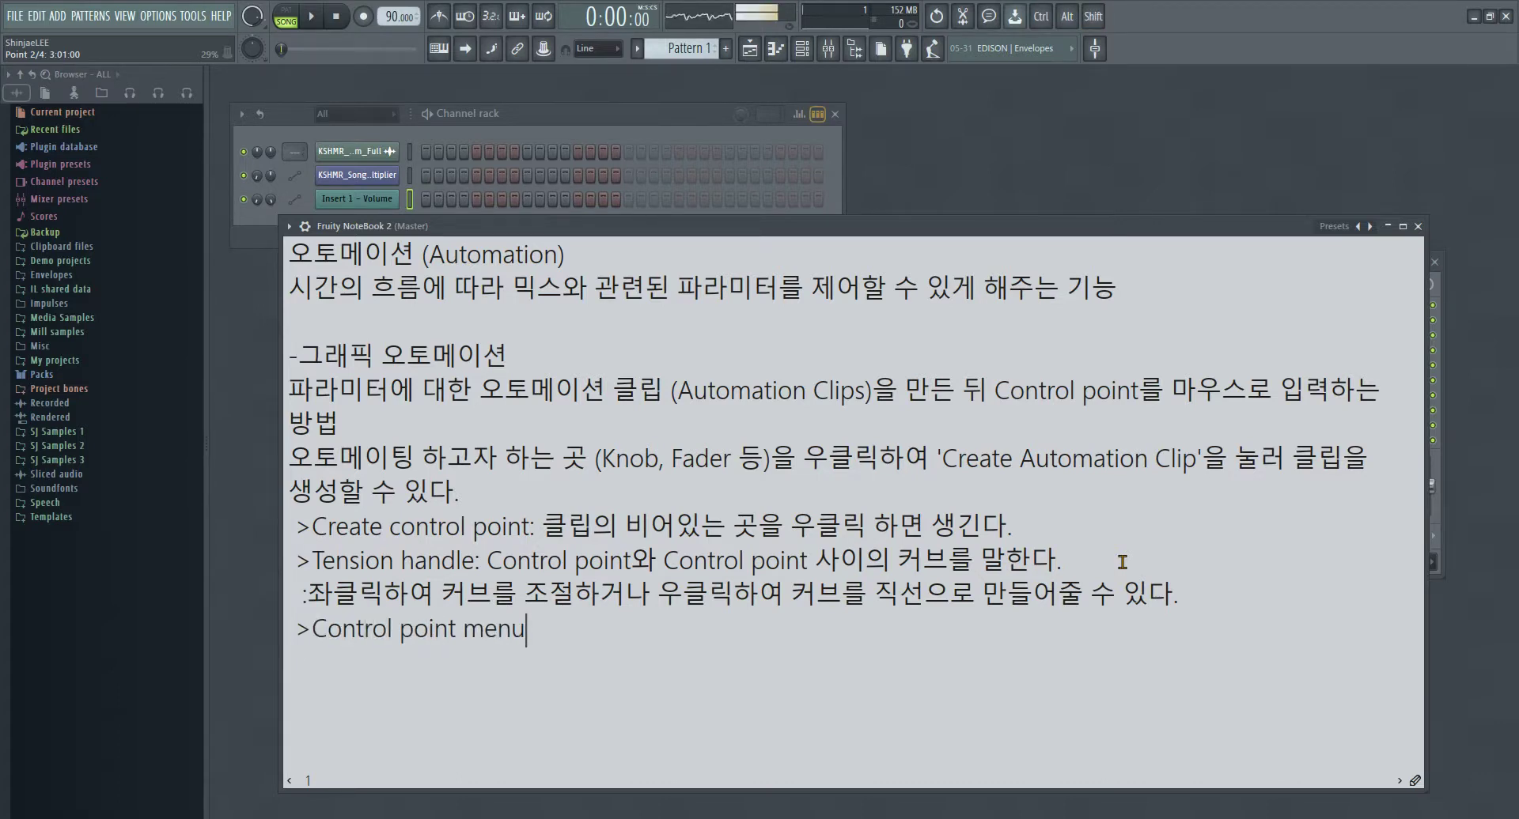
pyautogui.write(' :')
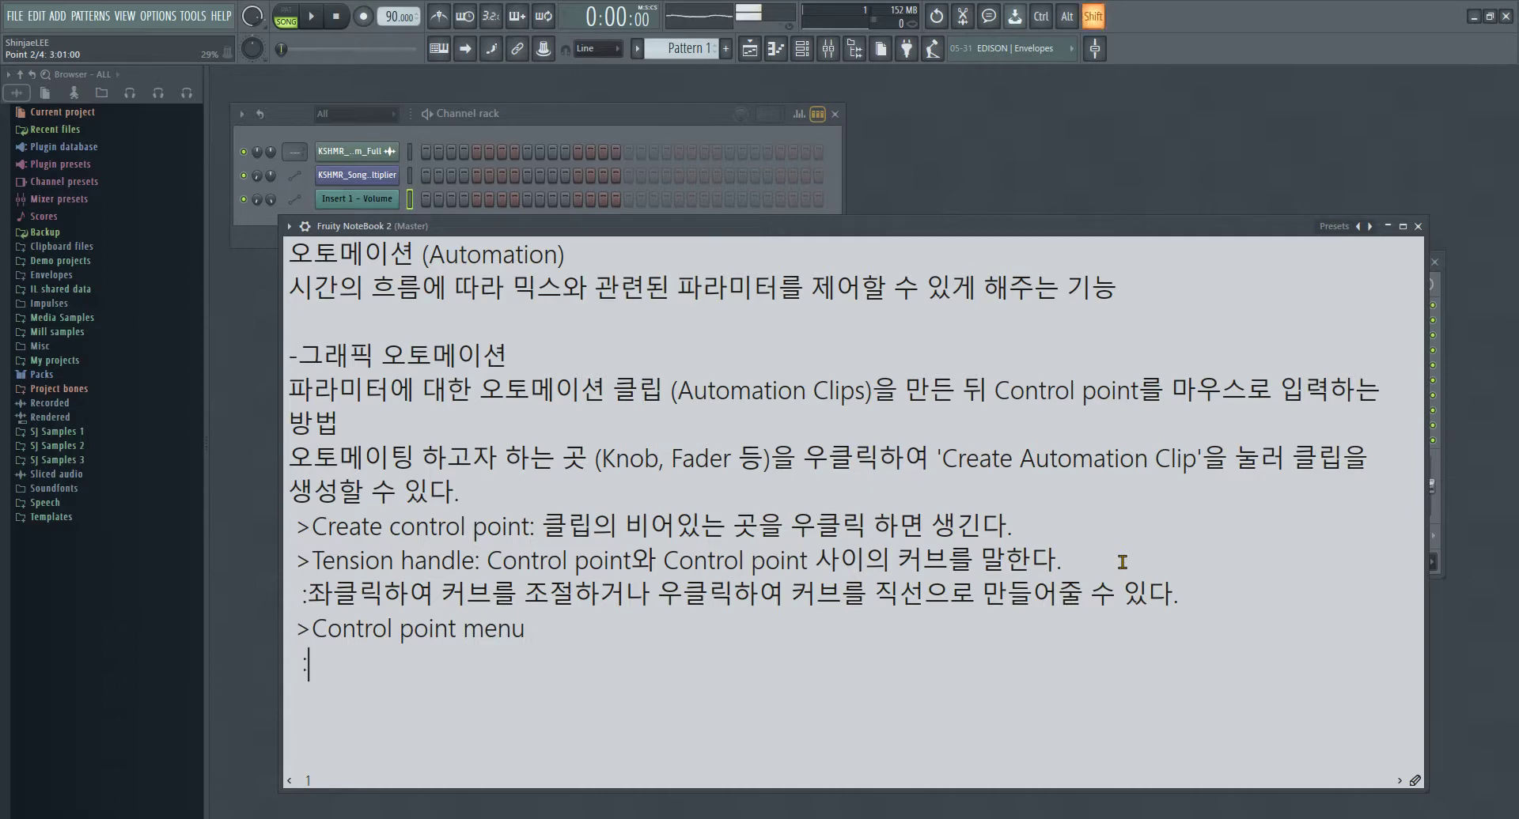
pyautogui.write('contro')
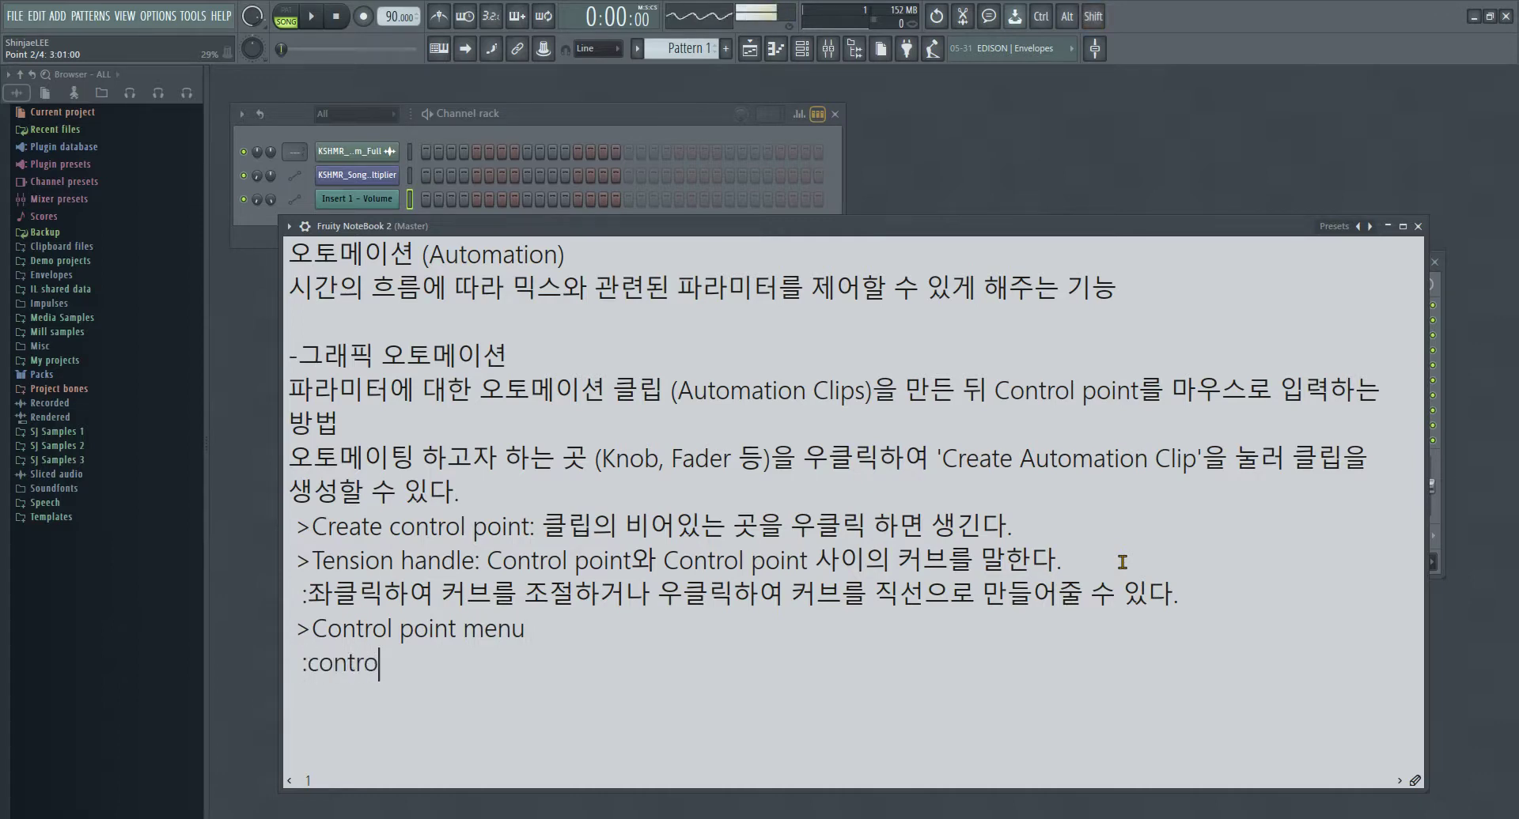
pyautogui.write('l point를 ')
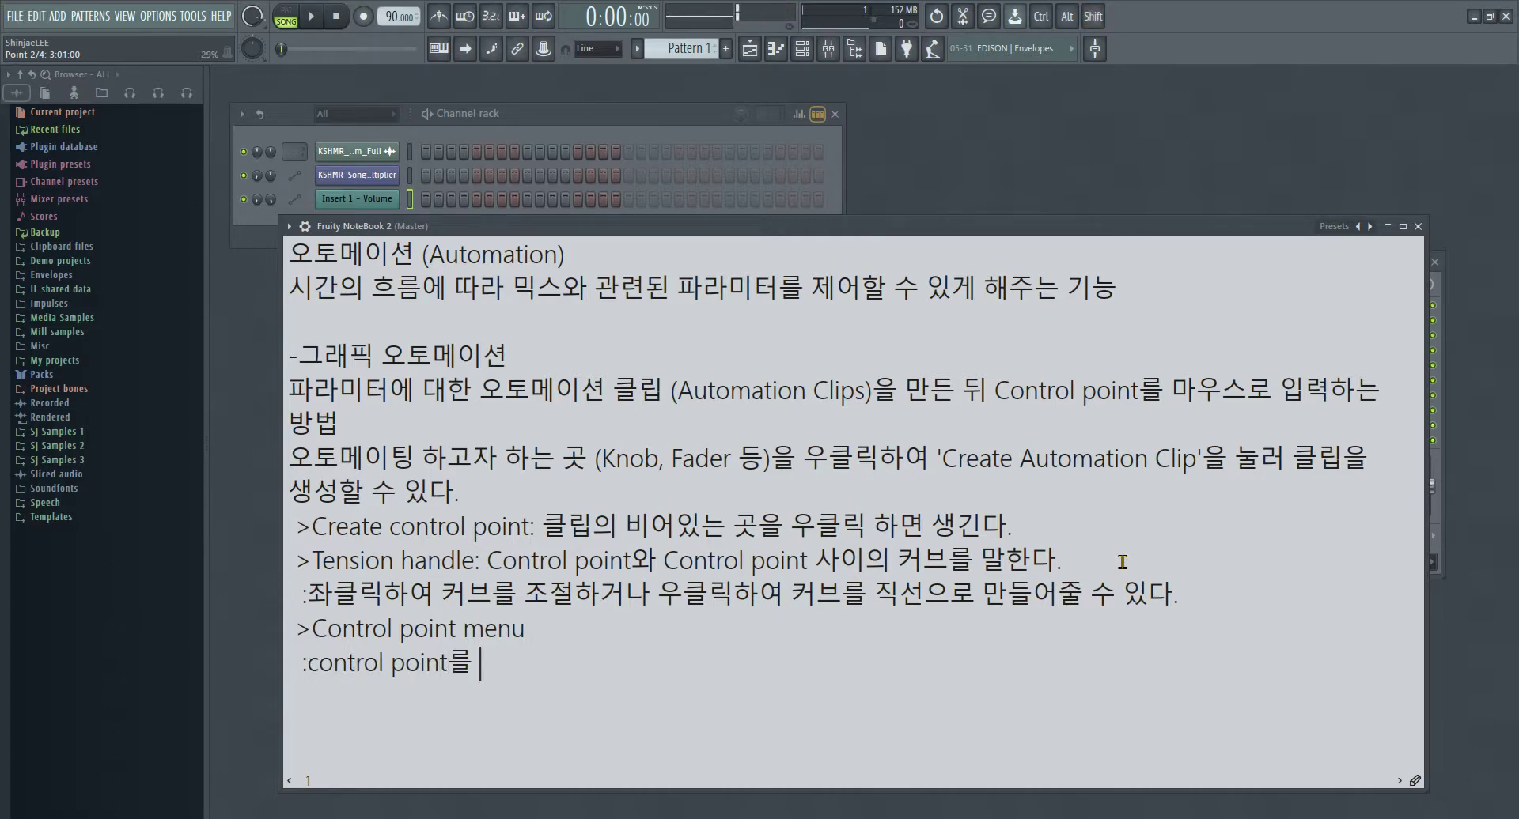
pyautogui.write('우클릭하면 메뉴가 나')
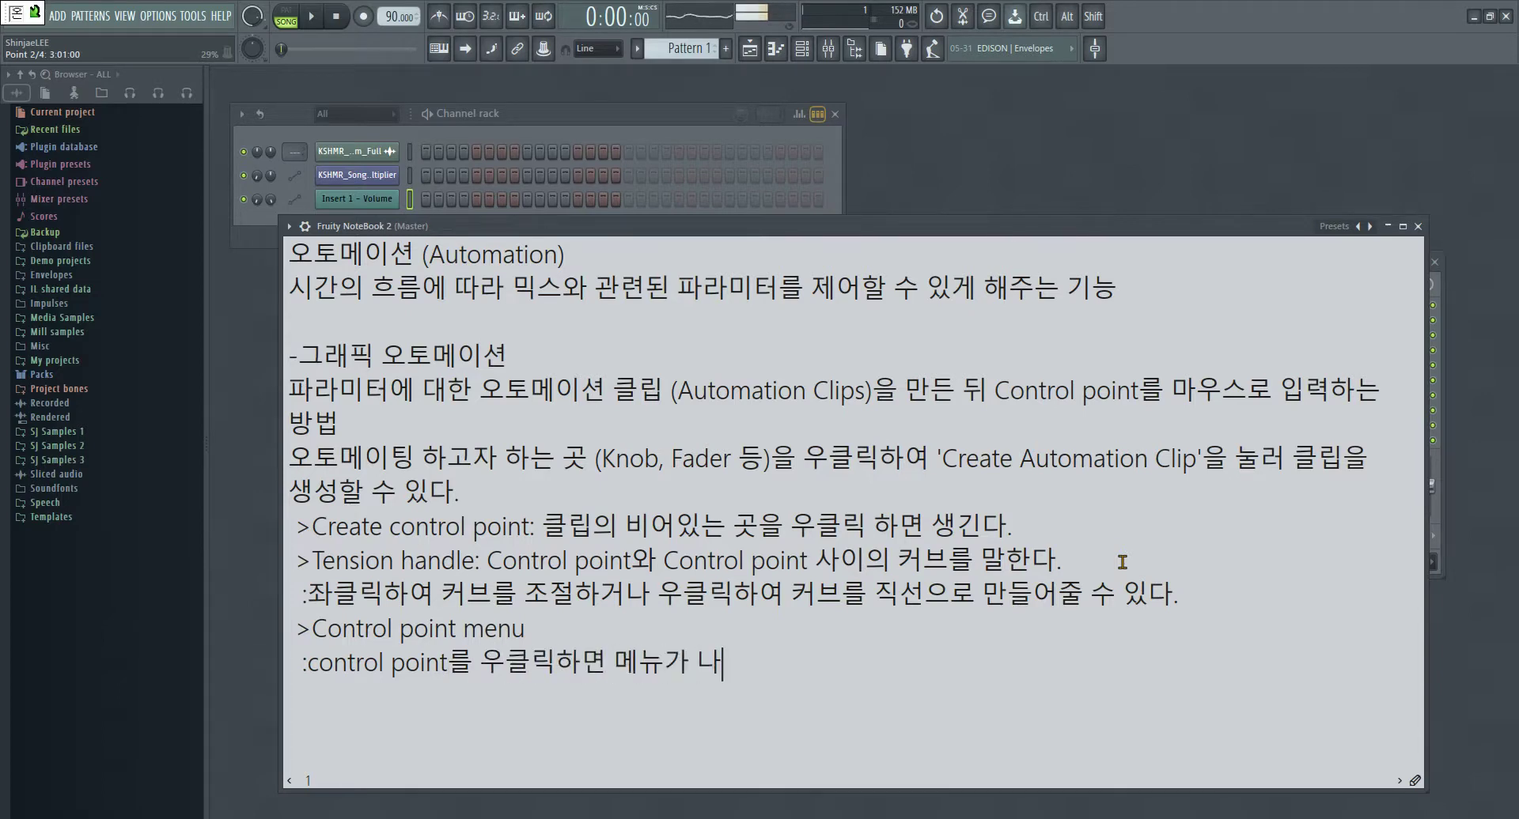
pyautogui.write('오는데 이전의')
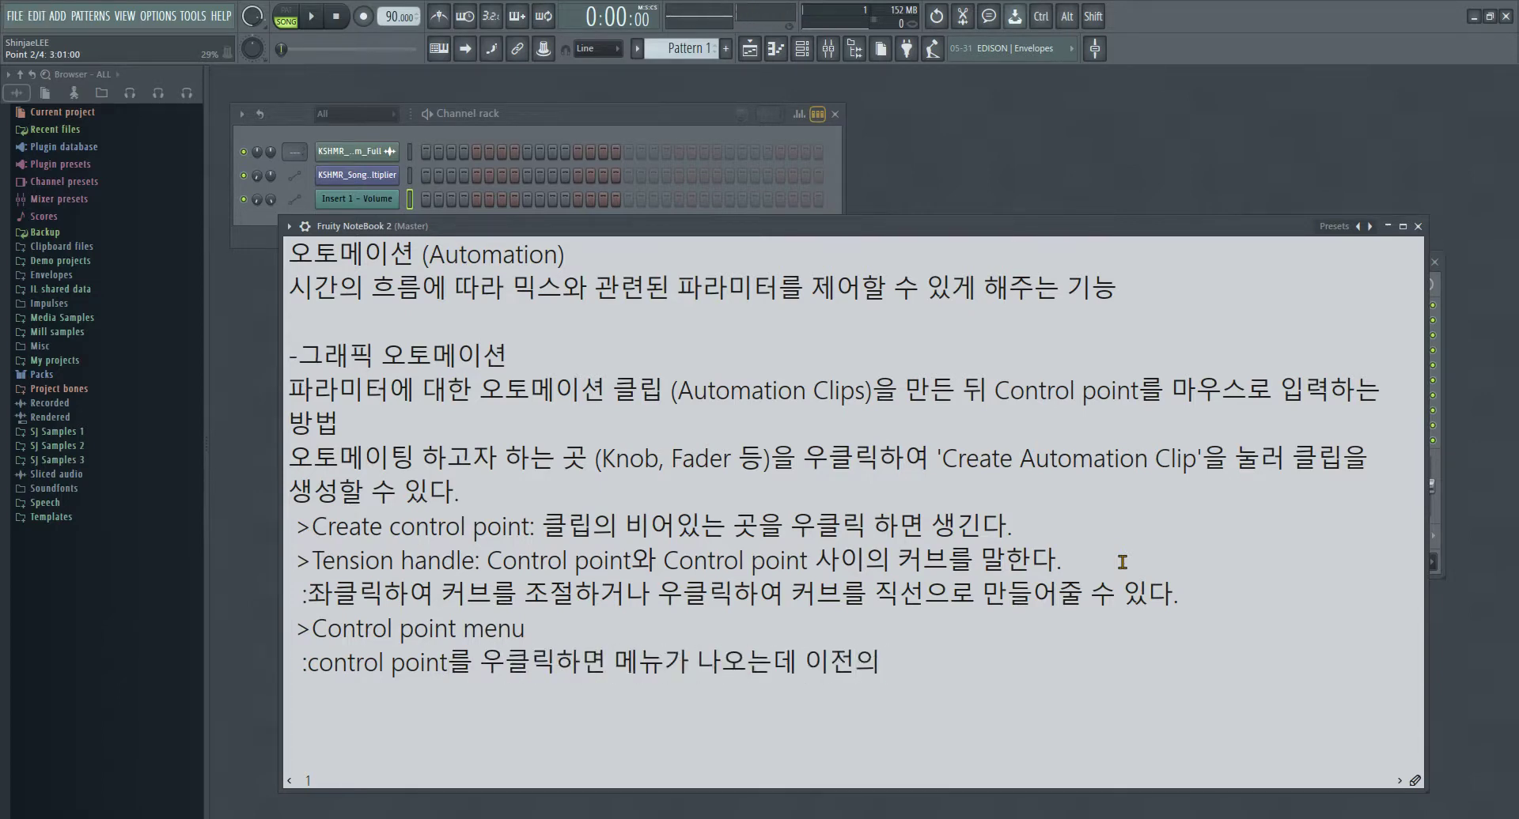
pyautogui.write(' Control point')
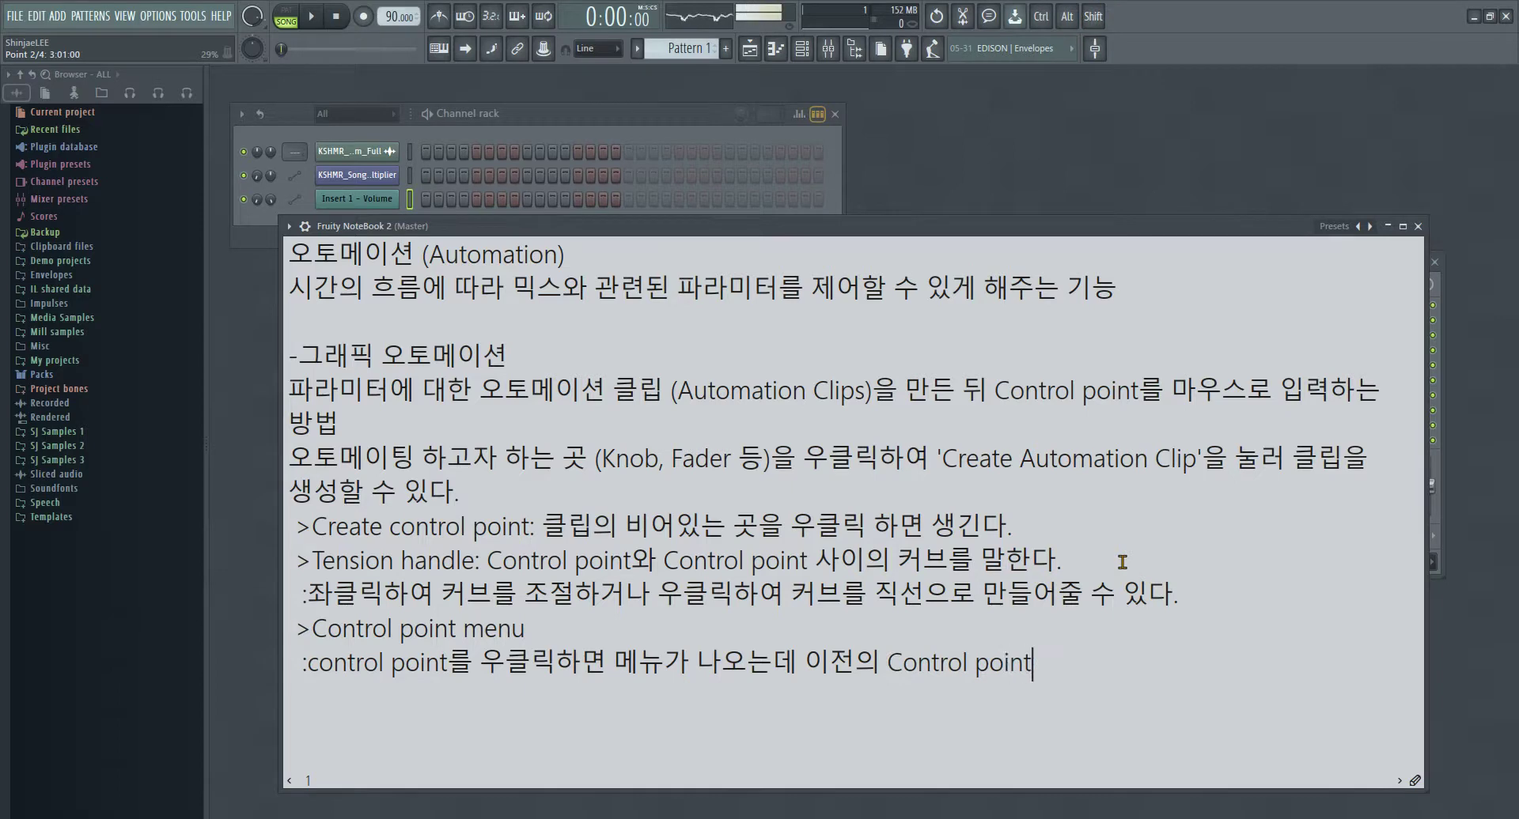
pyautogui.write('에 생성되어있는 ')
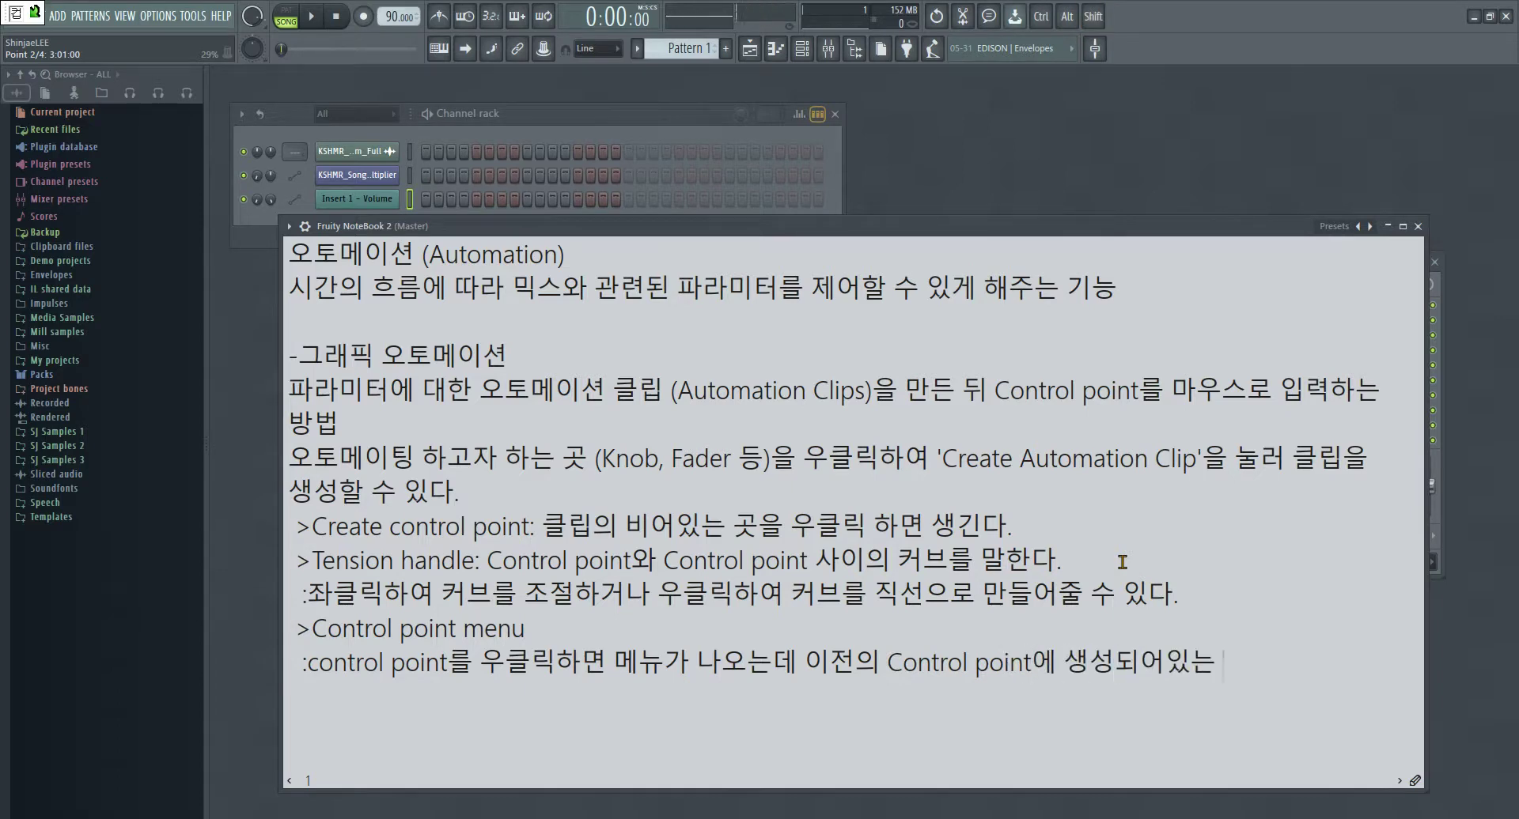
pyautogui.write('커브에 대한 옵션이다.')
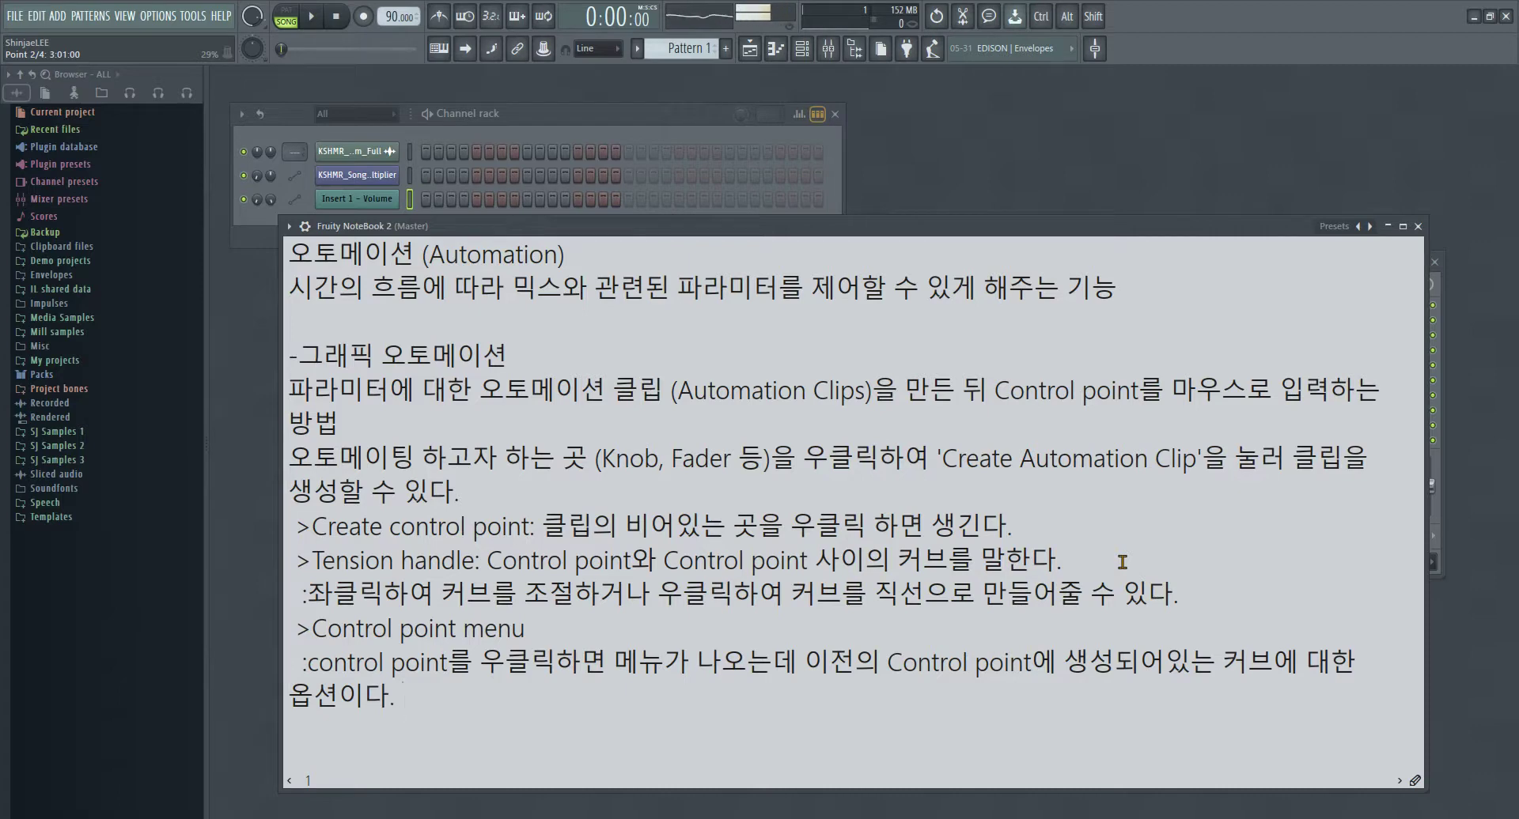
# - Add the line ":Single curve가 기본이며 다양한 모양의 커브를 활용할 수 있다." at the end of the Control point menu notes
pyautogui.press('Return')
pyautogui.write(':Single cur')
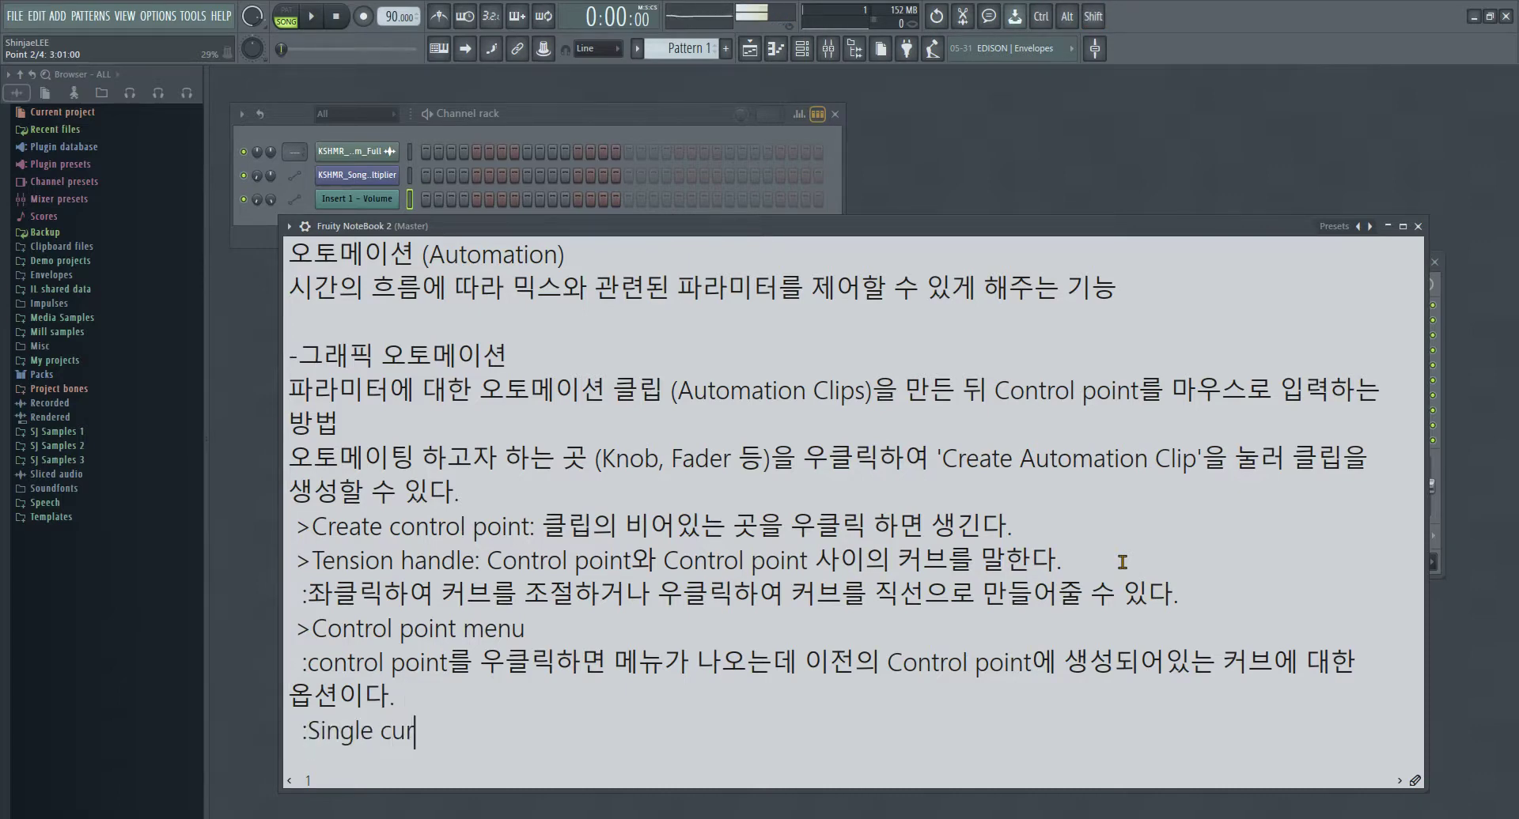
pyautogui.write('ve')
pyautogui.press('Hangul')
pyautogui.write('가 기본')
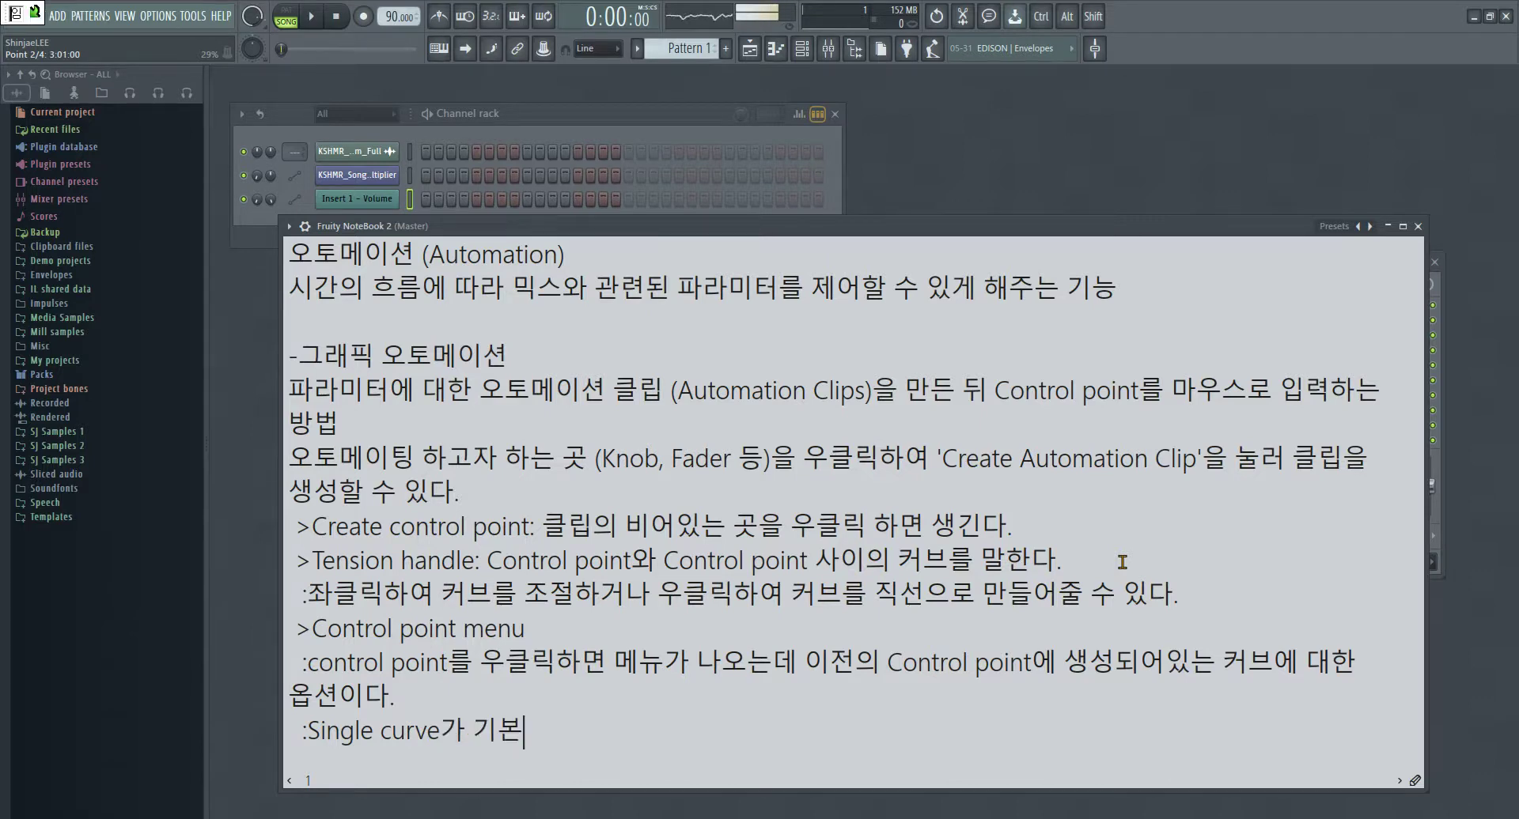
pyautogui.write('이며 다양한 모양의 ')
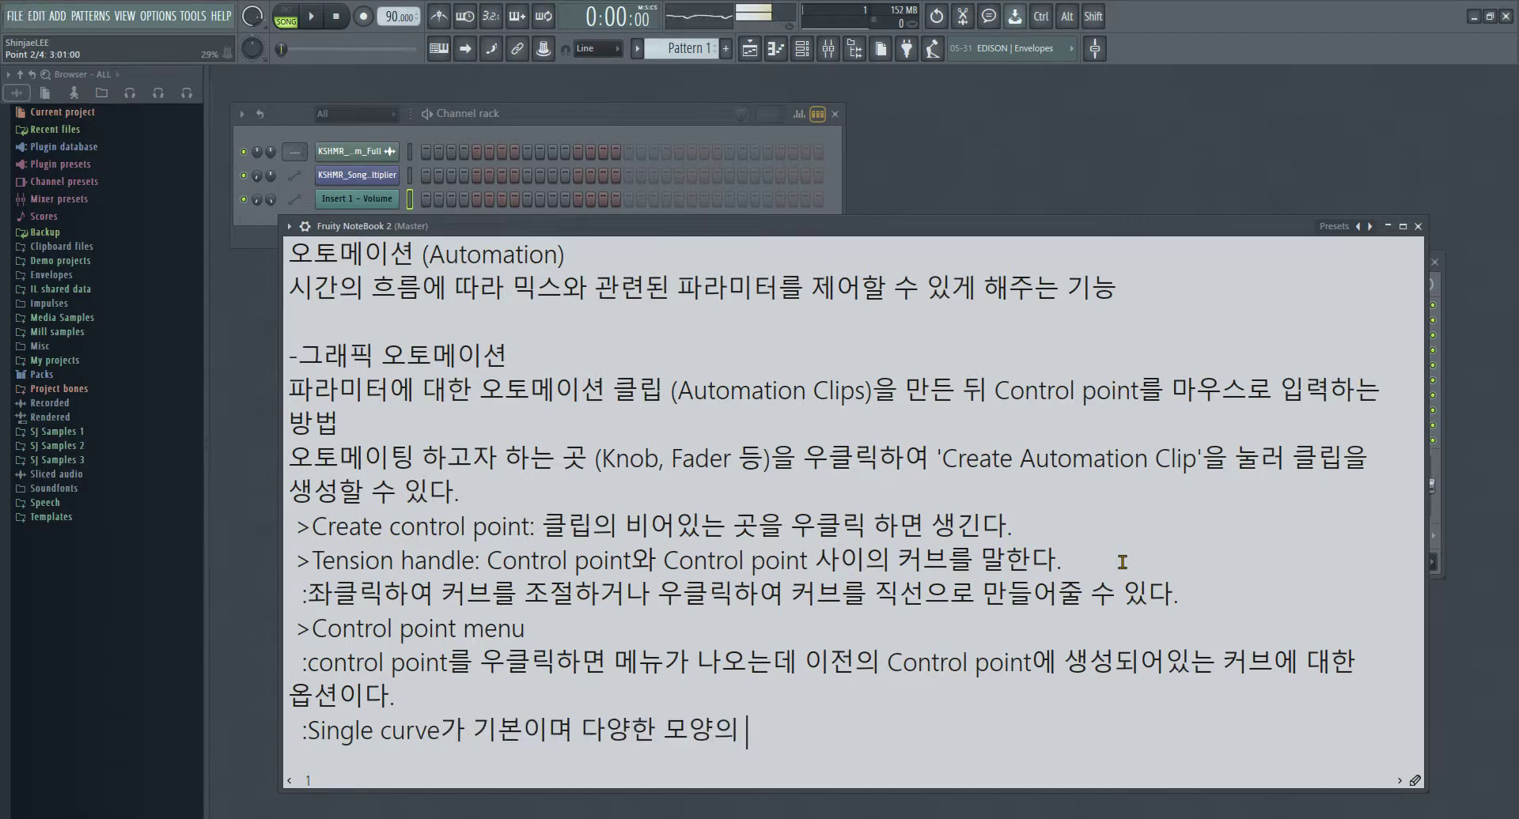
pyautogui.write('커브를 활용할 ㅜ 있다')
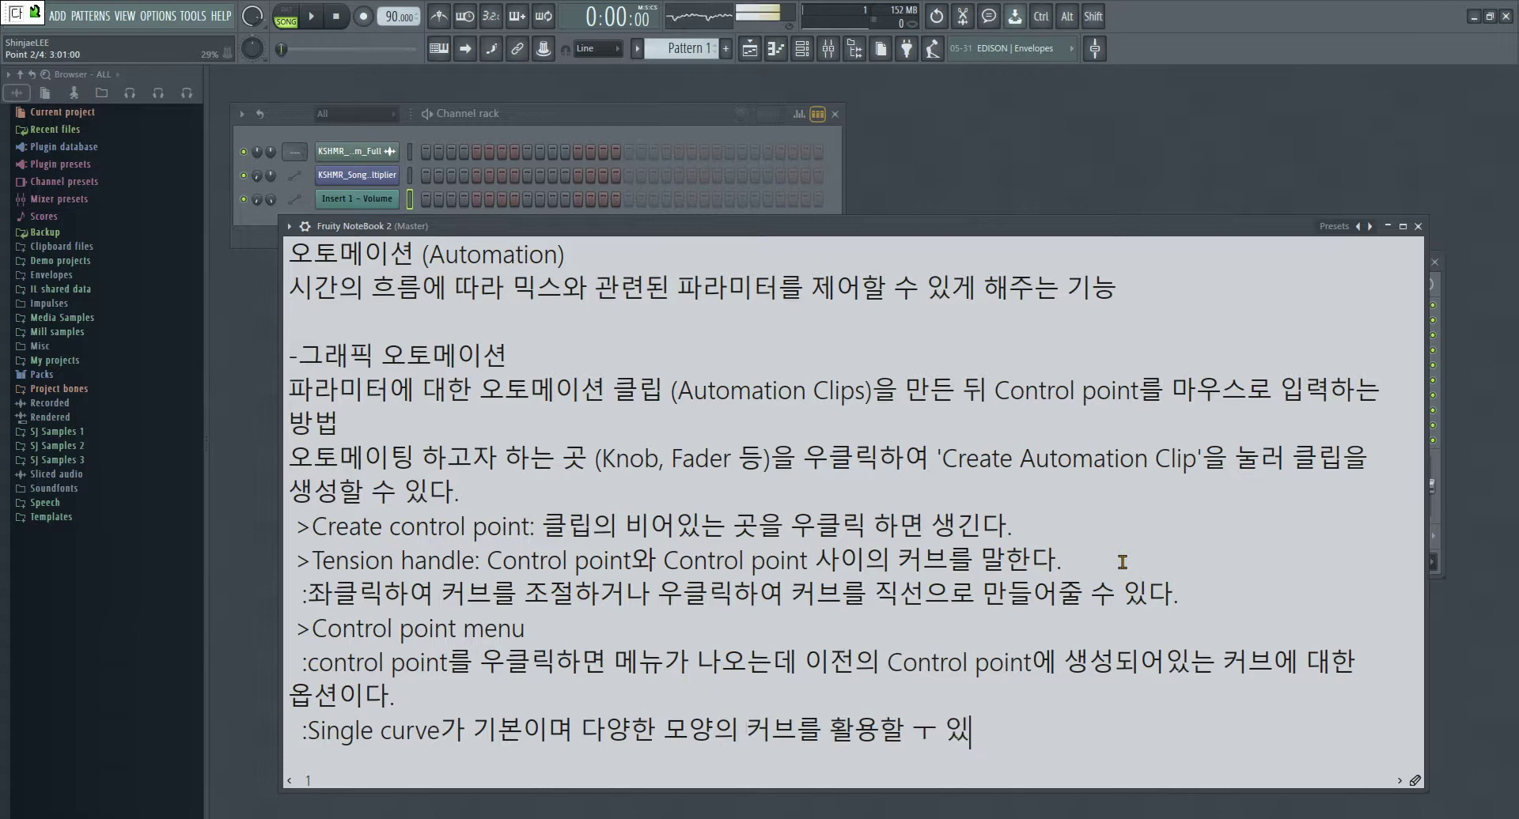
pyautogui.press('BackSpace')
pyautogui.press('BackSpace')
pyautogui.press('BackSpace')
pyautogui.press('BackSpace')
pyautogui.write('수 있다.')
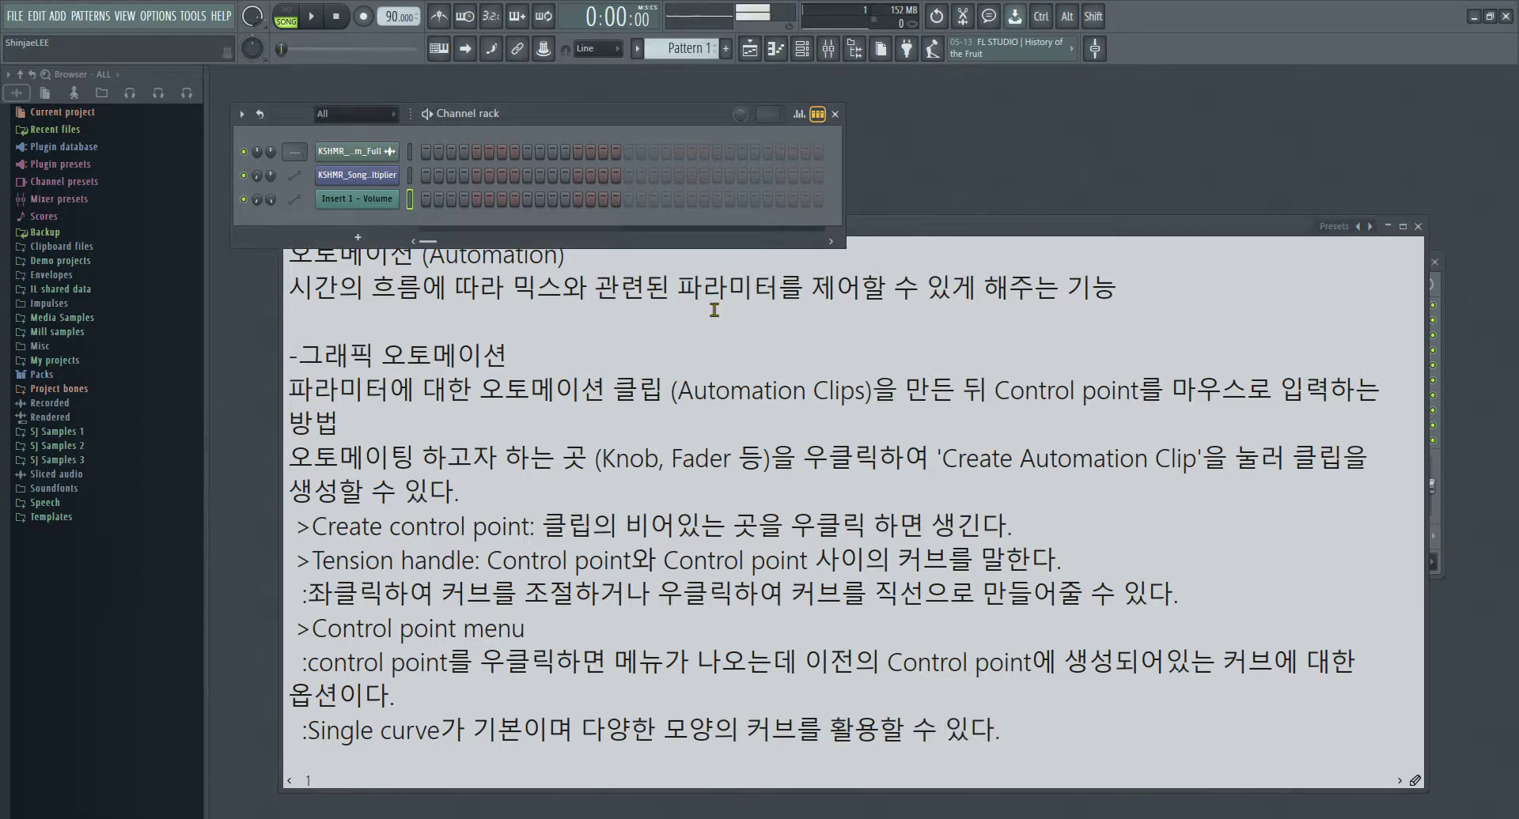
# - In the playlist, set the Insert 1 - Volume clip's control point at bar 5 to the Stairs mode
pyautogui.press('F5')
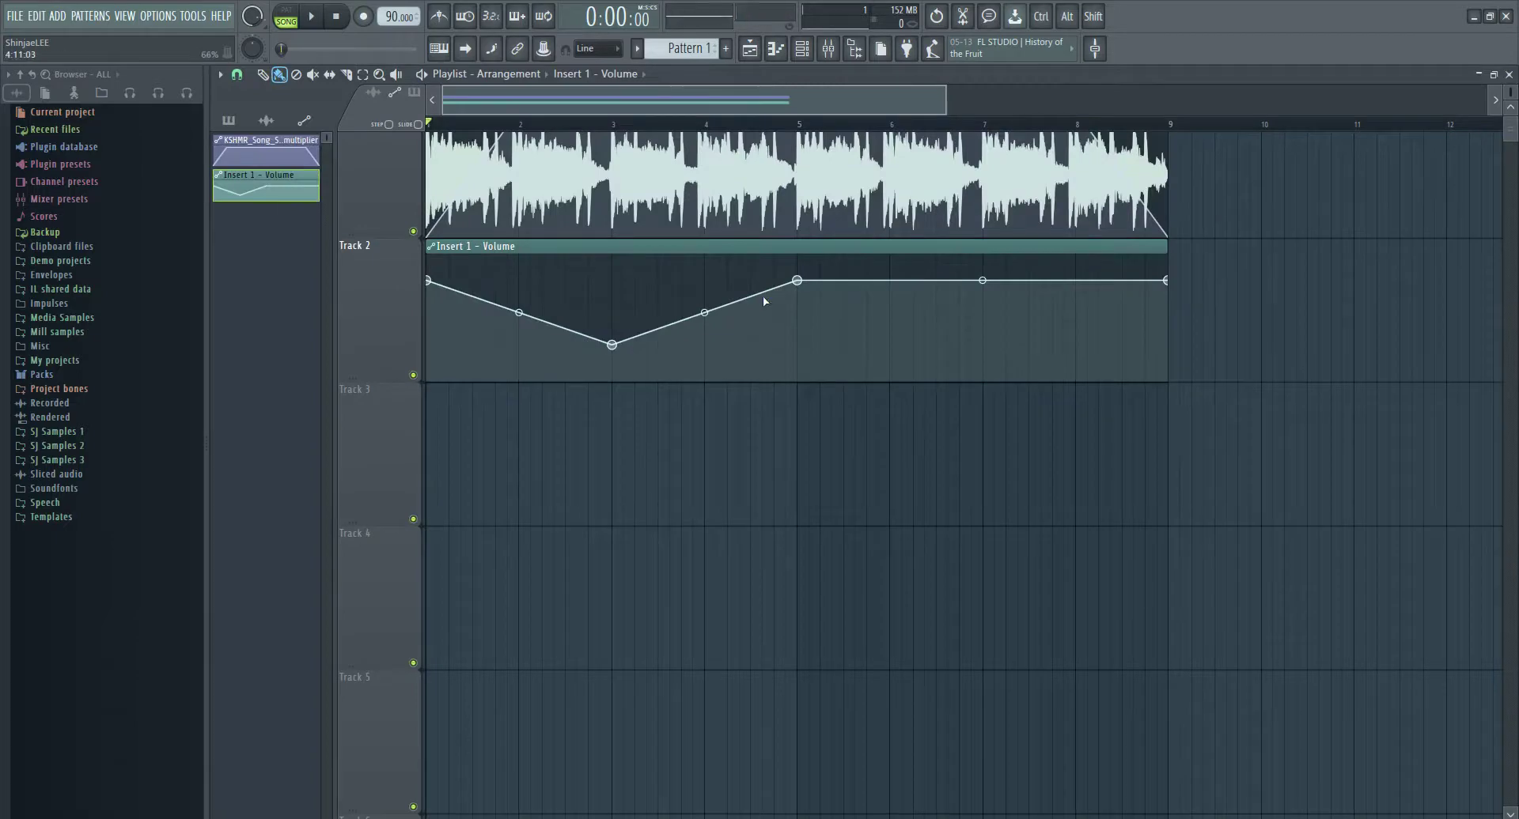
pyautogui.rightClick(799, 281)
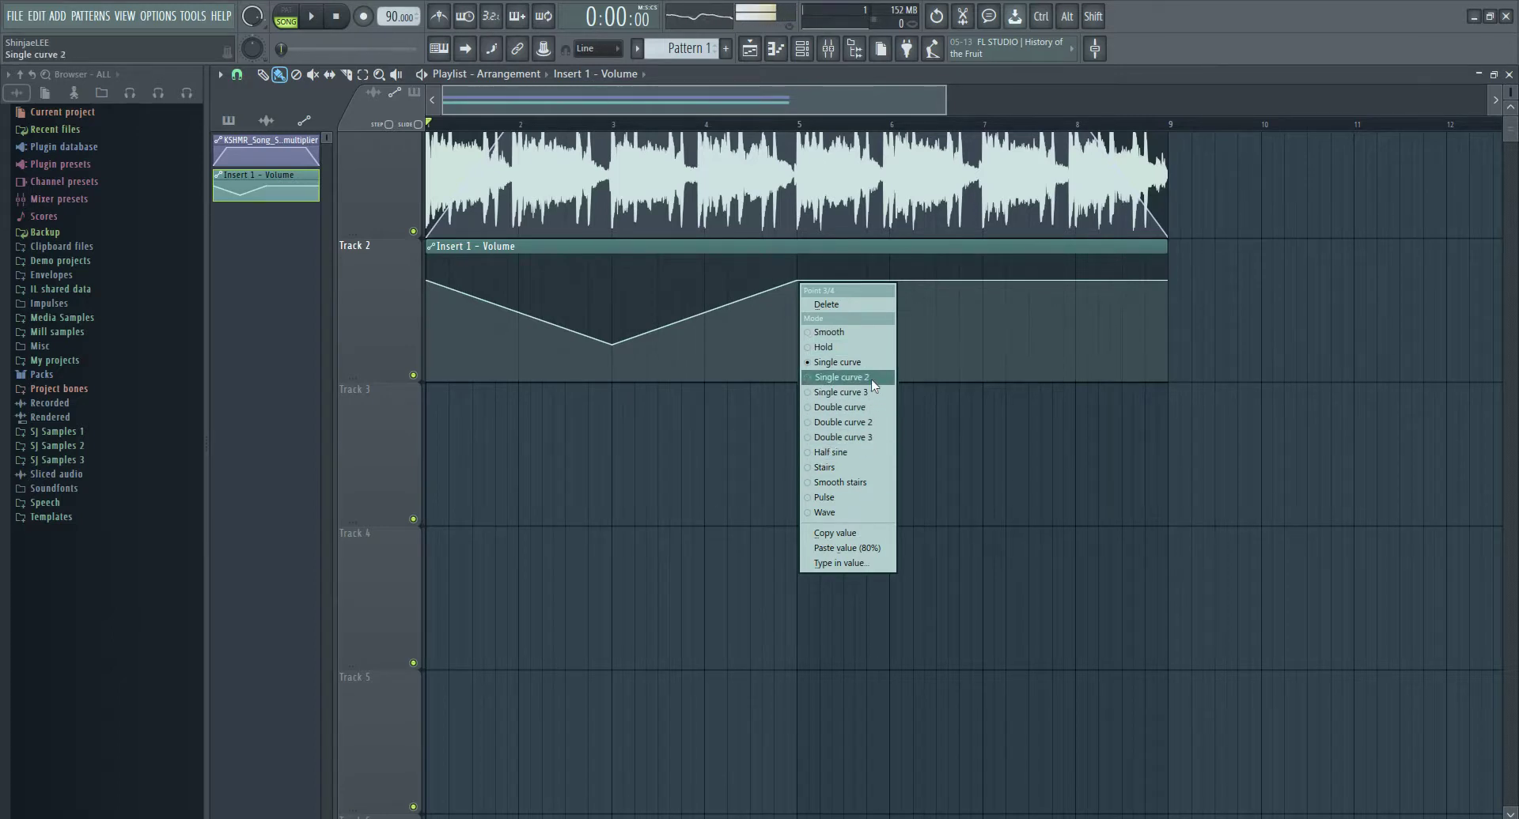
pyautogui.click(852, 469)
pyautogui.click(696, 329)
pyautogui.scroll(4, 585, 344)
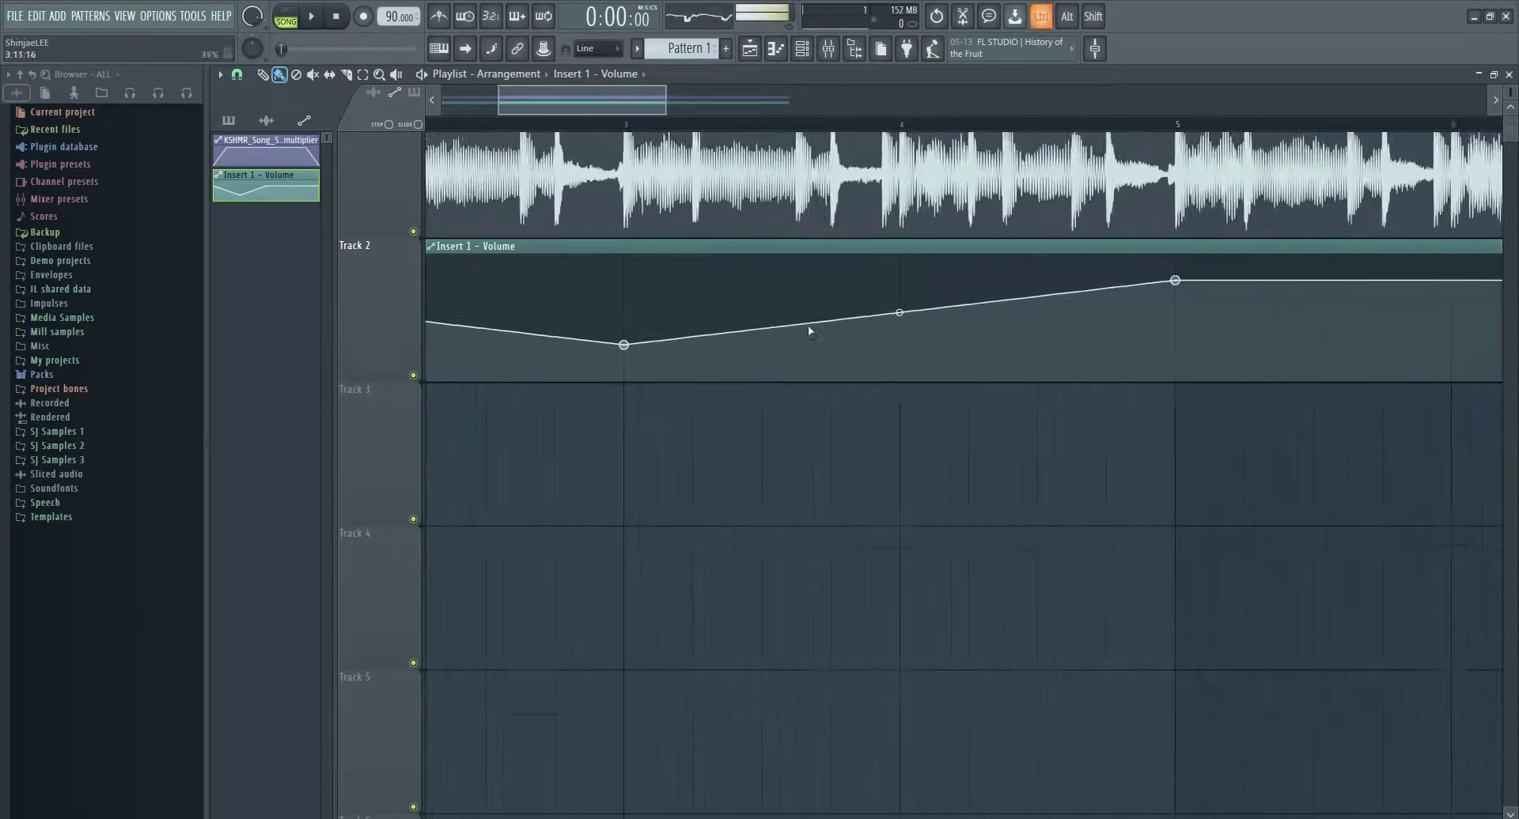
pyautogui.scroll(2, 808, 330)
# - Adjust the tension handle between bars 3 and 5 so the stairs segment has fewer, wider steps
pyautogui.moveTo(900, 305); pyautogui.dragTo(900, 305)
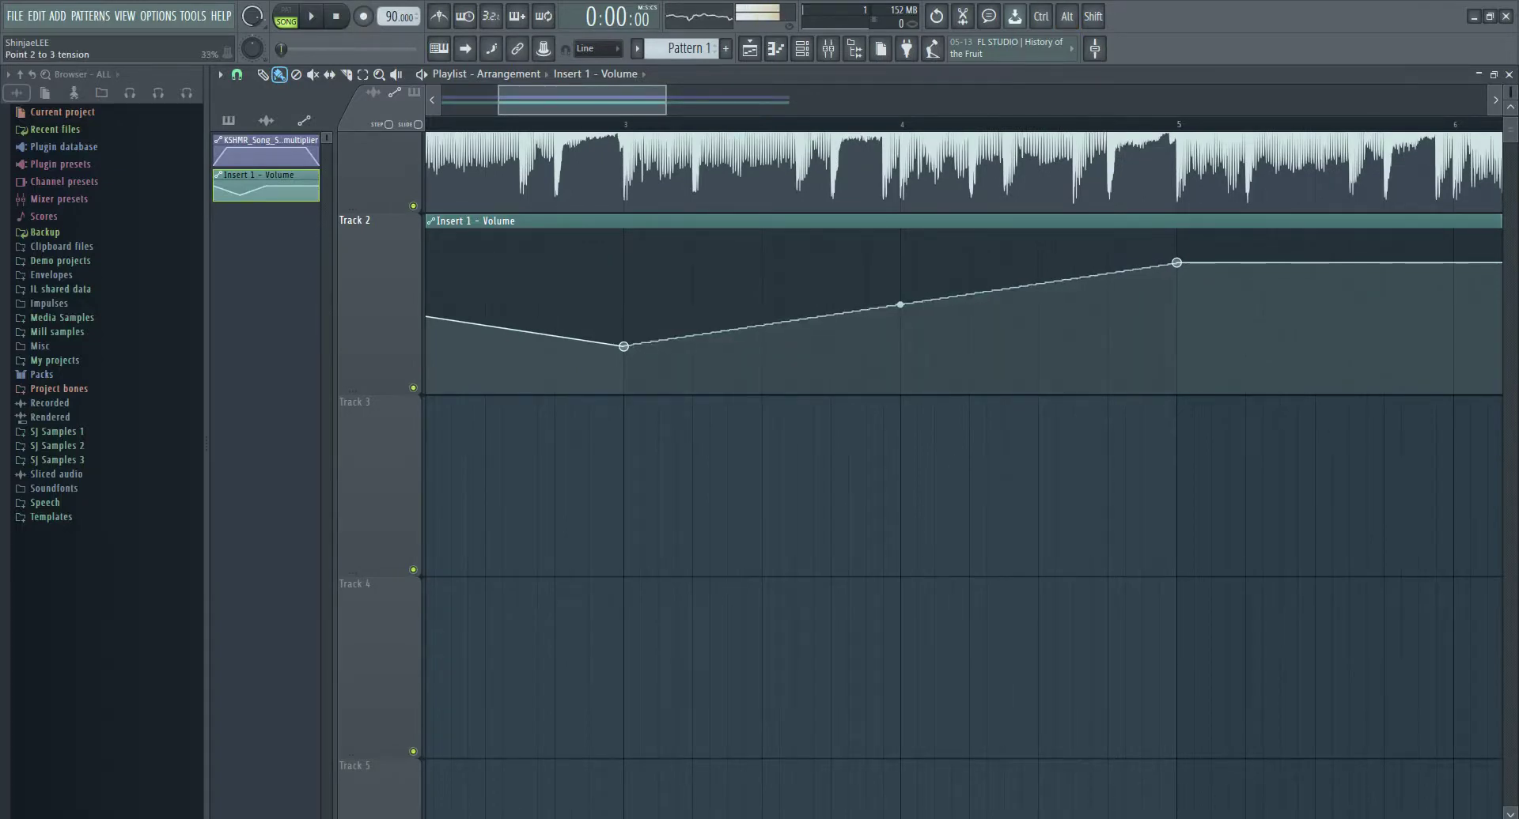
pyautogui.moveTo(900, 305); pyautogui.dragTo(900, 267)
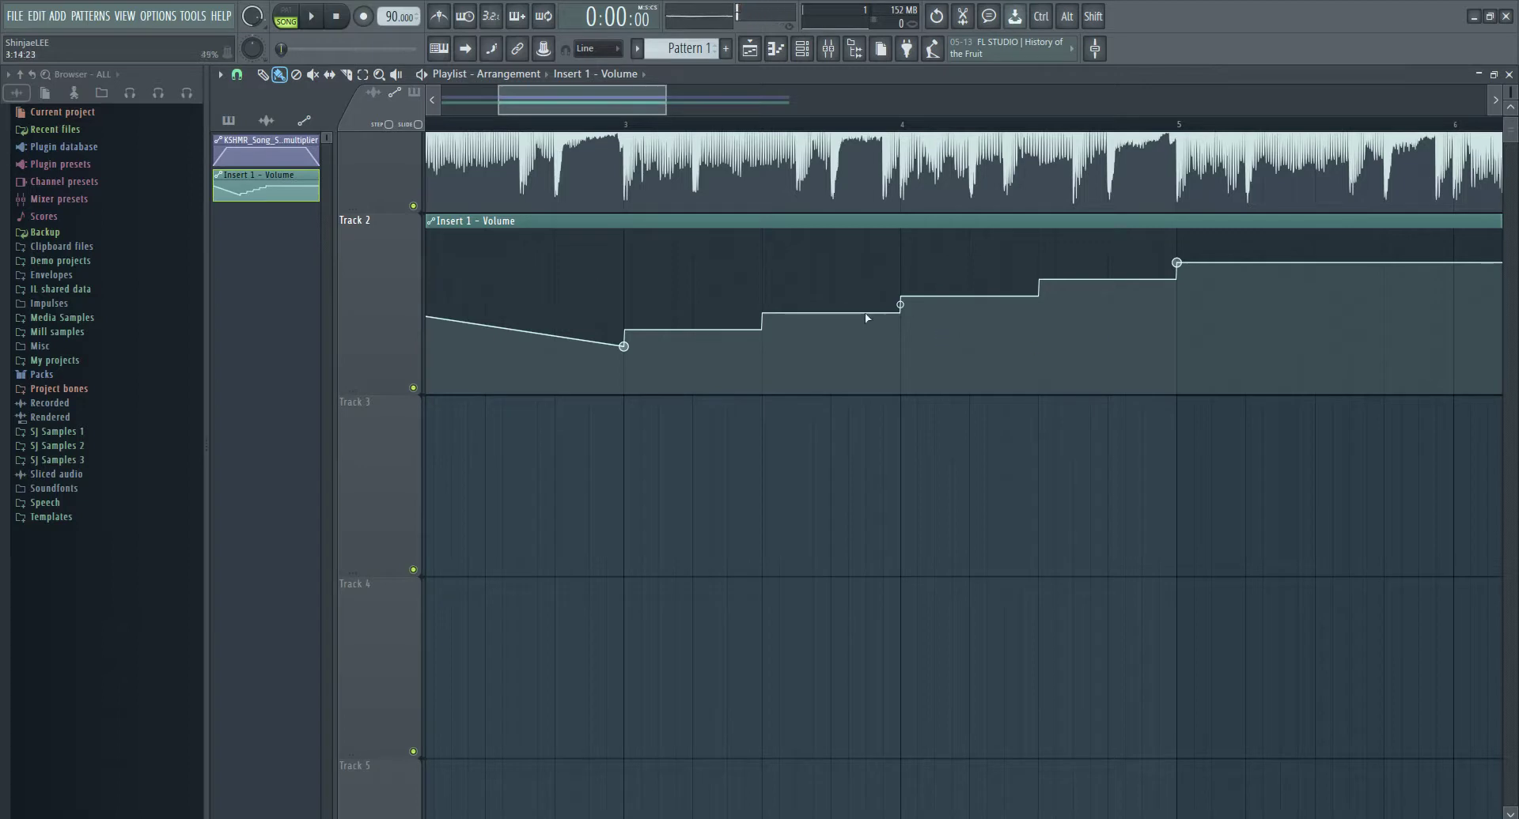
pyautogui.moveTo(900, 304)
pyautogui.mouseDown()
pyautogui.moveTo(900, 277)
pyautogui.moveTo(900, 320)
pyautogui.mouseUp()
pyautogui.press('ctrl')
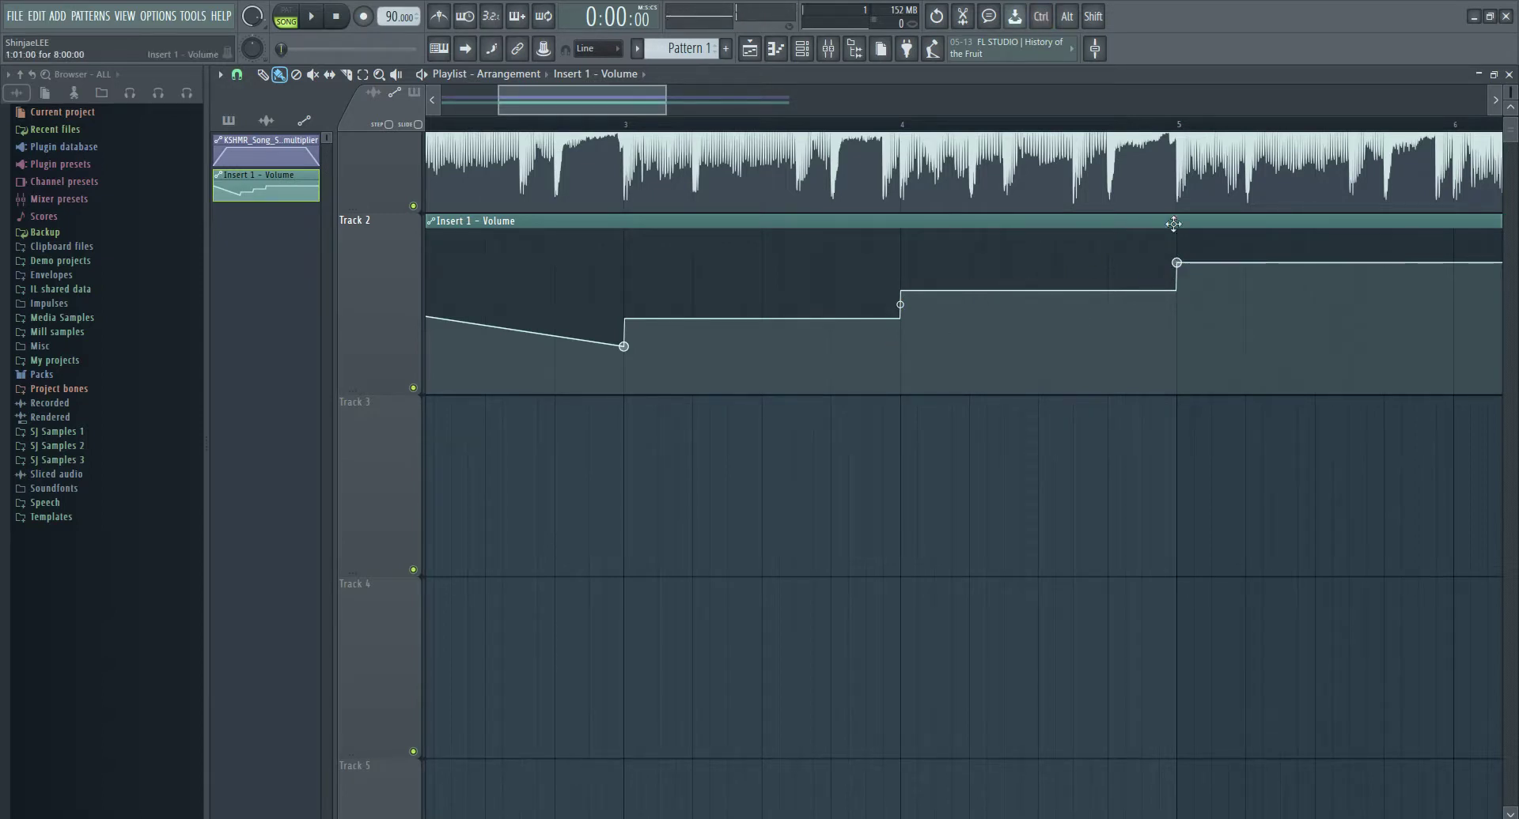
# - Return the control point at bar 5 to Single curve and reset the segment between bars 3 and 5 to a straight line
pyautogui.rightClick(1177, 263)
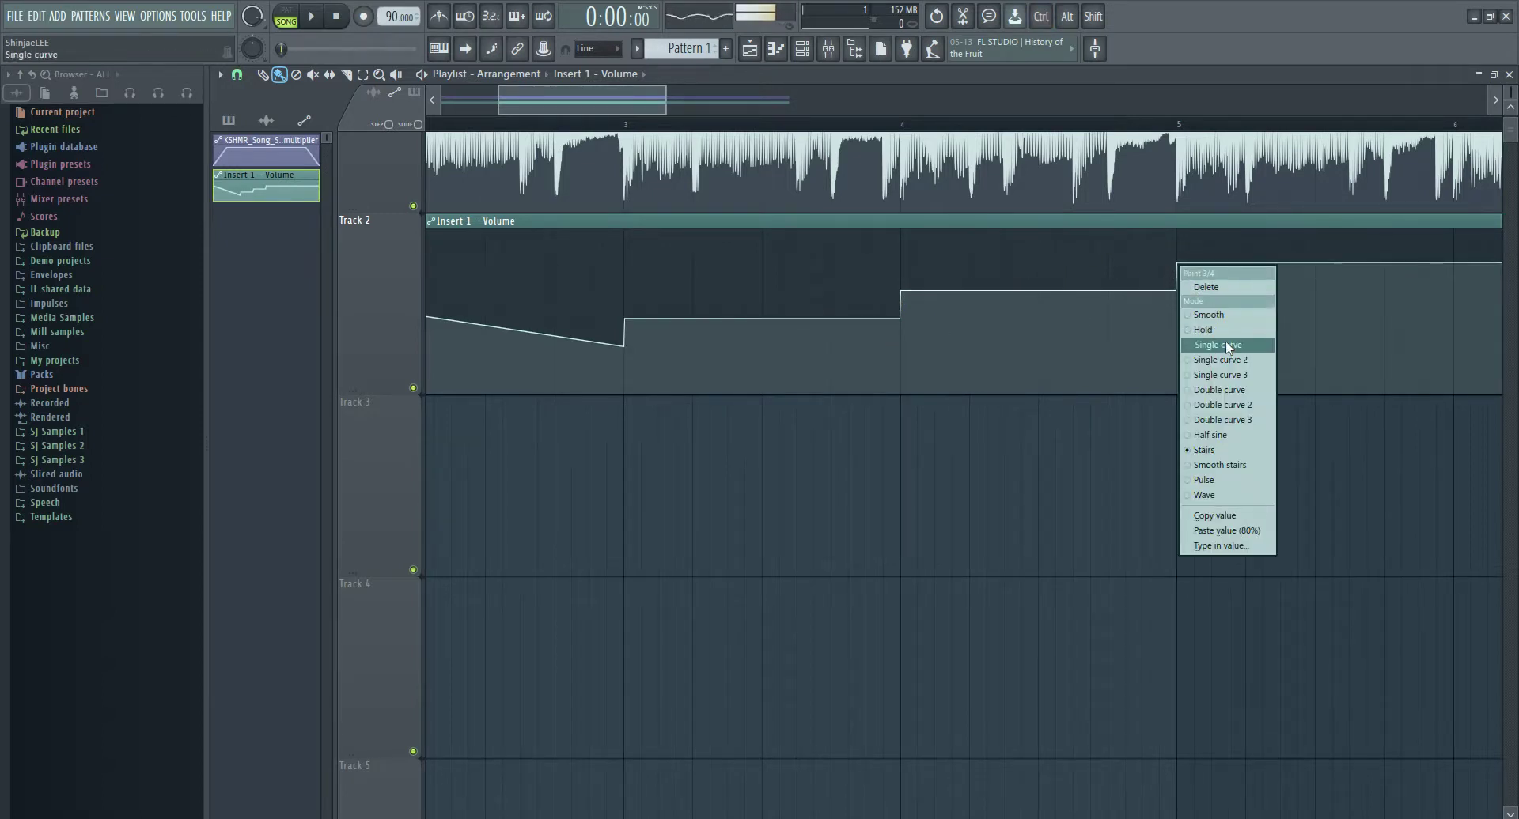
pyautogui.click(1226, 346)
pyautogui.scroll(-3, 874, 358)
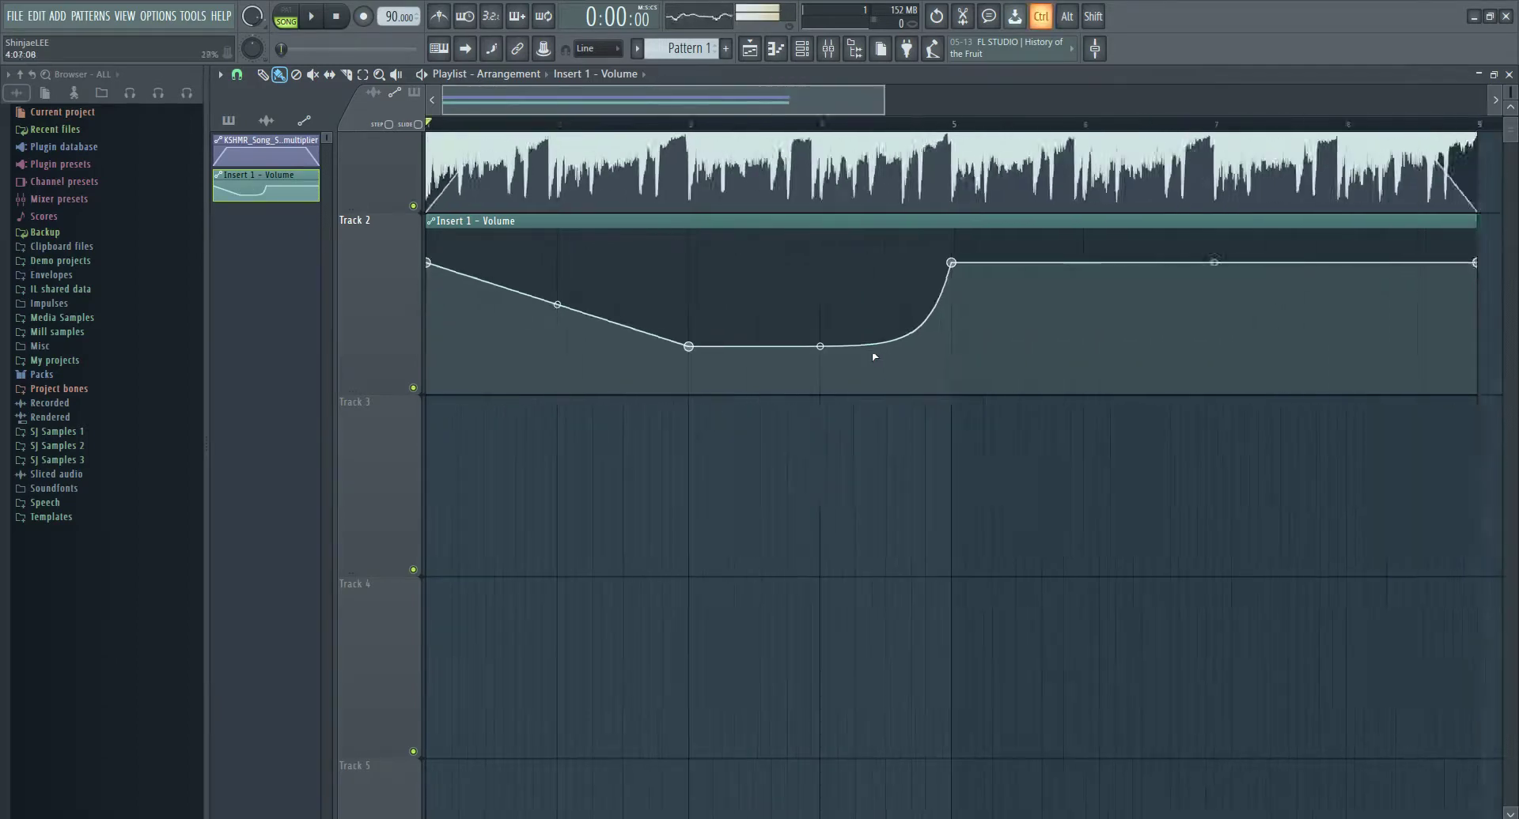
pyautogui.scroll(-1, 874, 358)
pyautogui.rightClick(739, 347)
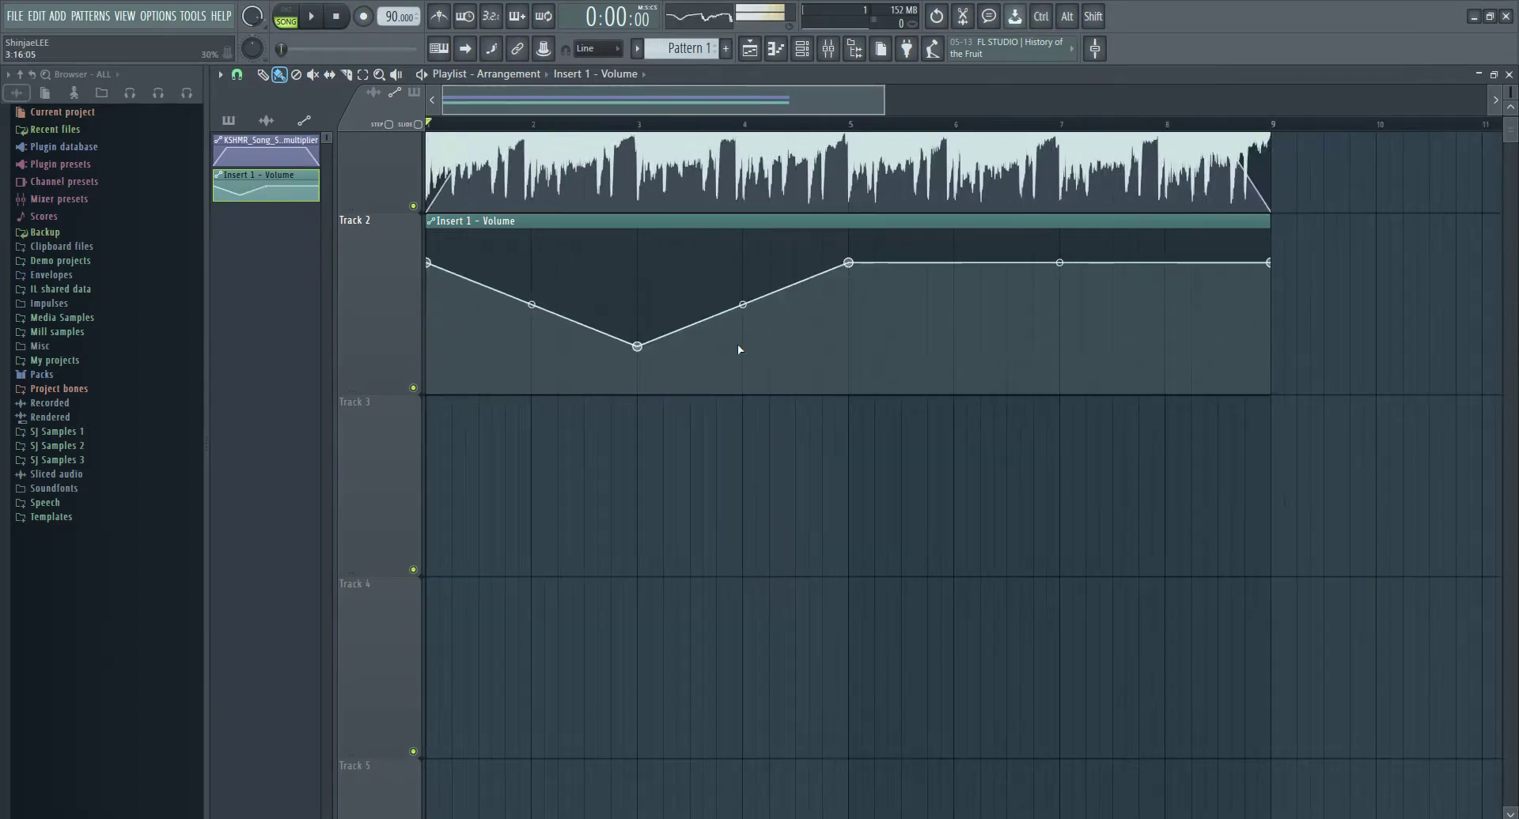
pyautogui.scroll(-2, 978, 438)
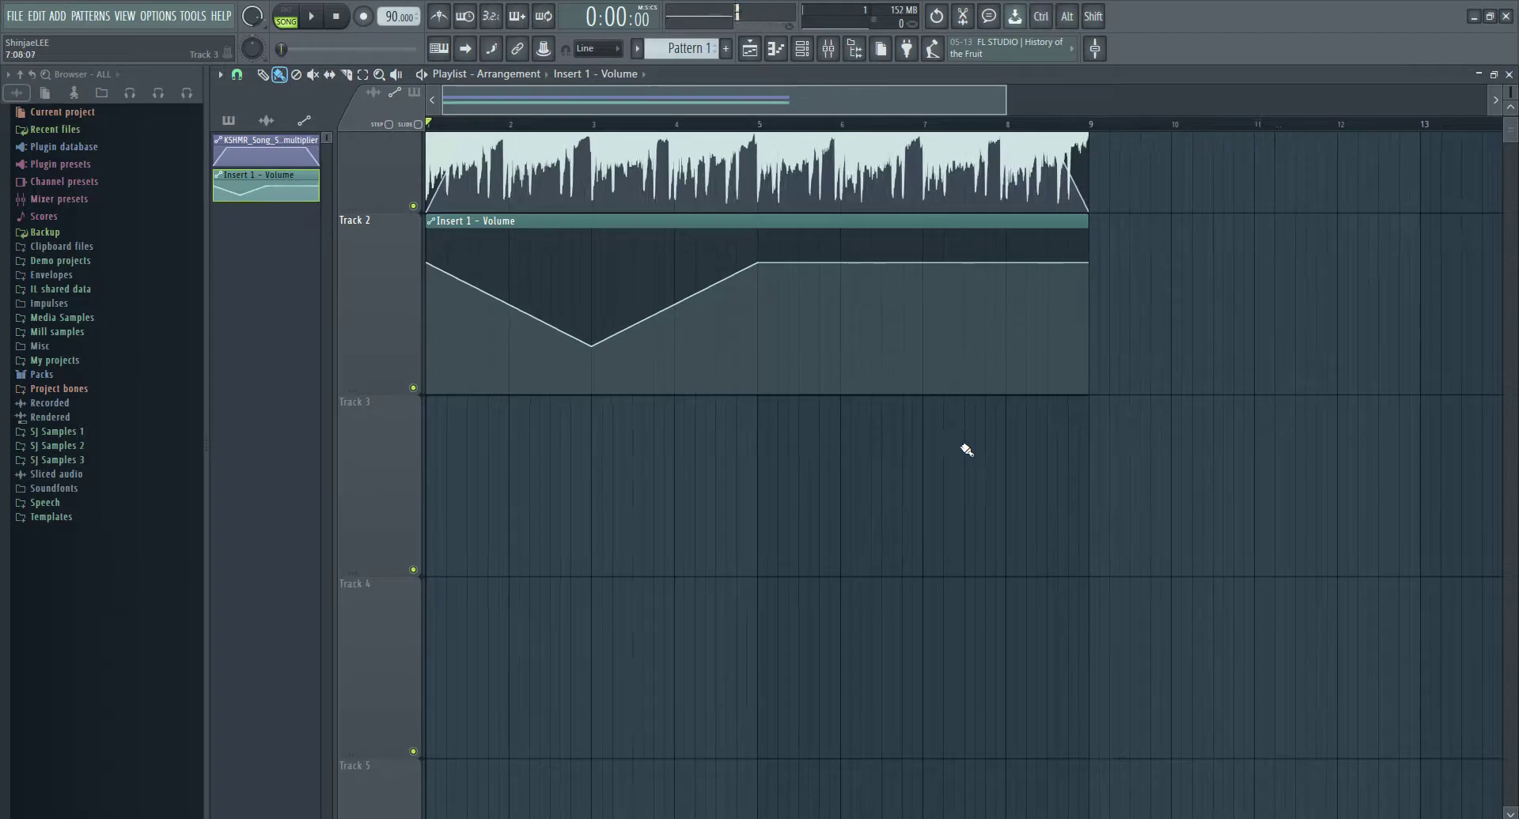
pyautogui.moveTo(782, 314)
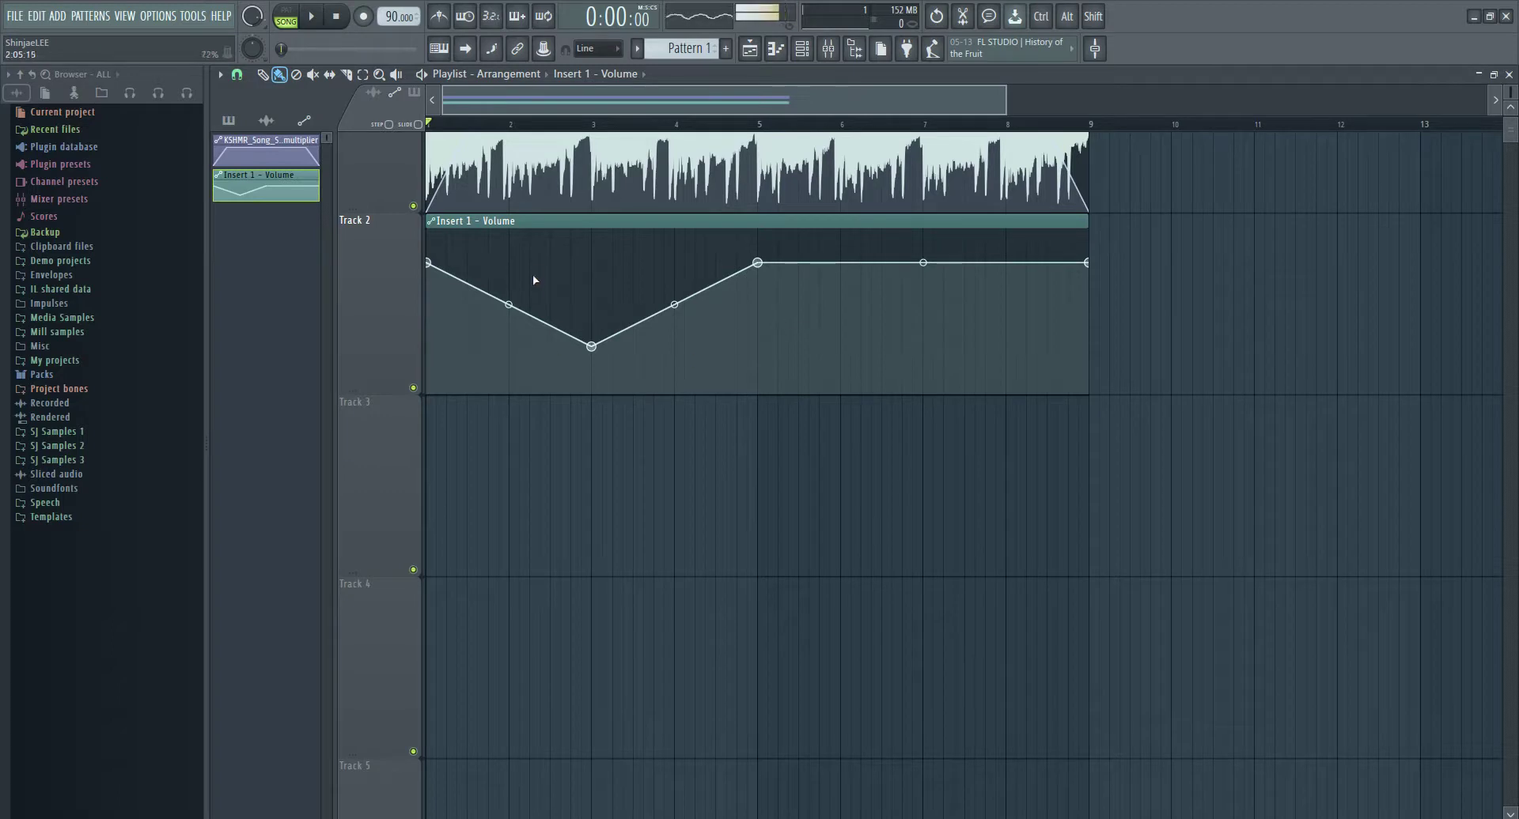
pyautogui.moveTo(596, 389)
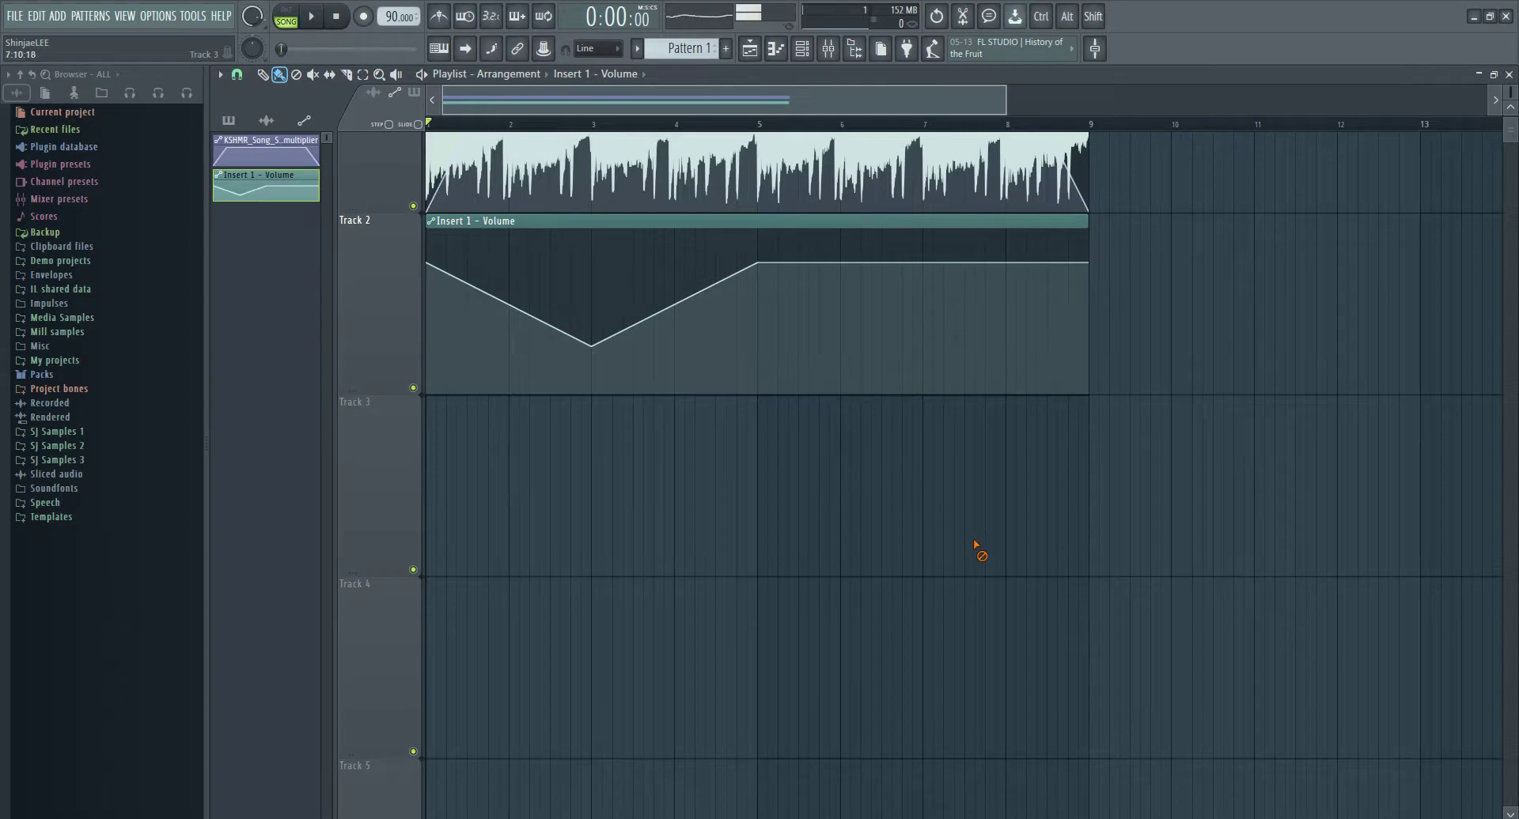
pyautogui.scroll(2, 794, 209)
pyautogui.scroll(-2, 794, 210)
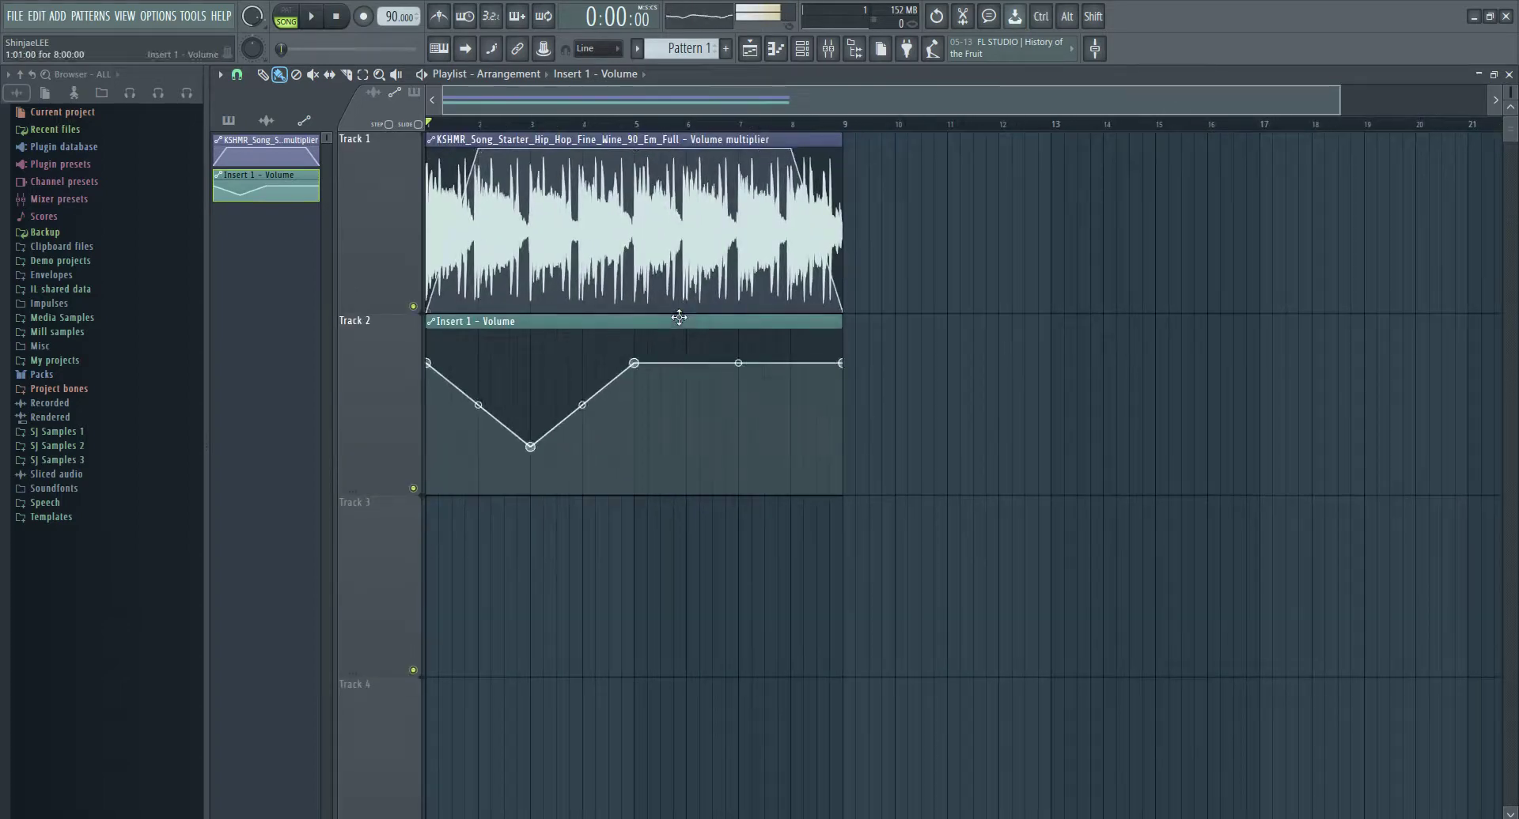
pyautogui.moveTo(678, 320); pyautogui.dragTo(610, 100)
# - Back in the notebook, add the heading "-Automation clip channel settings" below the Single curve line
pyautogui.press('F5')
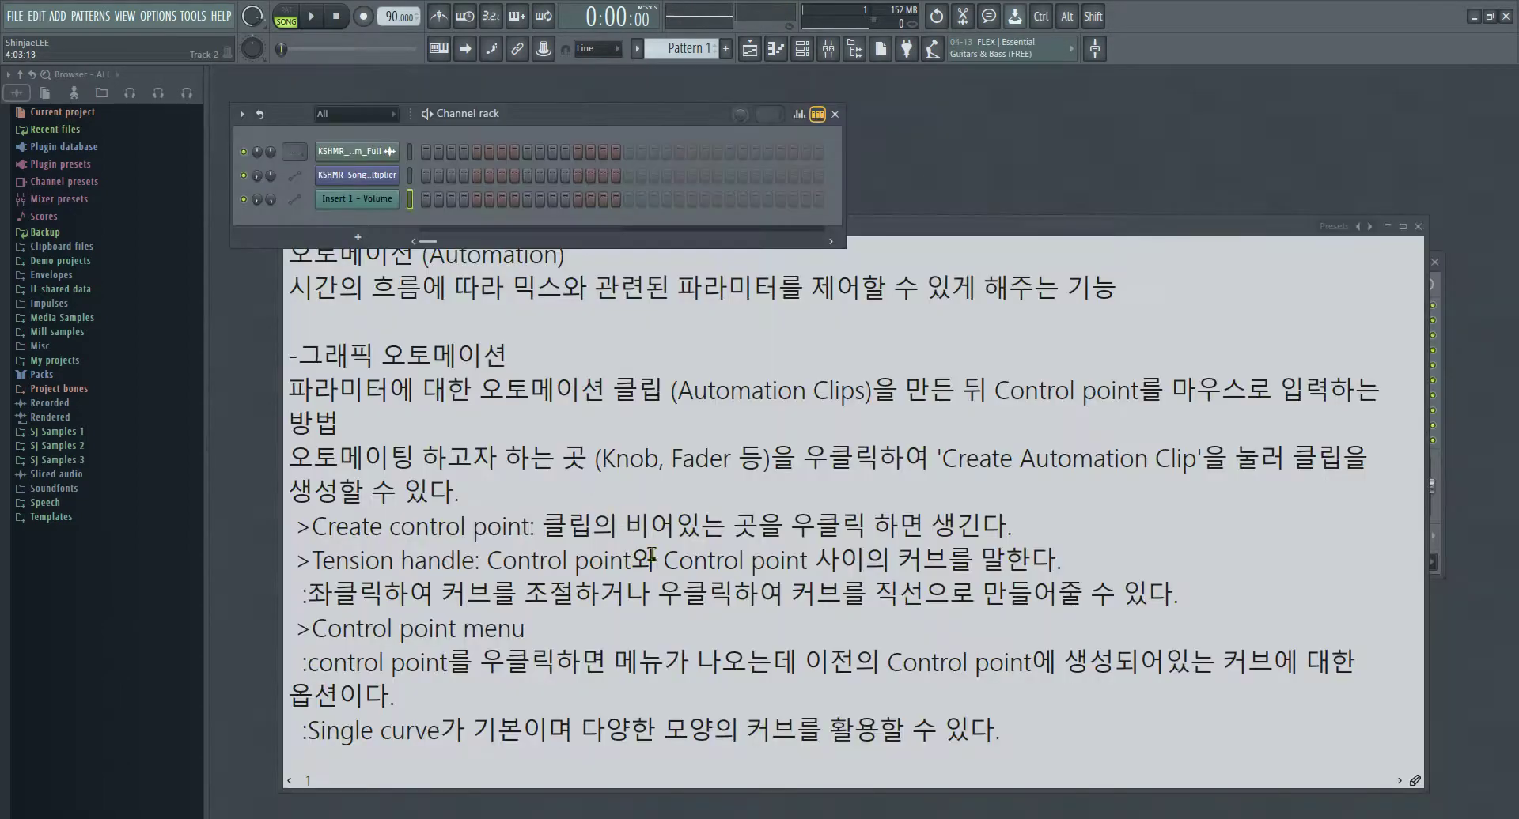
pyautogui.click(1040, 746)
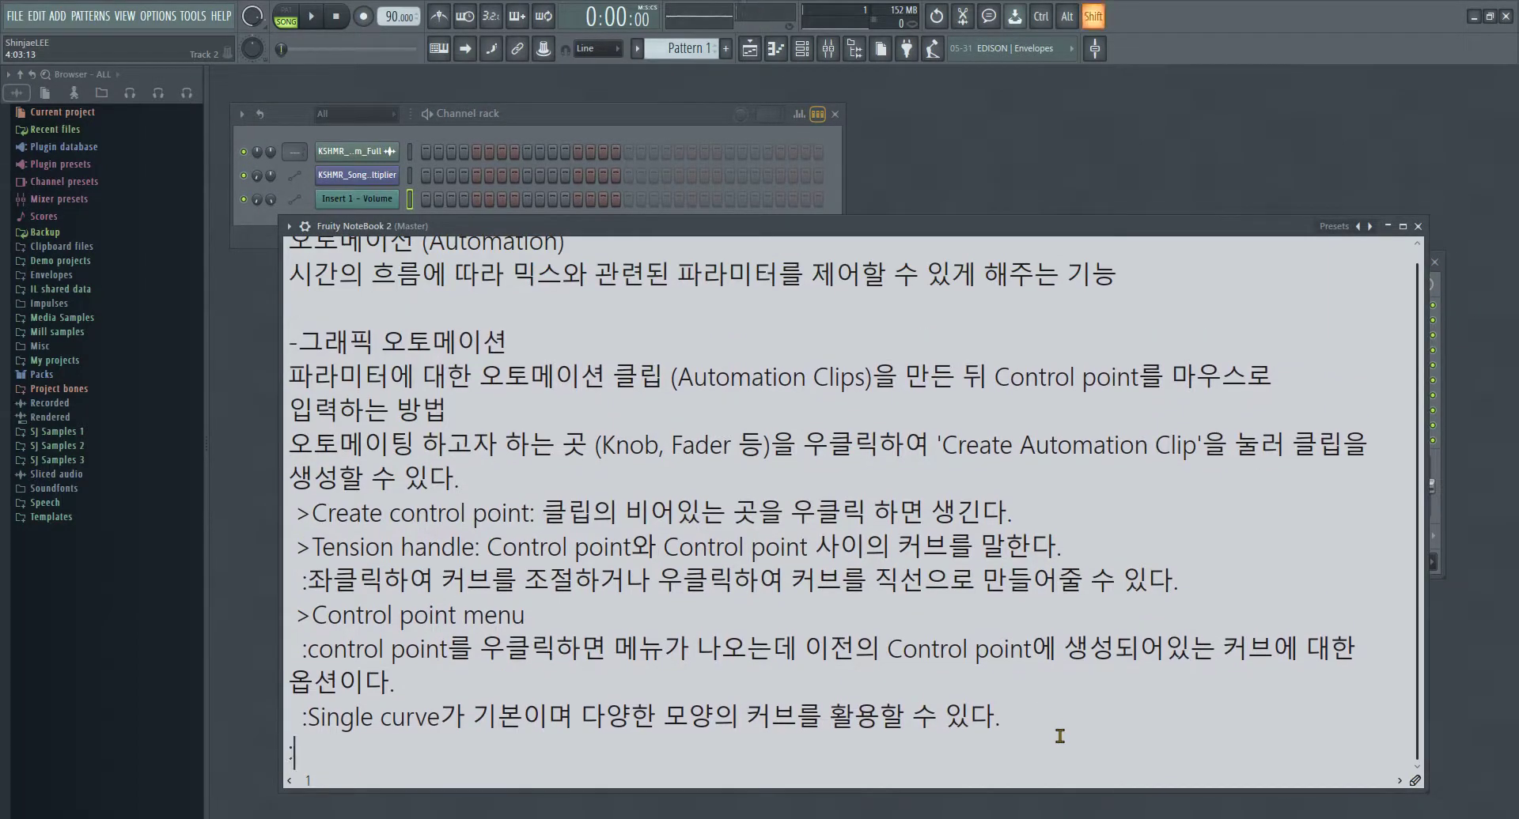
pyautogui.write('-Automation cl')
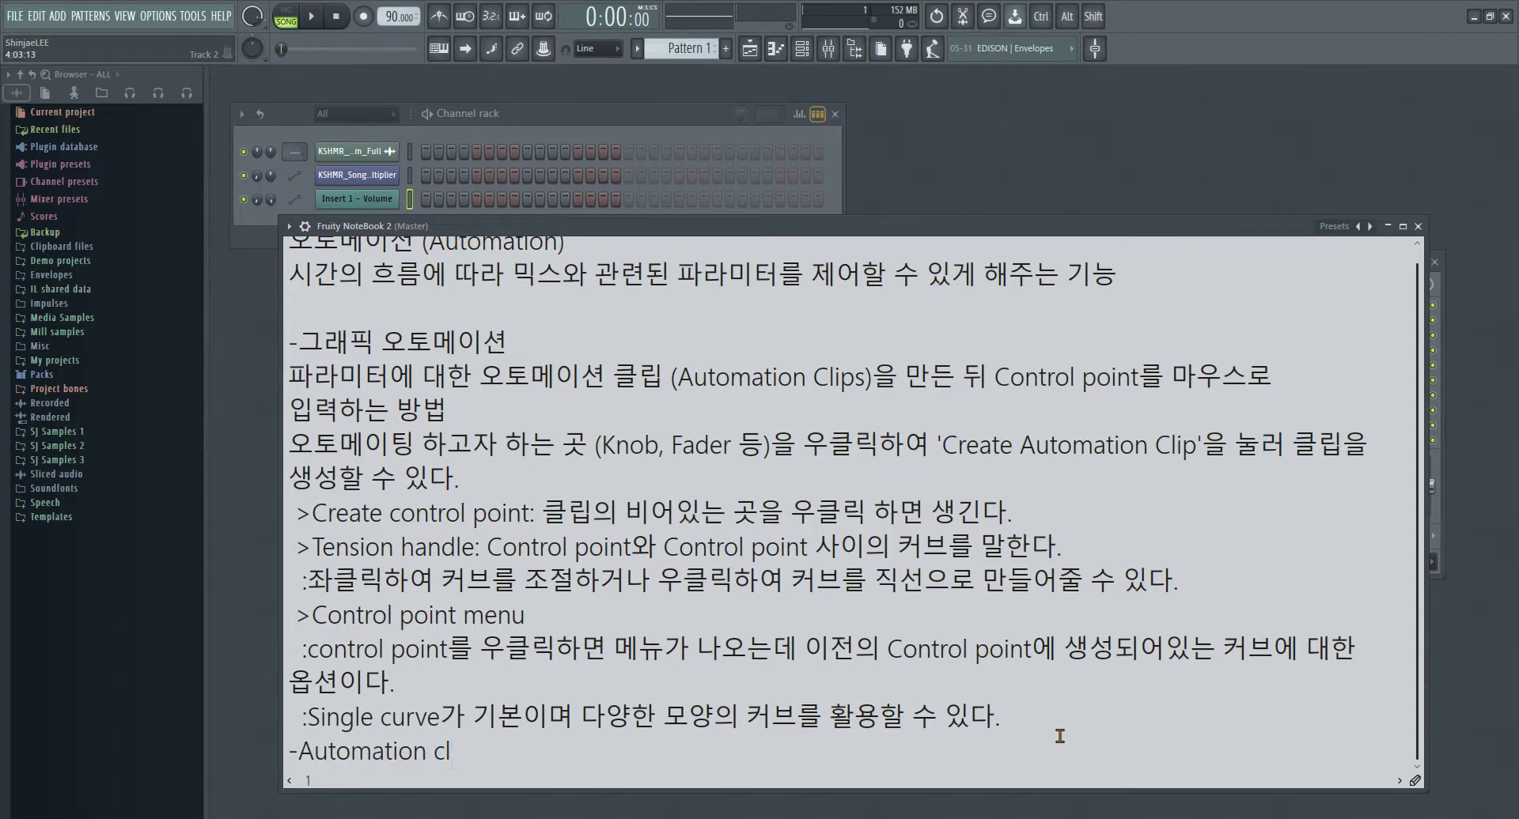
pyautogui.write('ip channel steti')
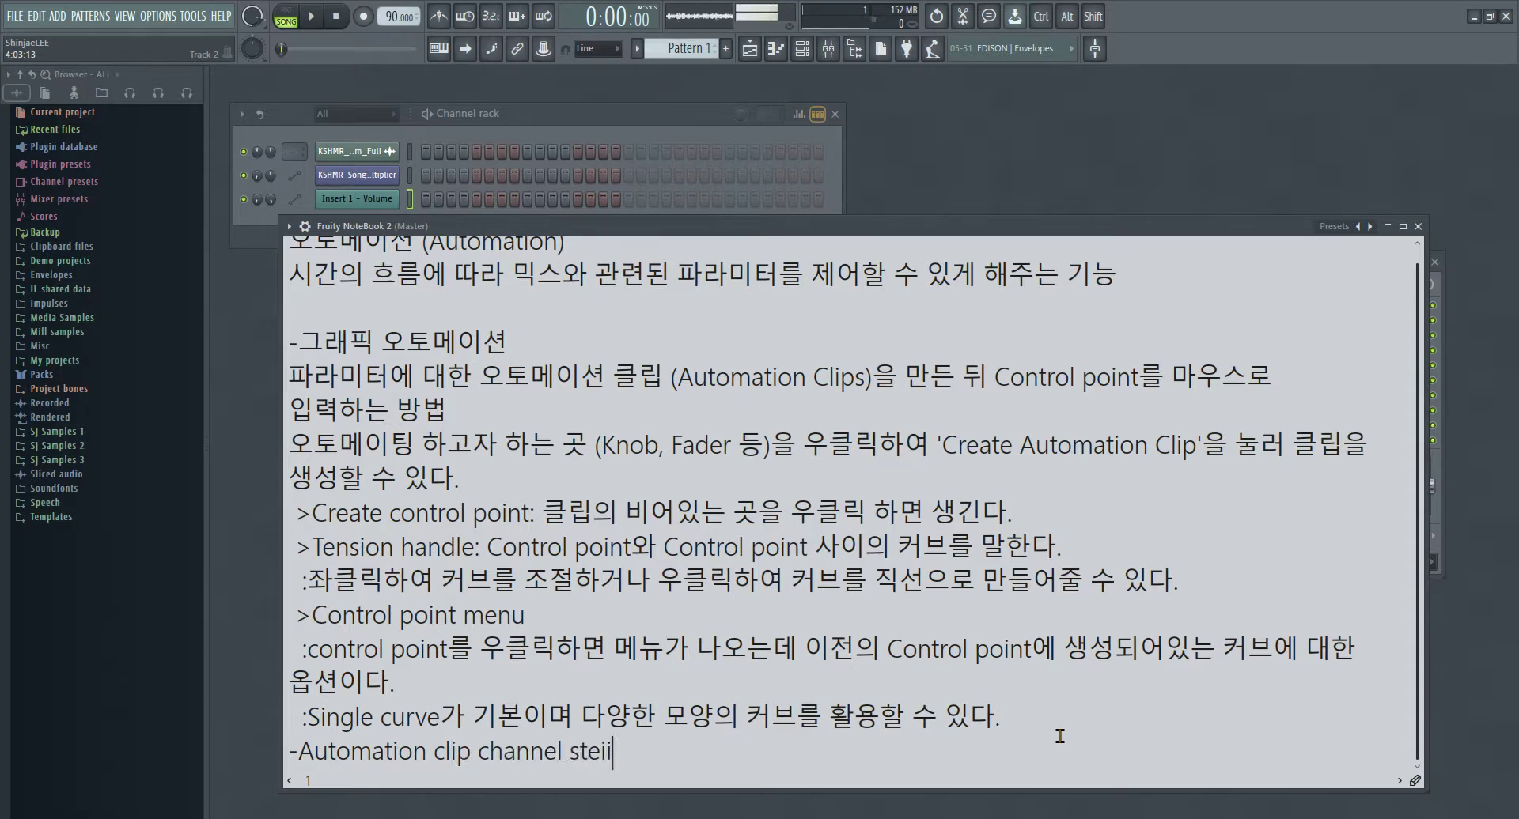
pyautogui.press('BackSpace')
pyautogui.press('BackSpace')
pyautogui.press('BackSpace')
pyautogui.press('BackSpace')
pyautogui.write('ettings')
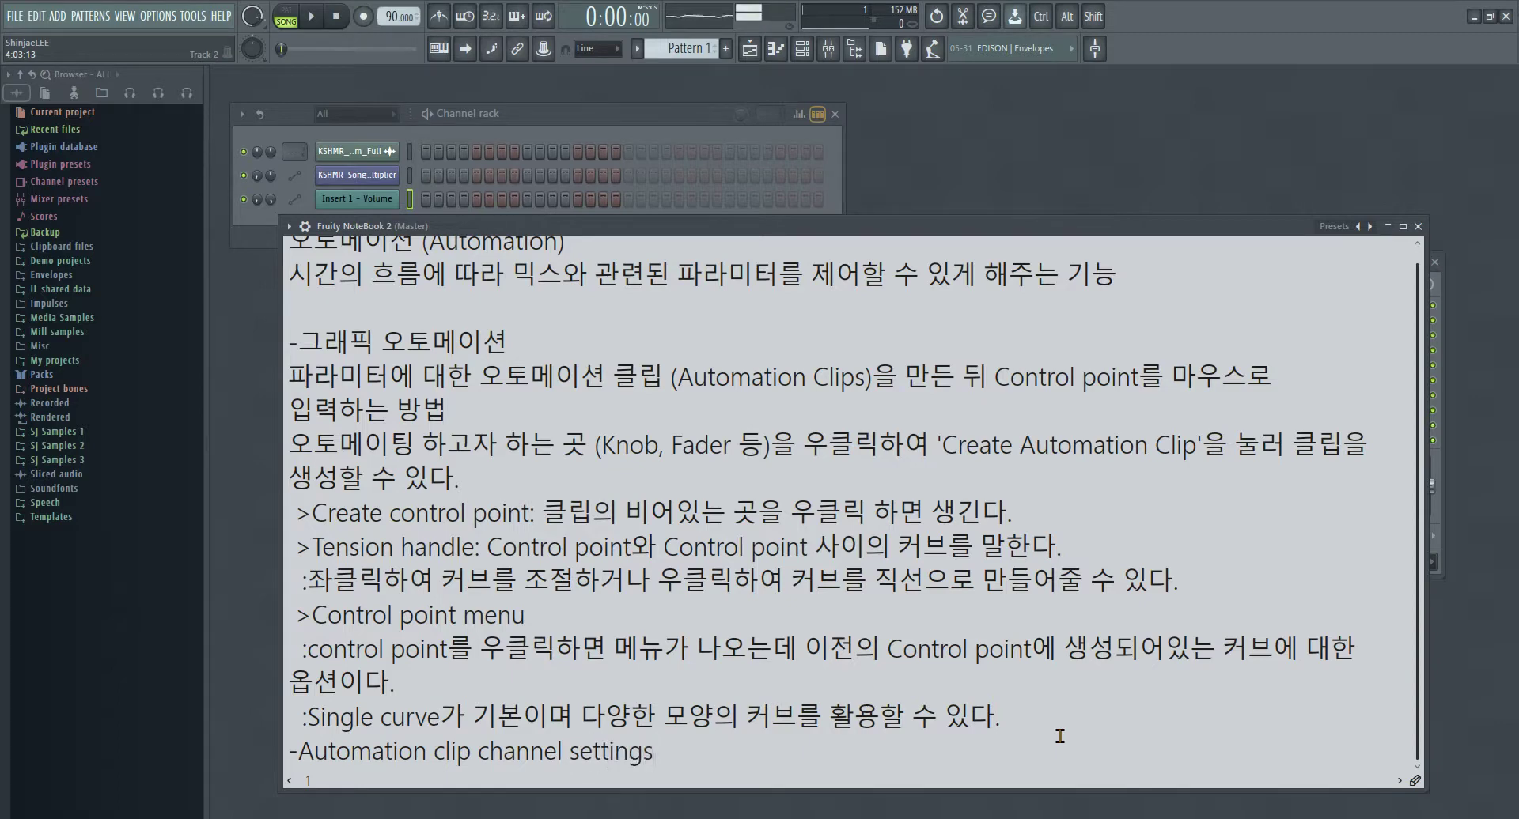
# - Add the items ">LFO" and ">Articulator" on separate lines under the Automation clip channel settings heading
pyautogui.press('Return')
pyautogui.write('>LFO')
pyautogui.press('Return')
pyautogui.write('>')
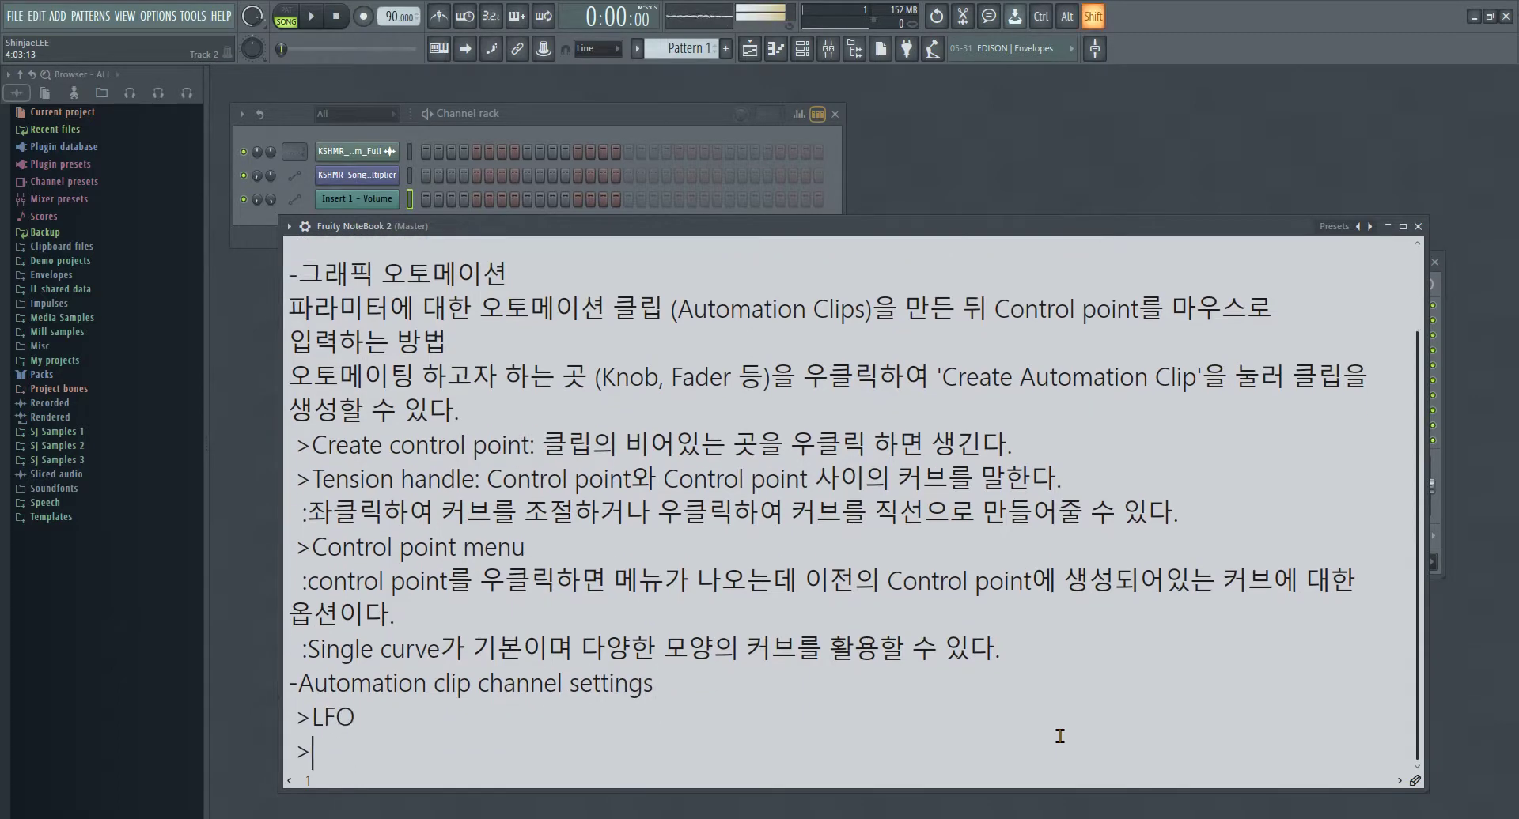
pyautogui.write('A')
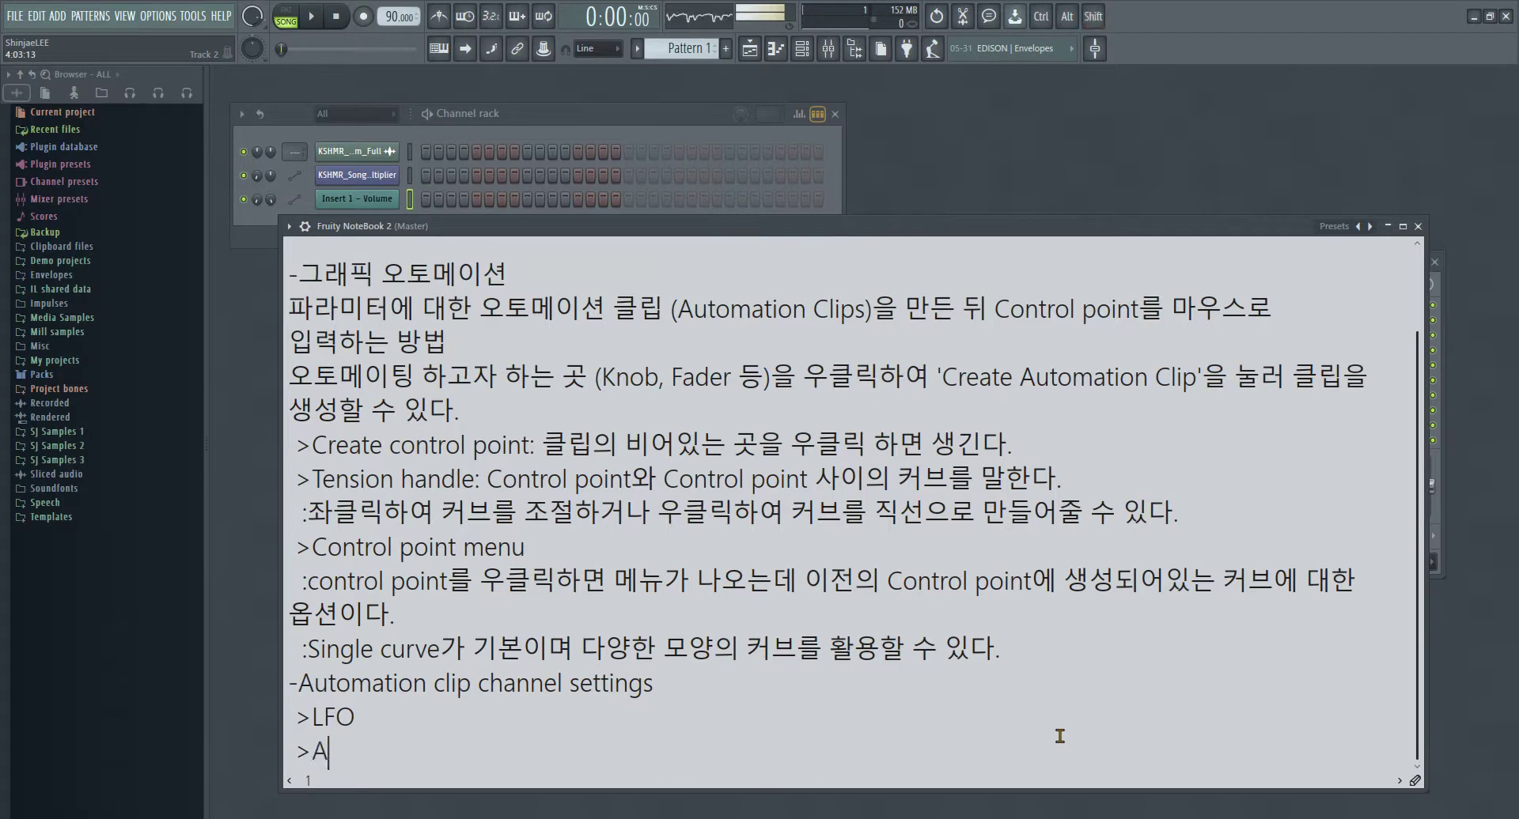
pyautogui.write('rticulator ')
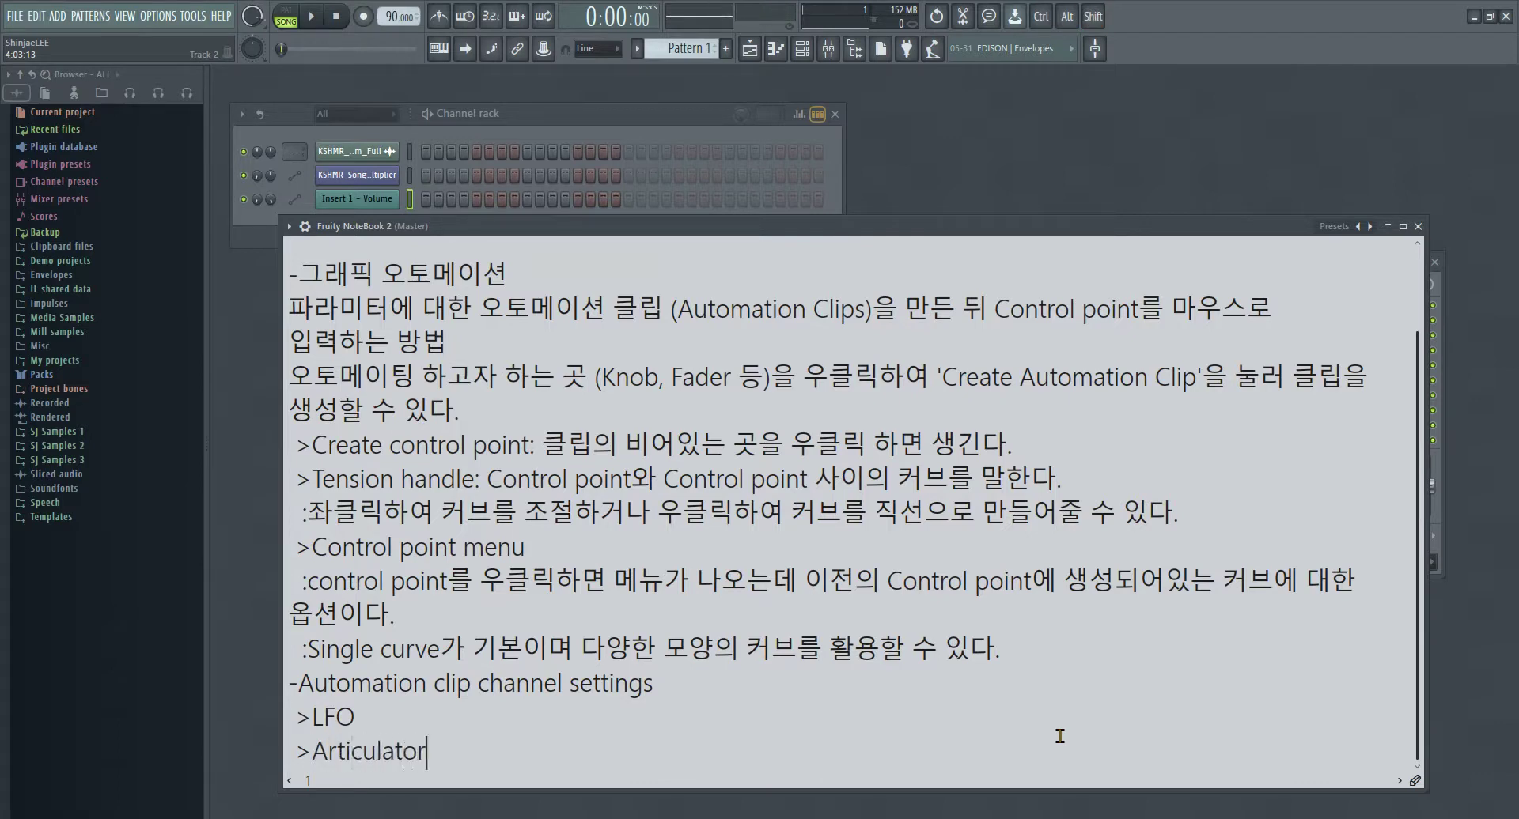
pyautogui.write('tools')
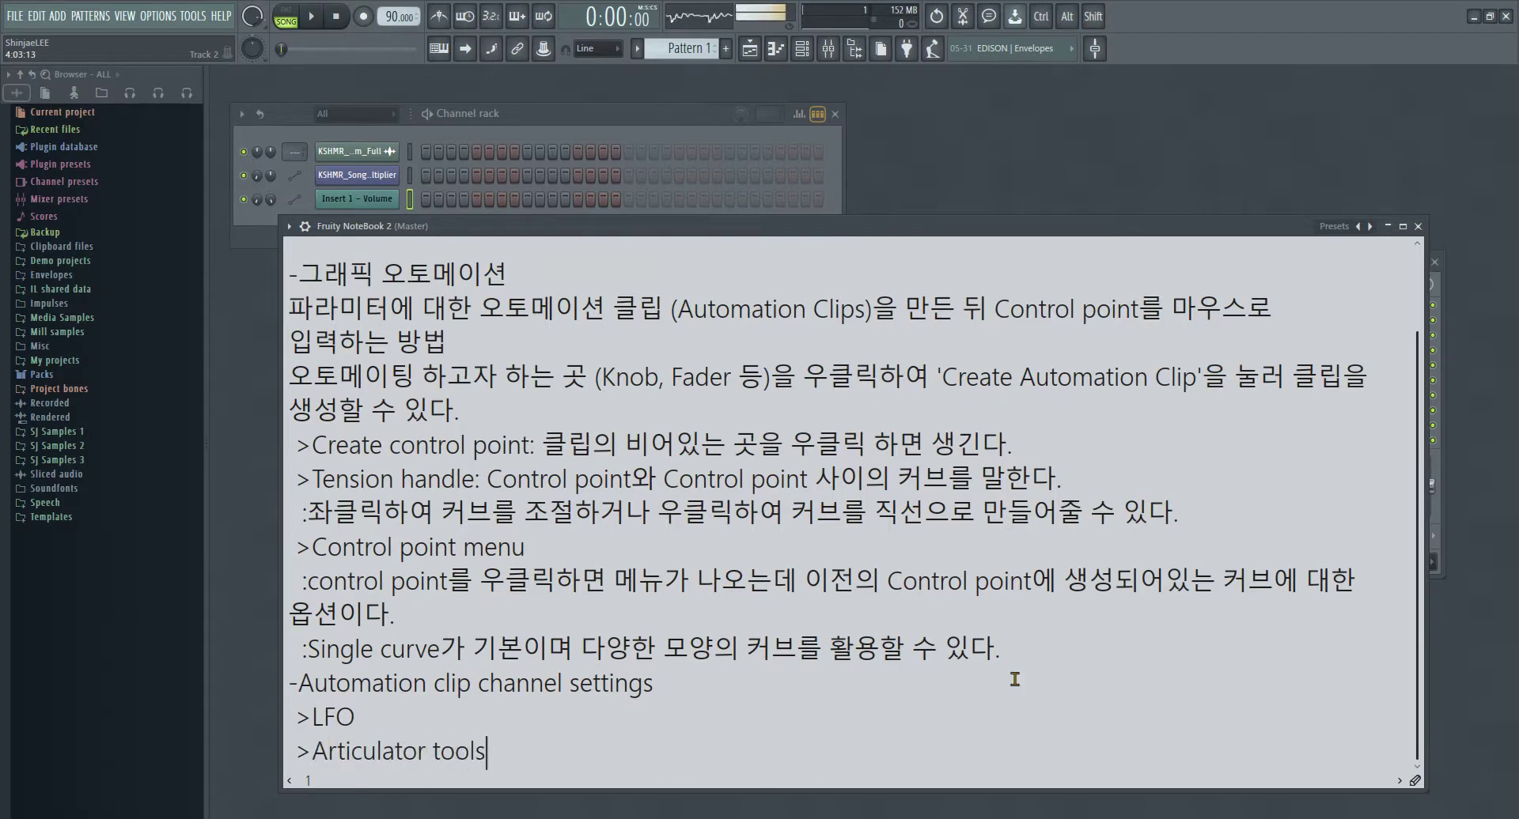
# - Show the playlist, expand the Packs folder in the browser, and delete all clips from the arrangement
pyautogui.press('F5')
pyautogui.click(51, 377)
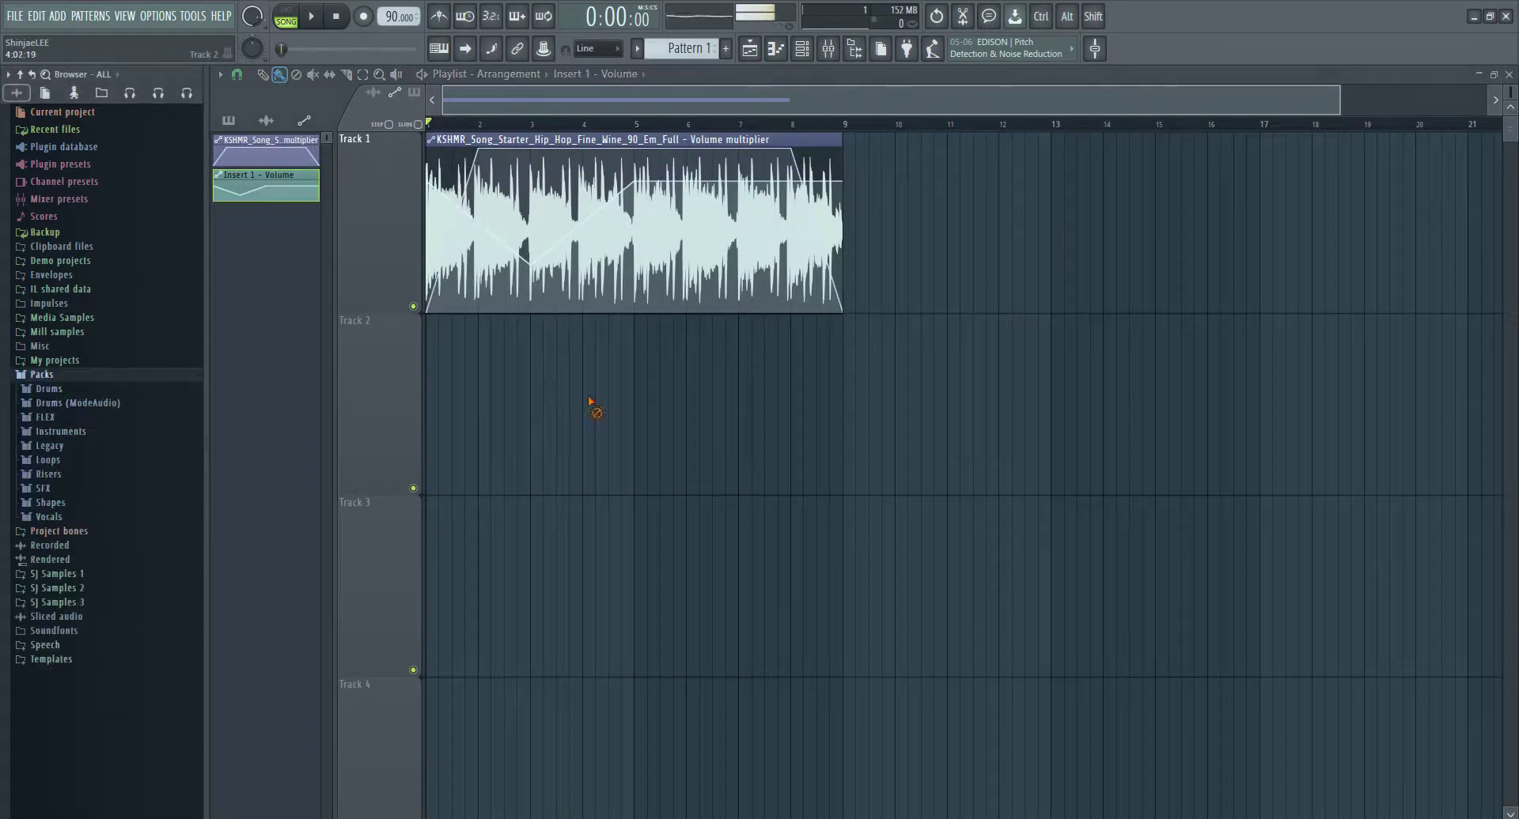
pyautogui.hotkey('ctrl', 'a')
pyautogui.press('Delete')
# - Audition samples in the SFX pack, place FX Big Reverse at the start of Track 1, and play it back
pyautogui.click(67, 488)
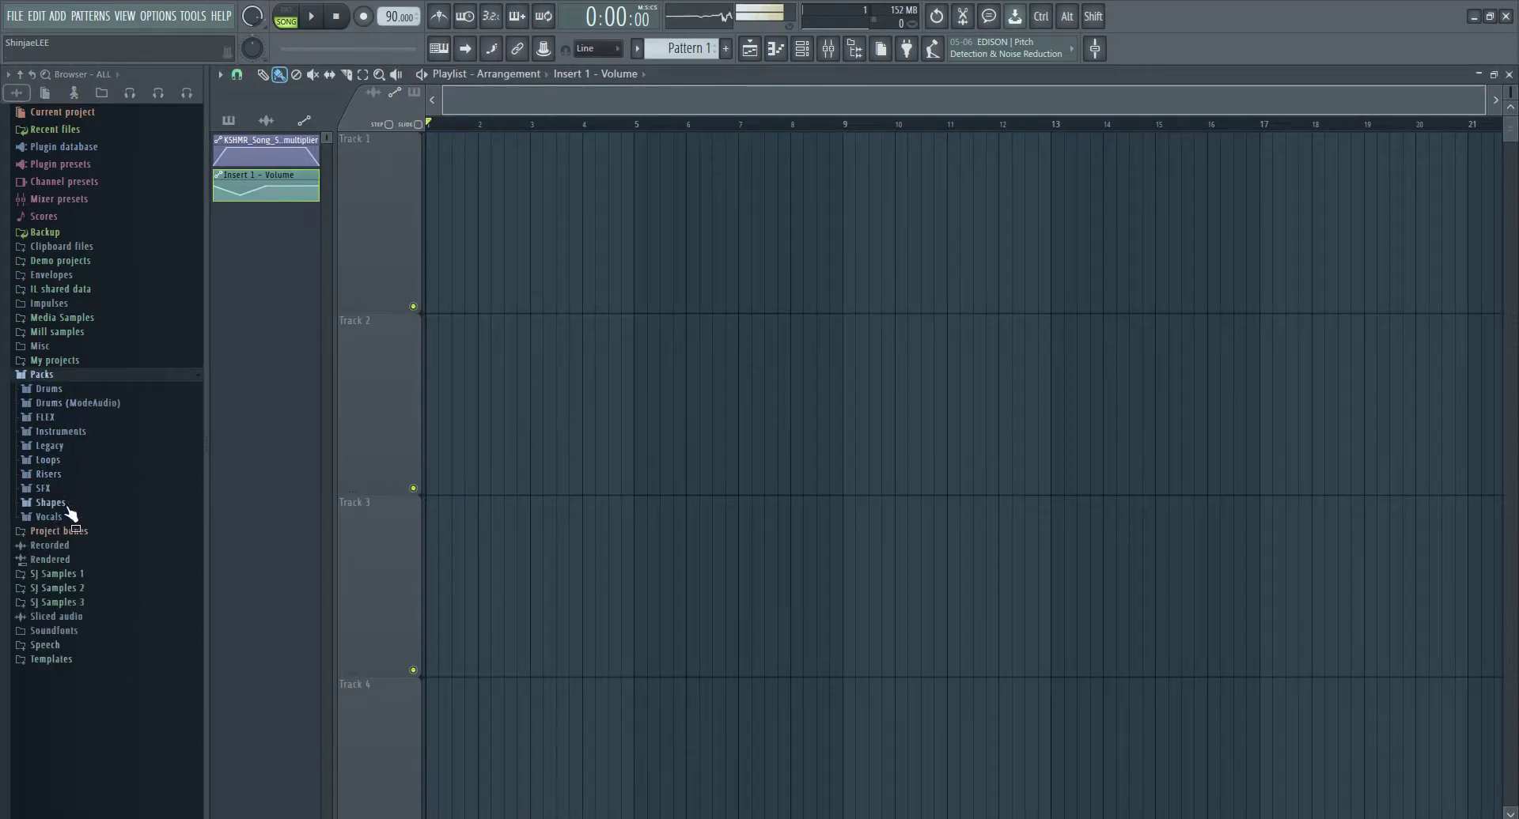
pyautogui.scroll(-4, 79, 502)
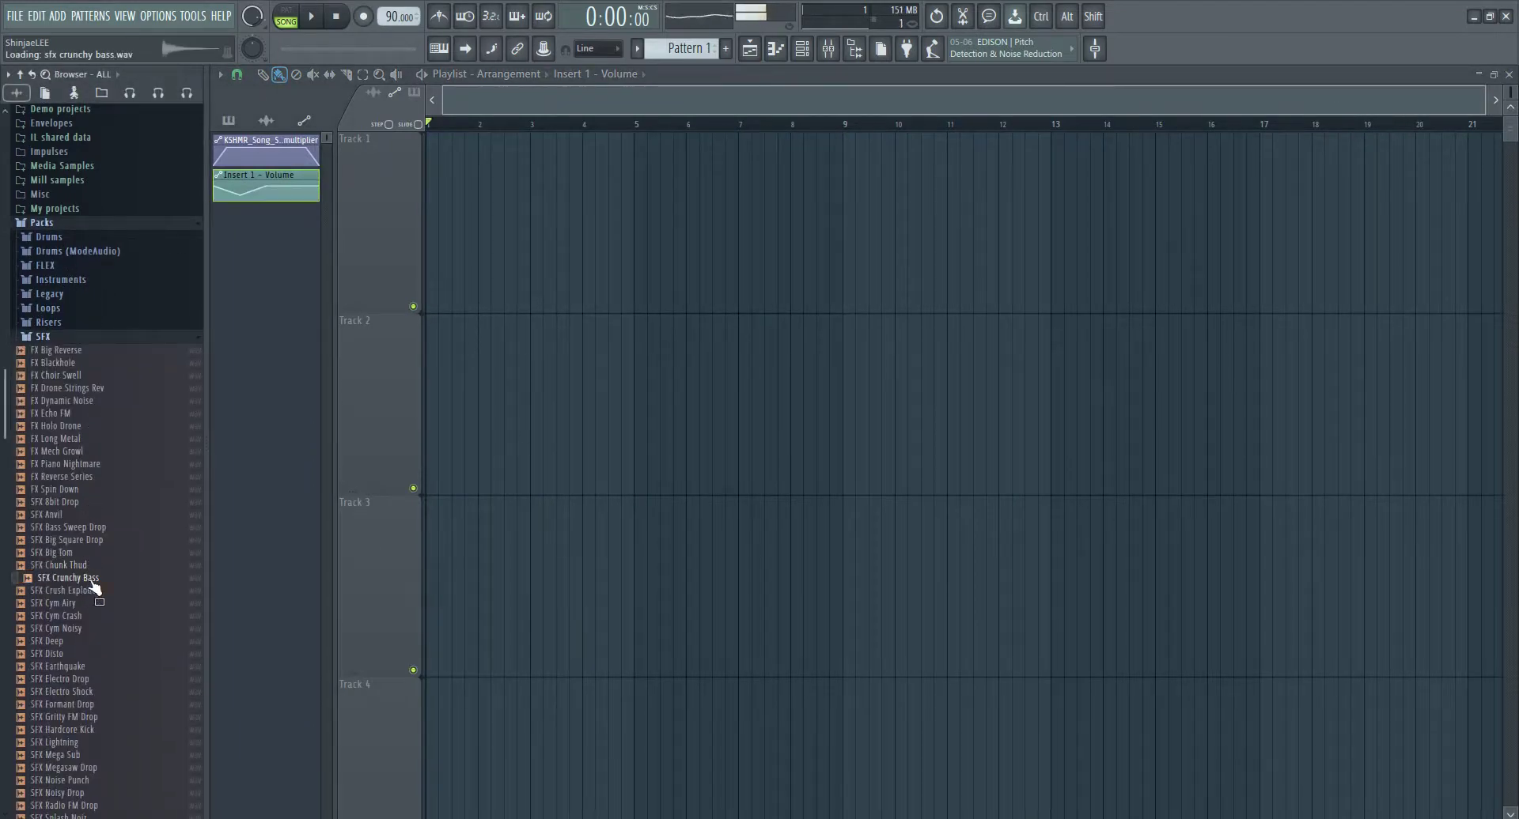
pyautogui.click(89, 427)
pyautogui.click(99, 389)
pyautogui.click(101, 377)
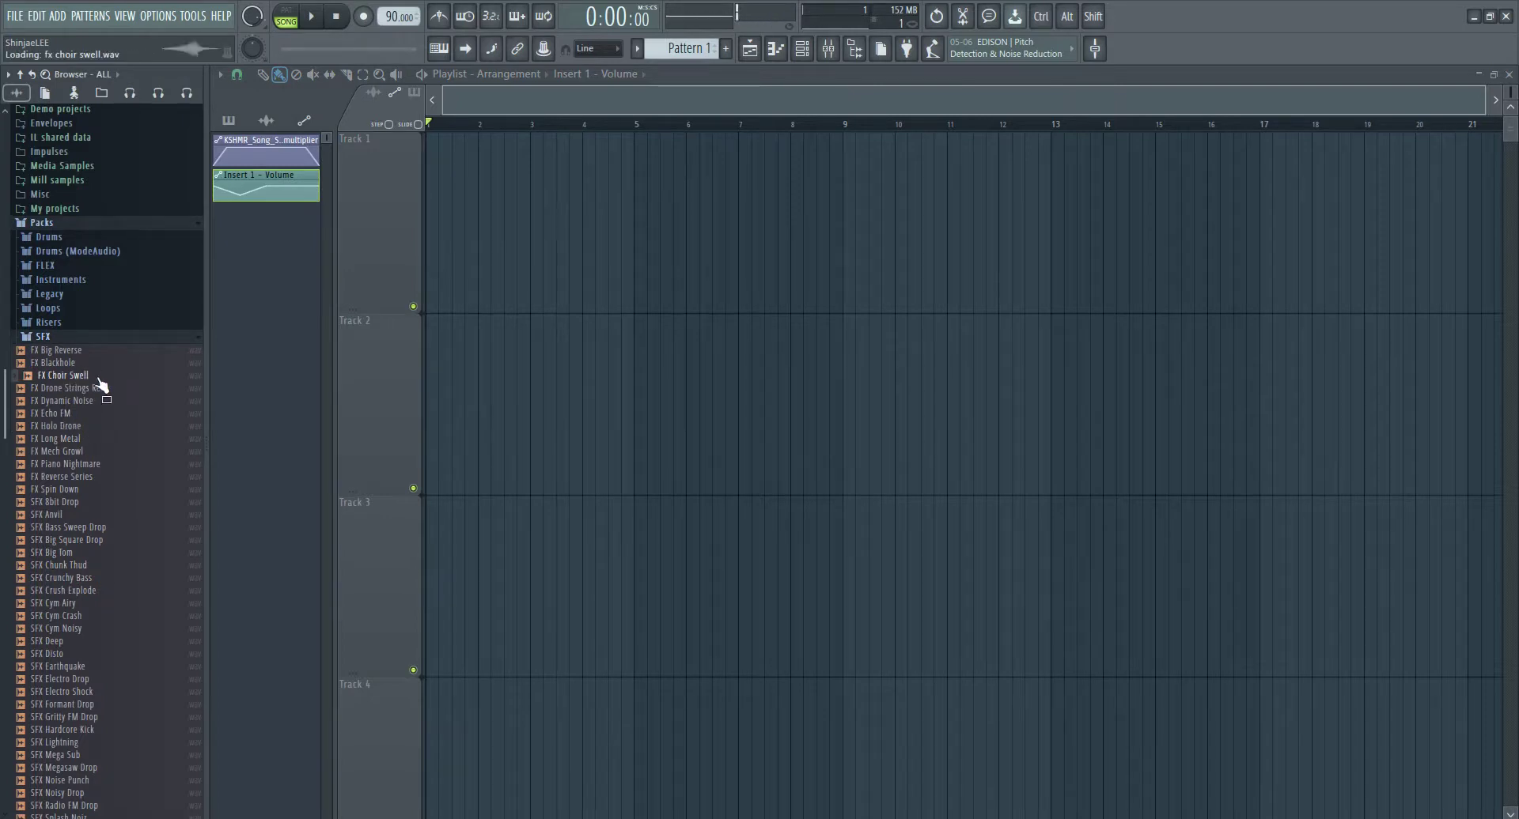
pyautogui.moveTo(109, 349); pyautogui.dragTo(386, 261)
pyautogui.scroll(5, 391, 265)
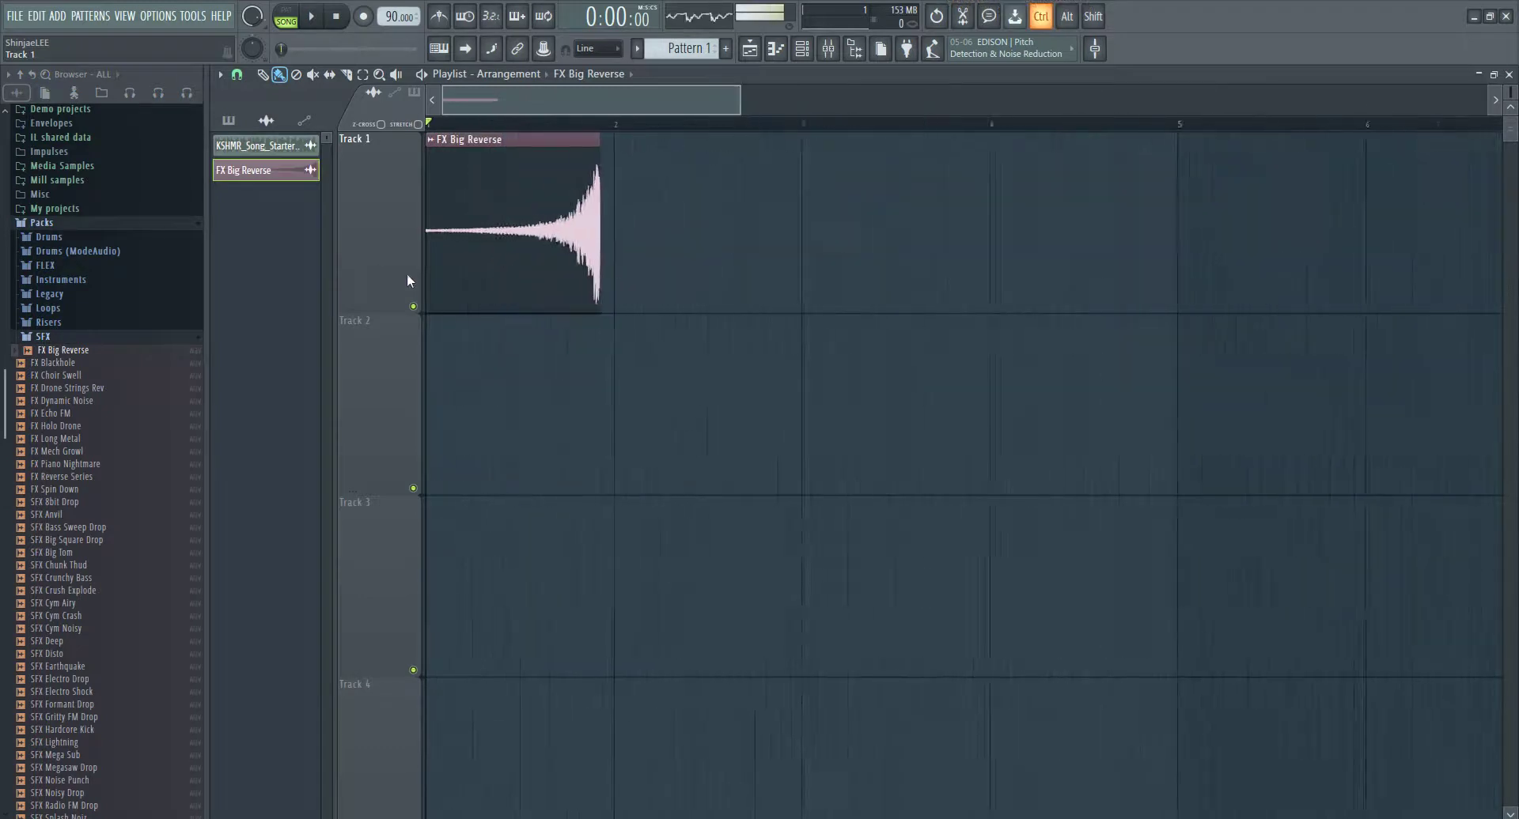
pyautogui.press('space')
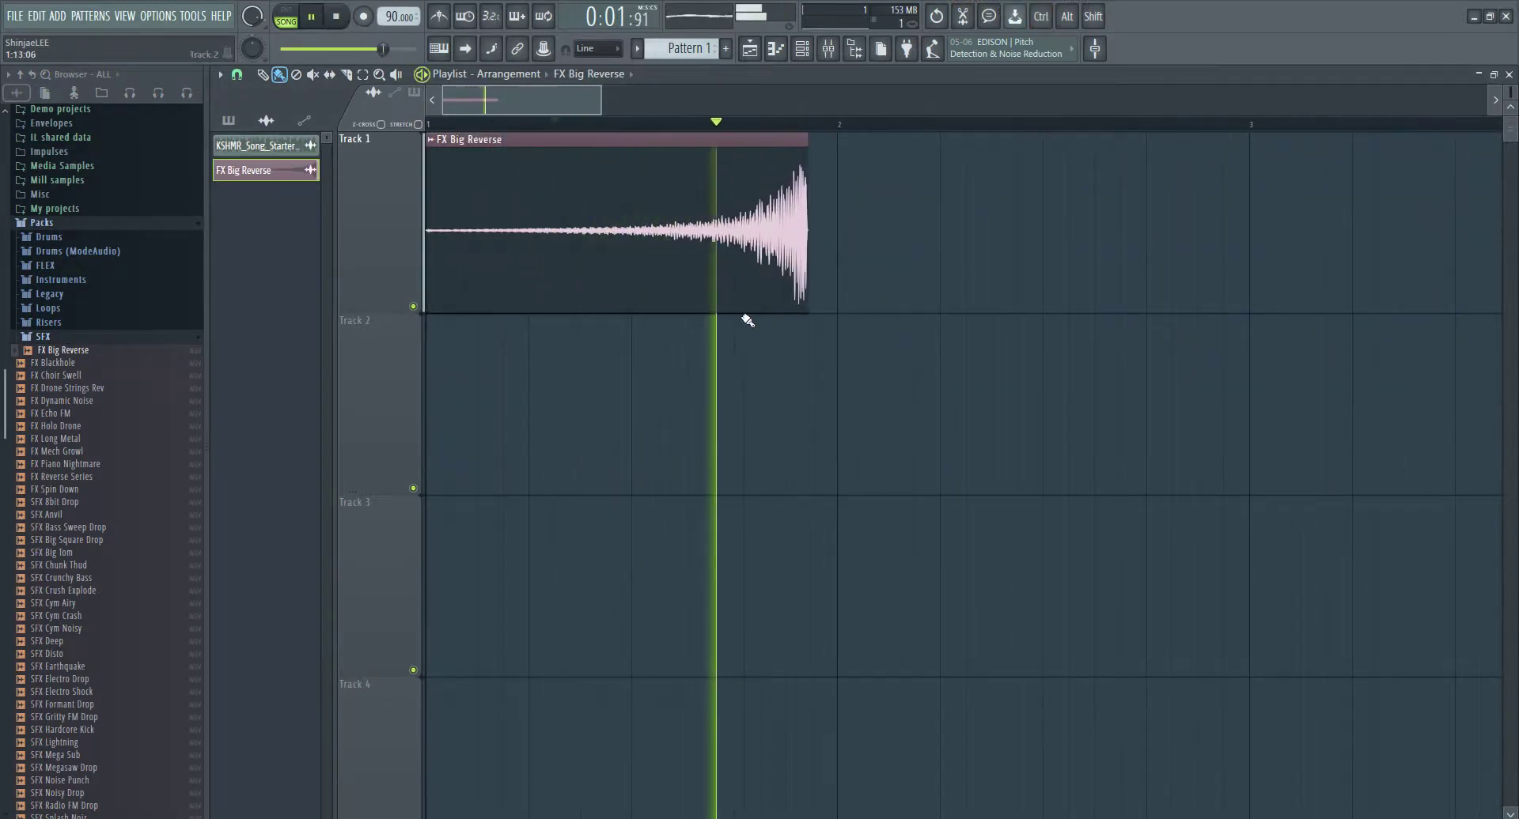
pyautogui.press('space')
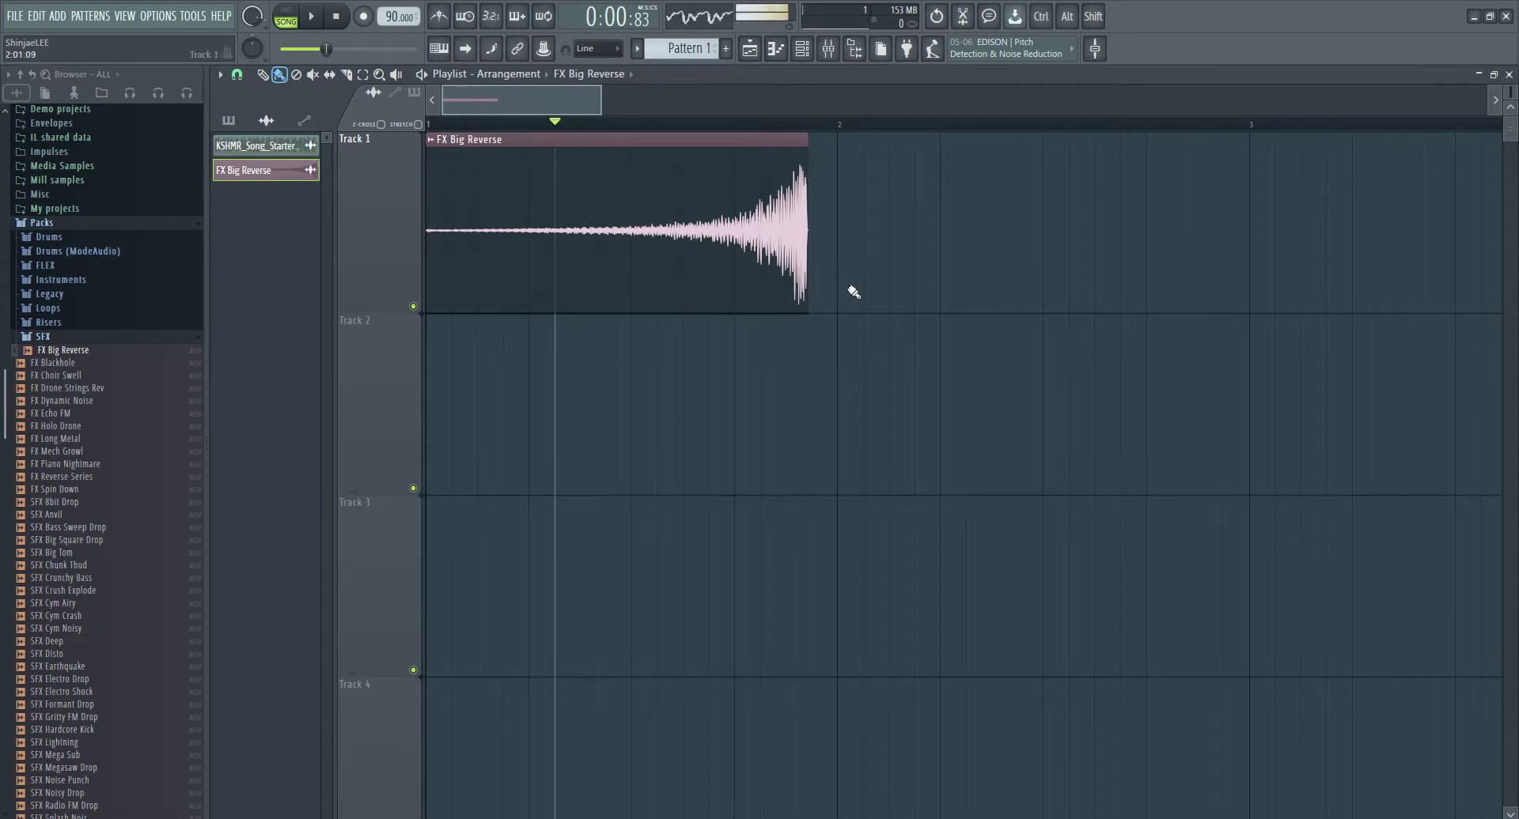
# - View the FX Big Reverse channel settings, and create a volume automation clip for the audio clip on Track 1
pyautogui.doubleClick(620, 217)
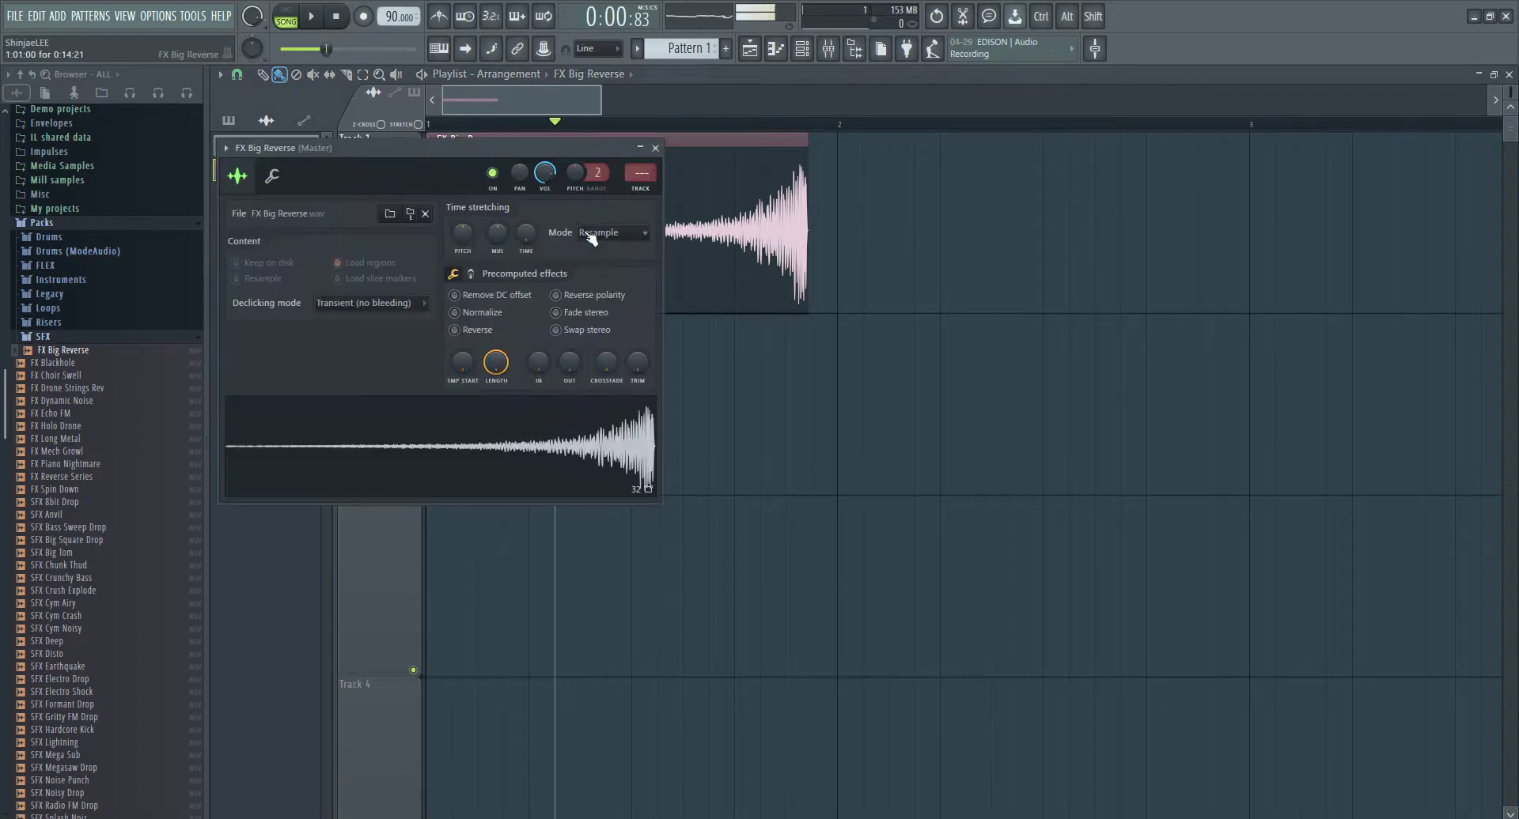
pyautogui.moveTo(534, 153); pyautogui.dragTo(1317, 188)
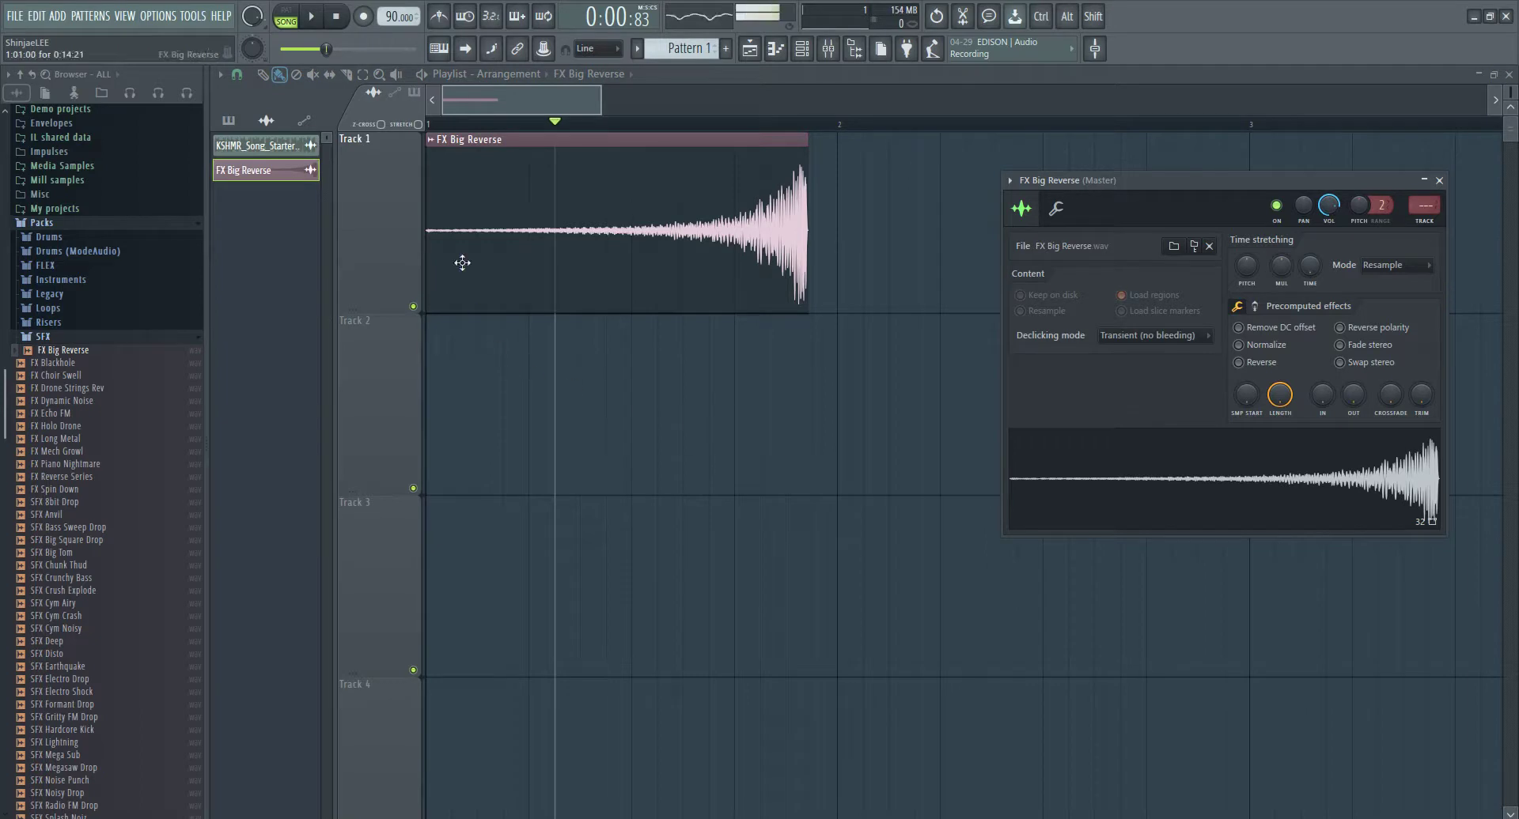
pyautogui.click(430, 139)
pyautogui.moveTo(611, 280)
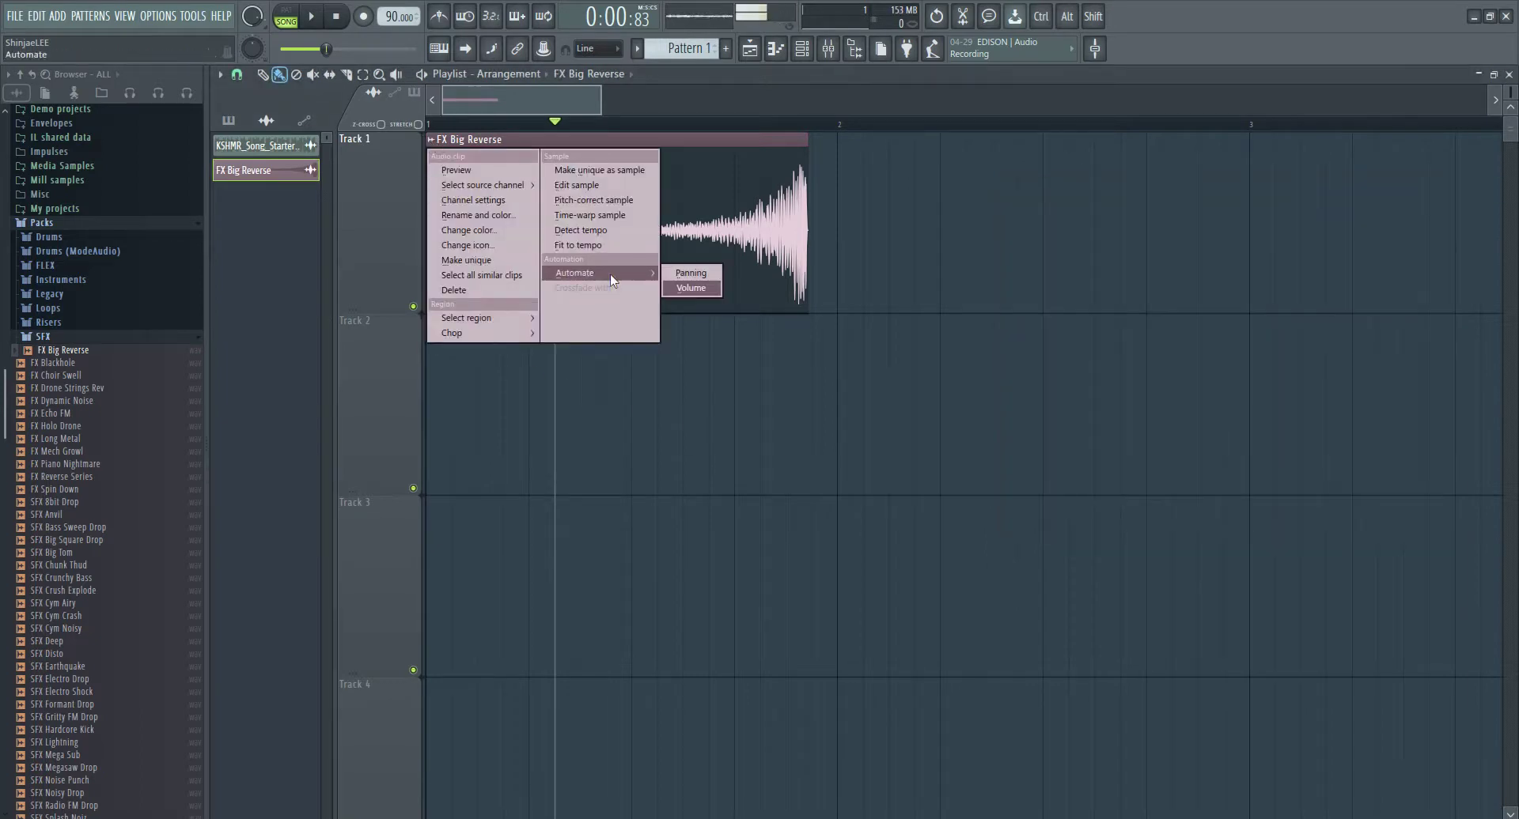
pyautogui.click(701, 289)
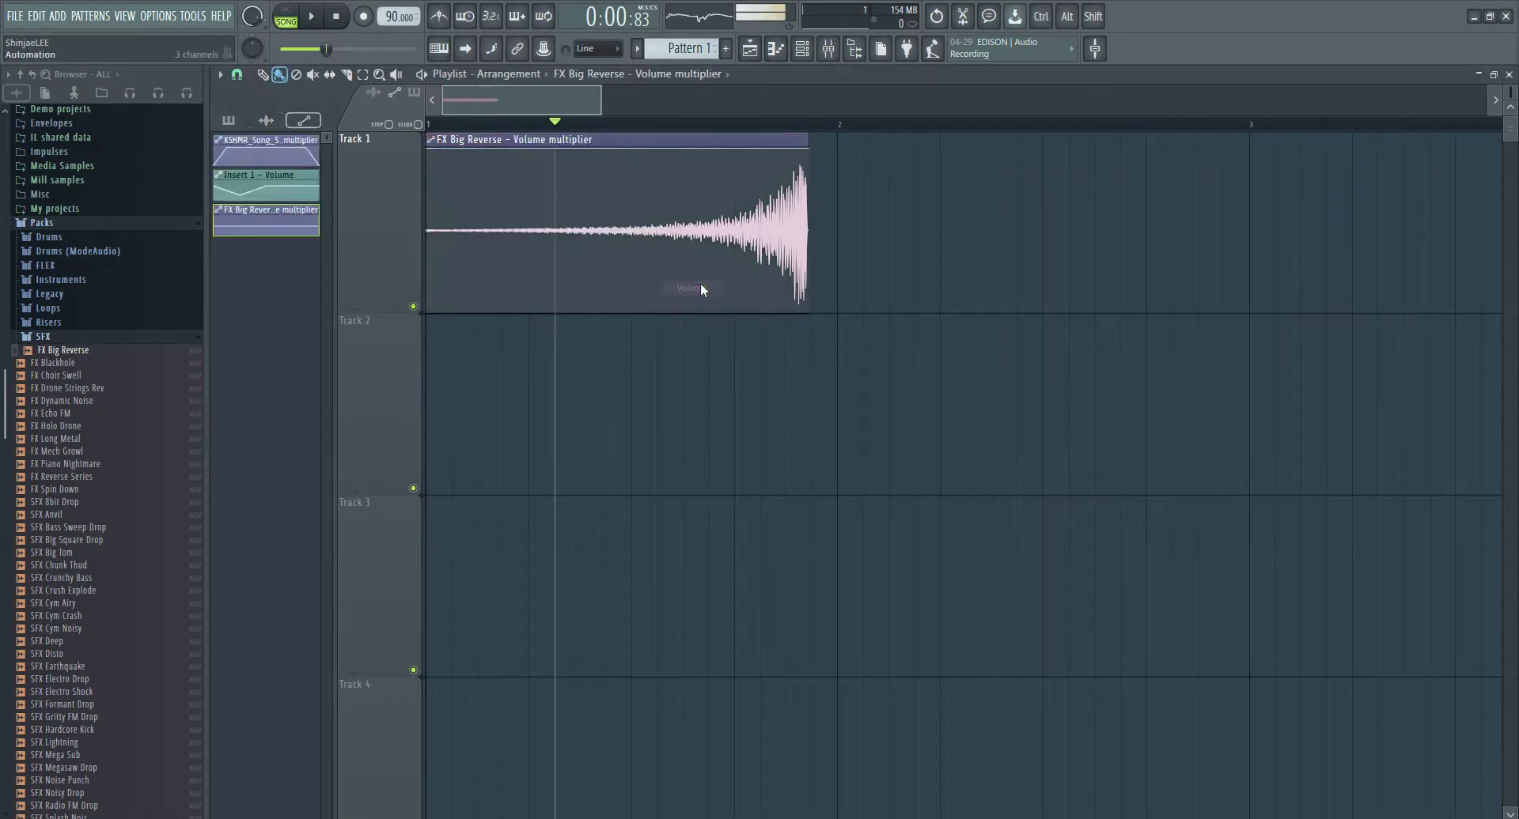
# - Examine the automation options for the Insert 1 volume fader in the mixer
pyautogui.press('F9')
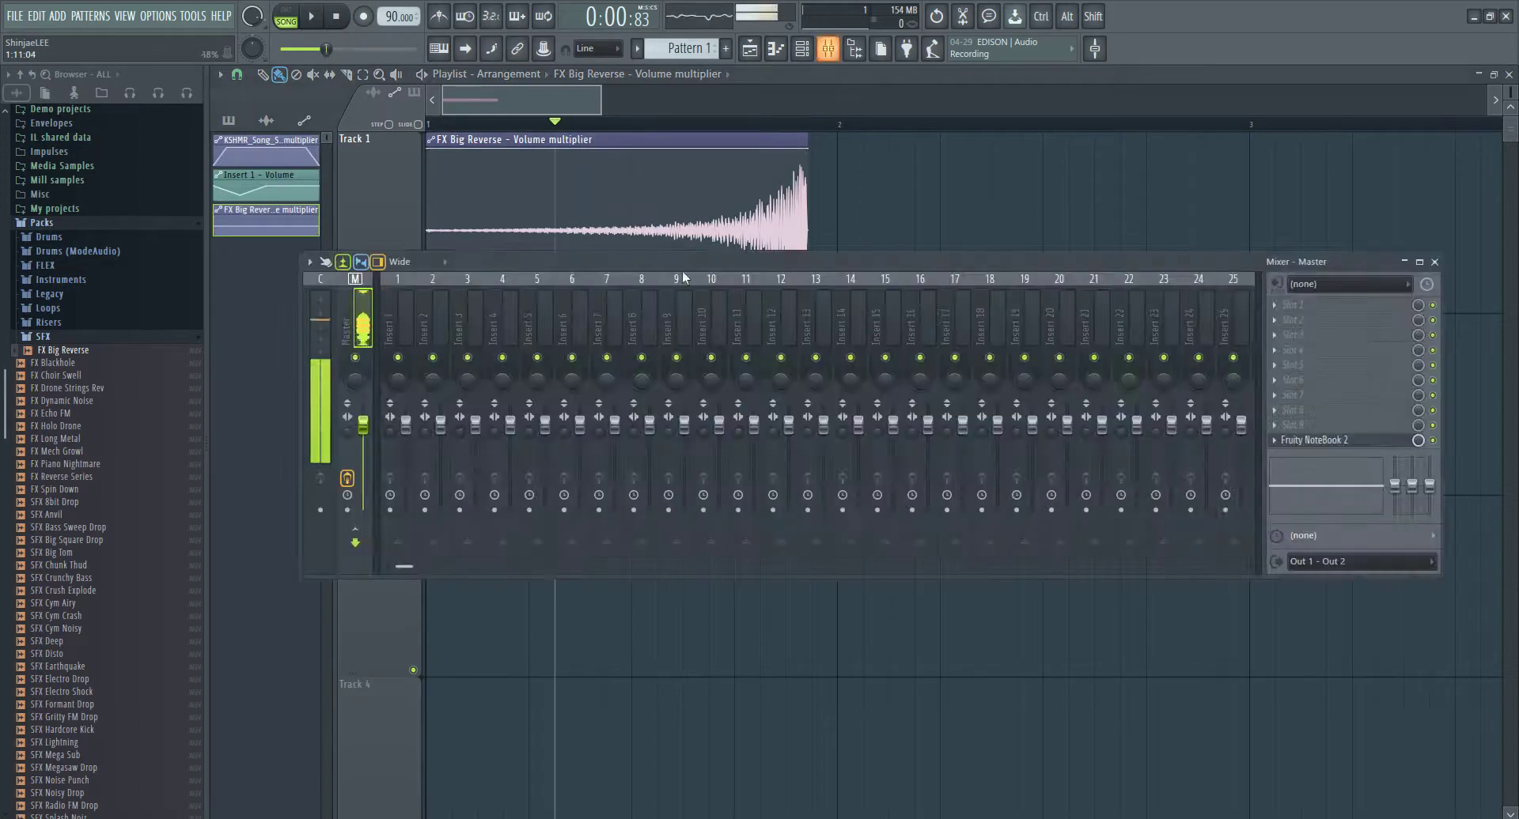
pyautogui.rightClick(407, 425)
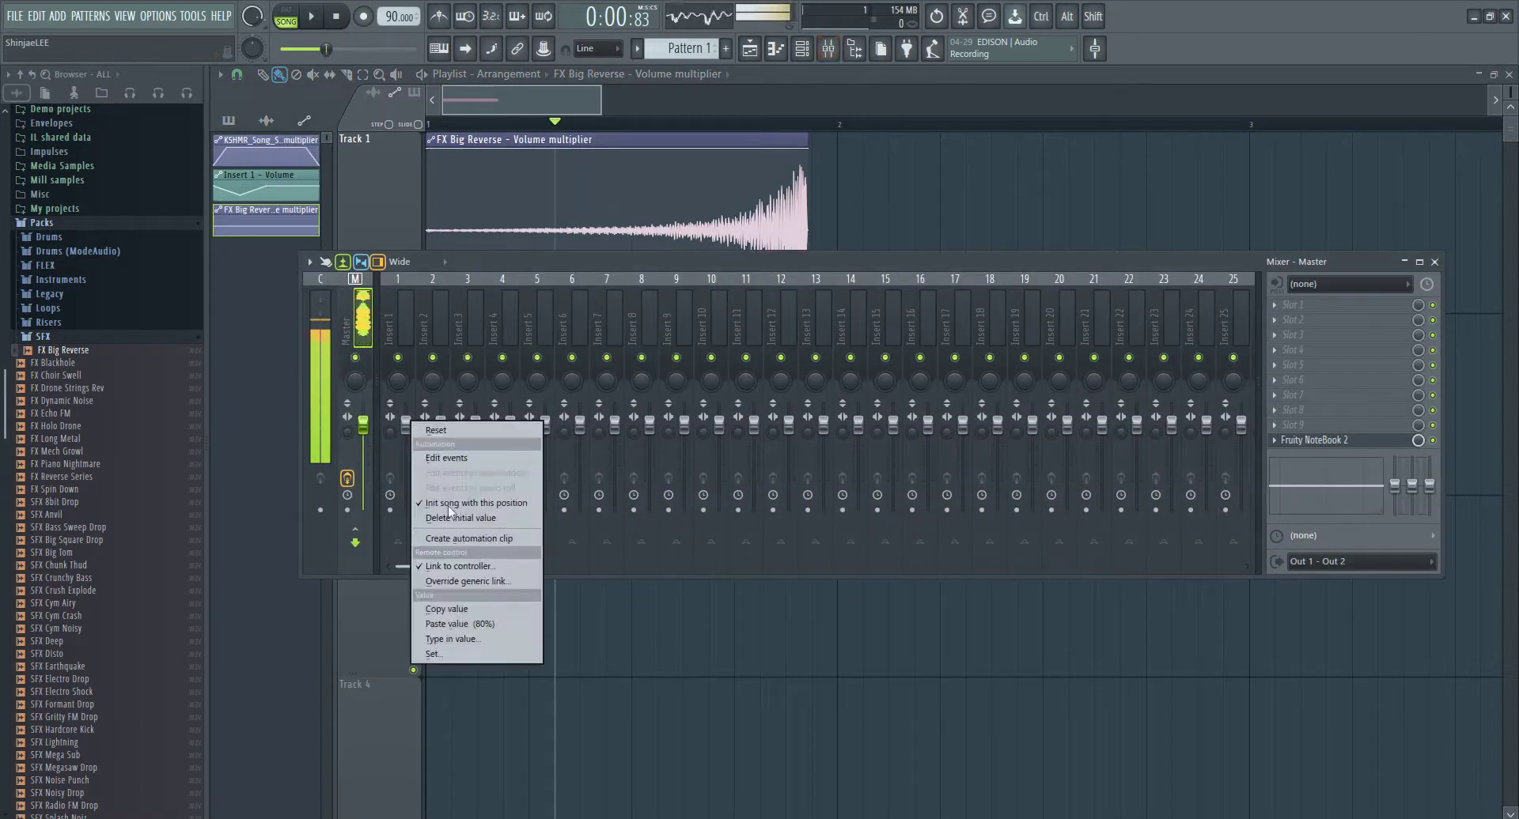
pyautogui.click(475, 541)
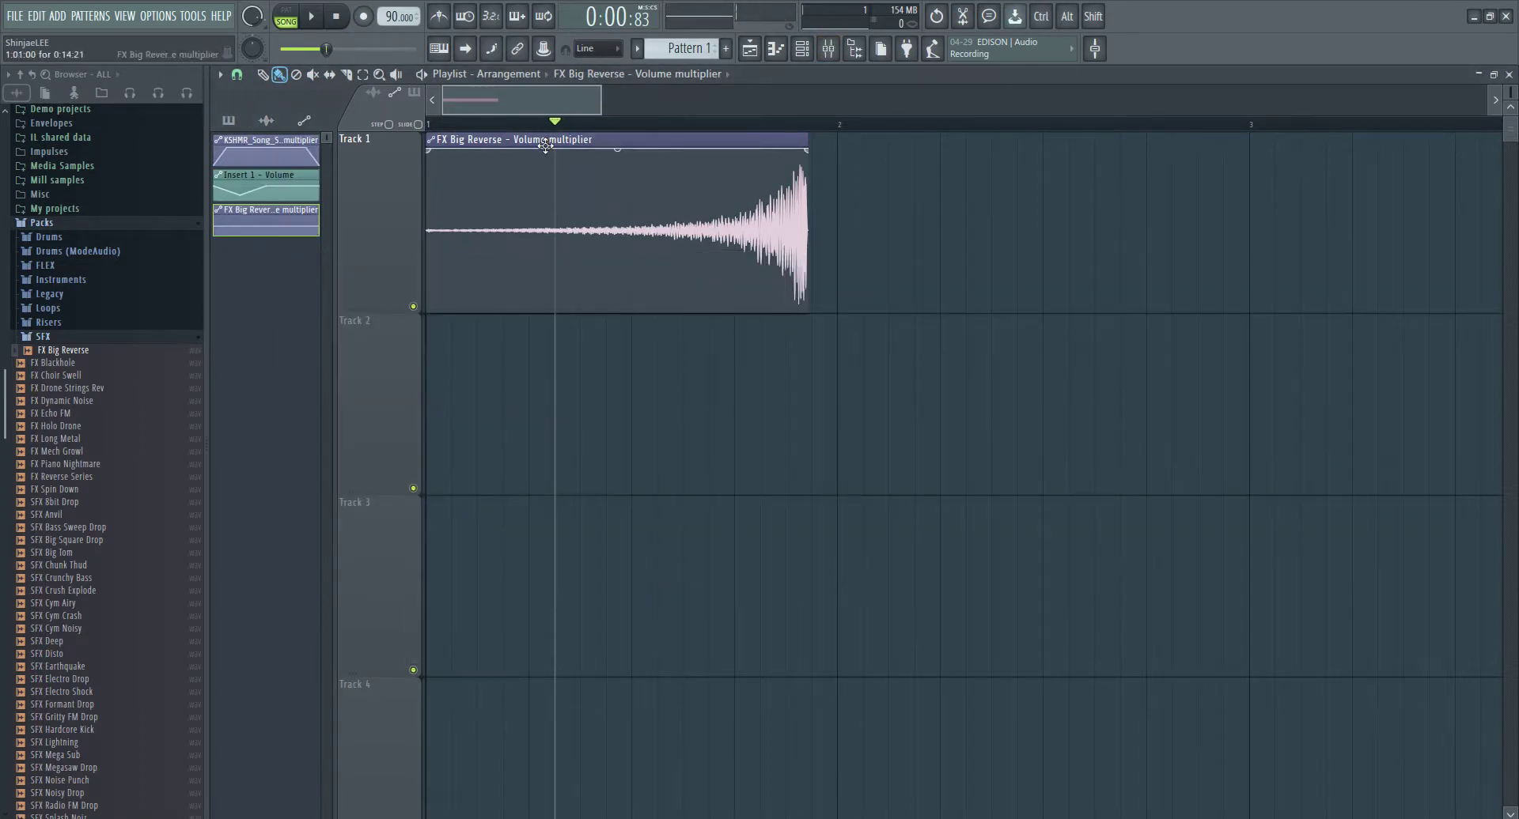
# - Open the channel settings of the FX Big Reverse volume automation clip and review its articulator tools
pyautogui.rightClick(433, 141)
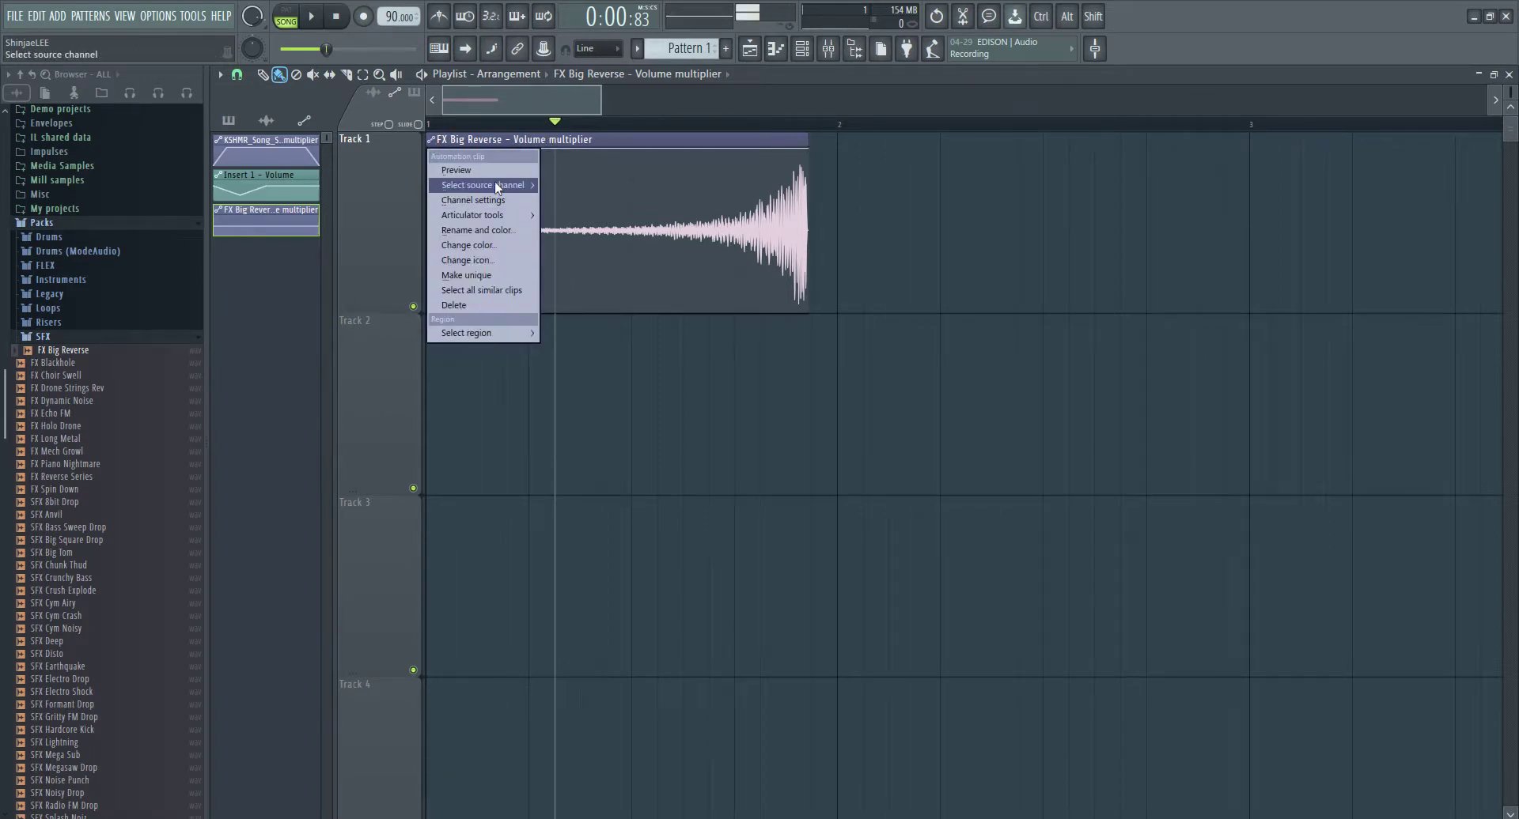
pyautogui.click(614, 141)
pyautogui.doubleClick(613, 141)
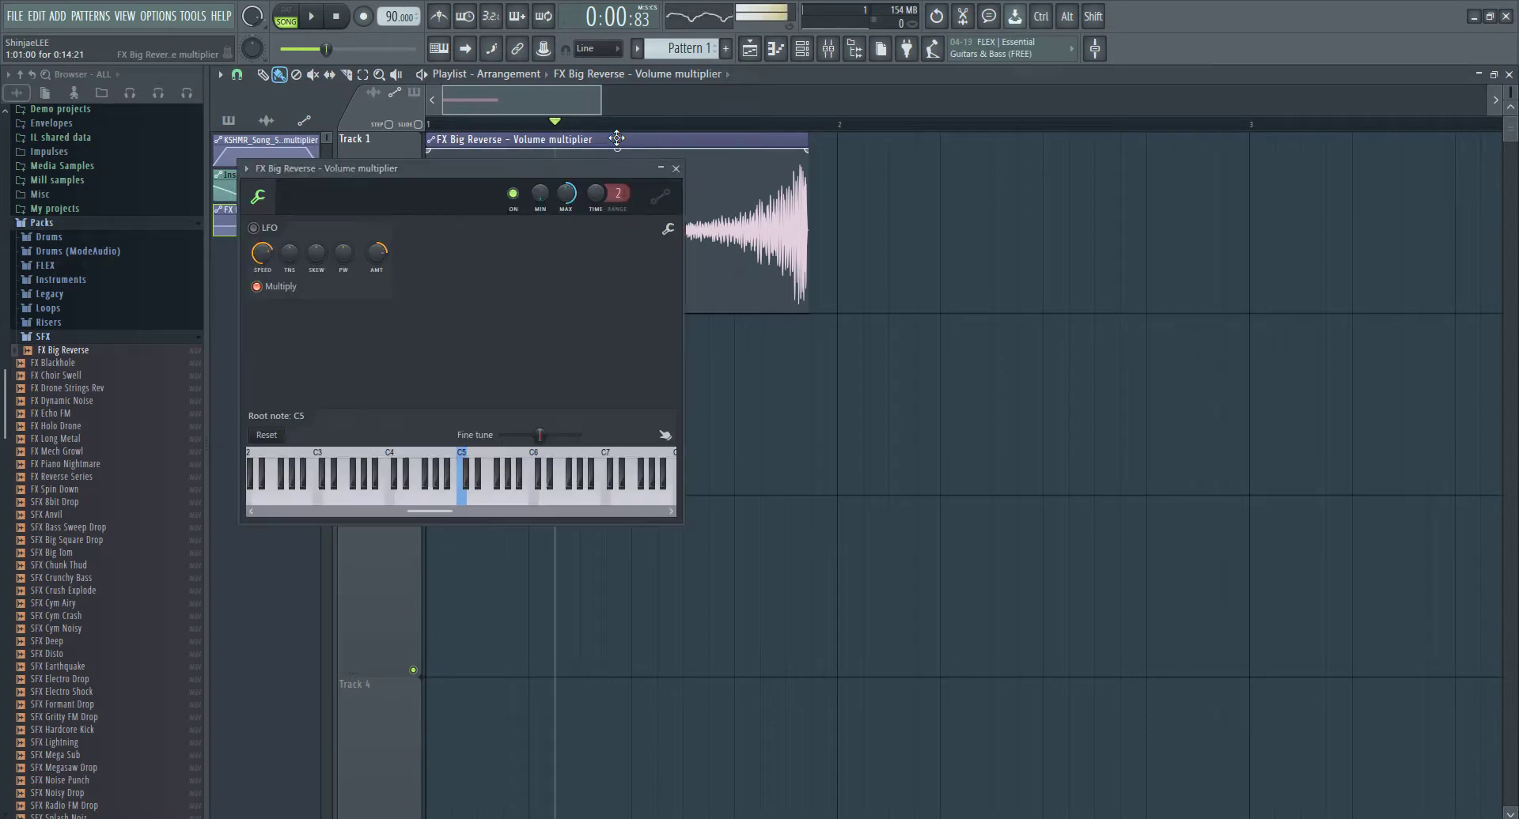
pyautogui.moveTo(547, 171); pyautogui.dragTo(856, 361)
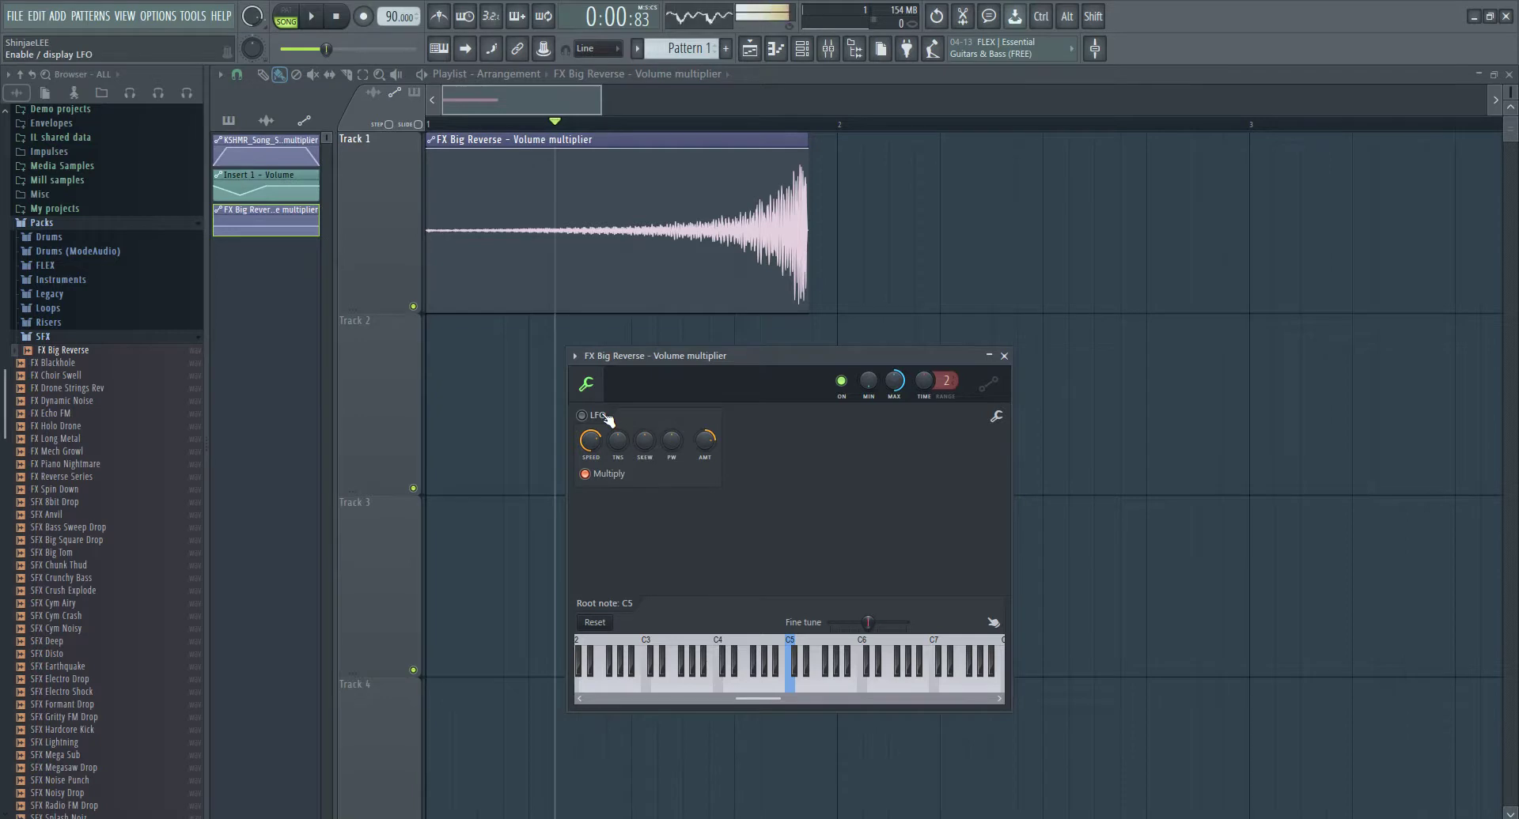
pyautogui.click(995, 417)
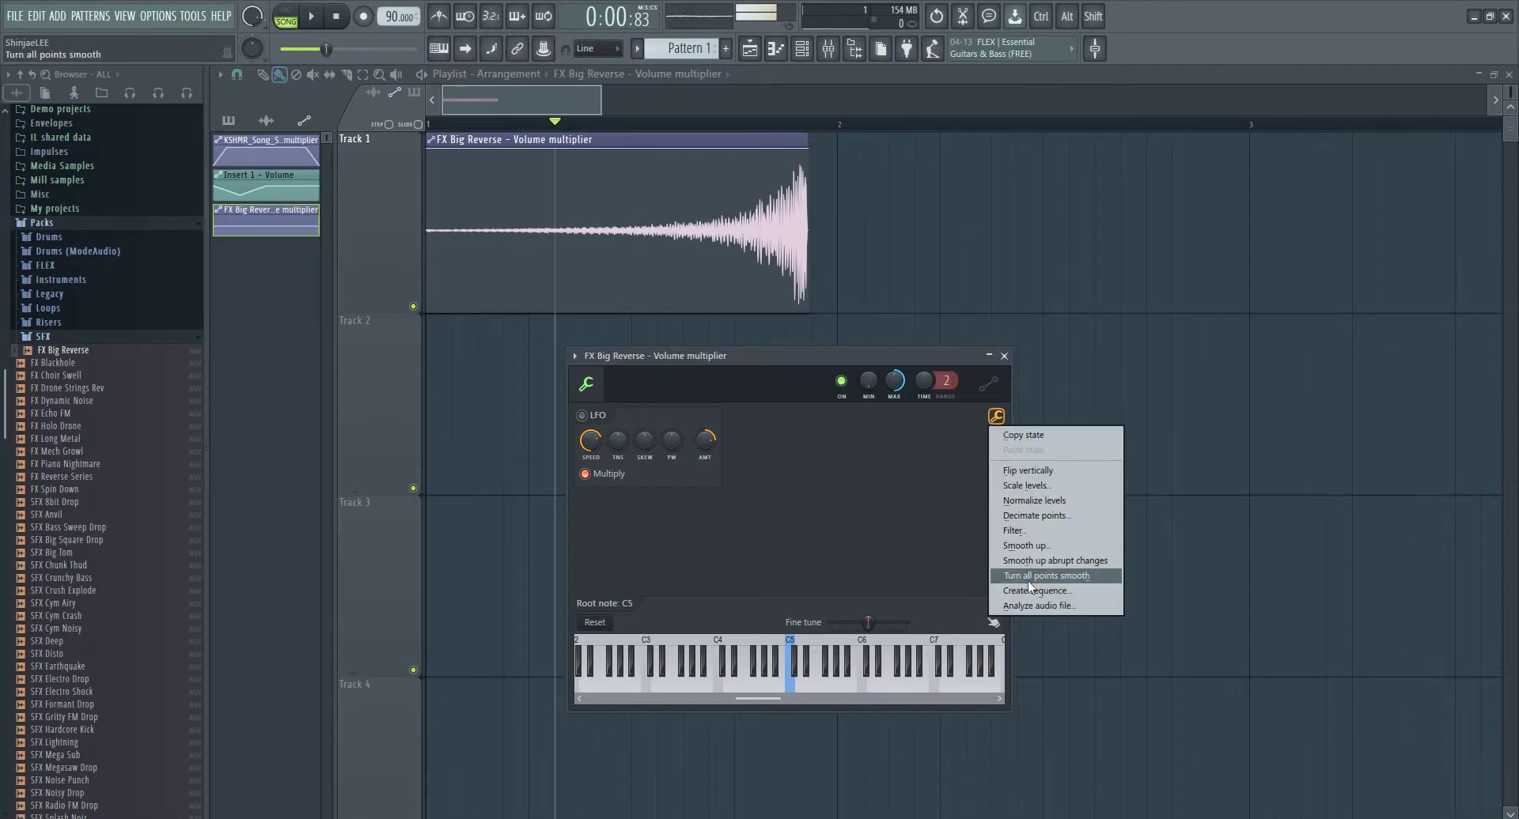
pyautogui.click(730, 528)
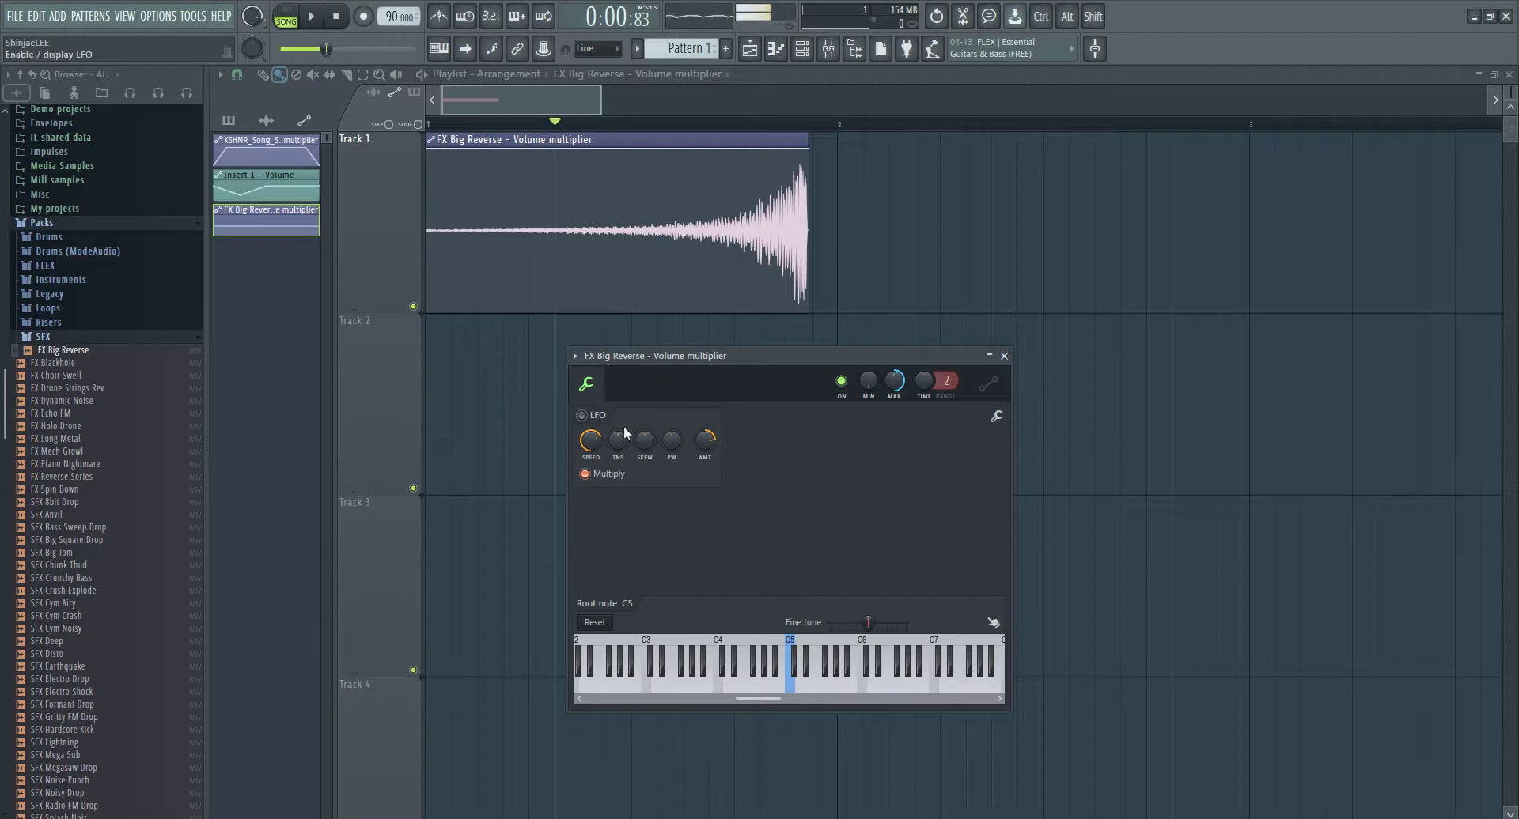
# - Enable the LFO on the volume automation clip, slow its speed, and raise its tension and amount
pyautogui.click(582, 415)
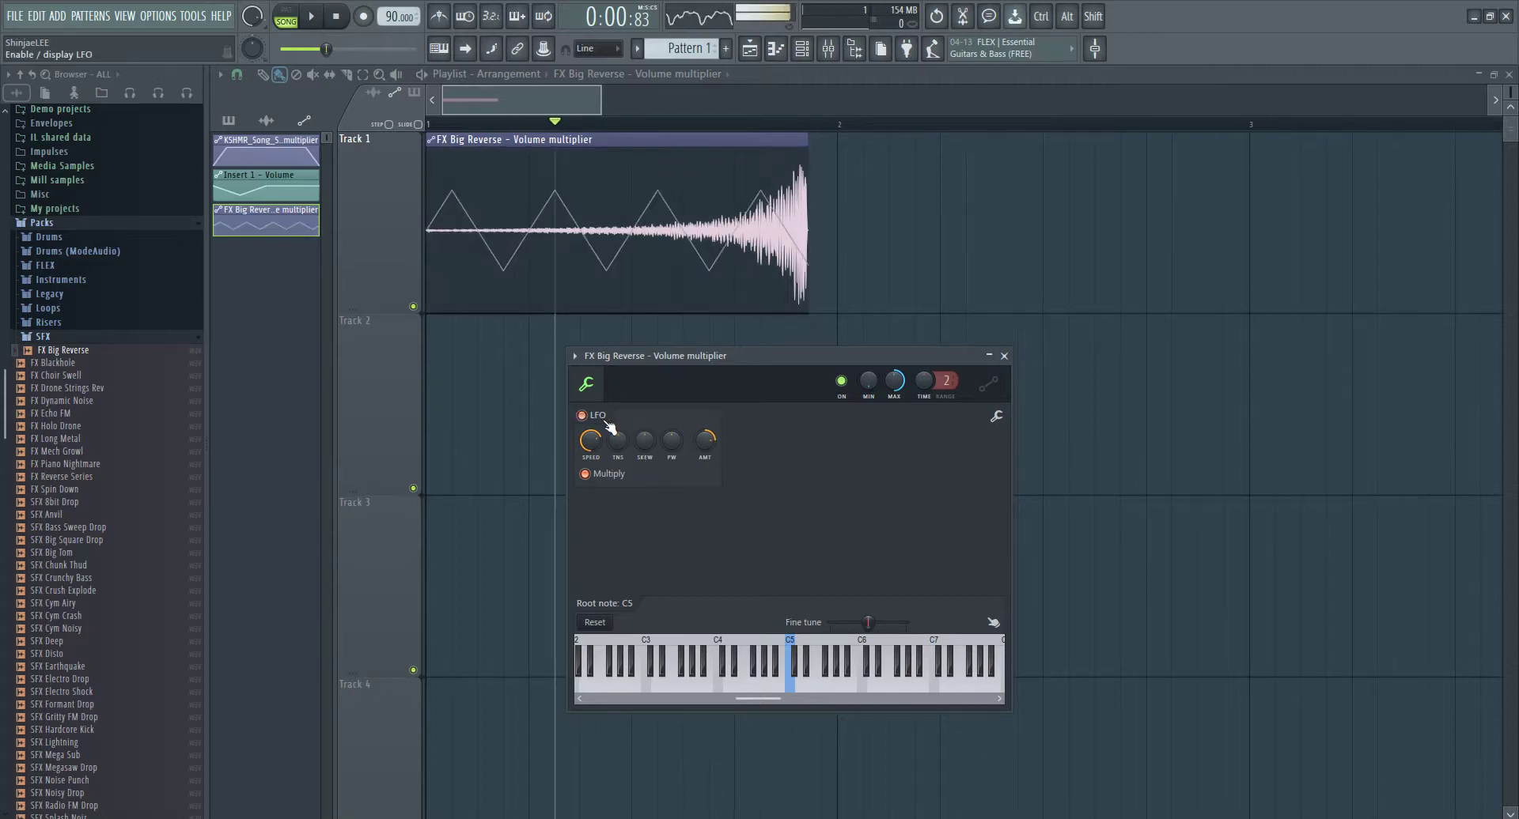
pyautogui.moveTo(700, 449); pyautogui.dragTo(591, 448)
# - Create an automation clip for the LFO speed, and move its end point up and back to the end of the audio clip
pyautogui.rightClick(590, 449)
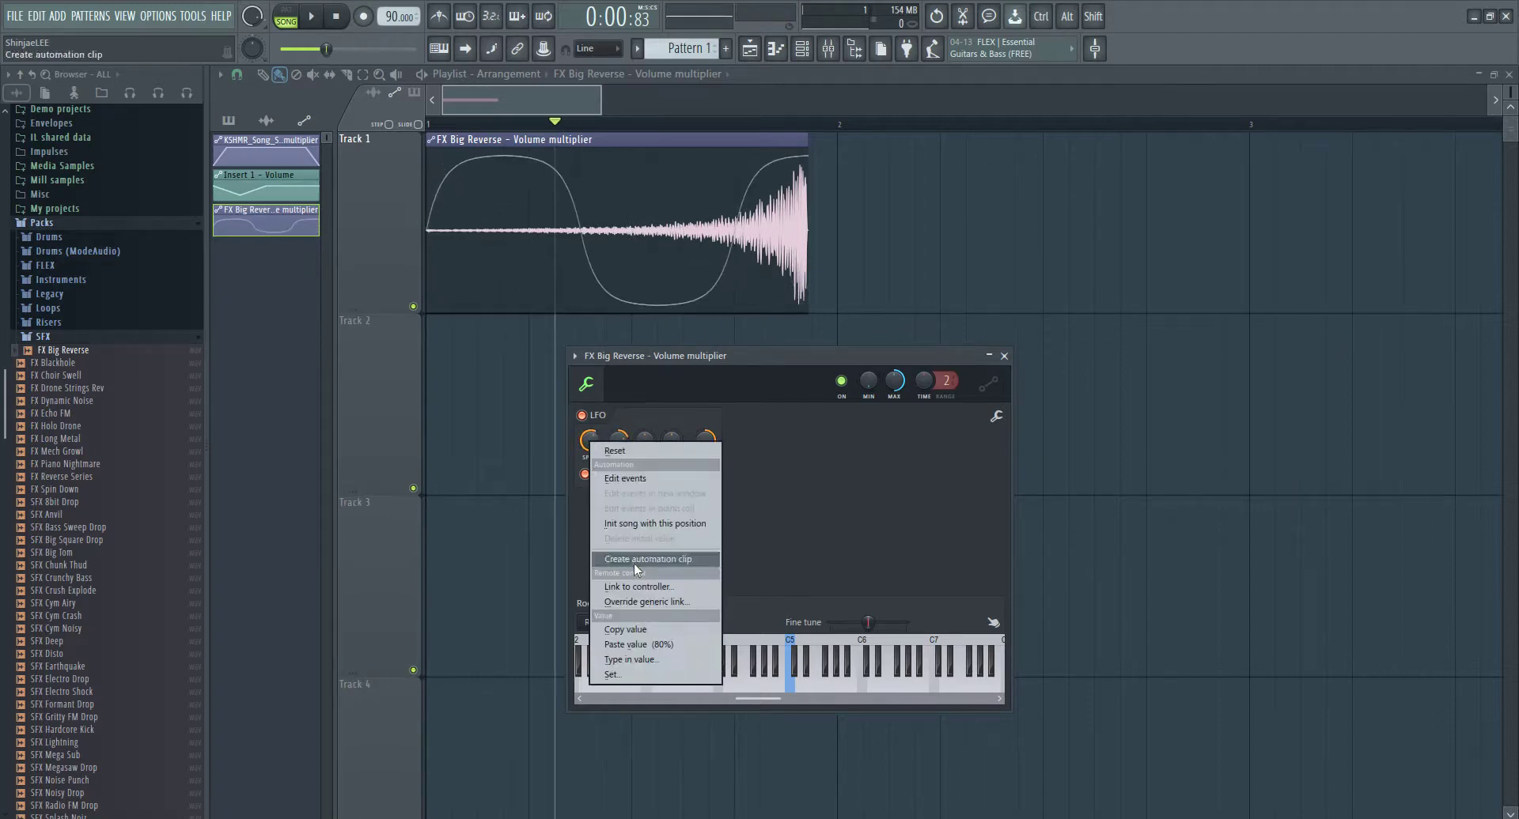
pyautogui.click(640, 560)
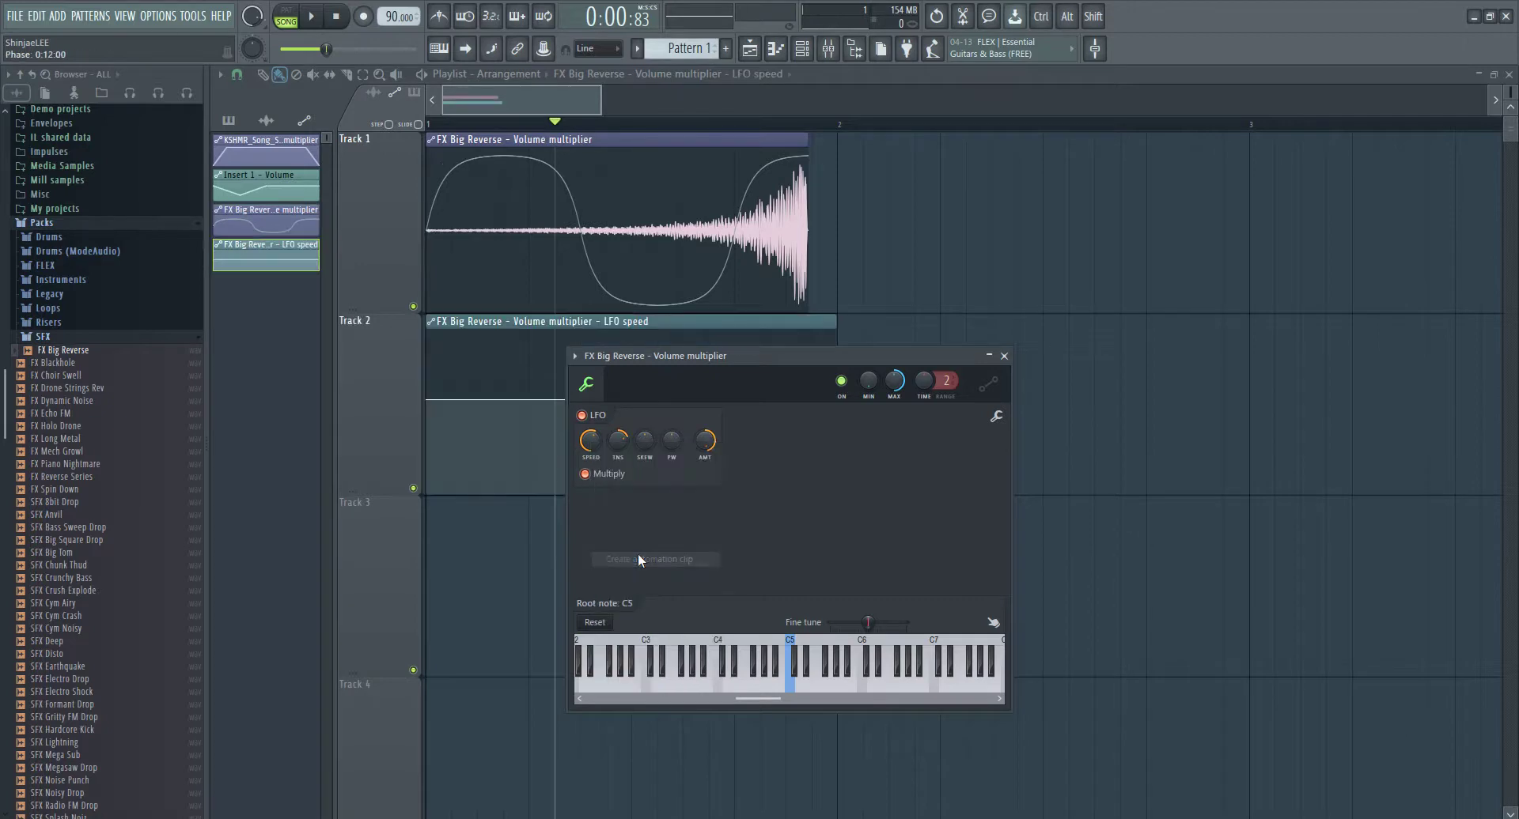
pyautogui.press('Escape')
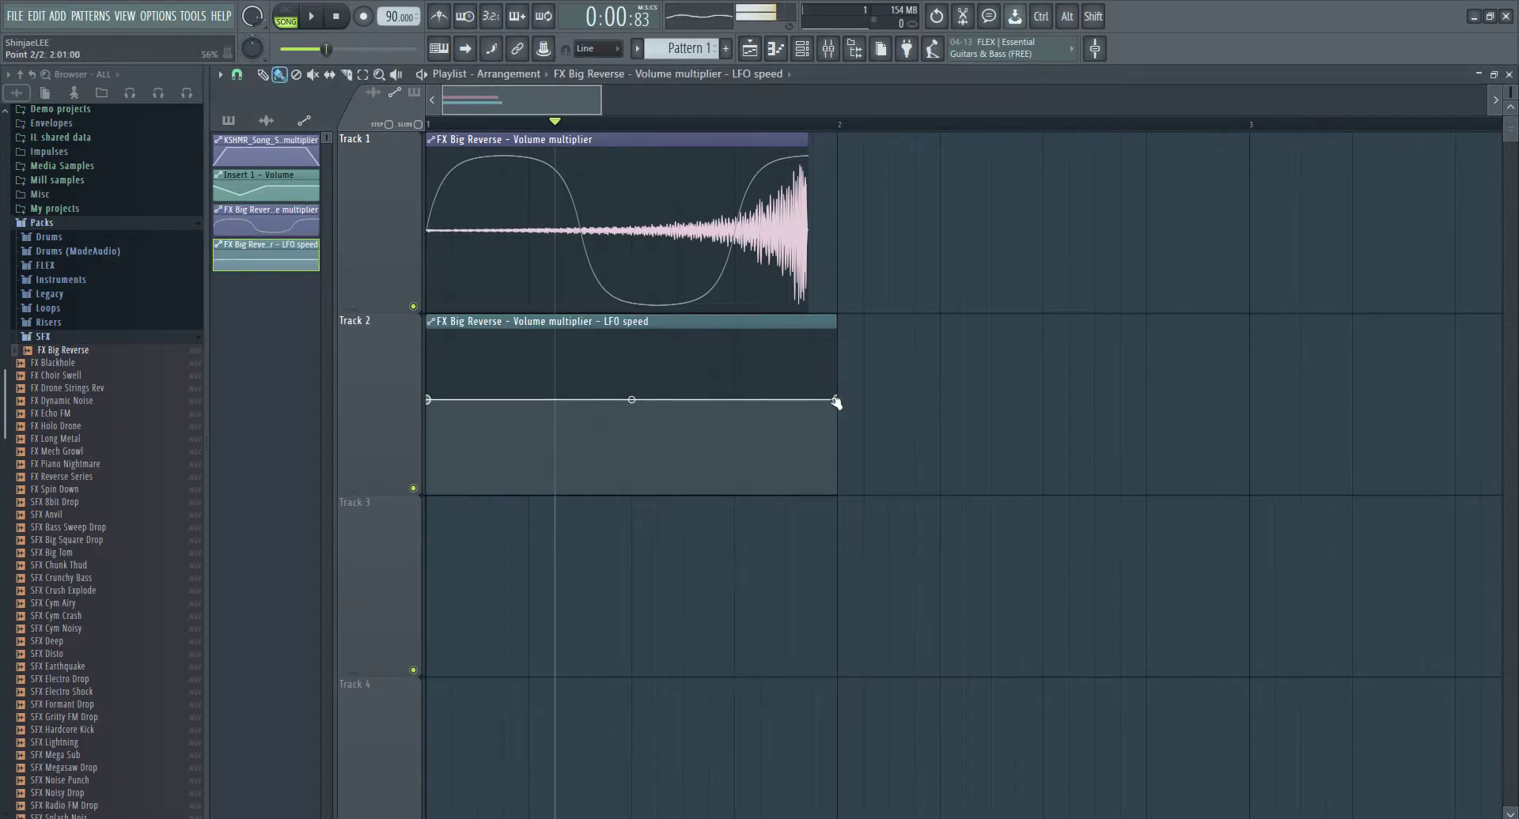
pyautogui.moveTo(834, 399); pyautogui.dragTo(809, 345)
# - Play the arrangement from the start to hear the LFO speed automation, and stop playback
pyautogui.click(734, 124)
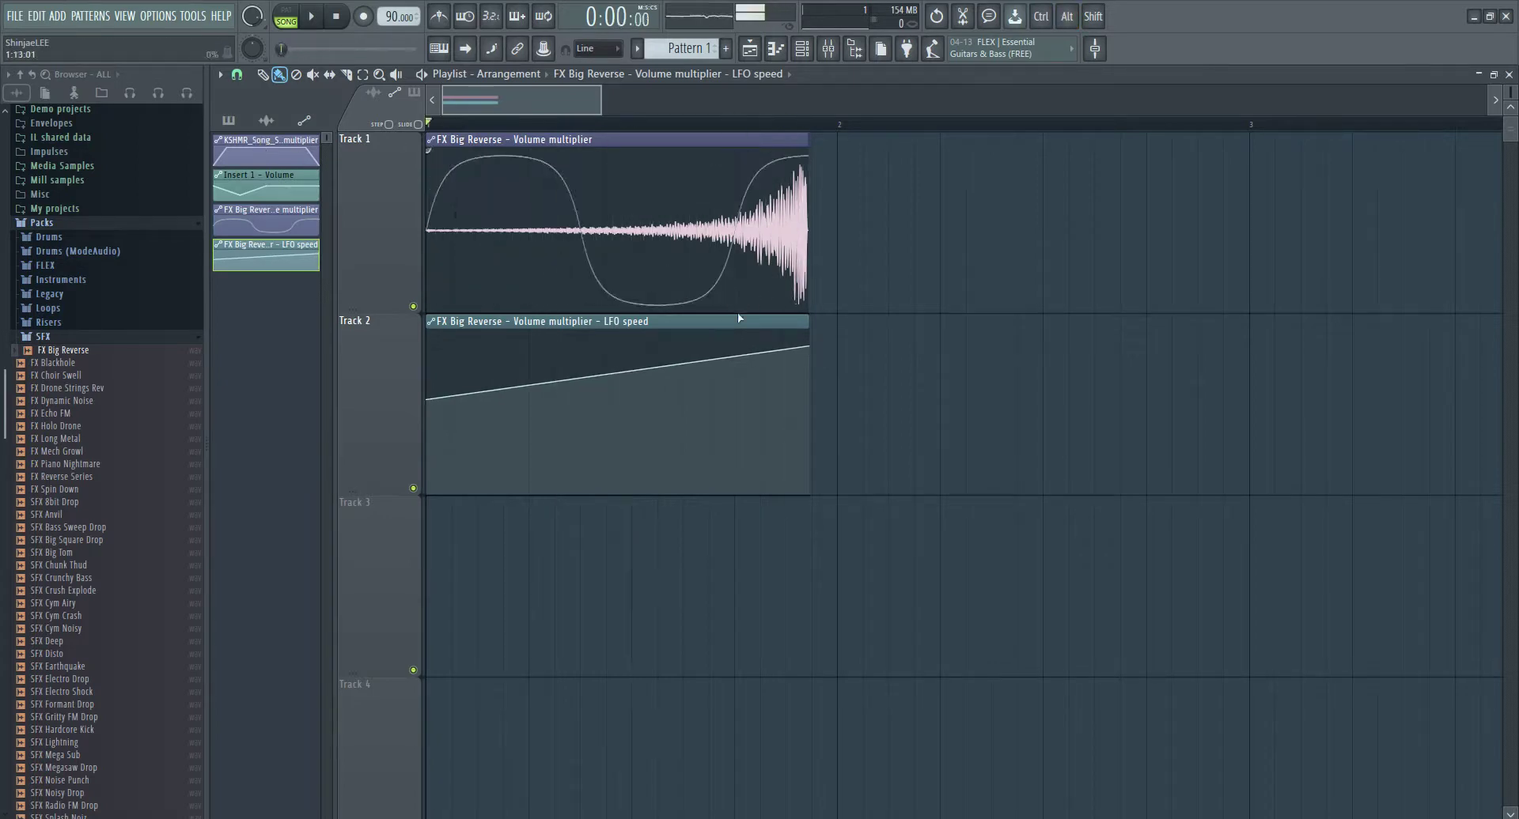
pyautogui.press('space')
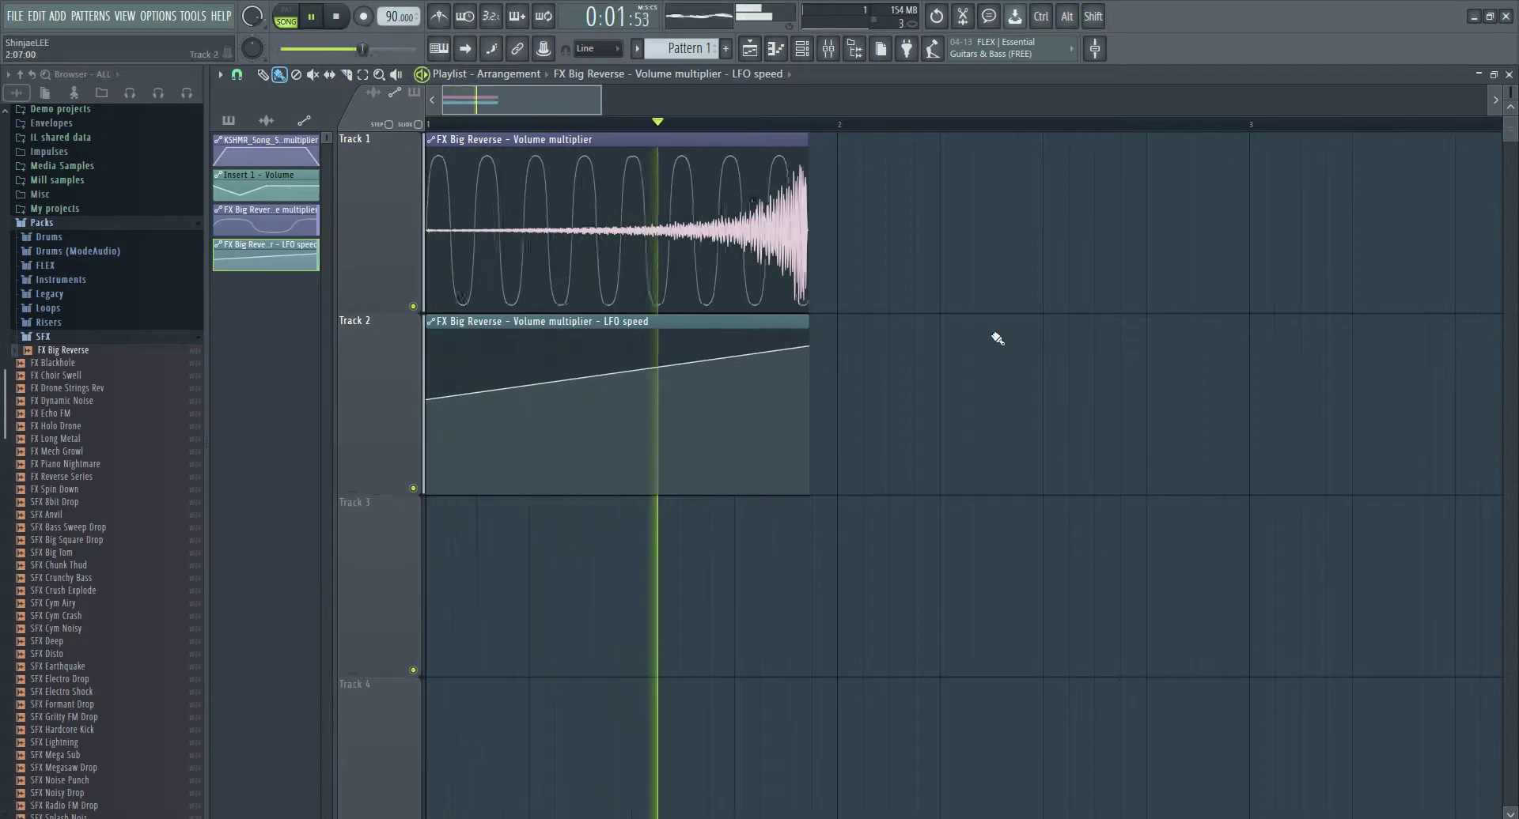
pyautogui.press('space')
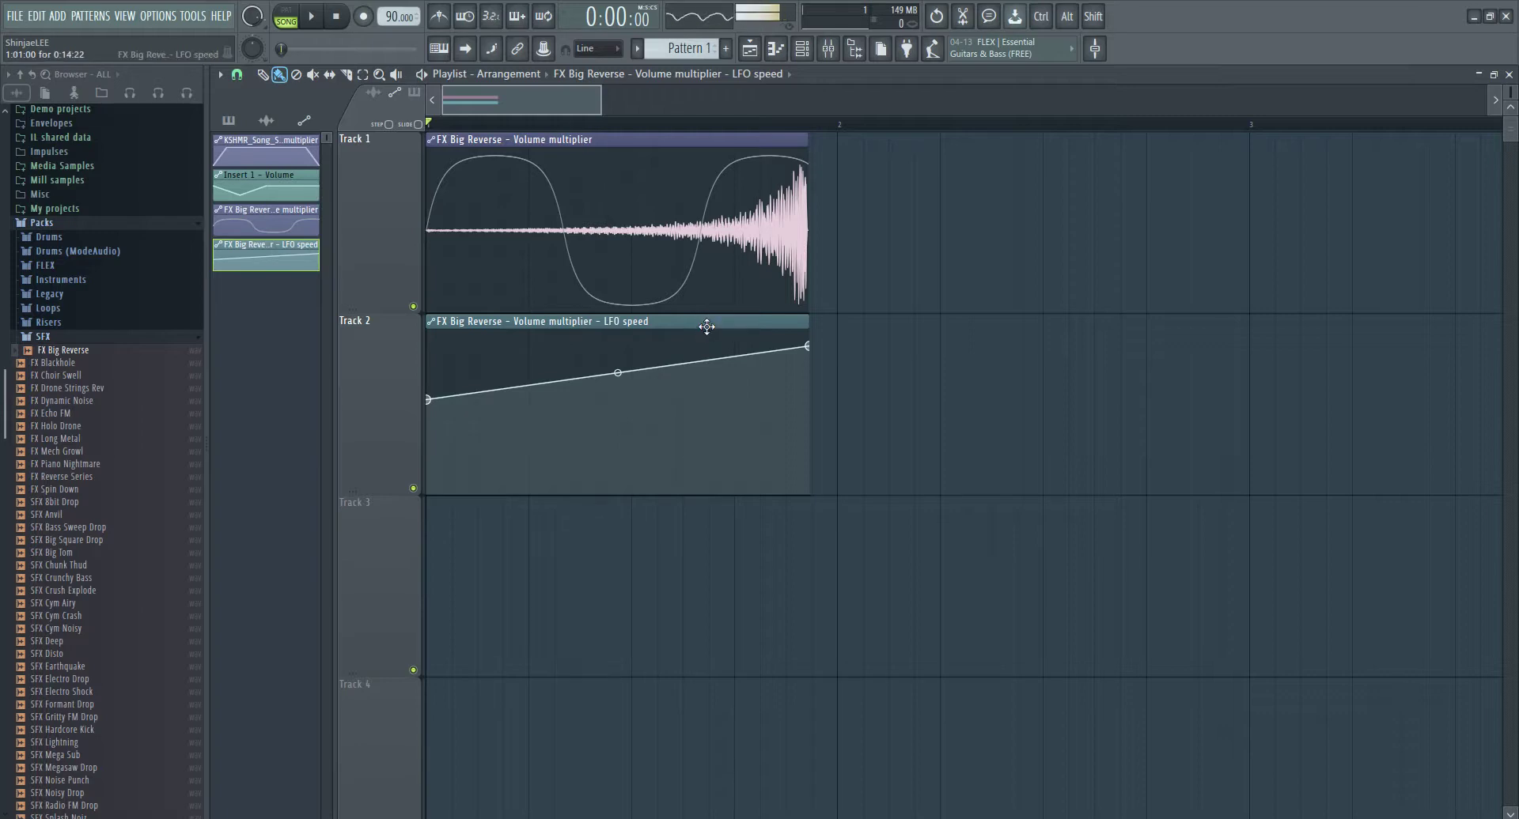
# - Reopen the FX Big Reverse volume automation clip's channel settings and examine the articulator tools list
pyautogui.doubleClick(723, 138)
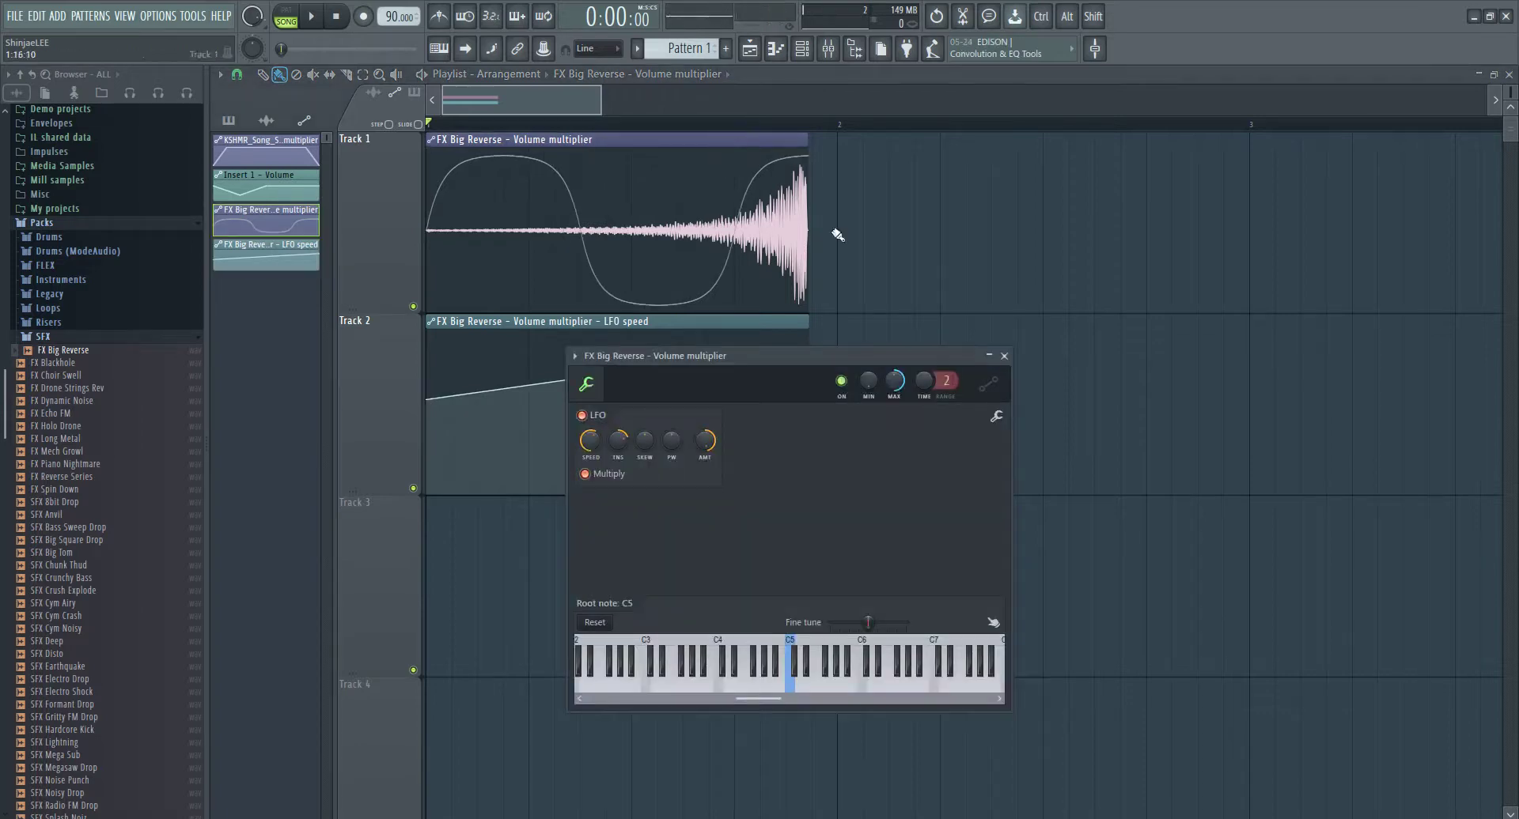
pyautogui.click(996, 416)
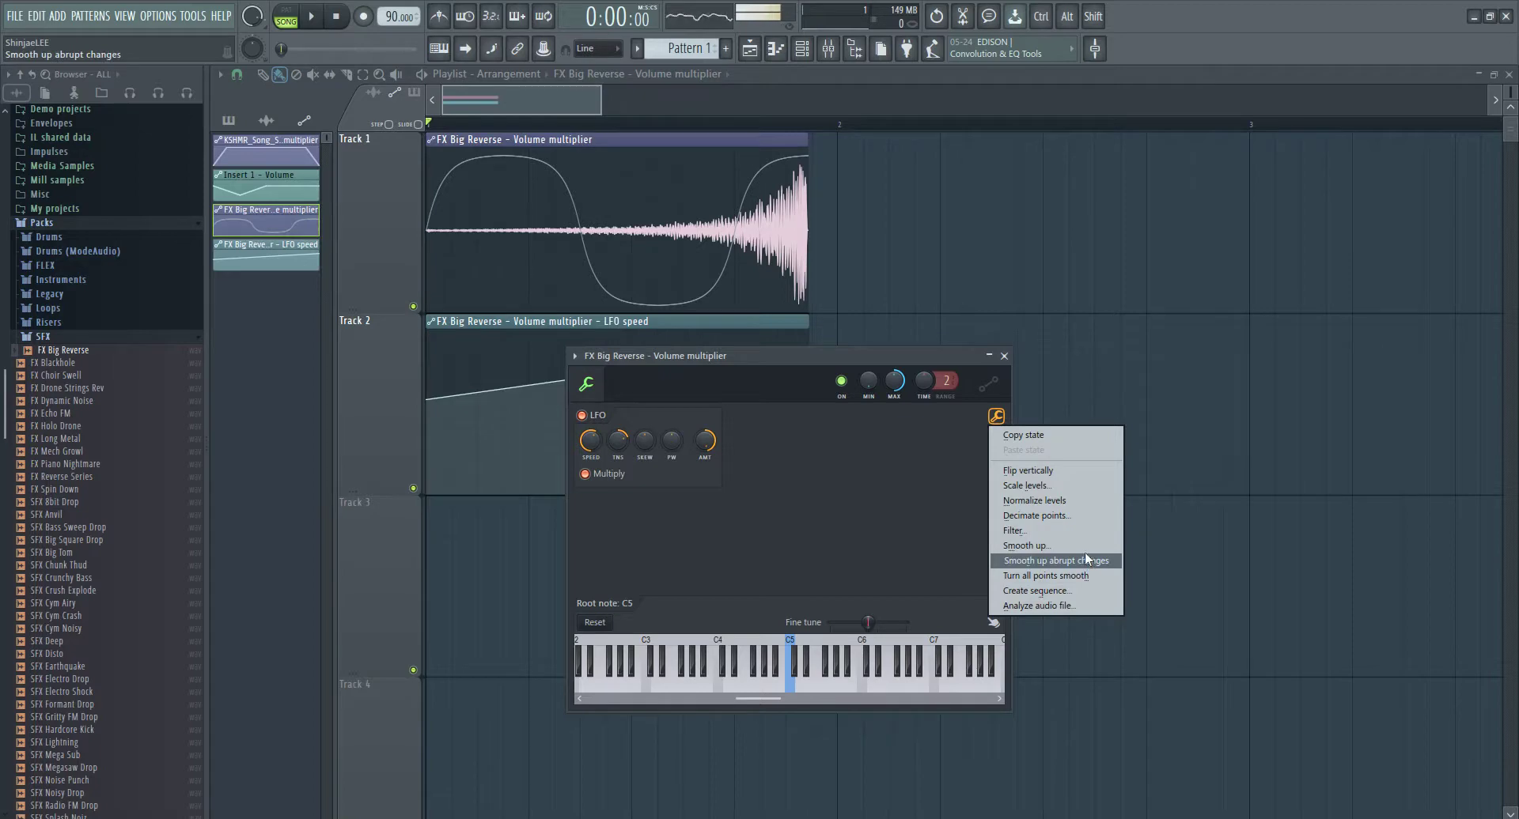
pyautogui.click(872, 528)
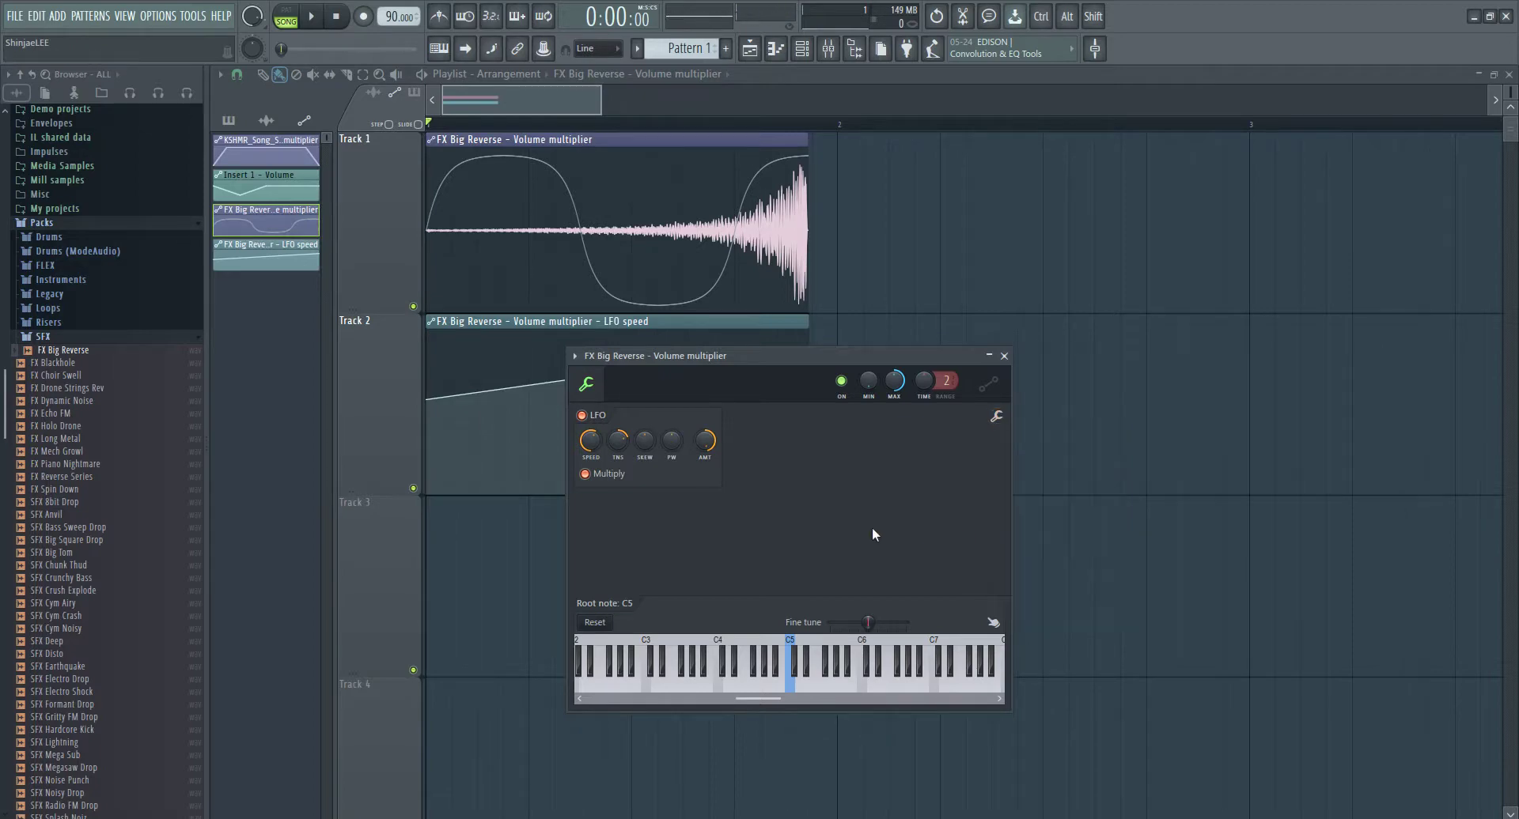
pyautogui.press('Escape')
pyautogui.press('Escape')
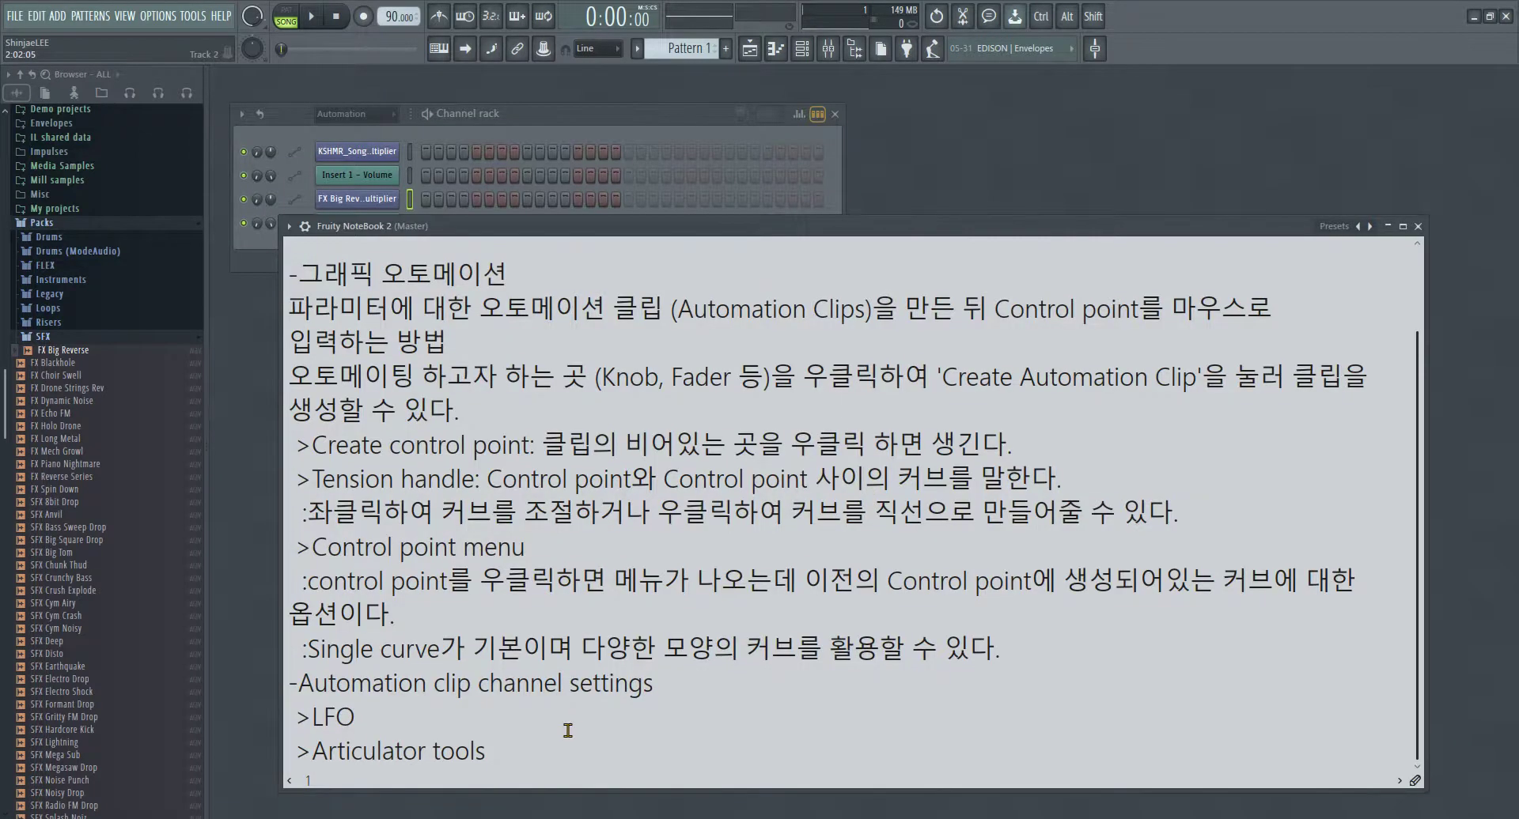
# - Back in the notebook, add the heading "Automation Clip focus" after a blank line below the Articulator tools item
pyautogui.press('Return')
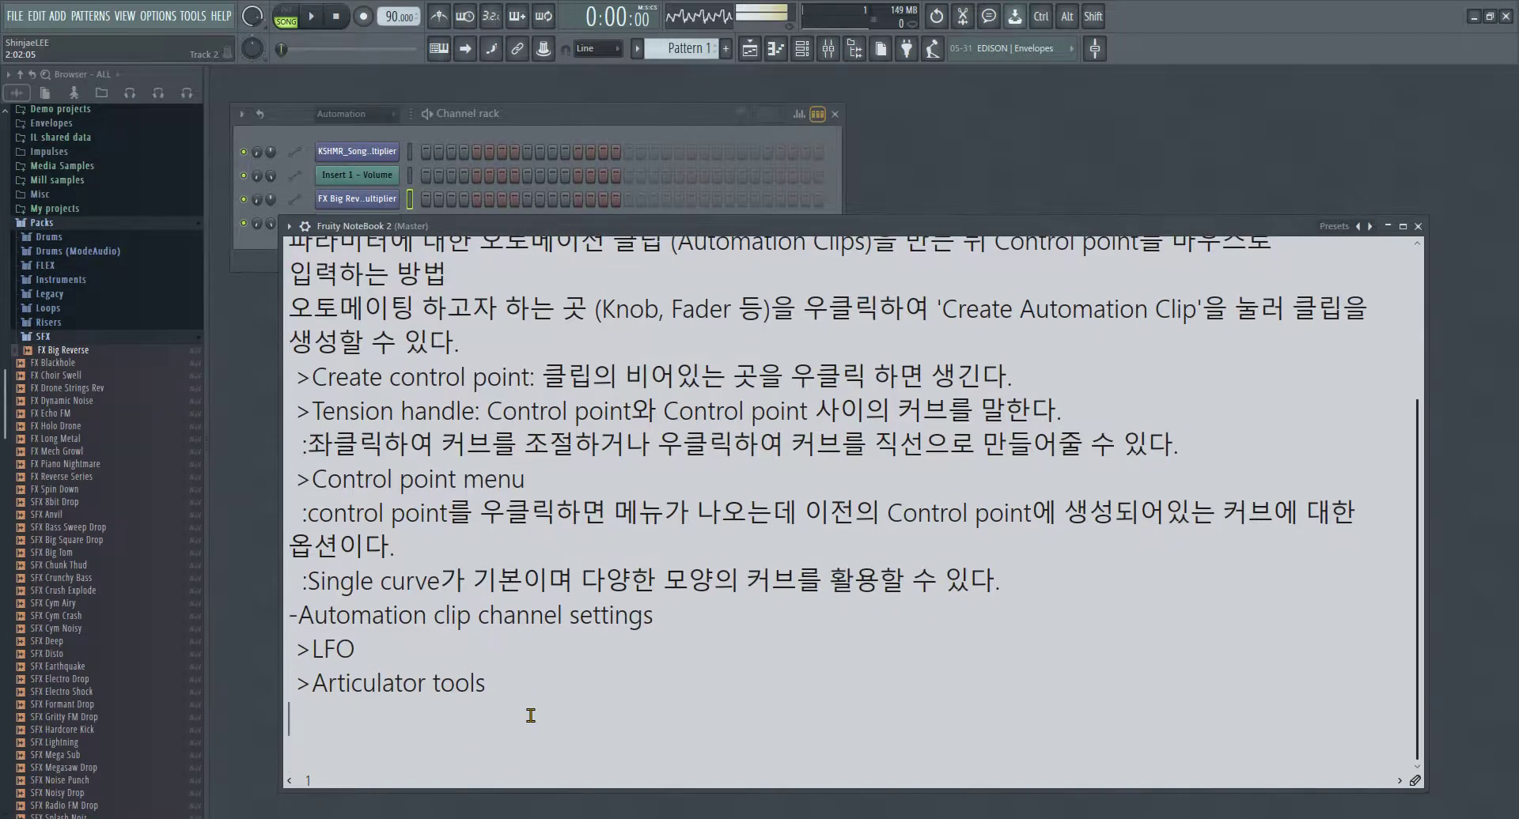
pyautogui.press('Return')
pyautogui.write('Automation c')
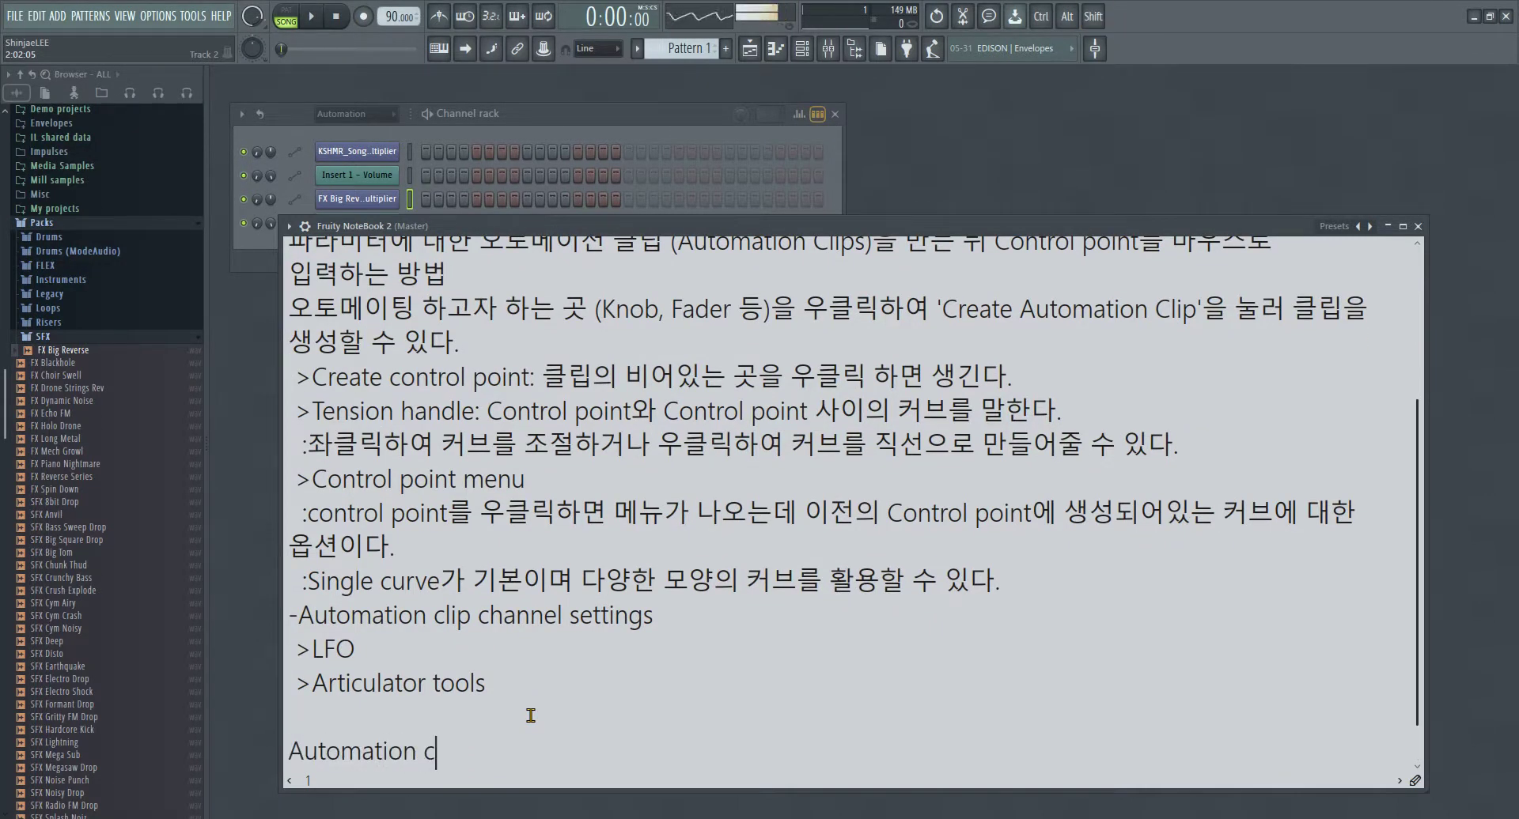
pyautogui.press('BackSpace')
pyautogui.write('Clip focu')
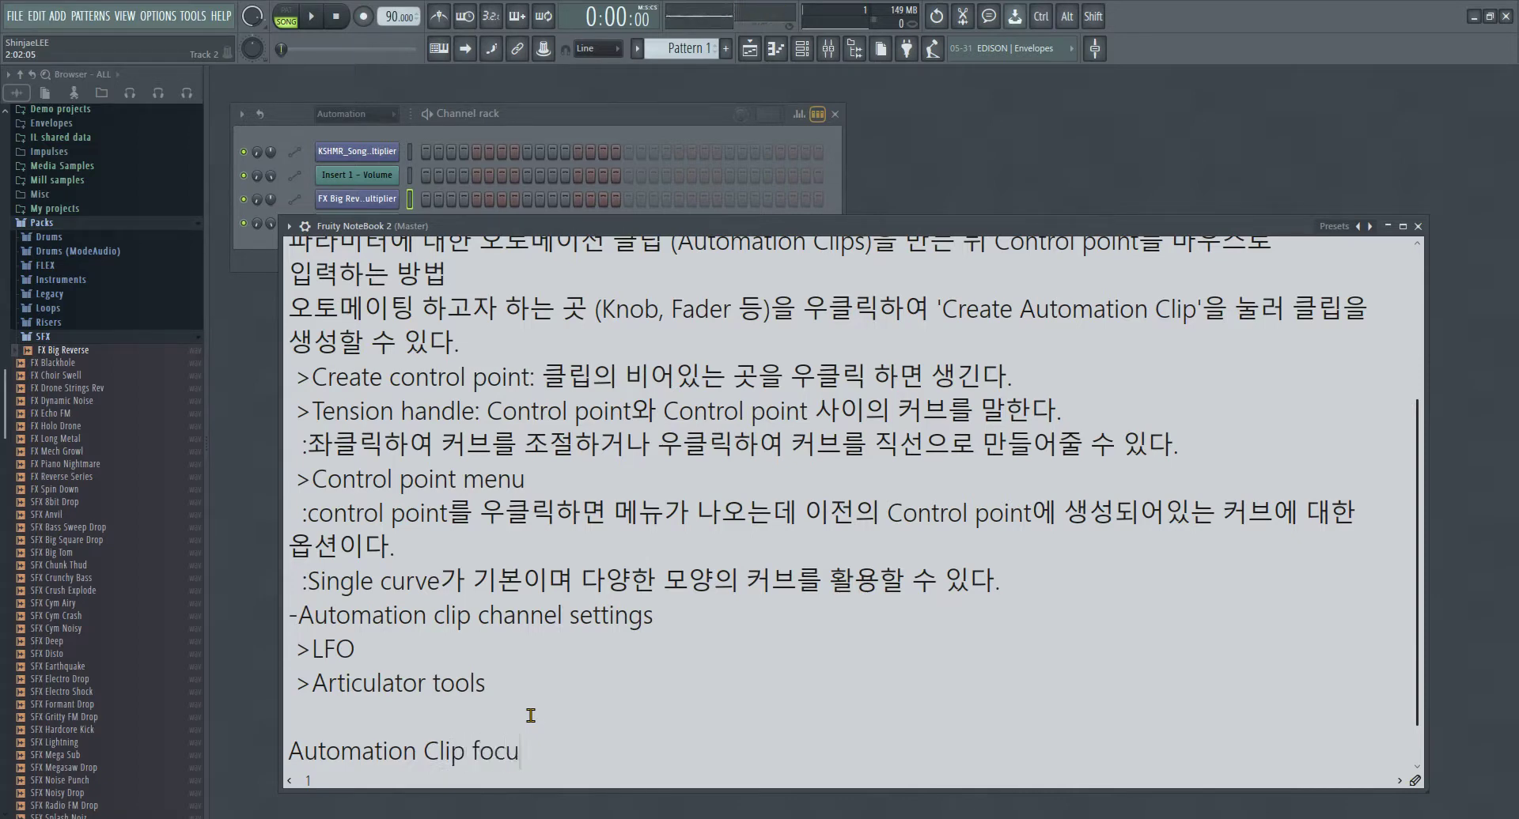
pyautogui.write('s')
pyautogui.press('Return')
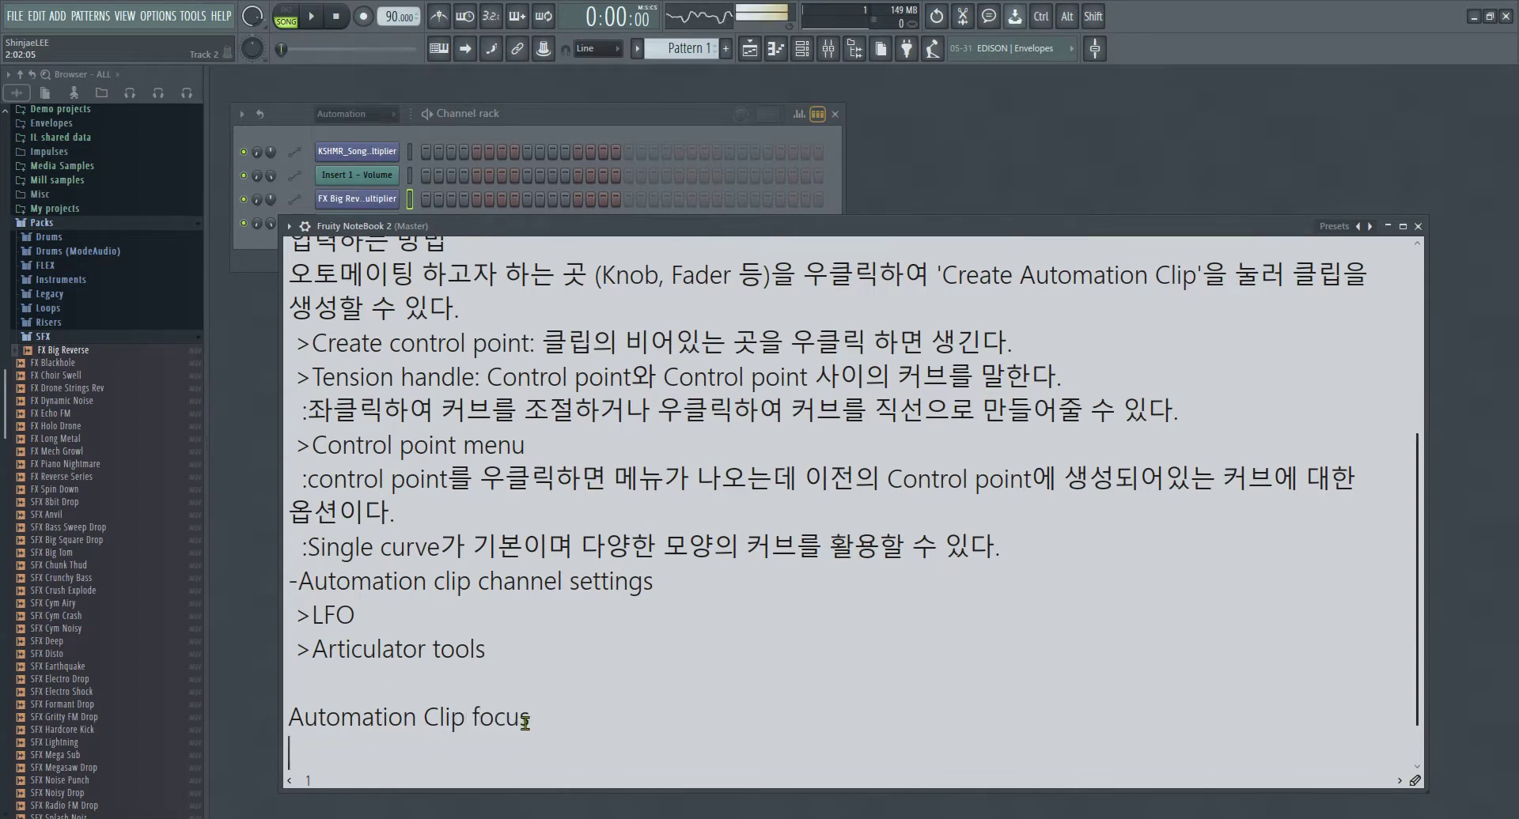
# - Back in the playlist, cycle the focus through audio clips, automation clips and patterns, and leave it on automation clips
pyautogui.press('F5')
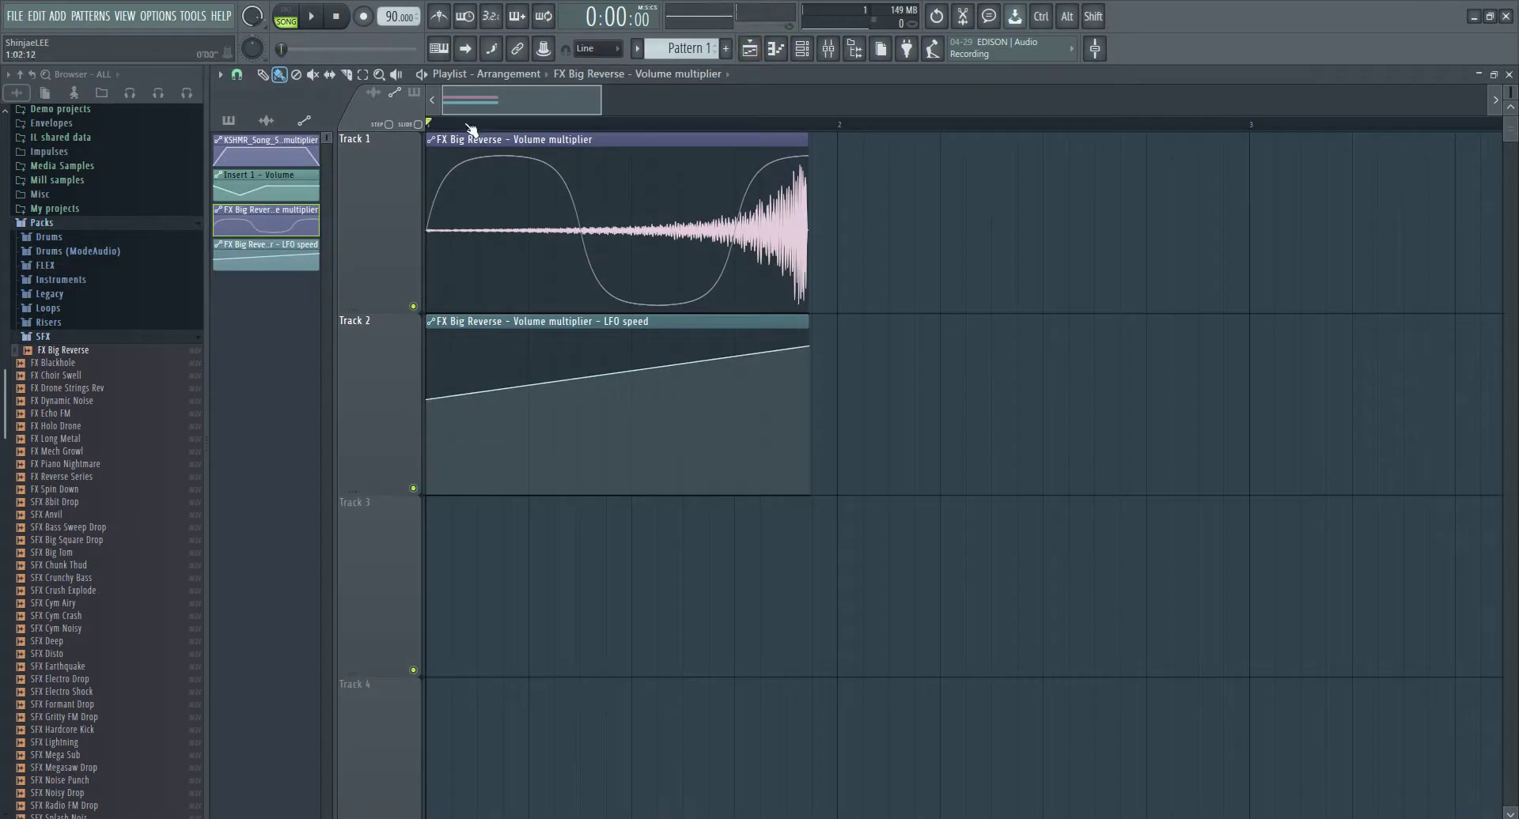
pyautogui.click(374, 93)
pyautogui.click(394, 92)
pyautogui.click(413, 93)
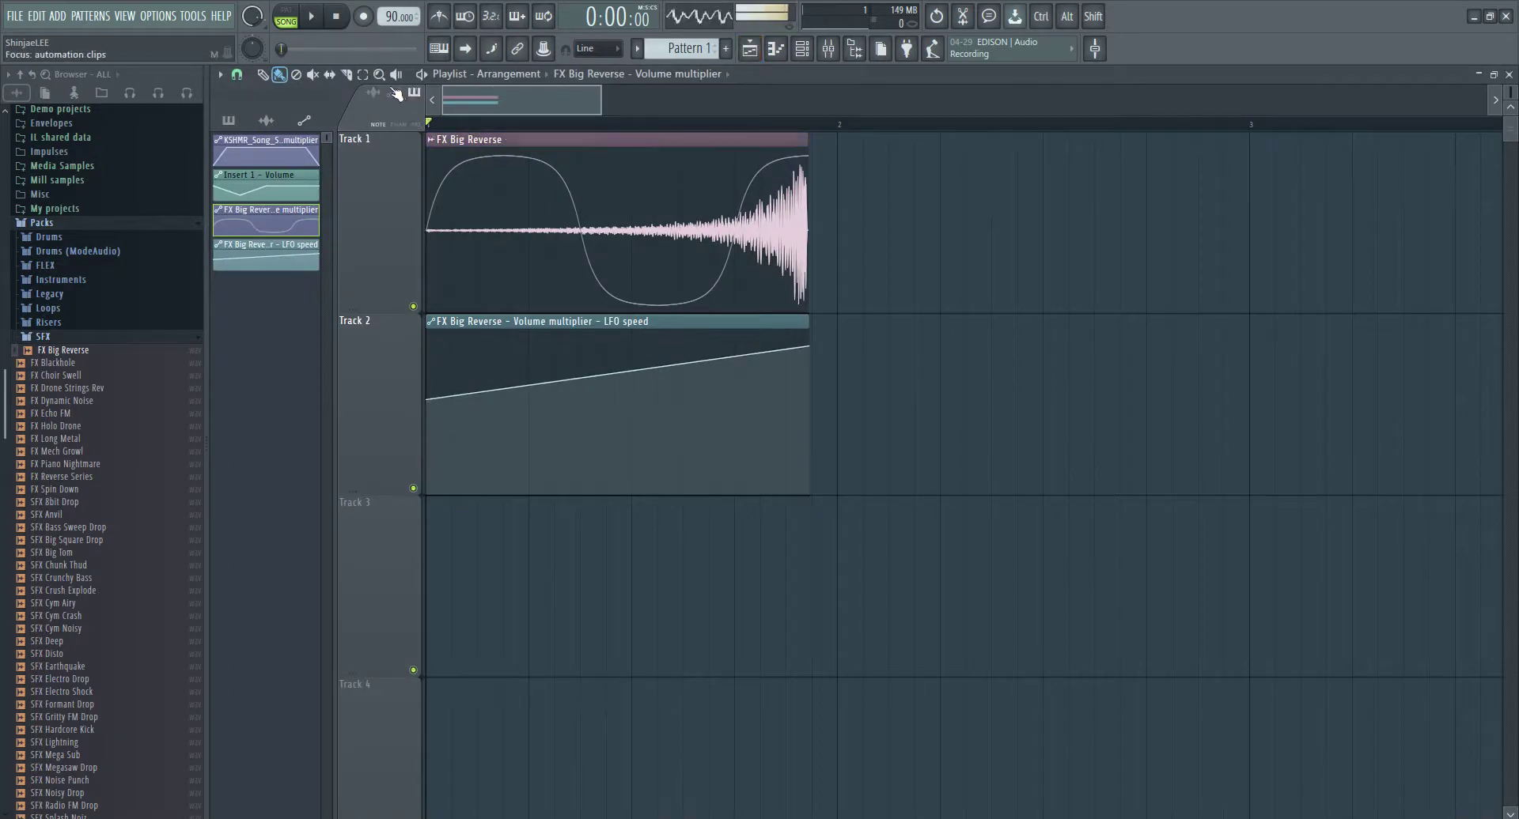
pyautogui.click(394, 93)
pyautogui.click(374, 92)
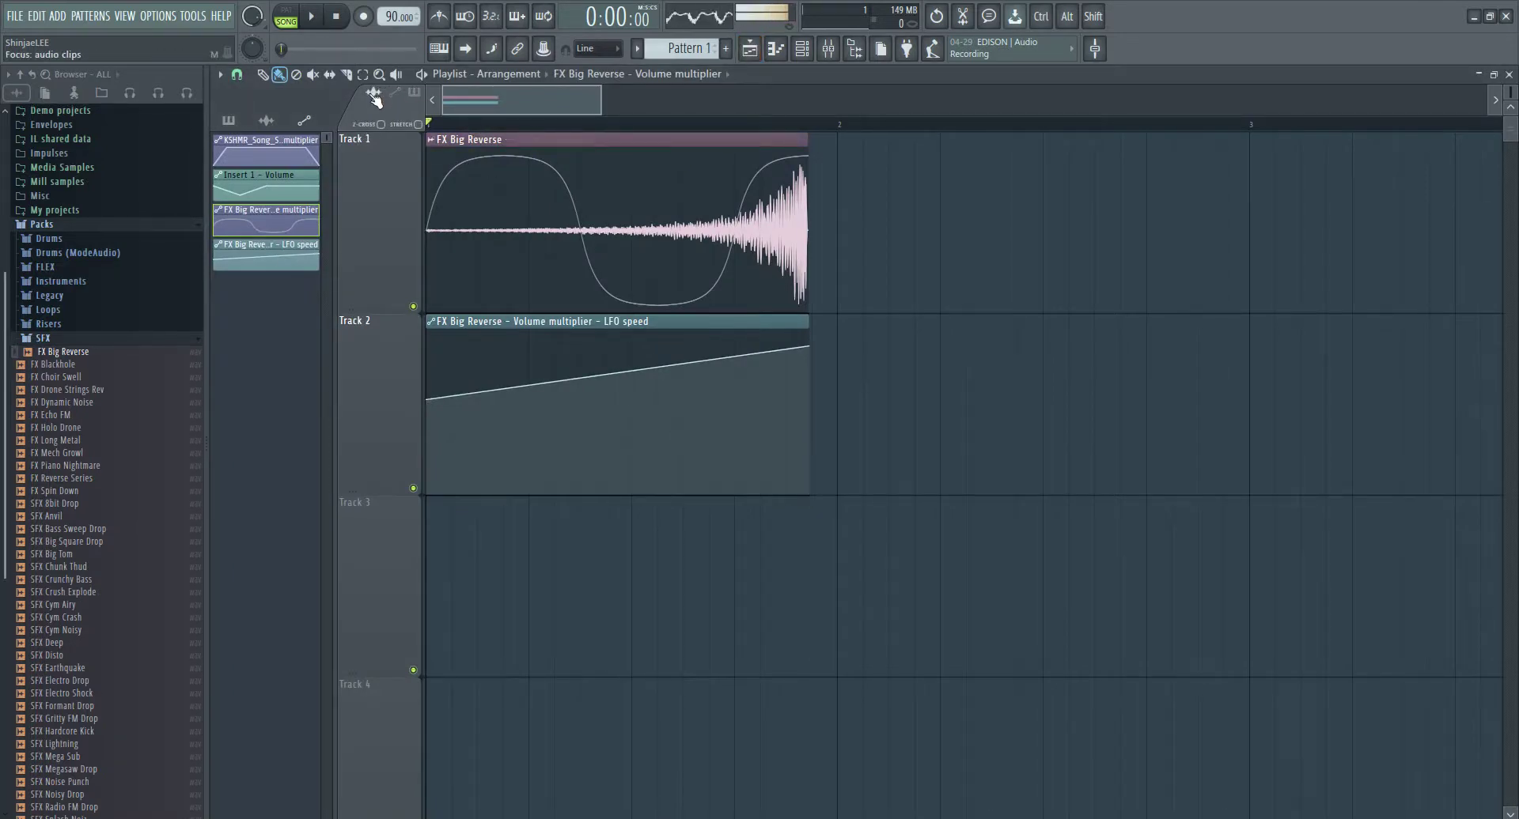
pyautogui.click(396, 93)
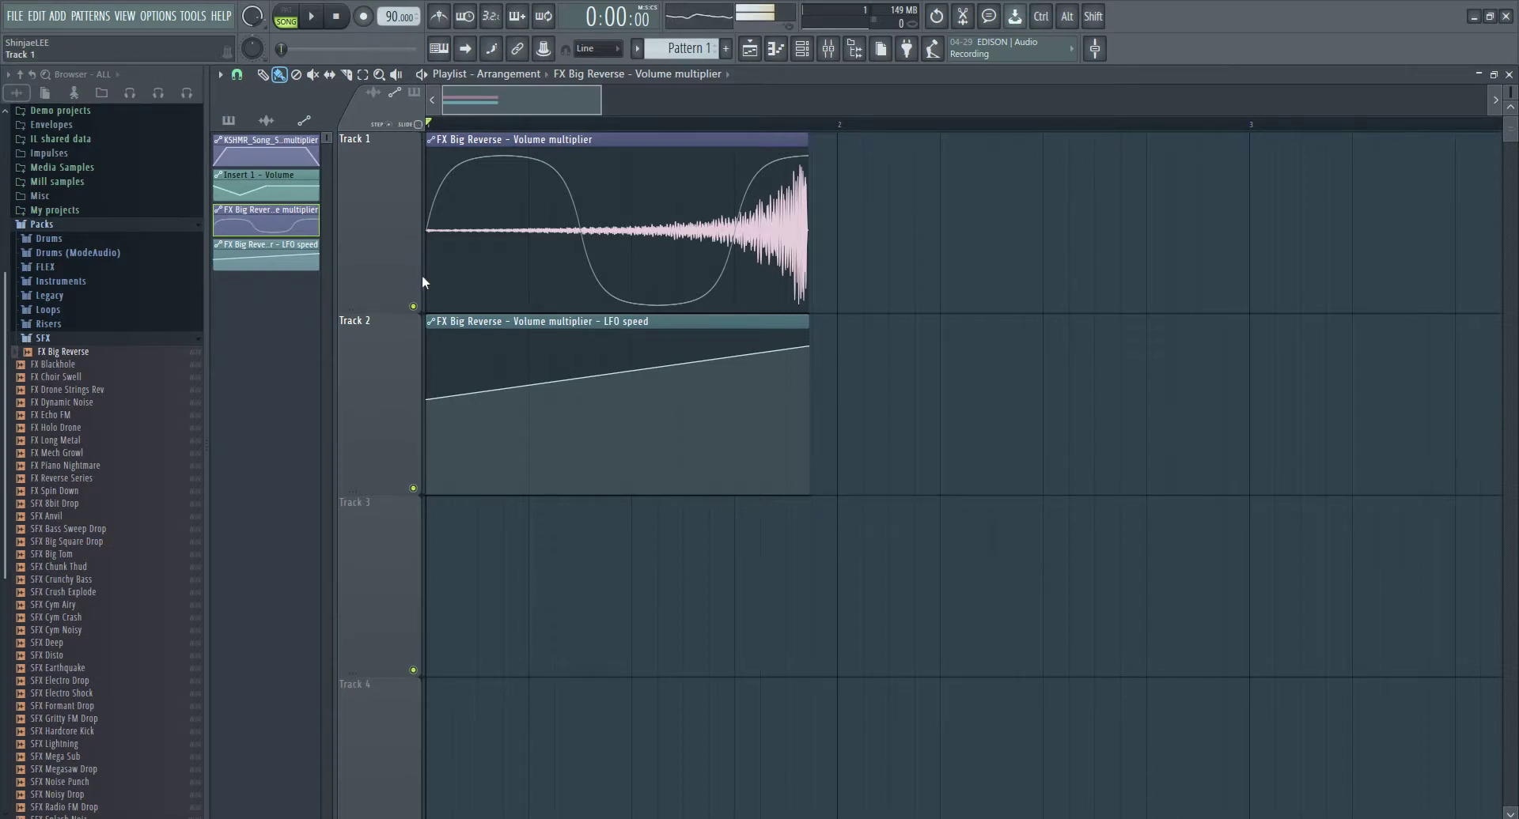
# - Delete the LFO speed and volume multiplier clips from the playlist, and create an automation clip for the mixer's Insert 1 volume fader
pyautogui.rightClick(515, 321)
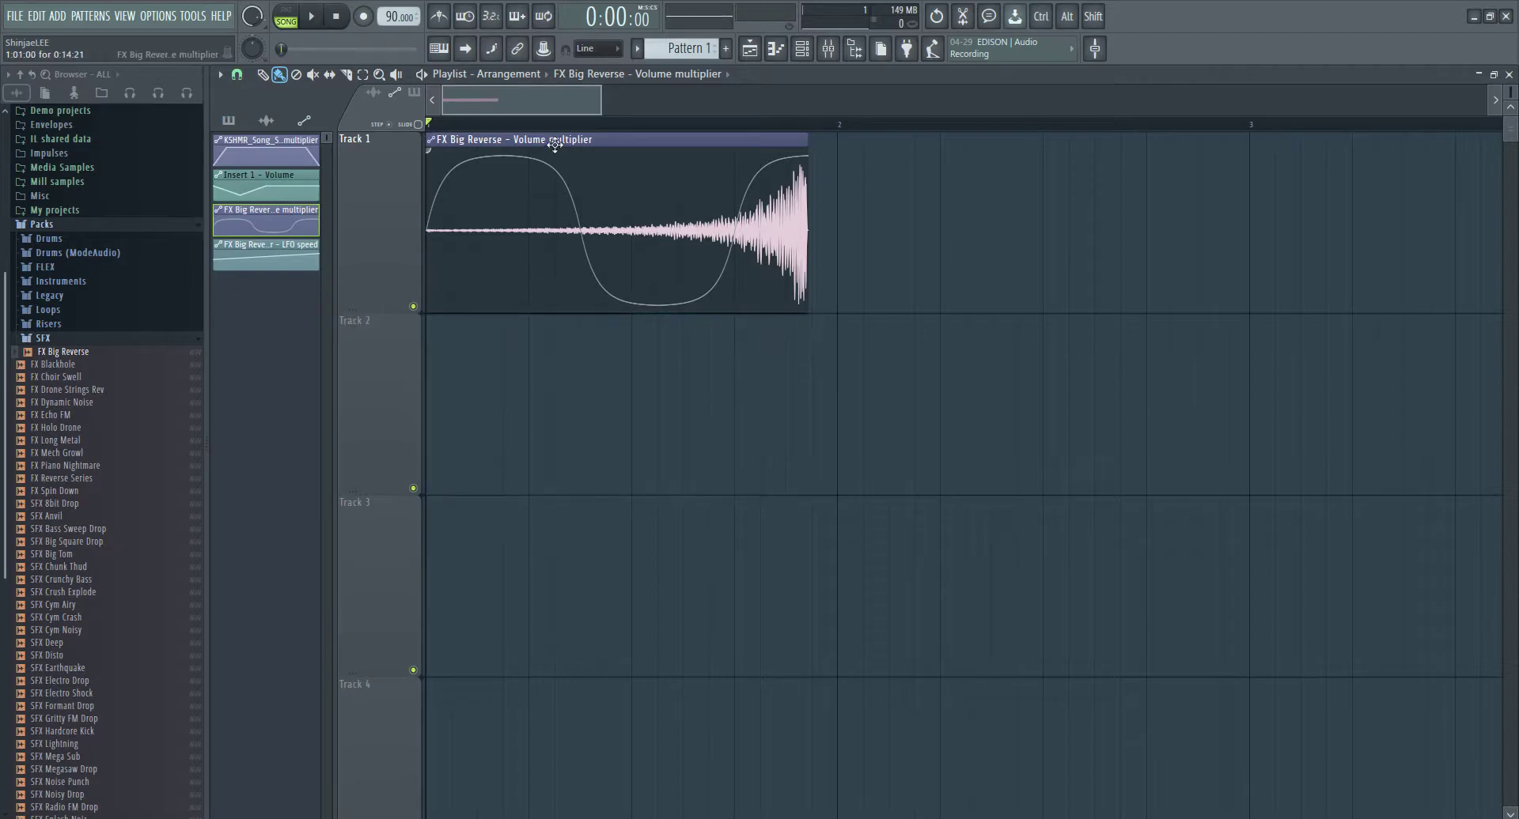
pyautogui.rightClick(554, 148)
pyautogui.press('F9')
pyautogui.rightClick(398, 447)
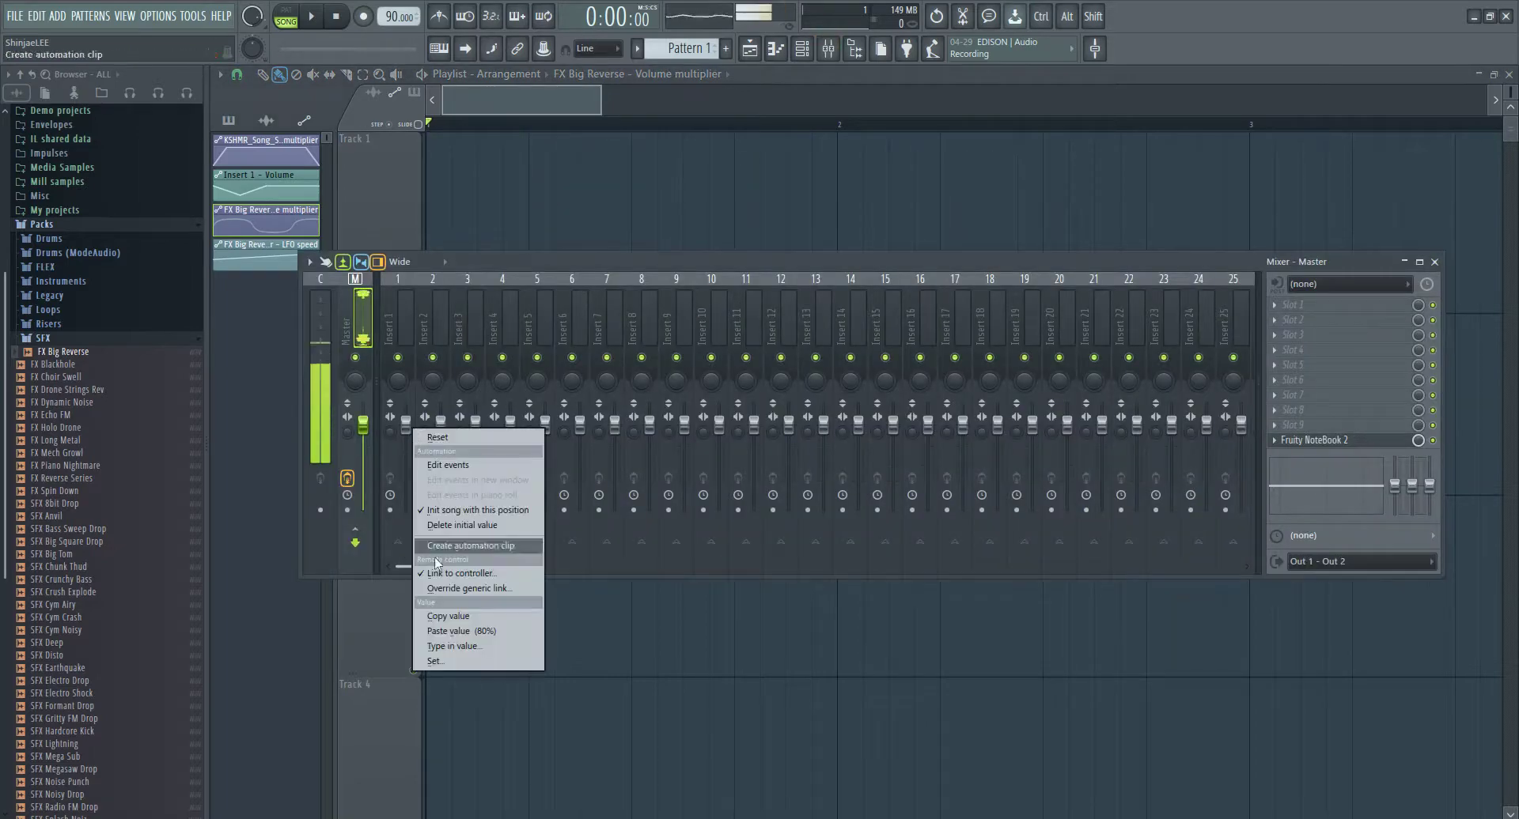
pyautogui.click(452, 543)
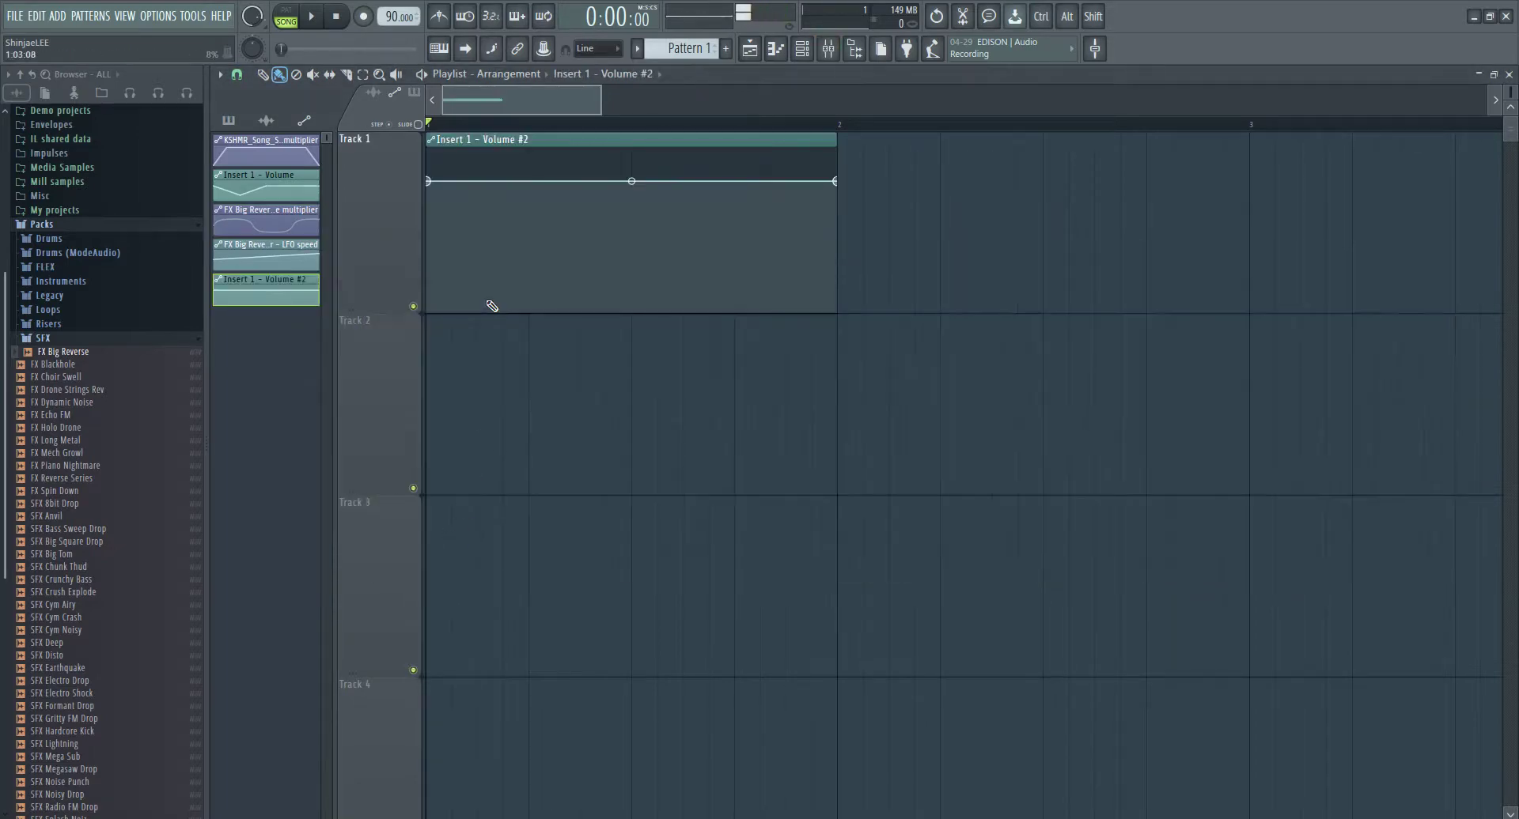
# - Draw freehand curves across the new Insert 1 volume clip with step editing, and shift control points using Slide
pyautogui.moveTo(502, 225)
pyautogui.mouseDown()
pyautogui.moveTo(611, 215)
pyautogui.moveTo(641, 243)
pyautogui.moveTo(689, 243)
pyautogui.moveTo(710, 209)
pyautogui.moveTo(762, 237)
pyautogui.moveTo(788, 209)
pyautogui.moveTo(821, 251)
pyautogui.mouseUp()
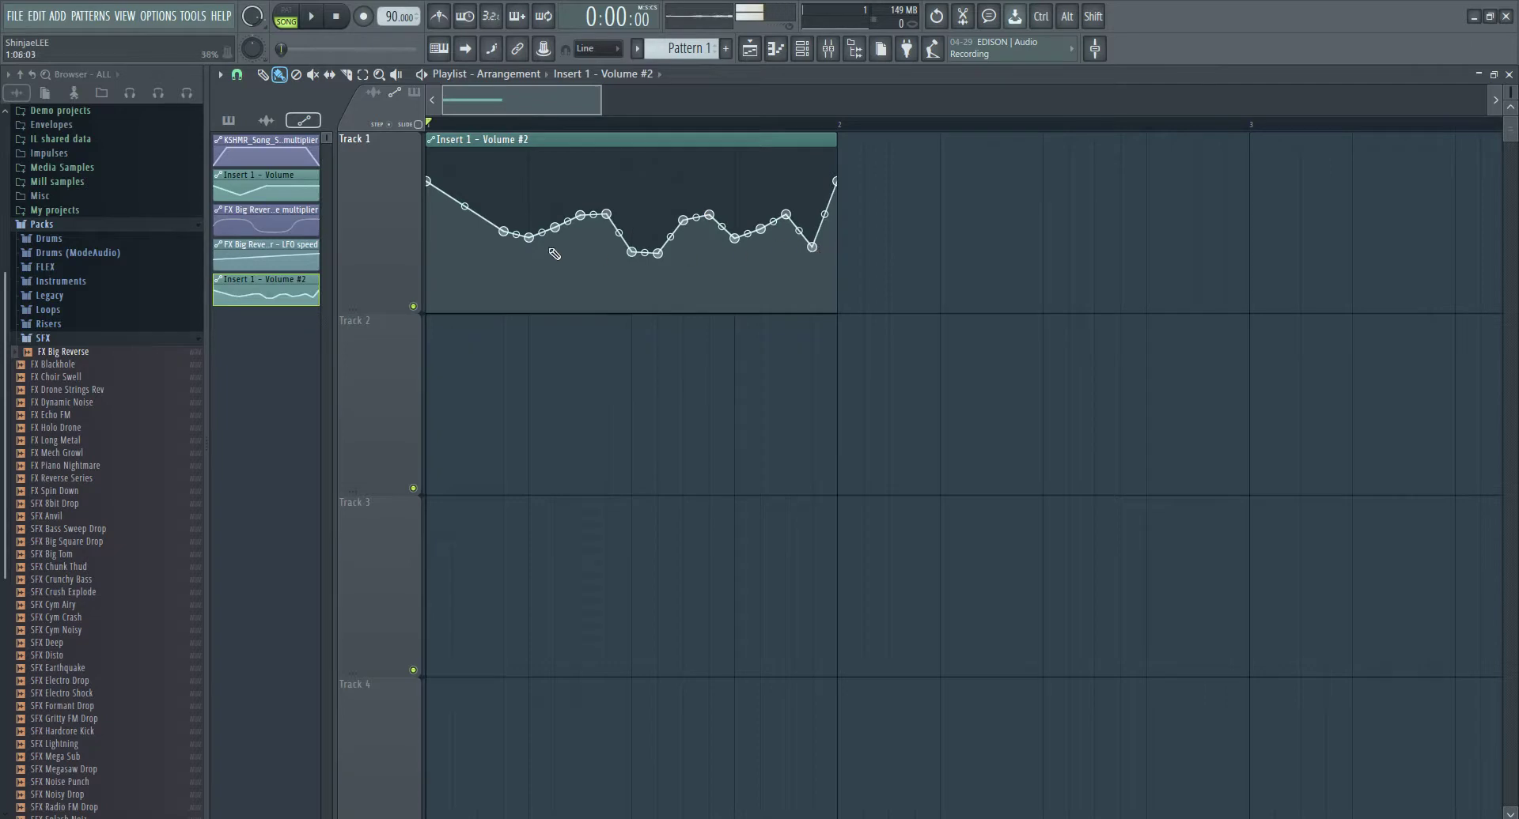
pyautogui.moveTo(439, 210)
pyautogui.mouseDown()
pyautogui.moveTo(494, 191)
pyautogui.moveTo(553, 210)
pyautogui.moveTo(605, 185)
pyautogui.moveTo(669, 248)
pyautogui.moveTo(823, 208)
pyautogui.mouseUp()
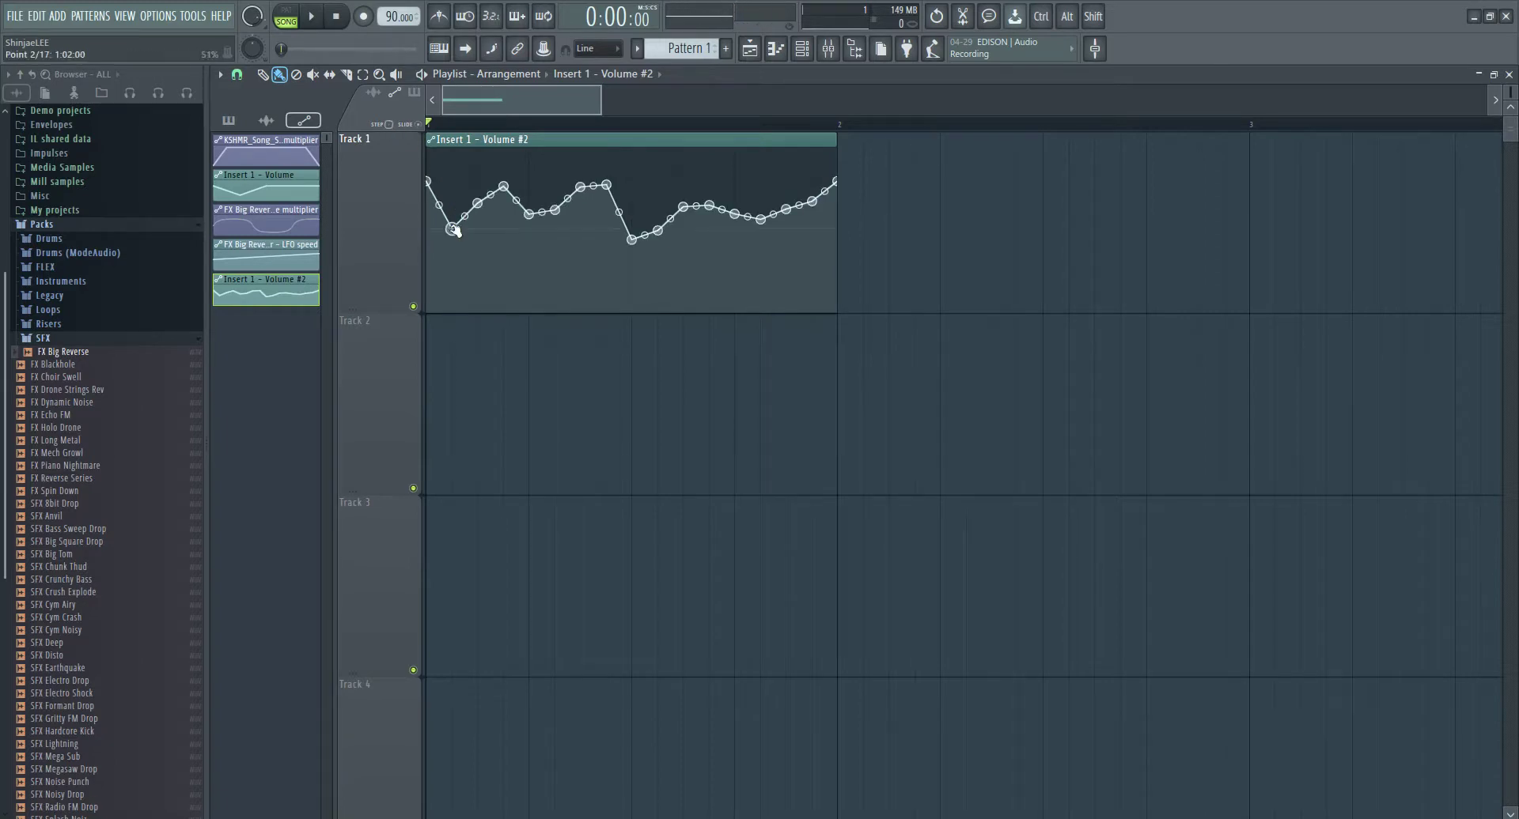
pyautogui.moveTo(501, 230); pyautogui.dragTo(528, 250)
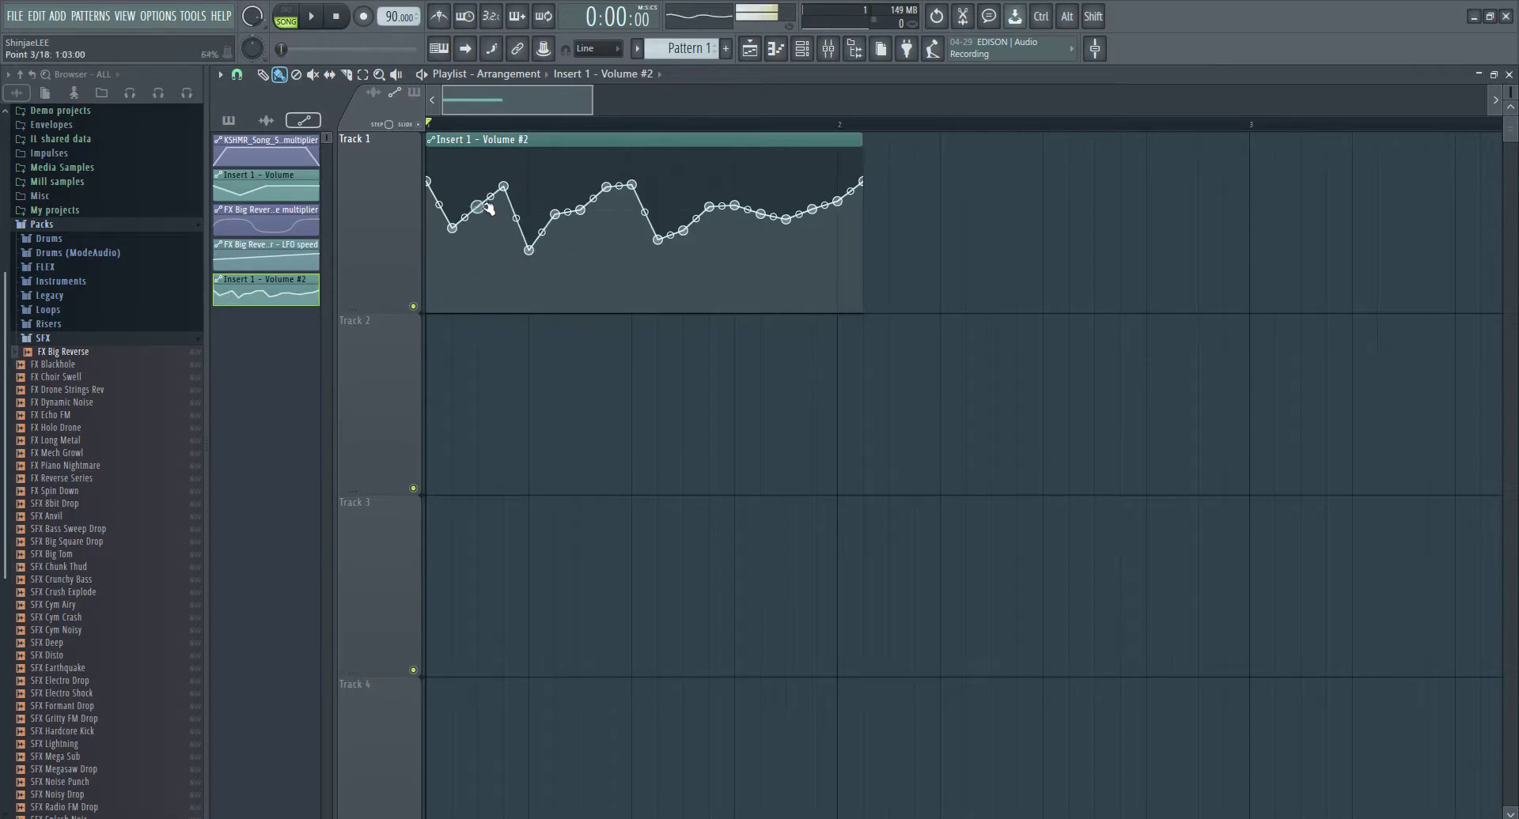
pyautogui.click(389, 125)
pyautogui.moveTo(428, 193)
pyautogui.mouseDown()
pyautogui.moveTo(469, 234)
pyautogui.moveTo(524, 221)
pyautogui.moveTo(562, 244)
pyautogui.moveTo(585, 229)
pyautogui.moveTo(546, 170)
pyautogui.moveTo(612, 180)
pyautogui.moveTo(640, 251)
pyautogui.moveTo(666, 201)
pyautogui.moveTo(687, 247)
pyautogui.moveTo(726, 227)
pyautogui.moveTo(739, 285)
pyautogui.moveTo(680, 290)
pyautogui.moveTo(595, 266)
pyautogui.moveTo(552, 233)
pyautogui.moveTo(428, 206)
pyautogui.mouseUp()
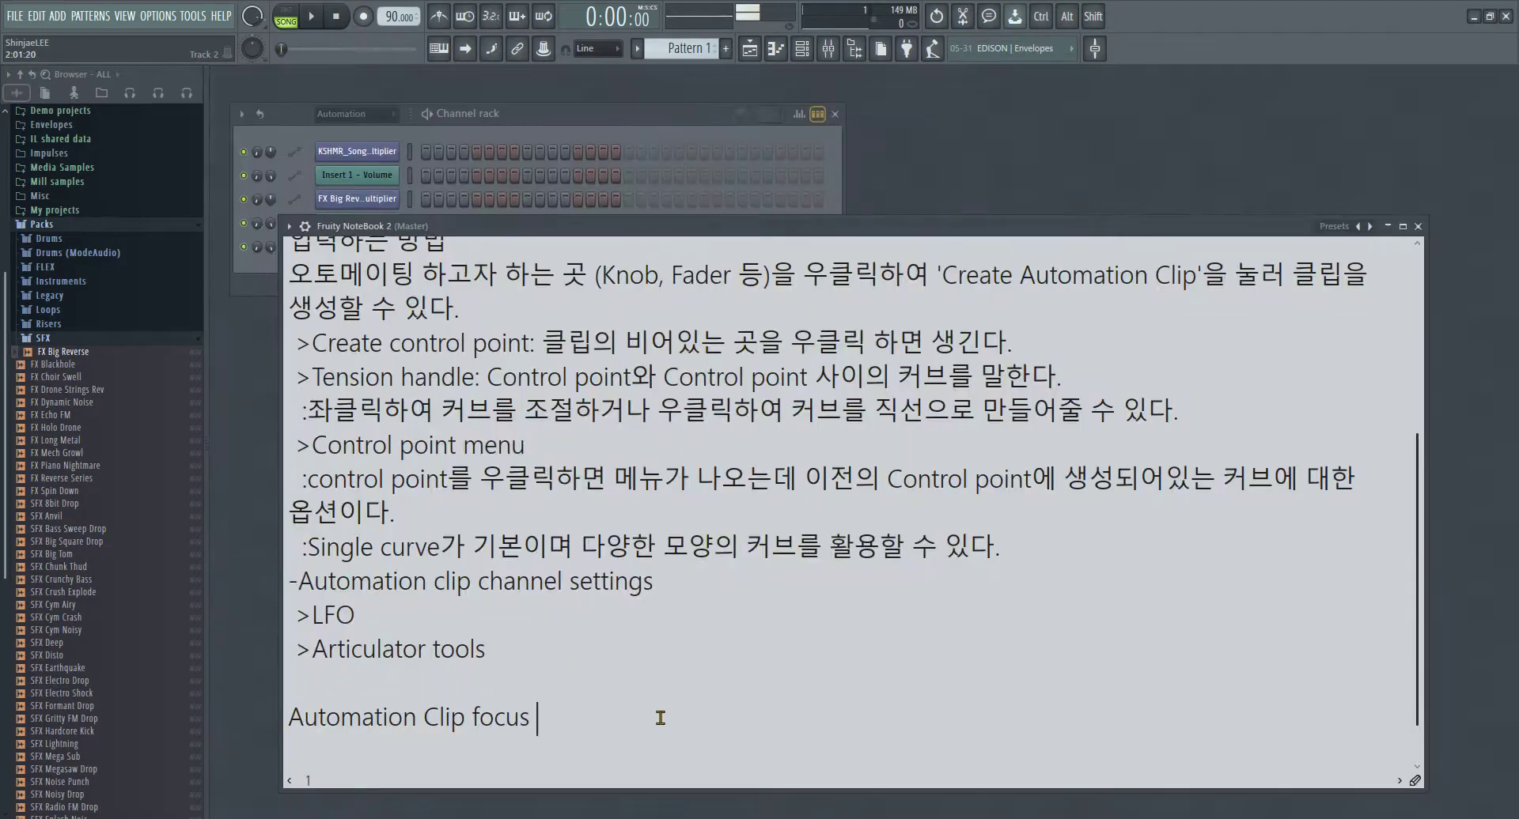
# - In the notebook, write under Automation Clip focus: "Step : 좌클릭한 채로 그려주면 그리드에 맞춰 새로운 콘트롤 포인트가 자동적으로 생성된다."
pyautogui.write('Step : 좌클')
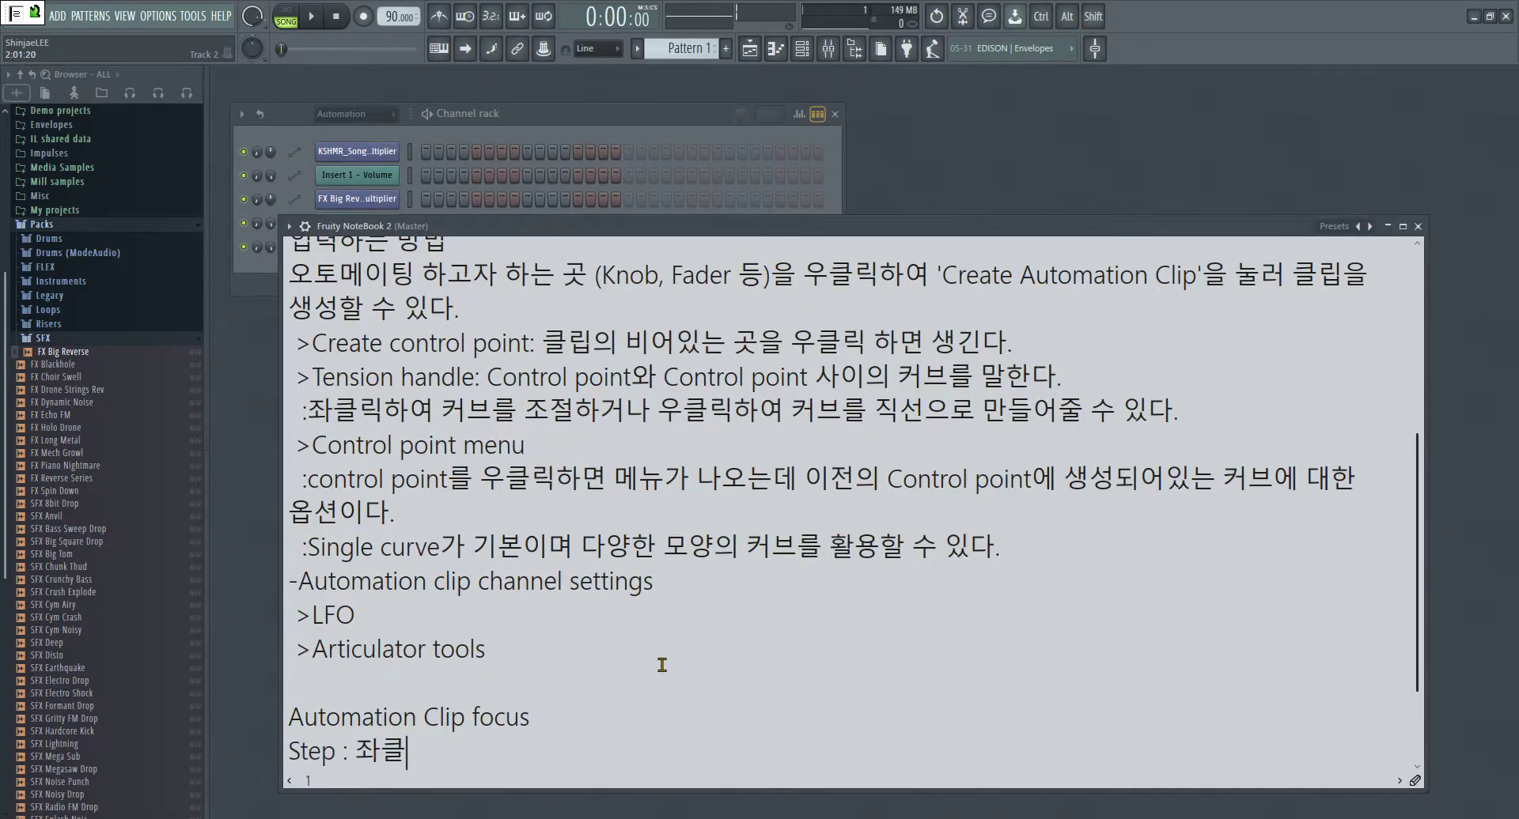
pyautogui.write('ㄹ')
pyautogui.press('BackSpace')
pyautogui.press('BackSpace')
pyautogui.press('BackSpace')
pyautogui.press('BackSpace')
pyautogui.write('좌클릭 ')
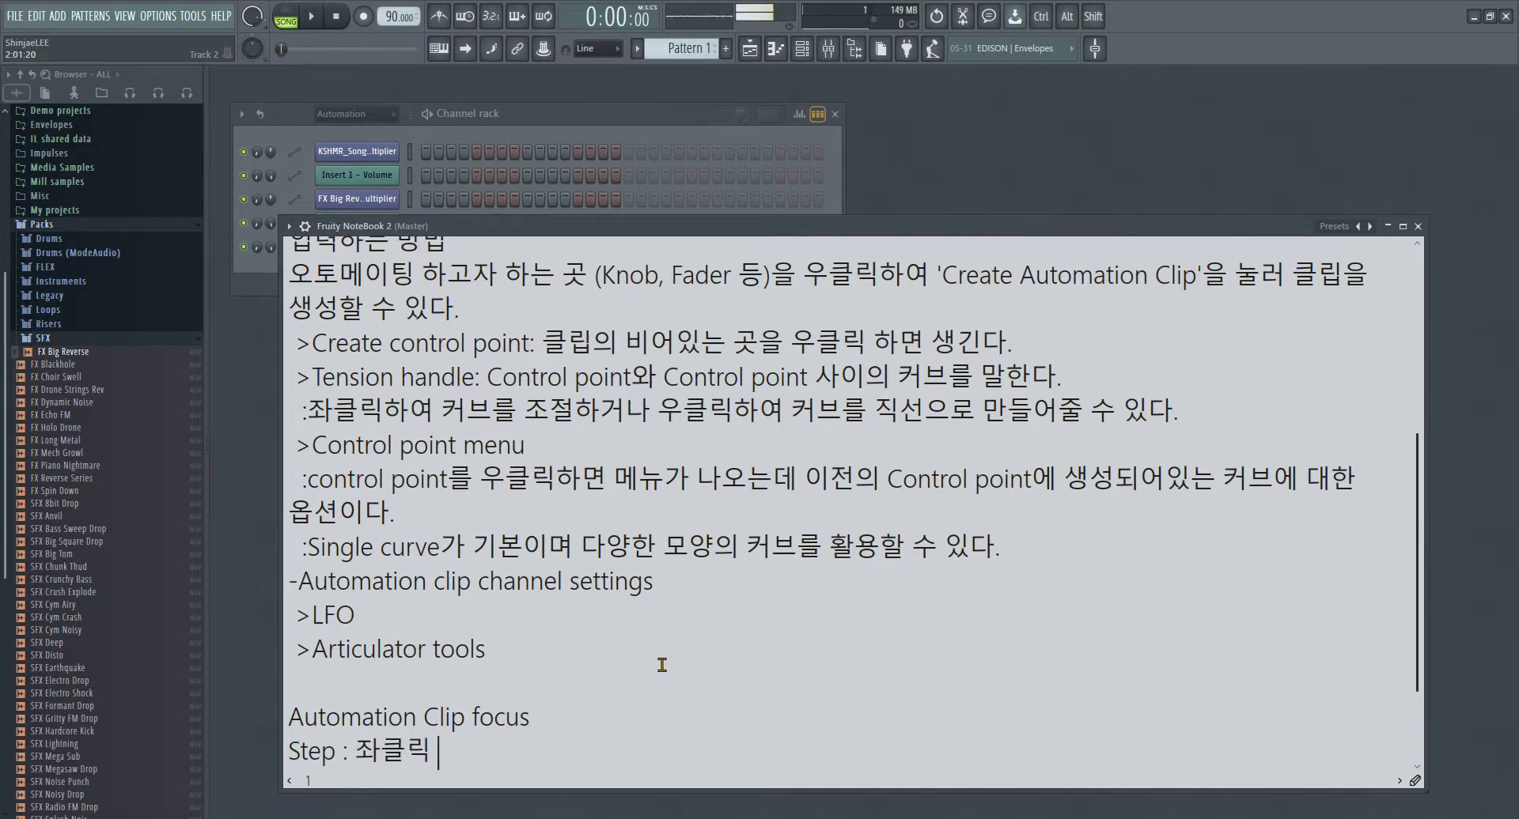
pyautogui.write('한 채로 그려')
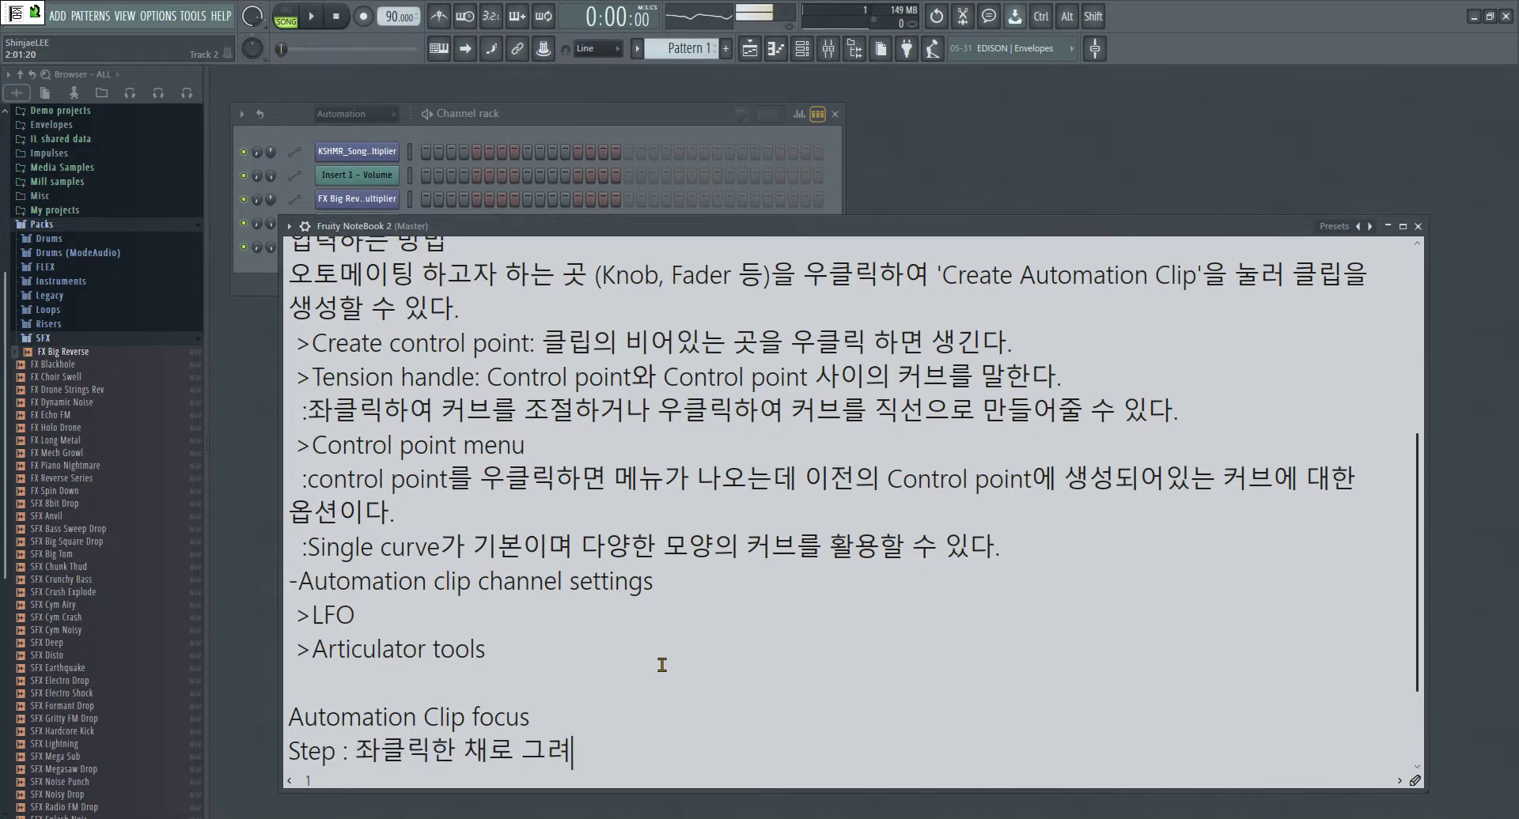
pyautogui.write('주면 그리드에 맞춰 새로운 ')
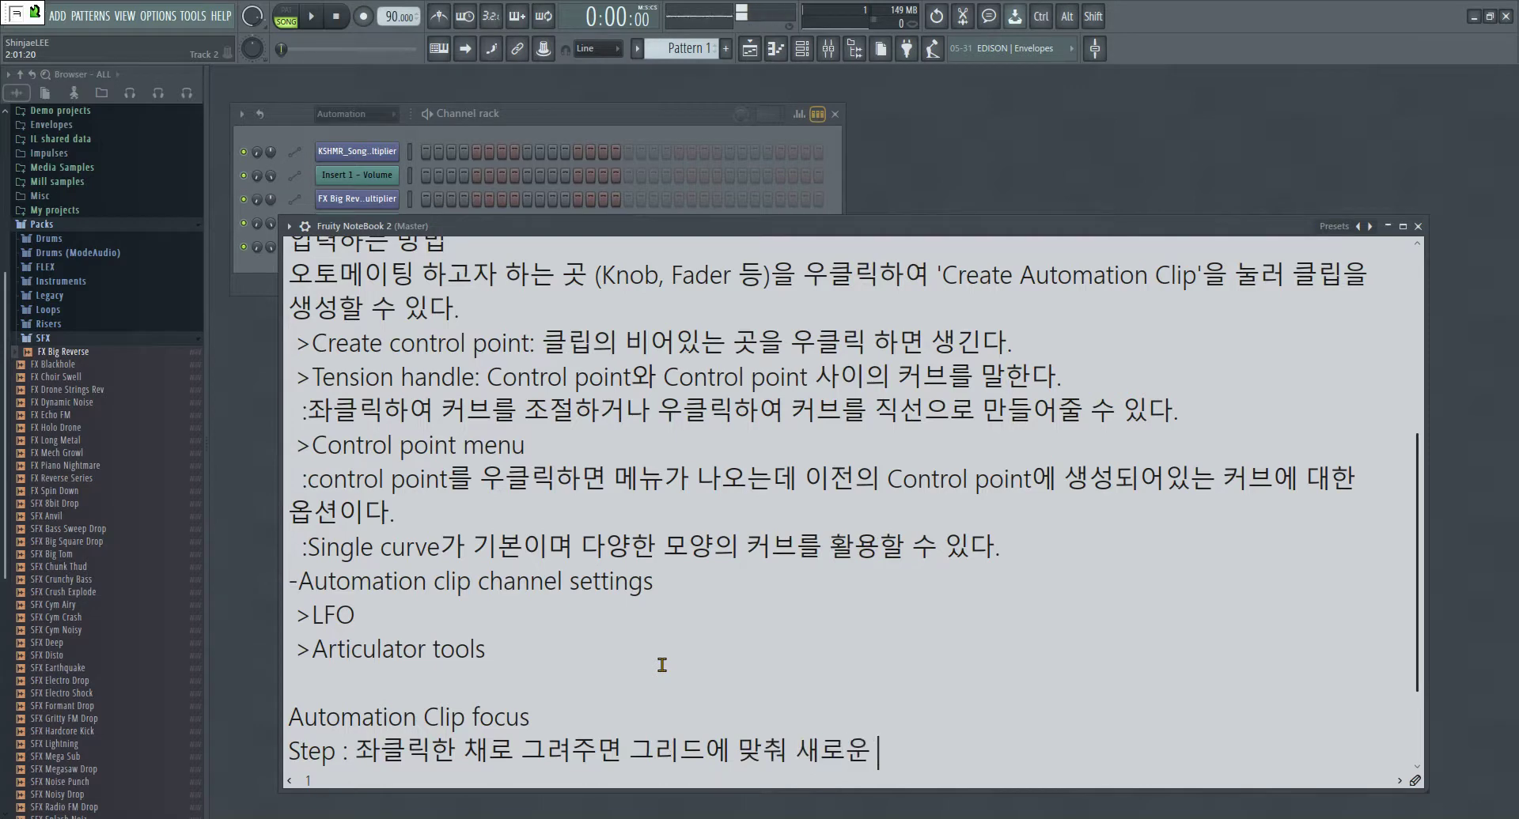
pyautogui.write('콘트롤 포인트가 자')
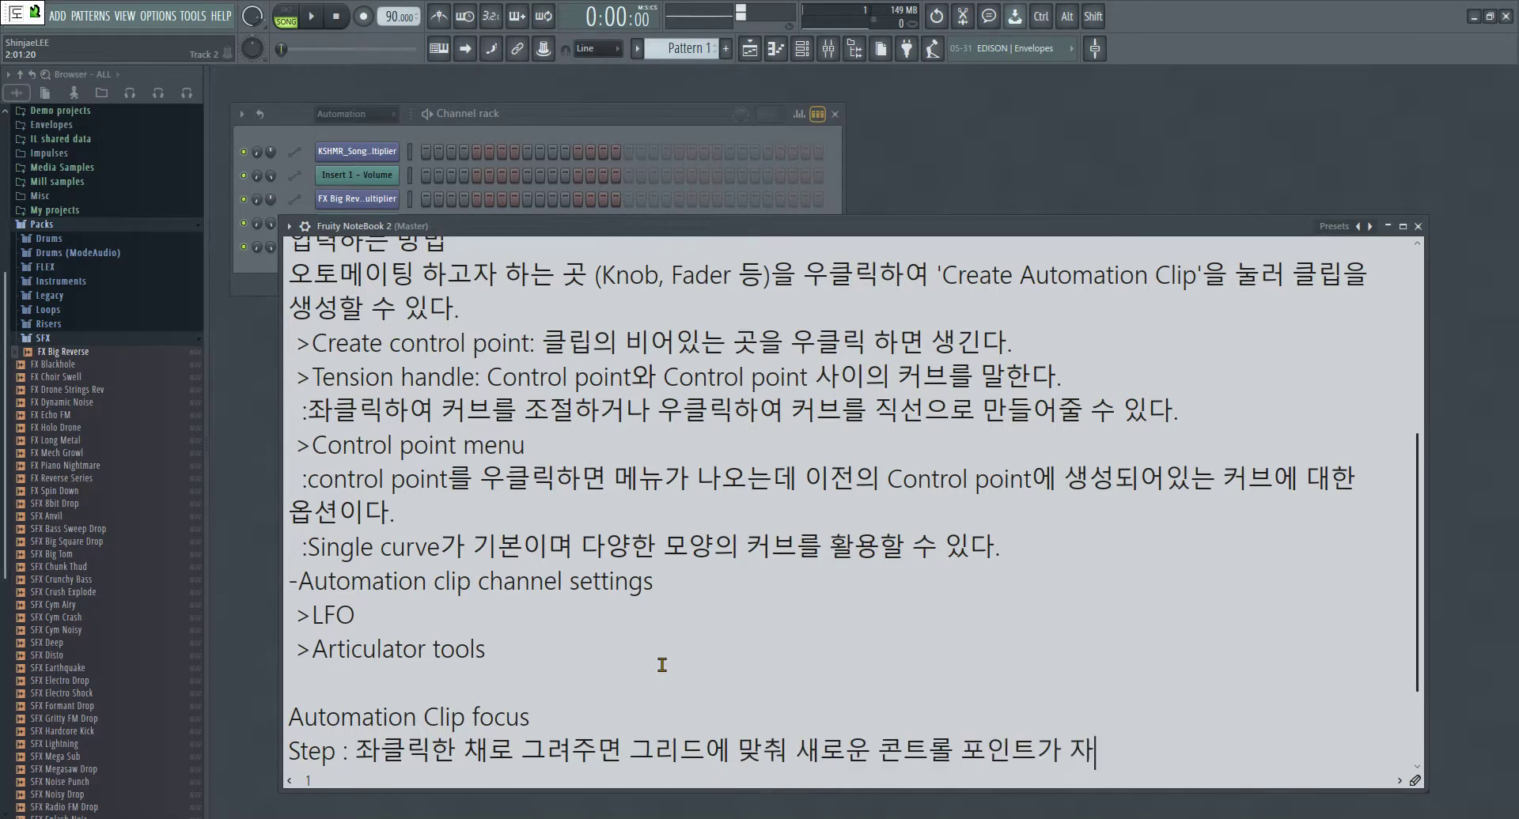
pyautogui.write('동적으로 생성된다.')
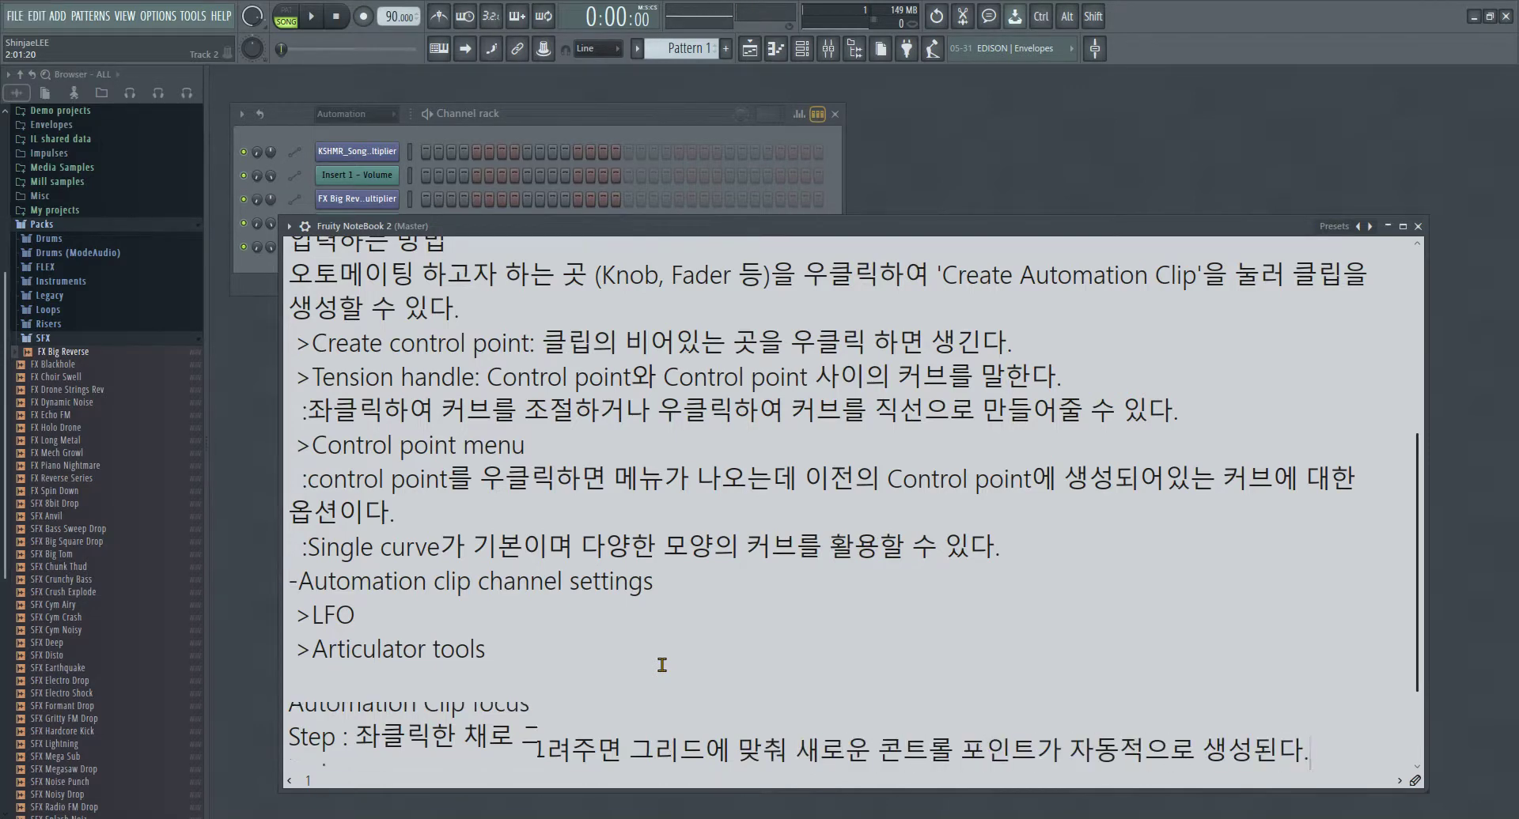
# - Add a new line under the Step note reading "상대적으로 자유로운 곡선을 그릴 수 있게 된다." and start the following sentence with "Alt"
pyautogui.press('Return')
pyautogui.write('상대적으로 재')
pyautogui.press('BackSpace')
pyautogui.write('자유로운')
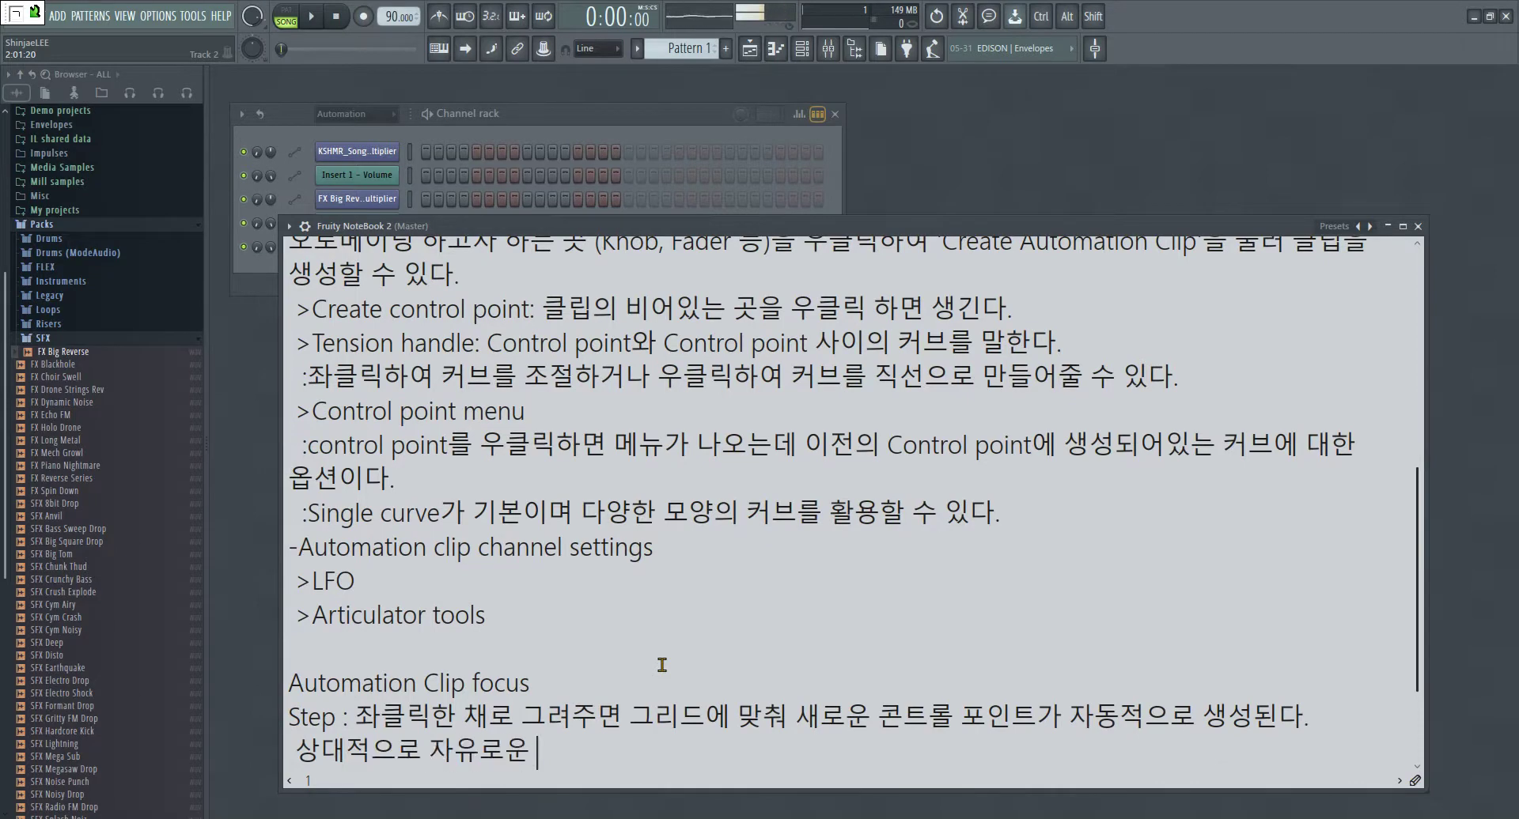
pyautogui.write(' 곡선을 그릴 수 있게')
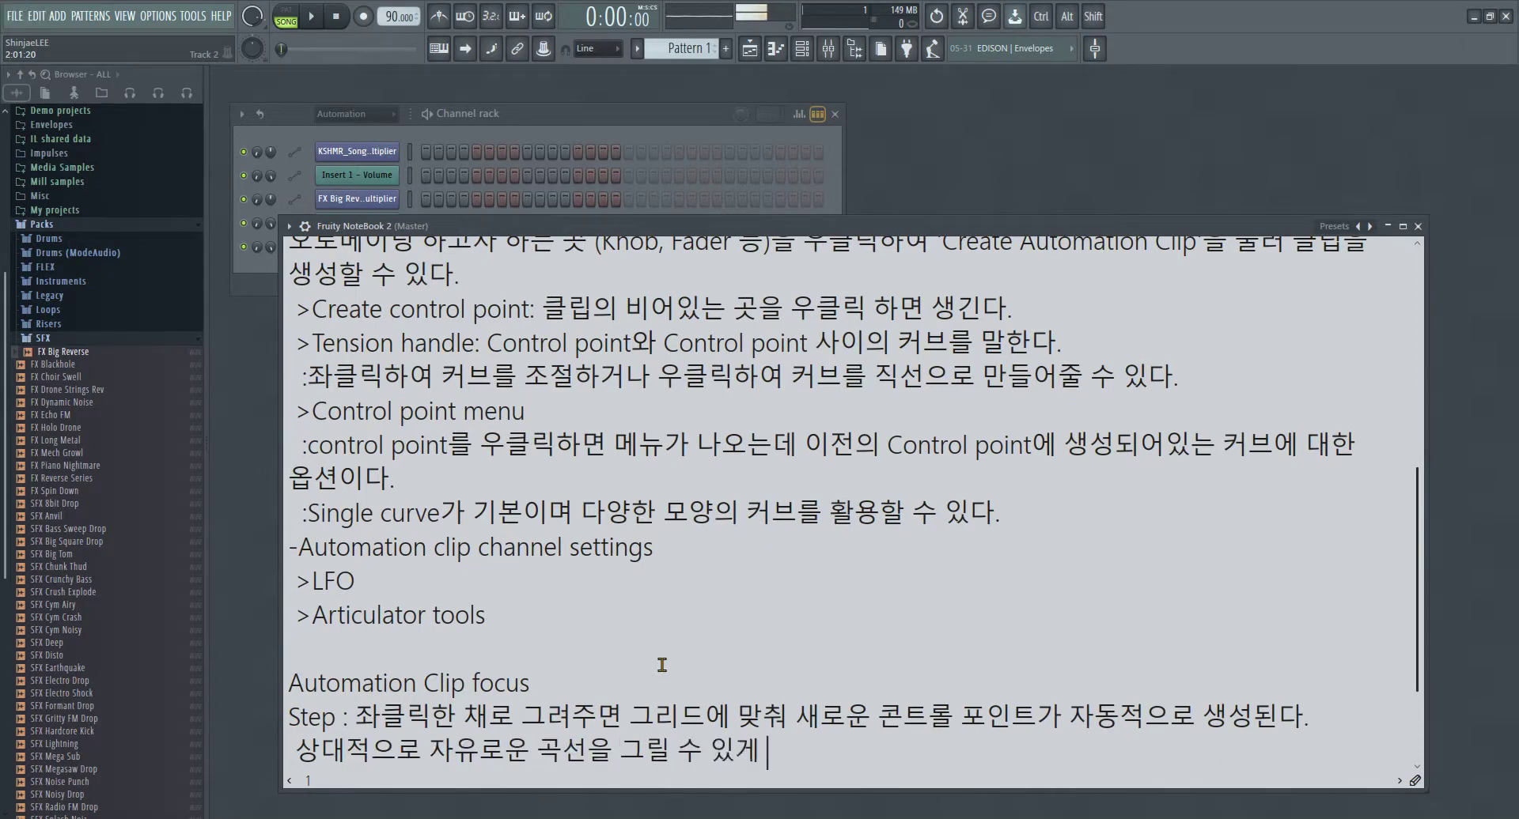
pyautogui.write(' 된다. Alt +Lef')
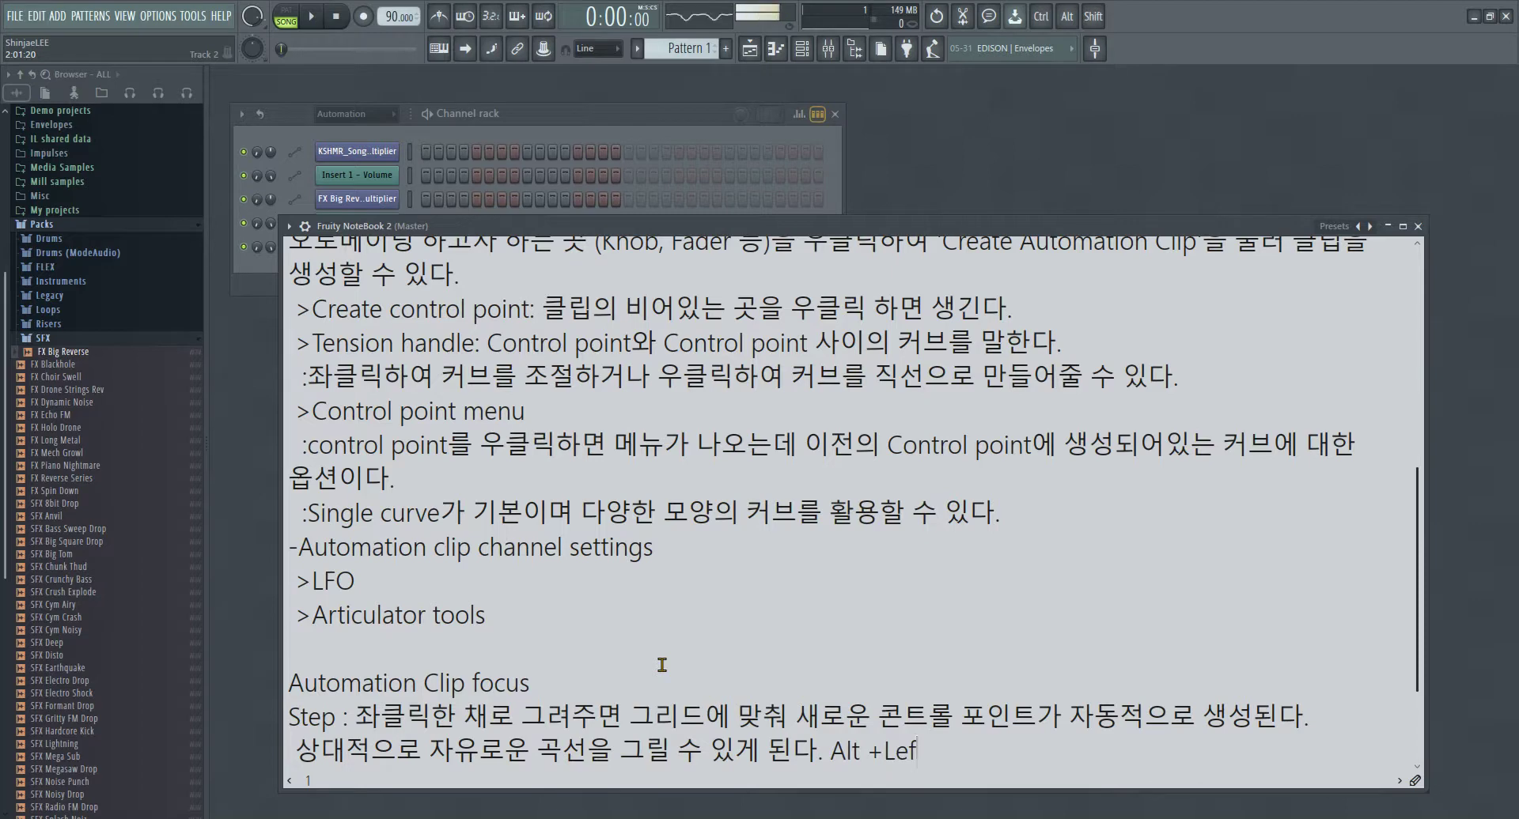
# - Complete the sentence as "Alt + Left click시엔 더 촘촘한 콘트롤 포인트를 만들 수 있다."
pyautogui.press('Left')
pyautogui.press('BackSpace')
pyautogui.write('Le')
pyautogui.press('End')
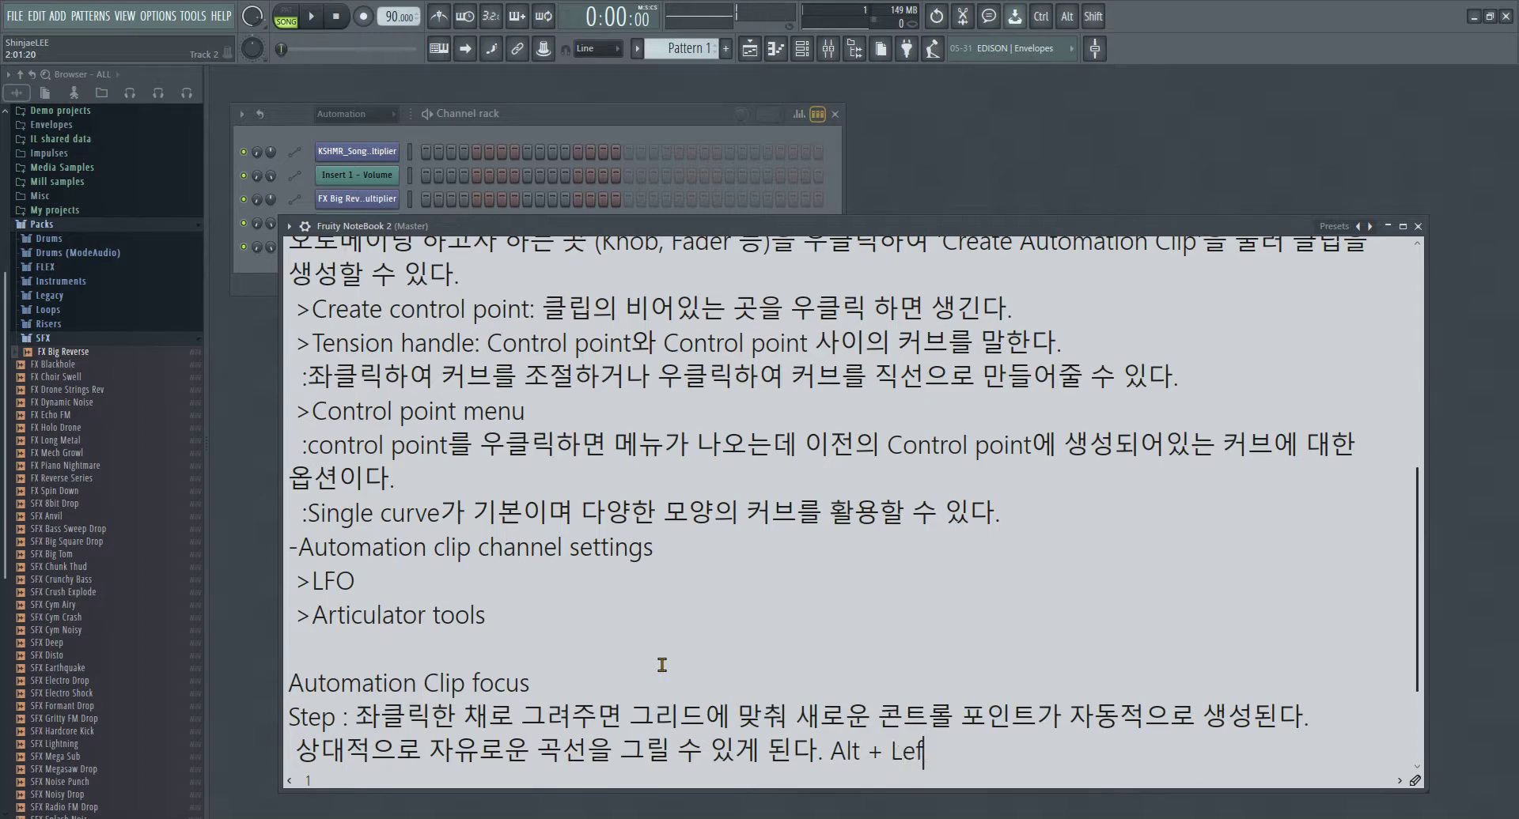
pyautogui.write('t click시엔 ')
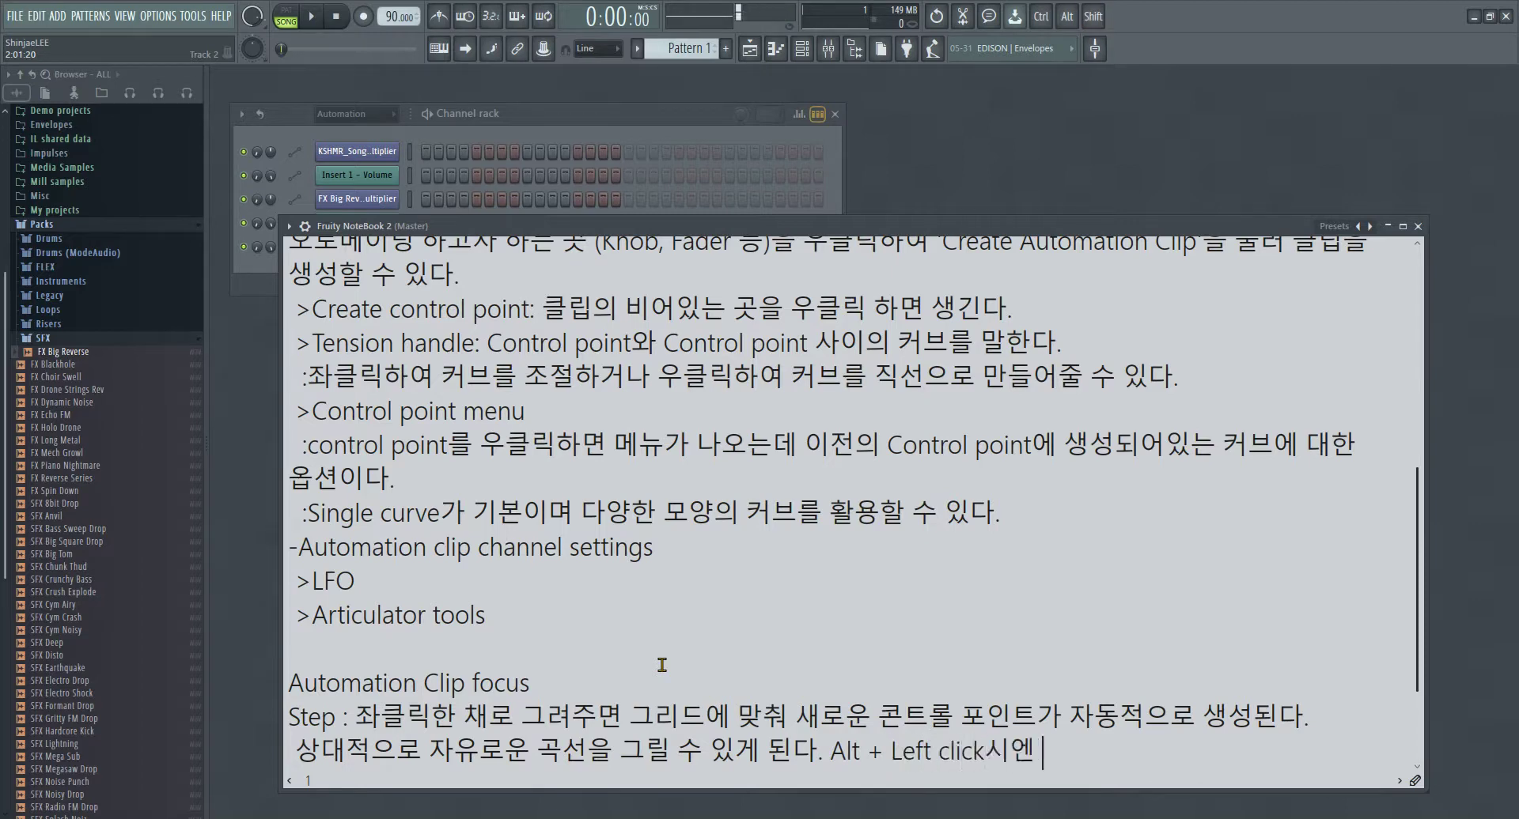
pyautogui.write('더 촘')
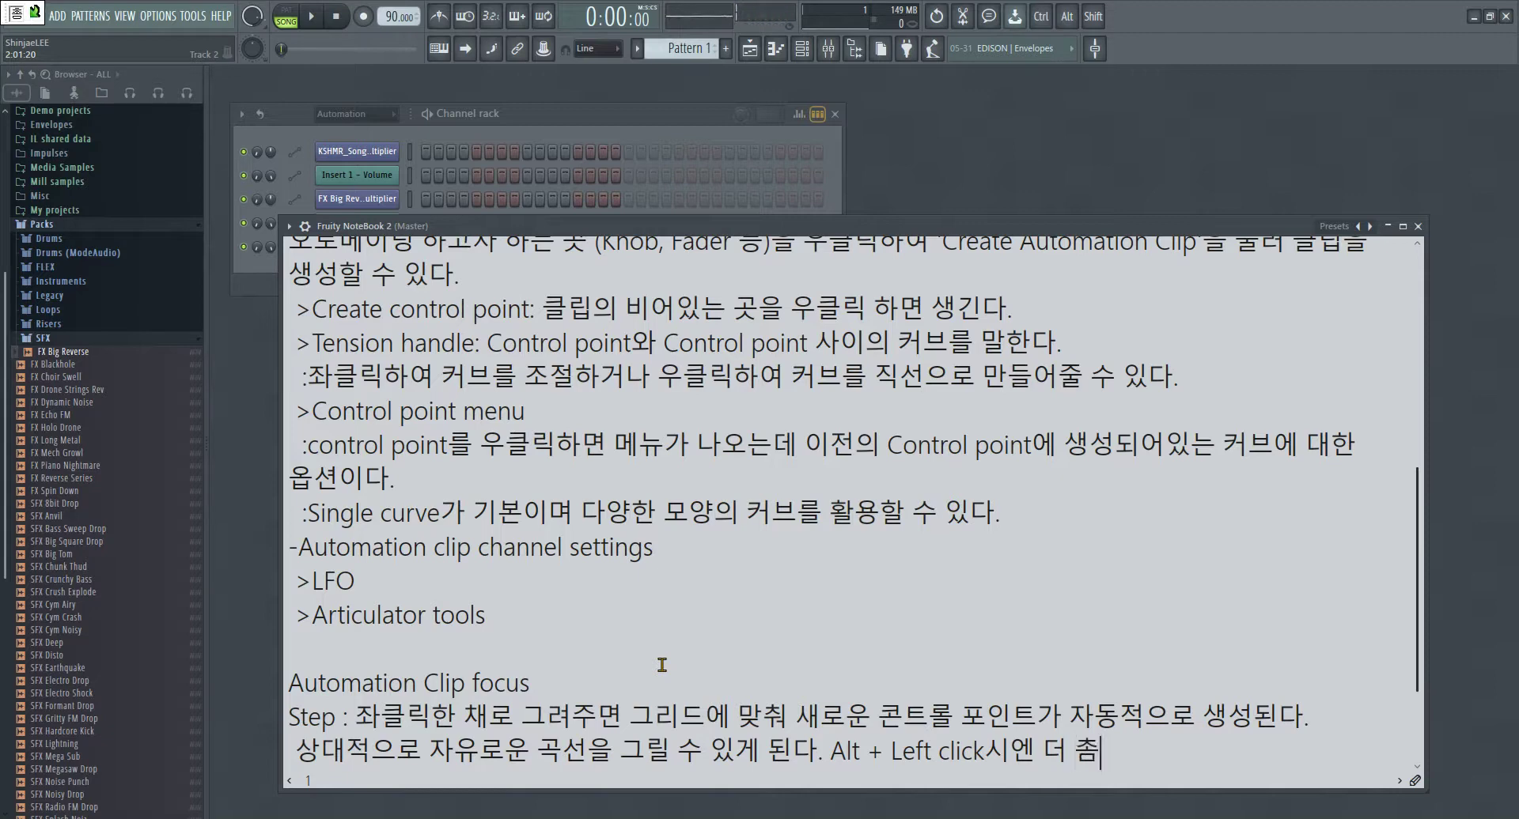
pyautogui.write('촘한 콘')
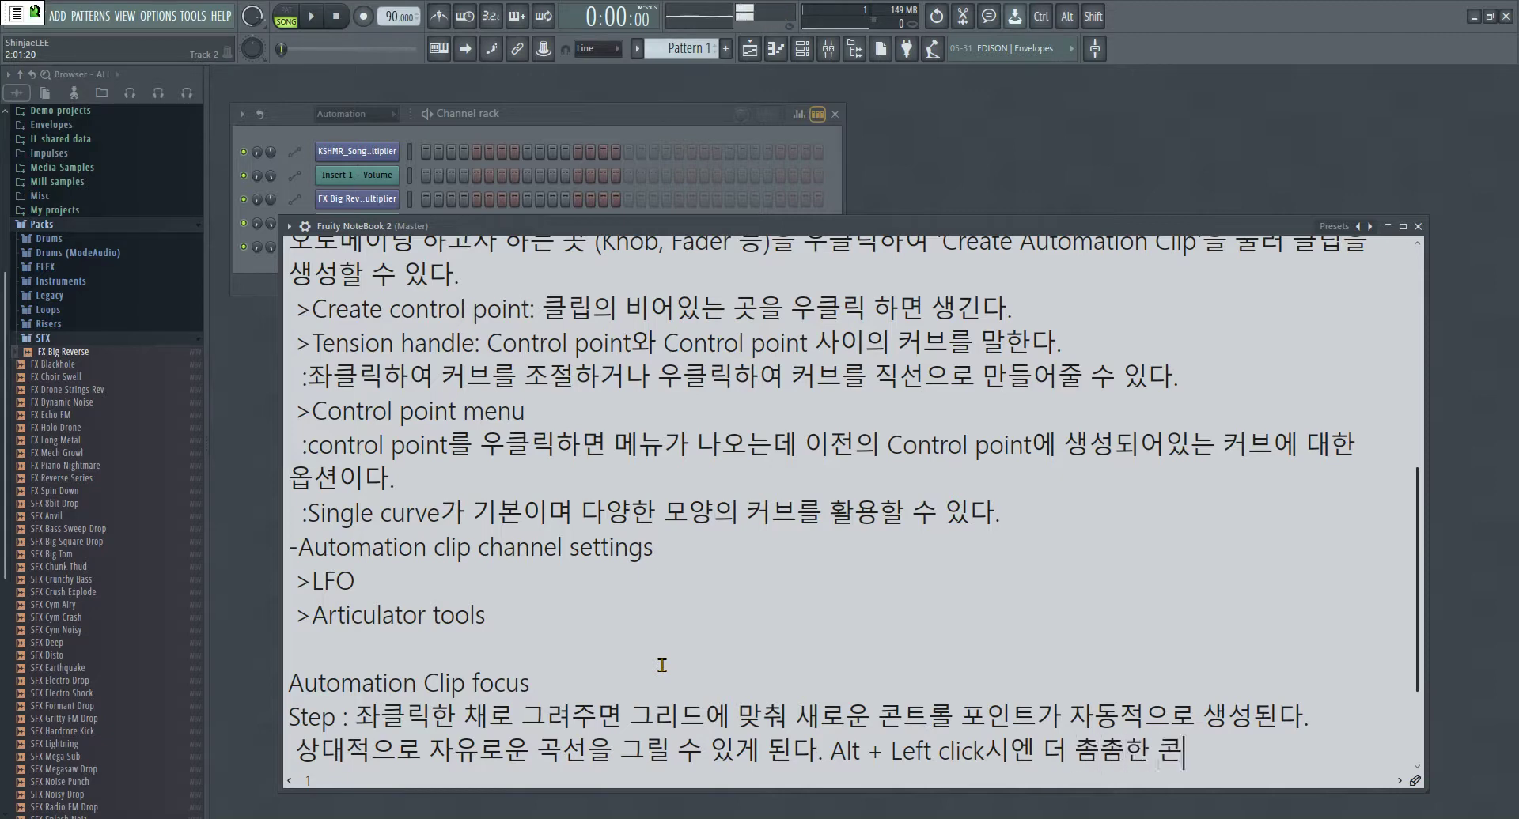
pyautogui.write('트롤 포인트를 만들 수 있')
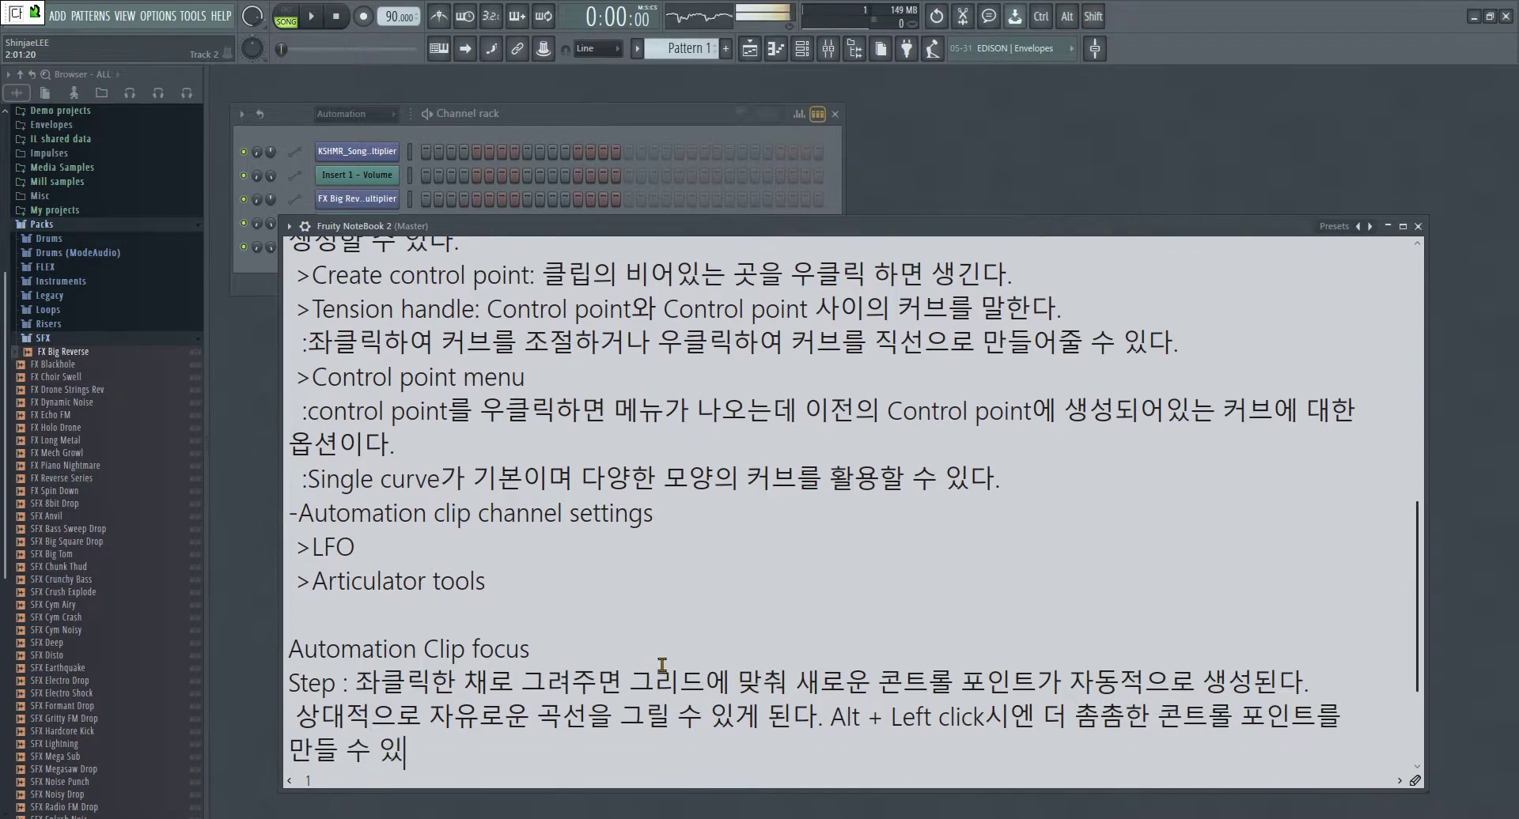
pyautogui.write('다.')
# - Add the line "Slide: 이 기능을 활용하면 콘트롤 포인트를 이동 시킬때 다음의 콘트롤 포인트들과 함께 이동시킬 수 있다."
pyautogui.press('Return')
pyautogui.write('Slide')
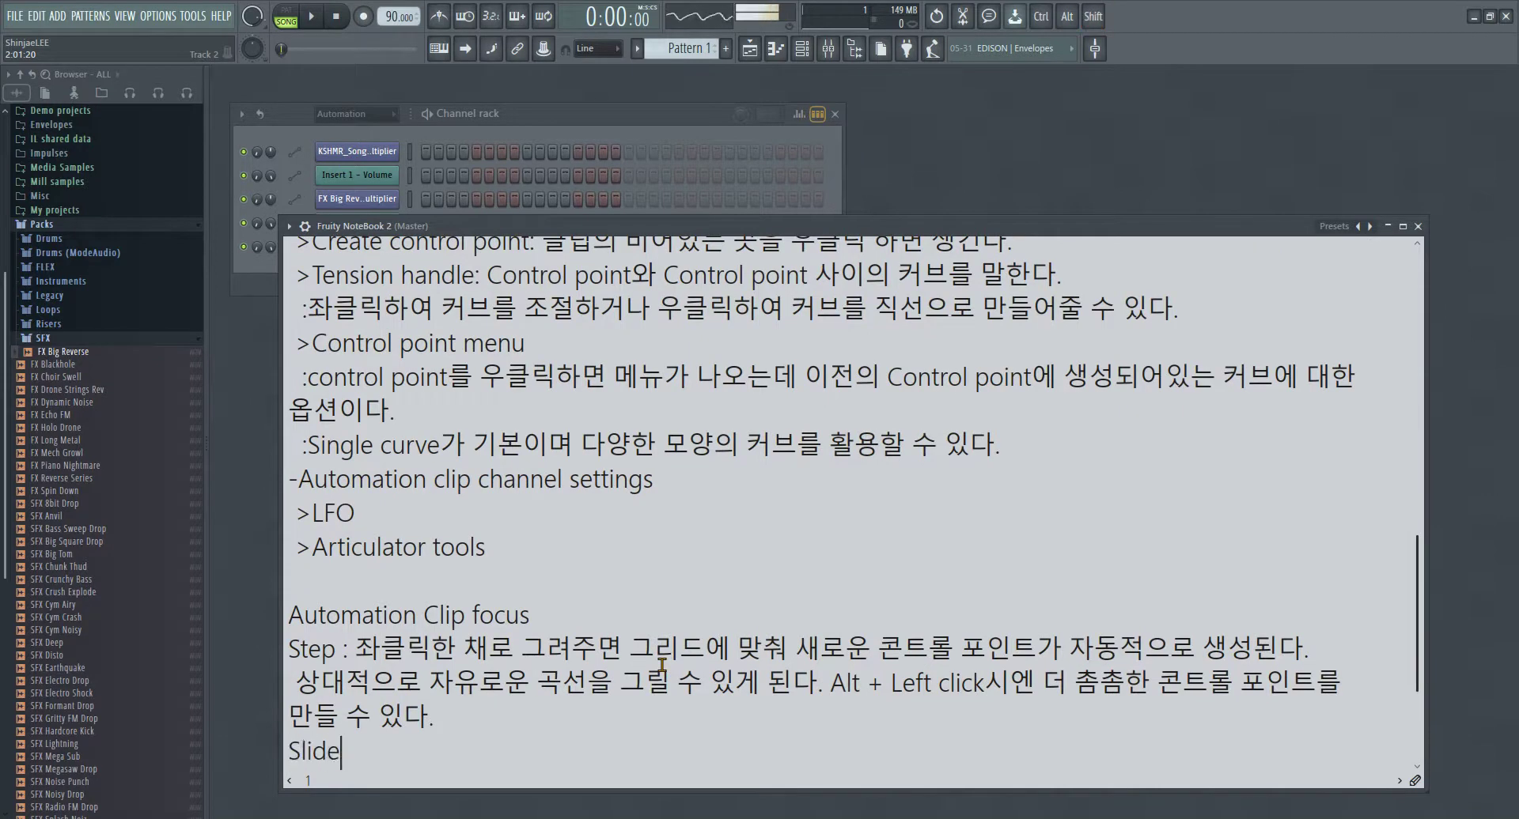
pyautogui.write(': 이 기능을 ')
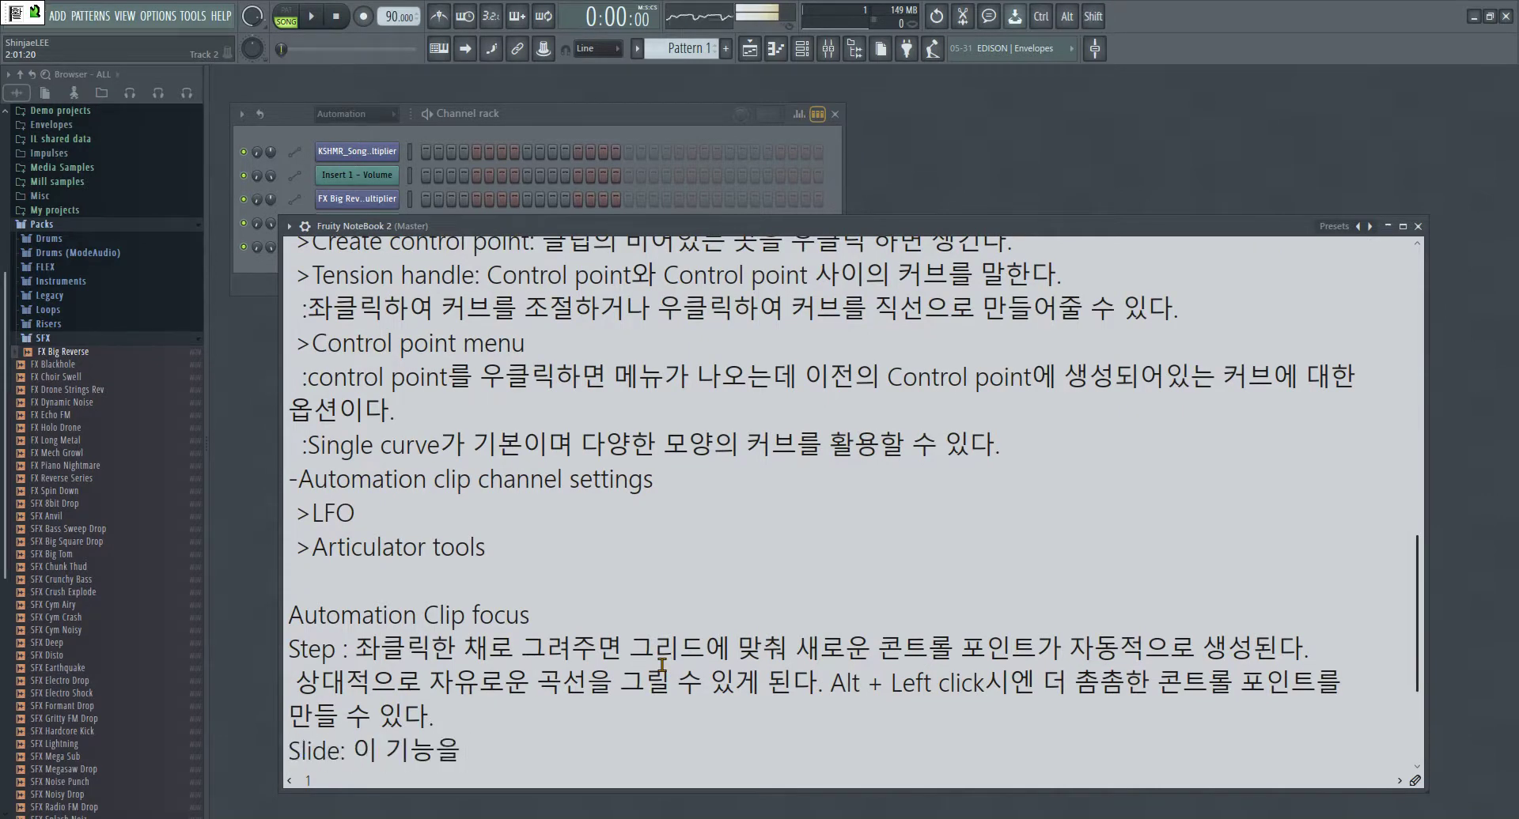
pyautogui.write('활용하면 콘트롤 포인')
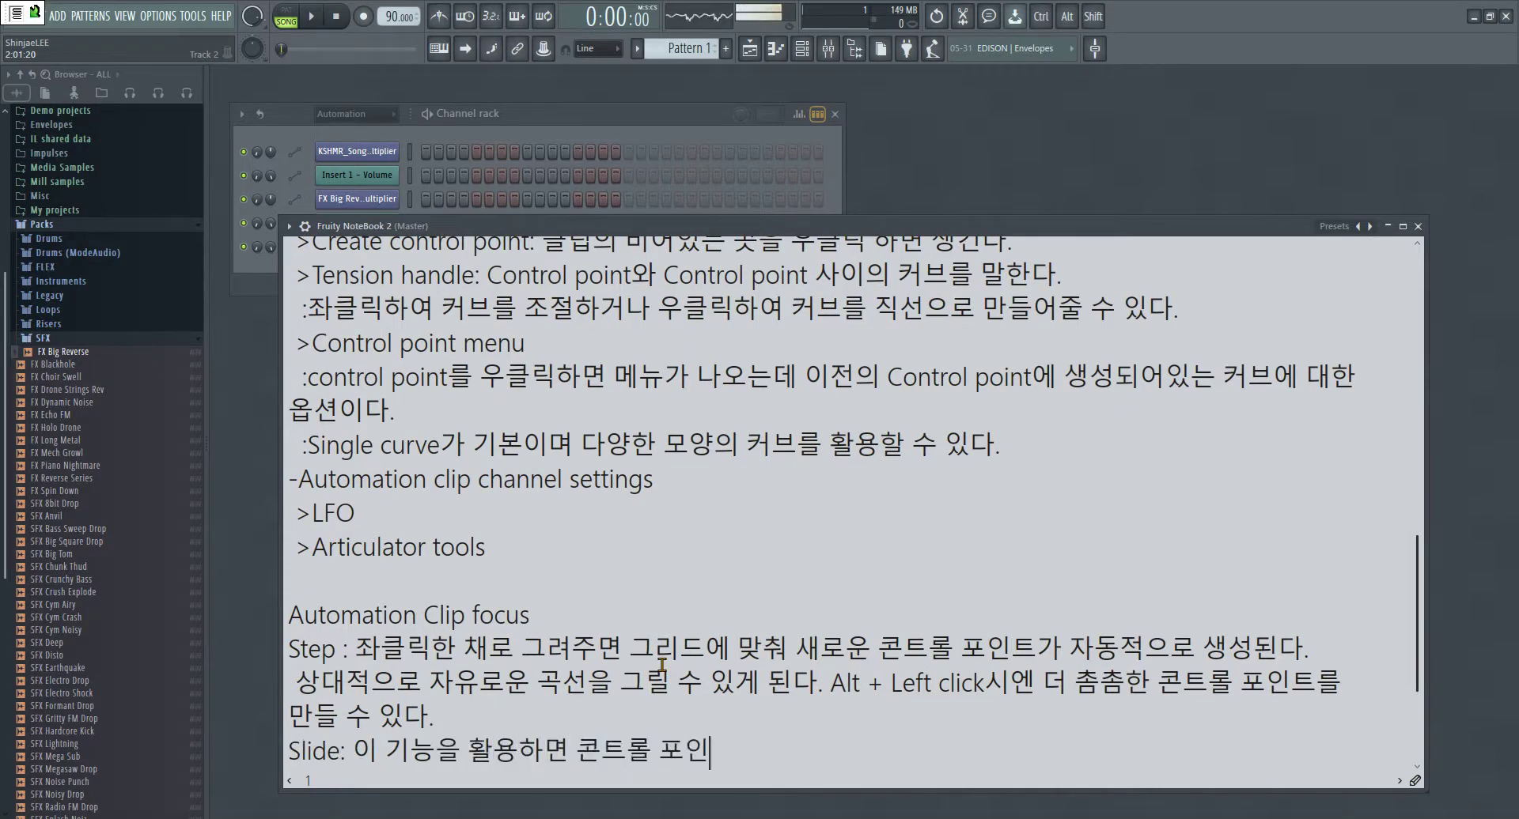
pyautogui.write('트를 이동 시킬때 다음')
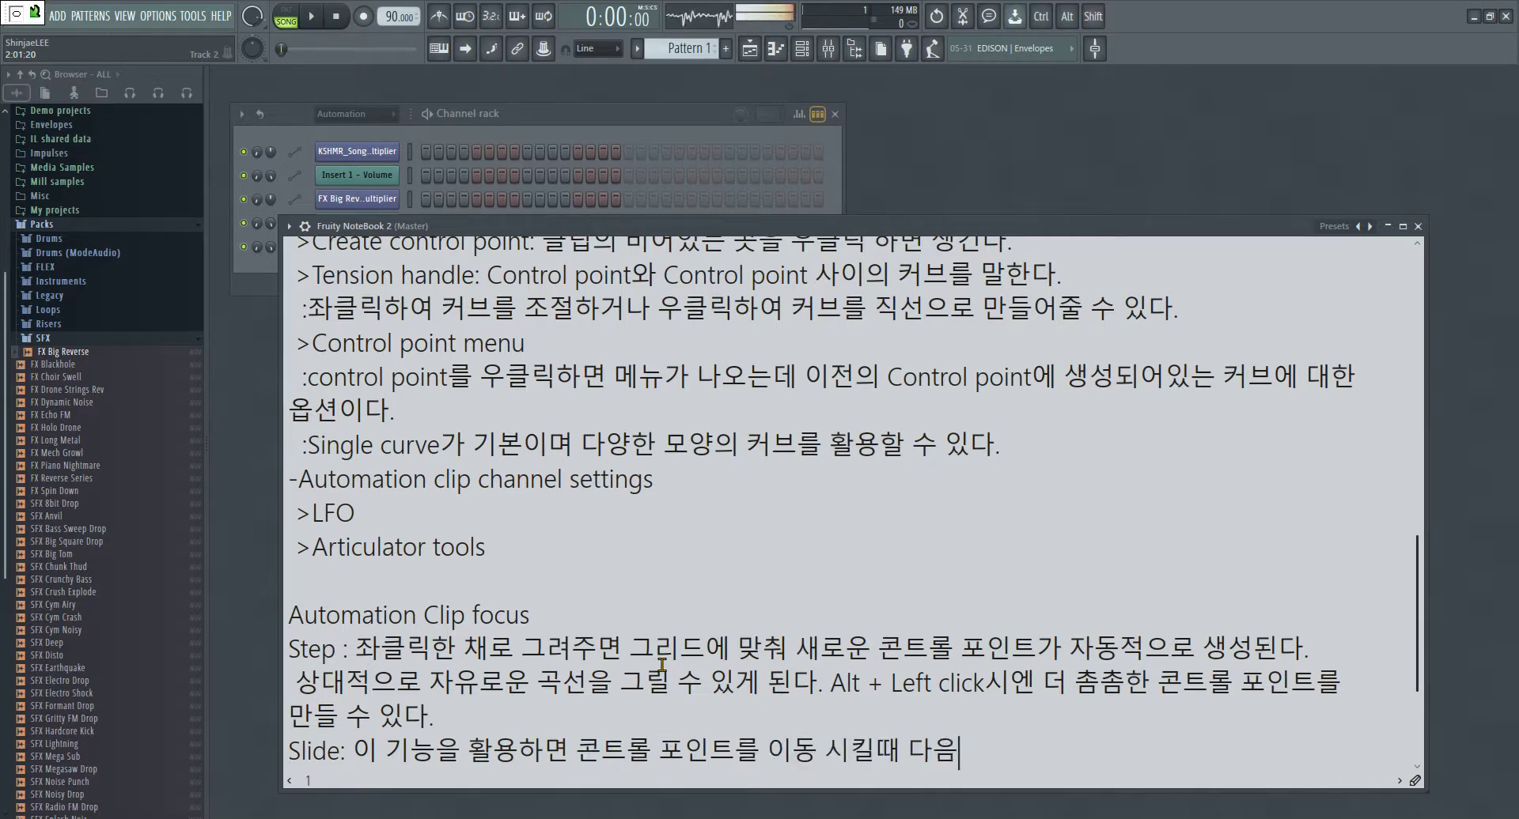
pyautogui.write('의 콘트롤 포인트들')
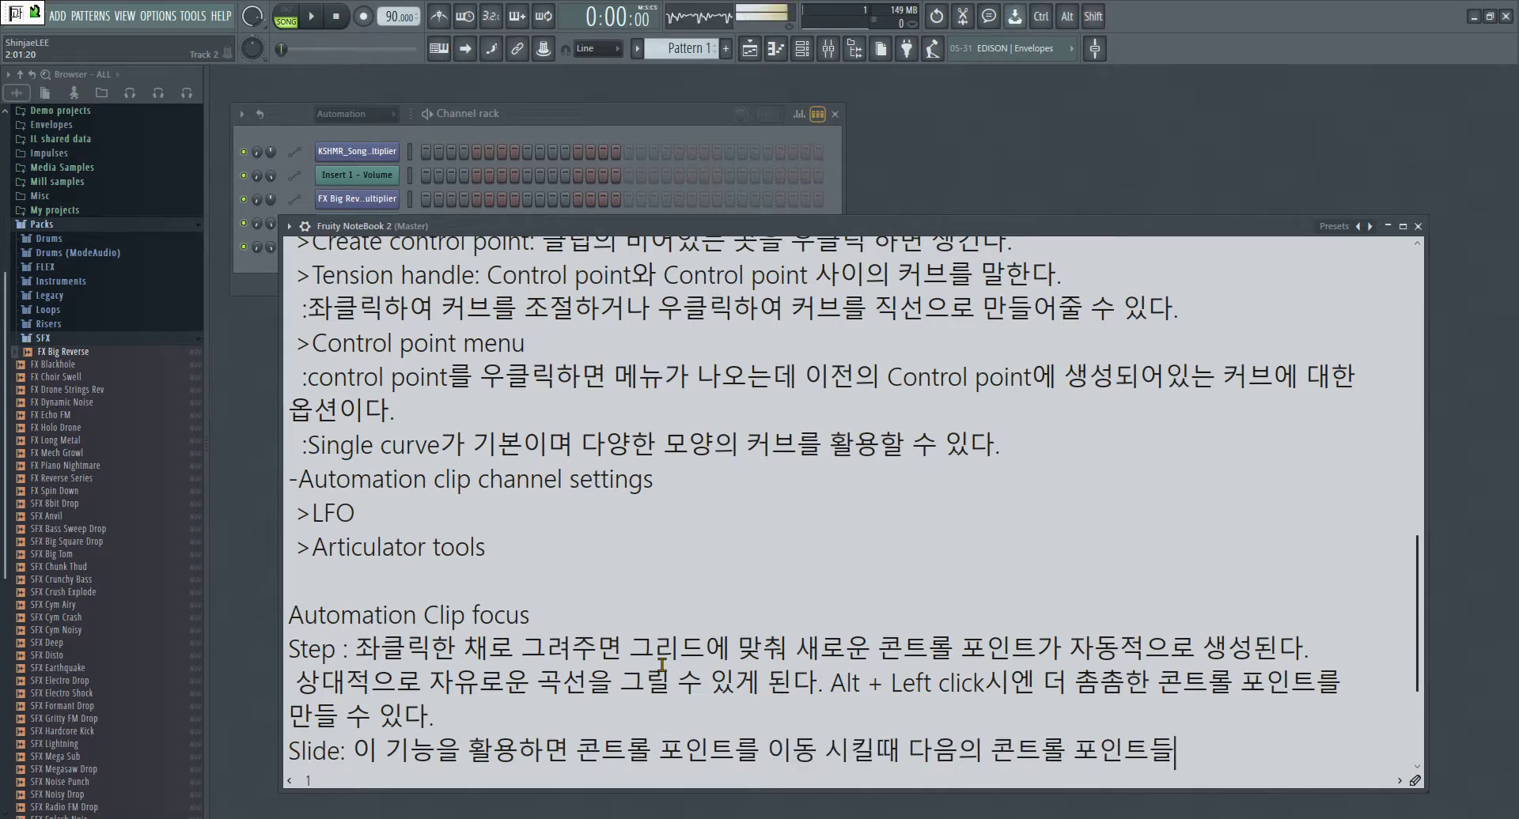
pyautogui.write('과 함께 이동시킬 수 있다.')
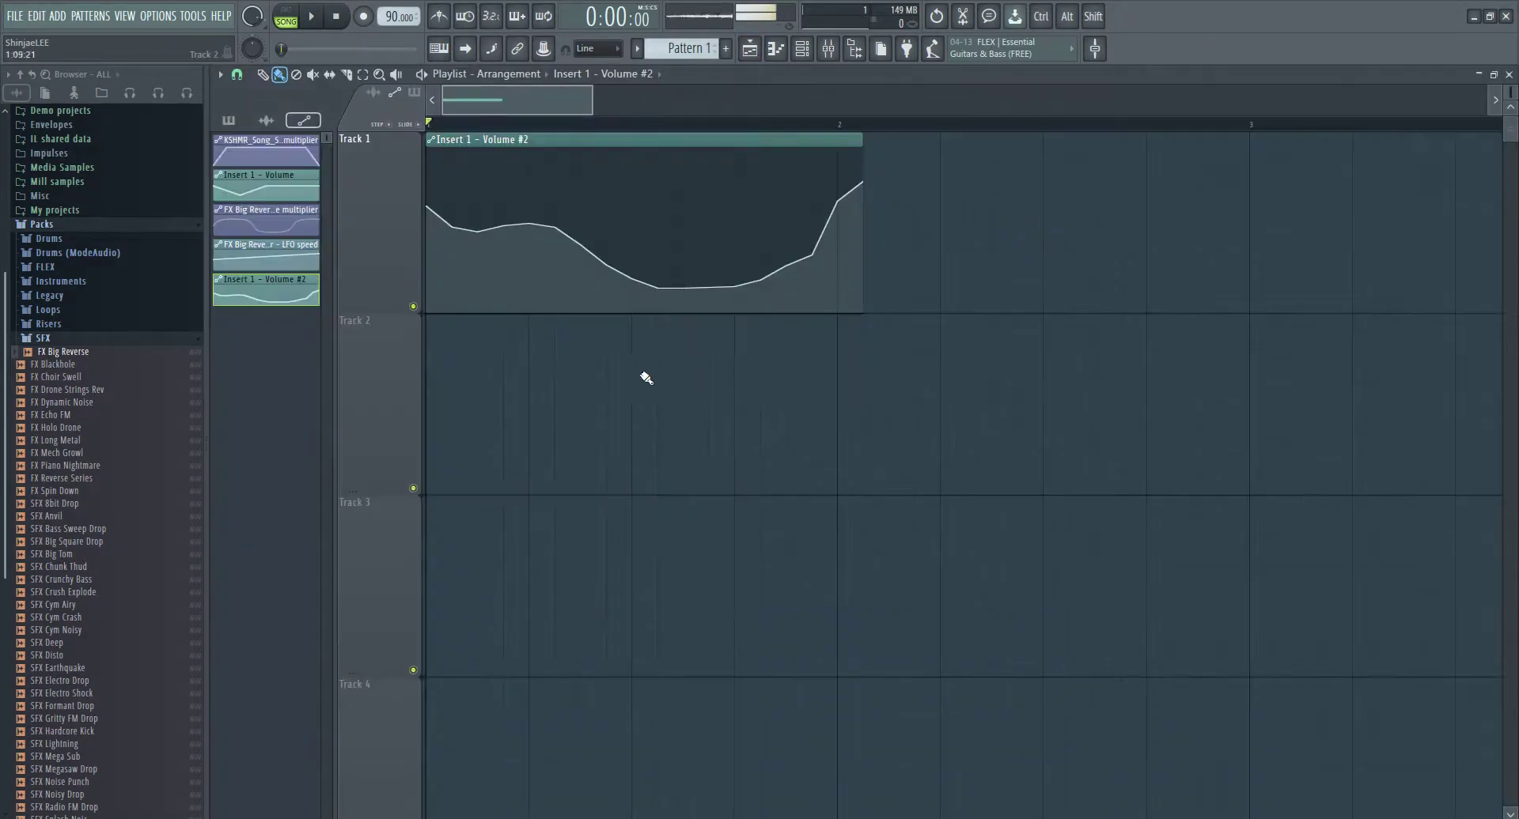
# - In the playlist, slide the Insert 1 volume clip's eighth control point and all following points later in time, and back to 1:08:00
pyautogui.scroll(3, 434, 265)
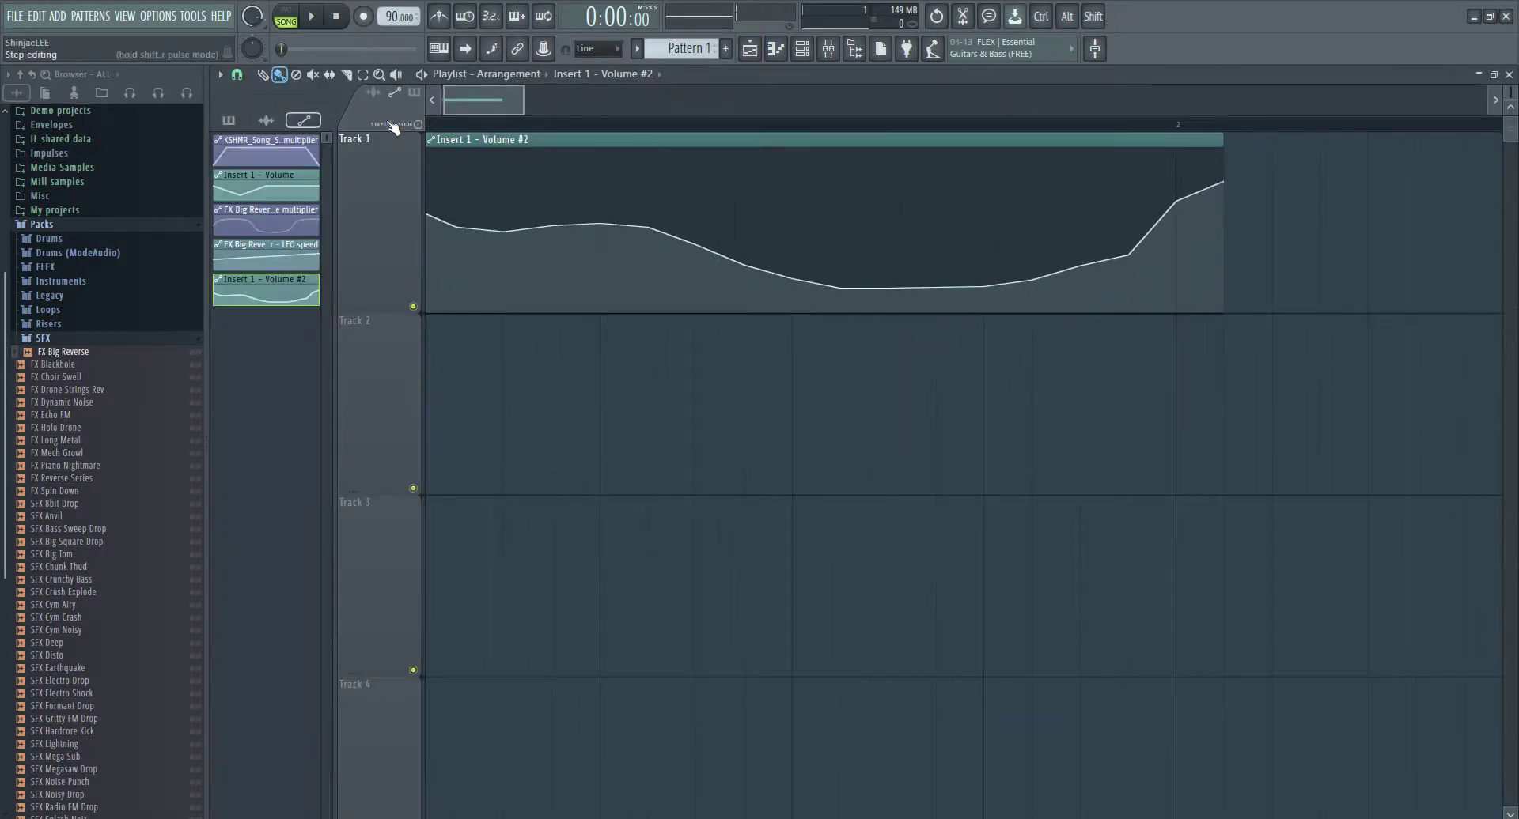
pyautogui.moveTo(629, 211)
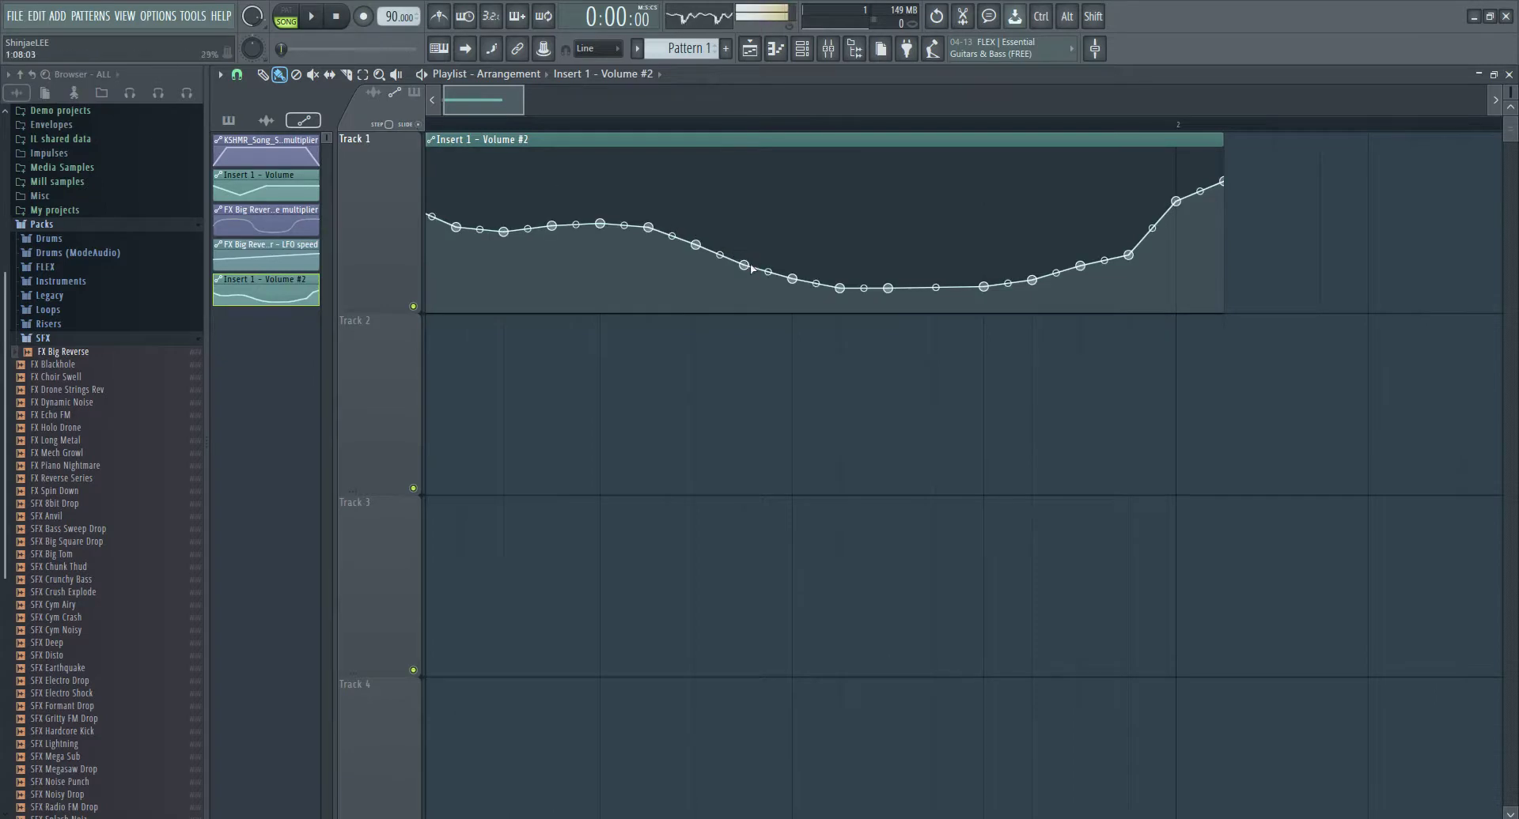
pyautogui.moveTo(752, 268); pyautogui.dragTo(964, 259)
pyautogui.scroll(-1, 1033, 253)
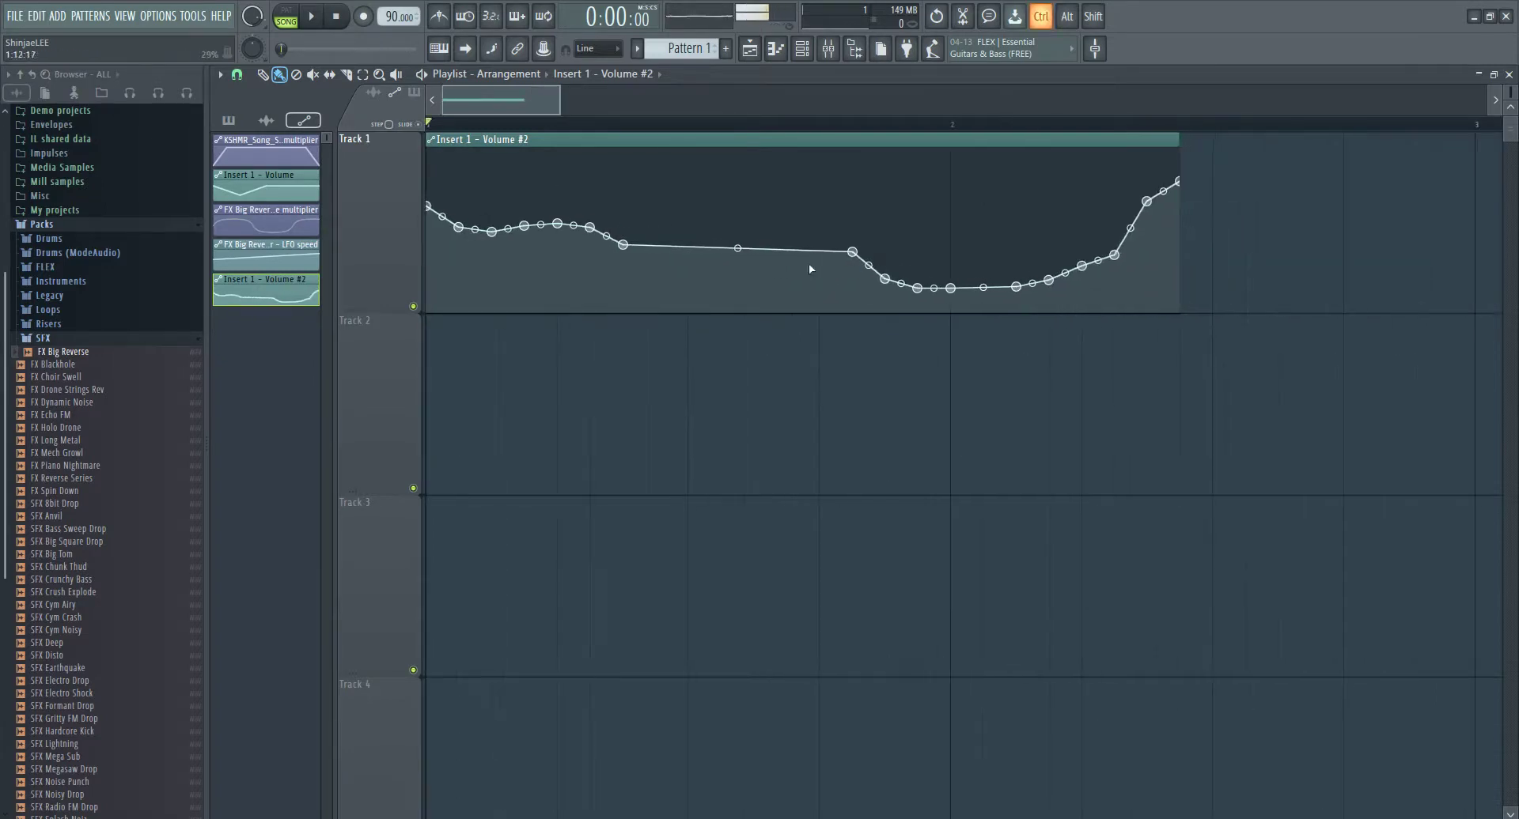
pyautogui.moveTo(852, 252); pyautogui.dragTo(655, 257)
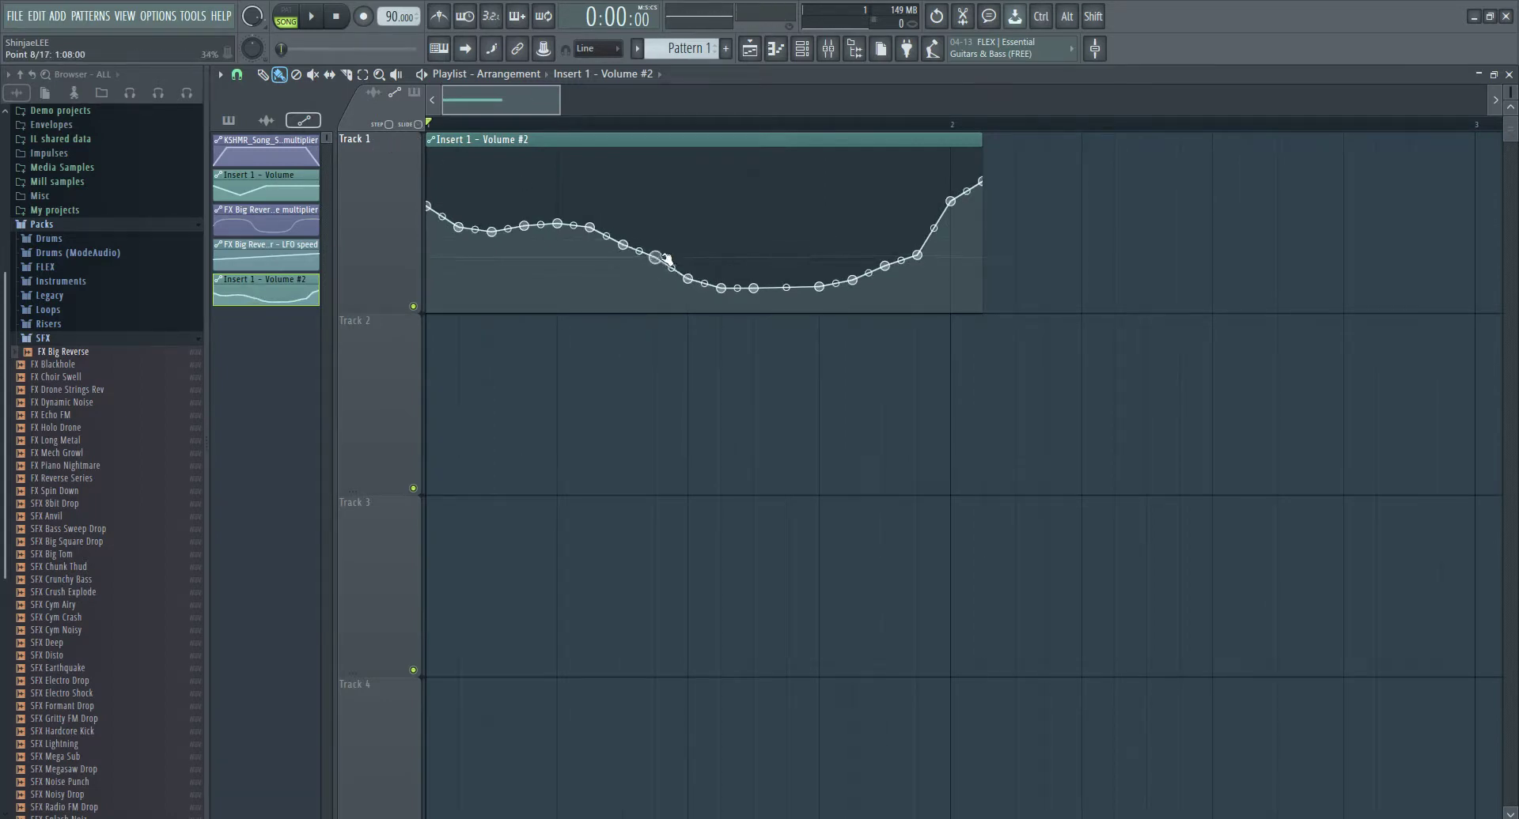
# - Redraw the later part of the Insert 1 volume curve in Step mode, and use Slide to shift the last rising section's points later in time
pyautogui.click(388, 124)
pyautogui.click(416, 124)
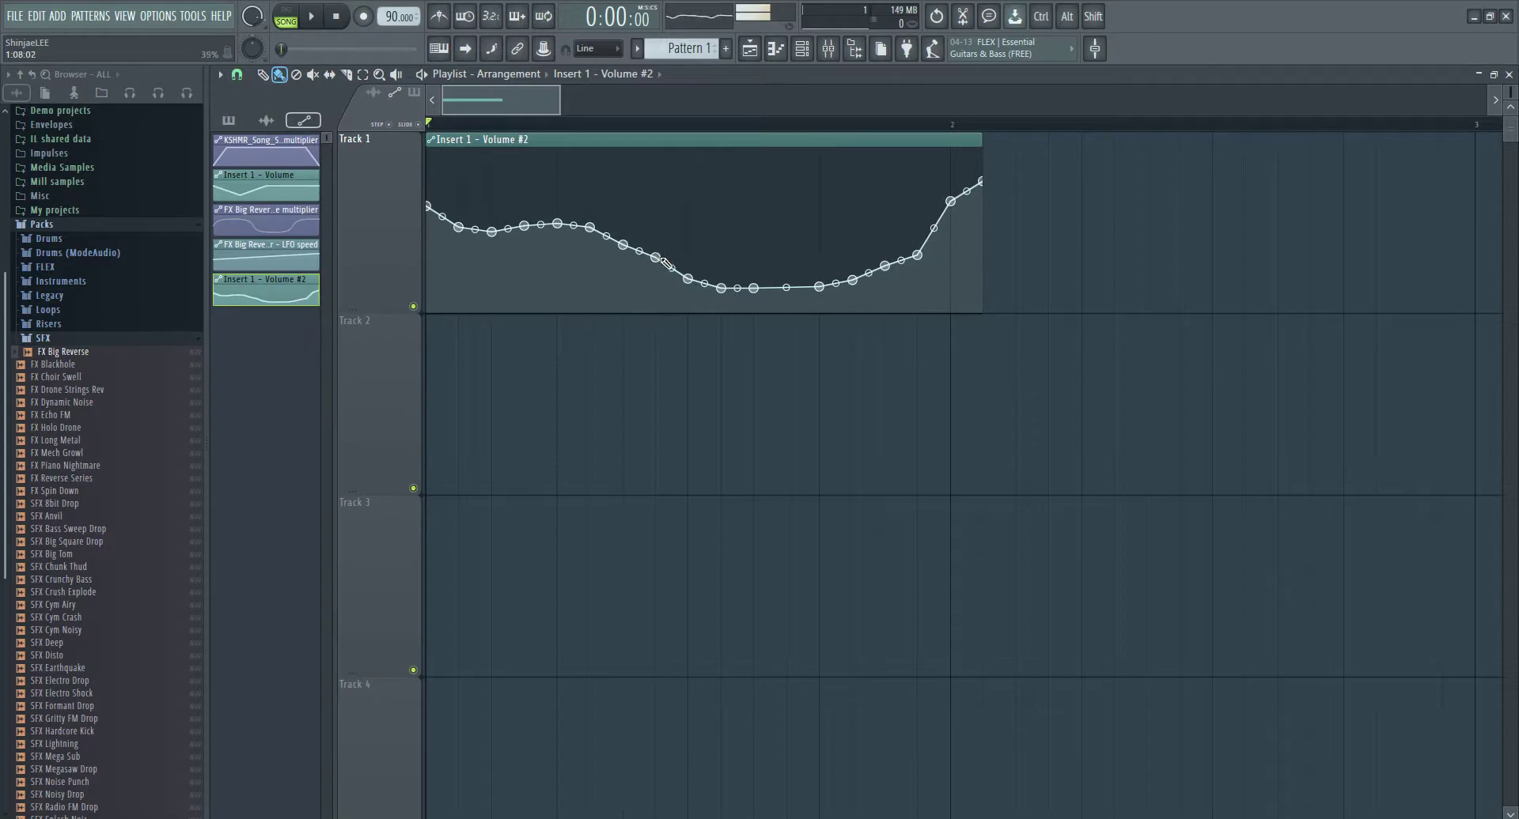
pyautogui.moveTo(661, 259)
pyautogui.mouseDown()
pyautogui.moveTo(852, 253)
pyautogui.moveTo(856, 204)
pyautogui.moveTo(778, 270)
pyautogui.moveTo(655, 275)
pyautogui.mouseUp()
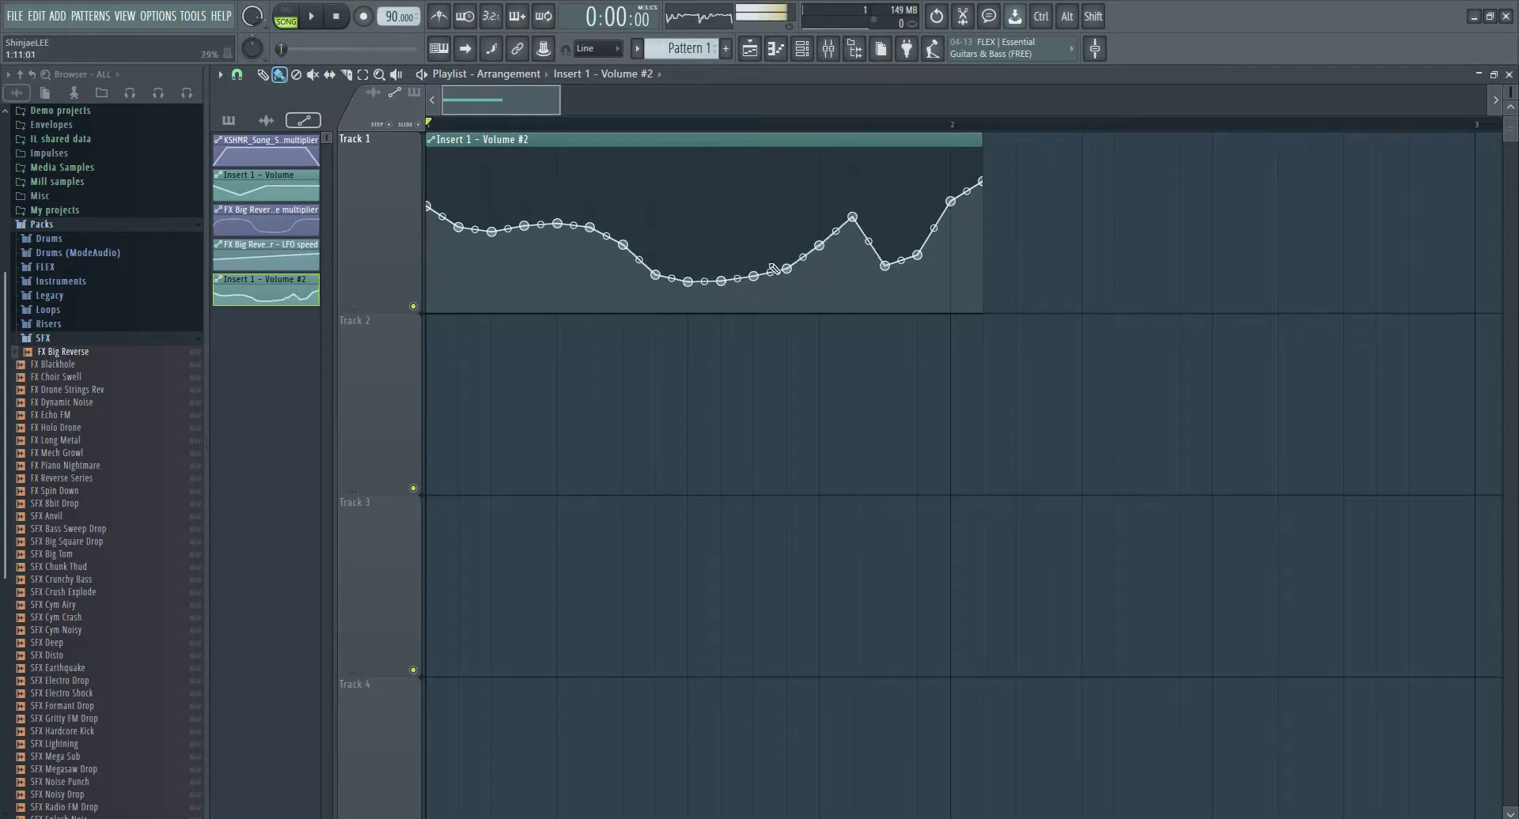
pyautogui.moveTo(885, 221)
pyautogui.mouseDown()
pyautogui.moveTo(864, 224)
pyautogui.moveTo(917, 223)
pyautogui.mouseUp()
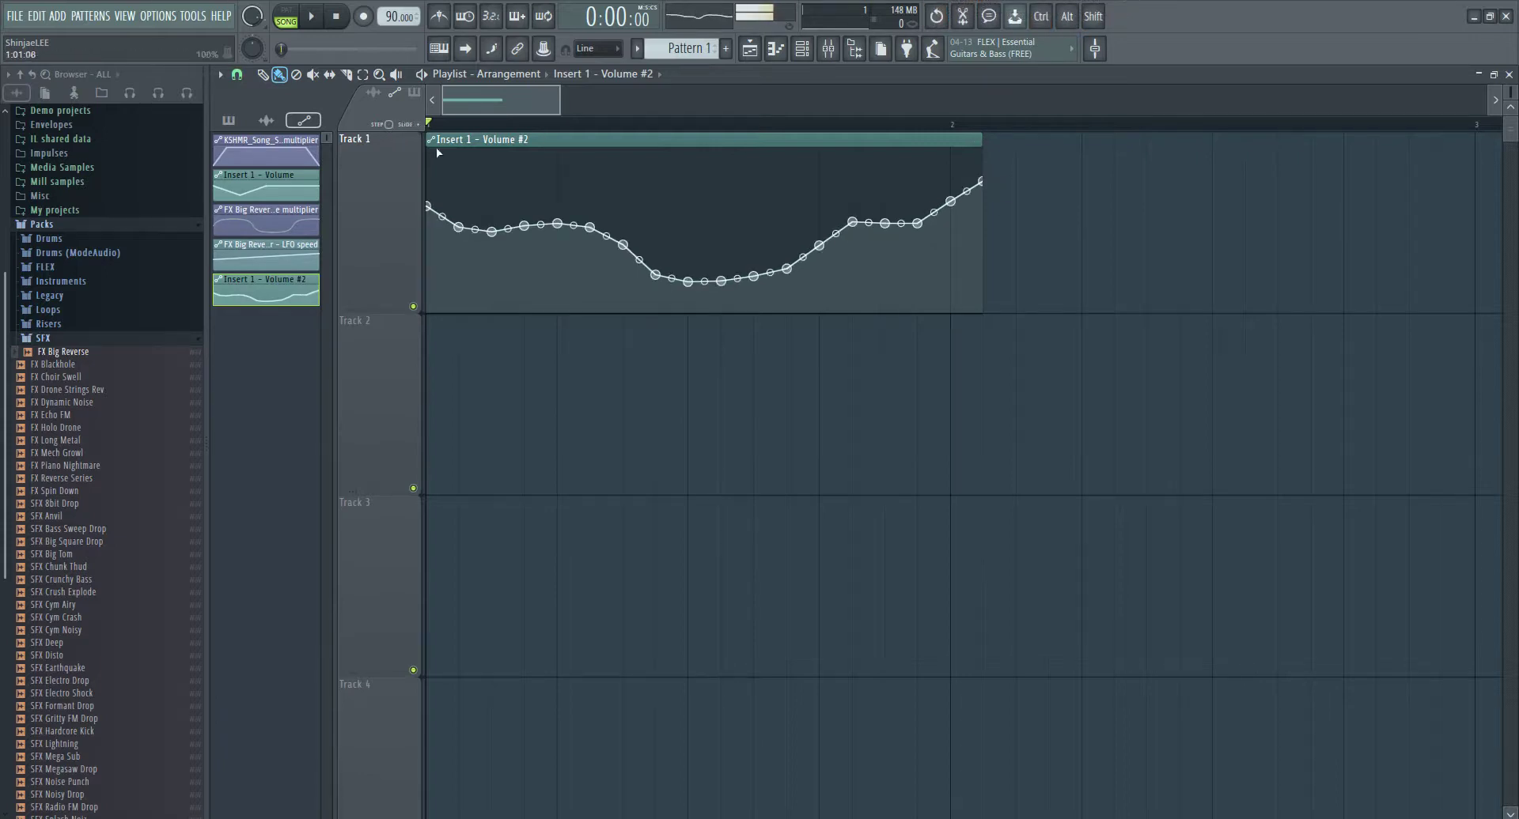
pyautogui.moveTo(818, 245); pyautogui.dragTo(886, 241)
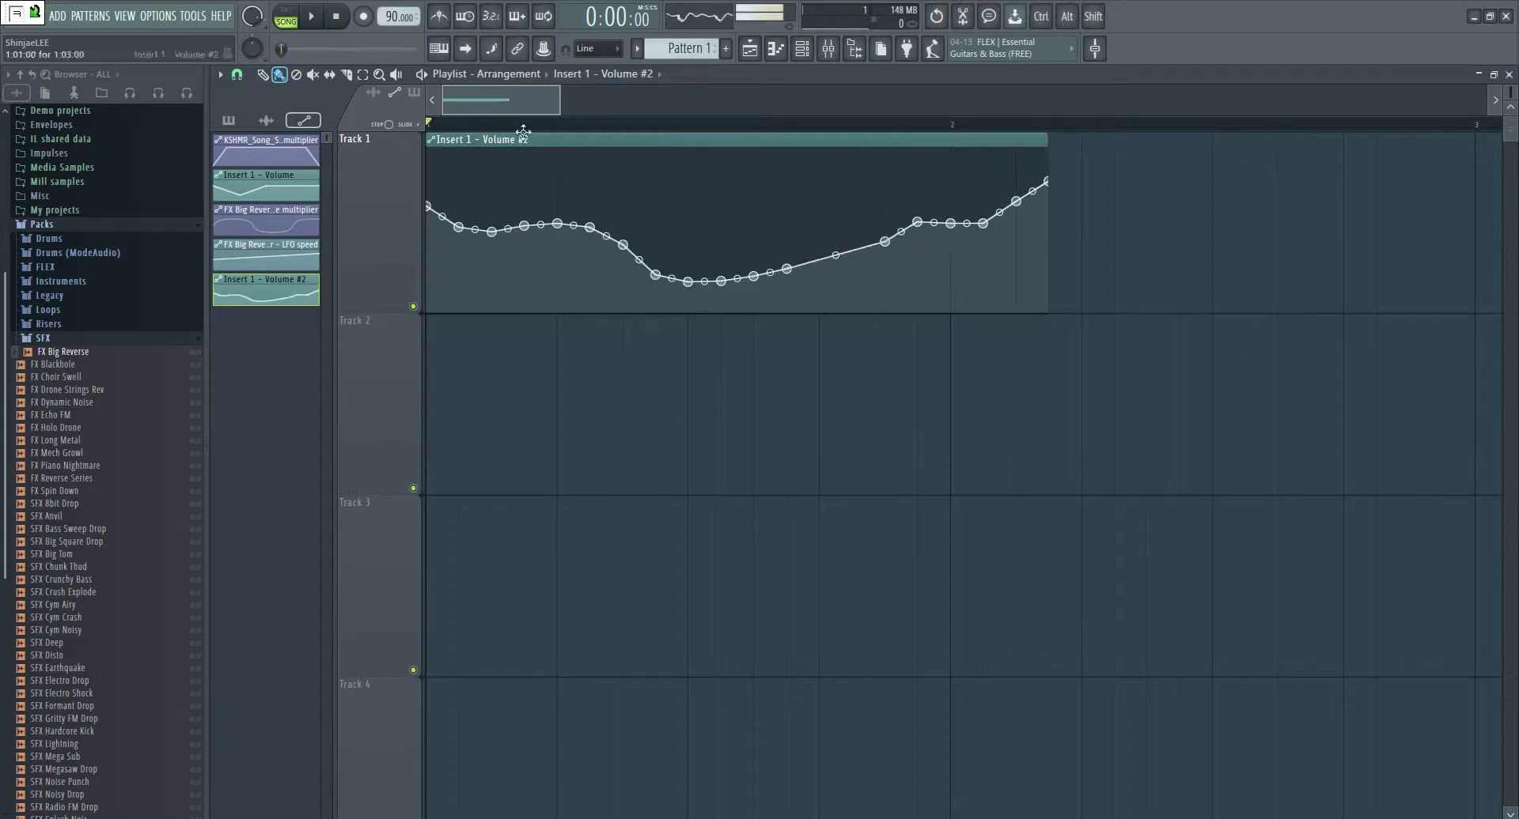
# - With Step on and Alt for denser control points, draw a wavy volume curve across the clip, plus an even finer short stretch around 1:12
pyautogui.click(389, 125)
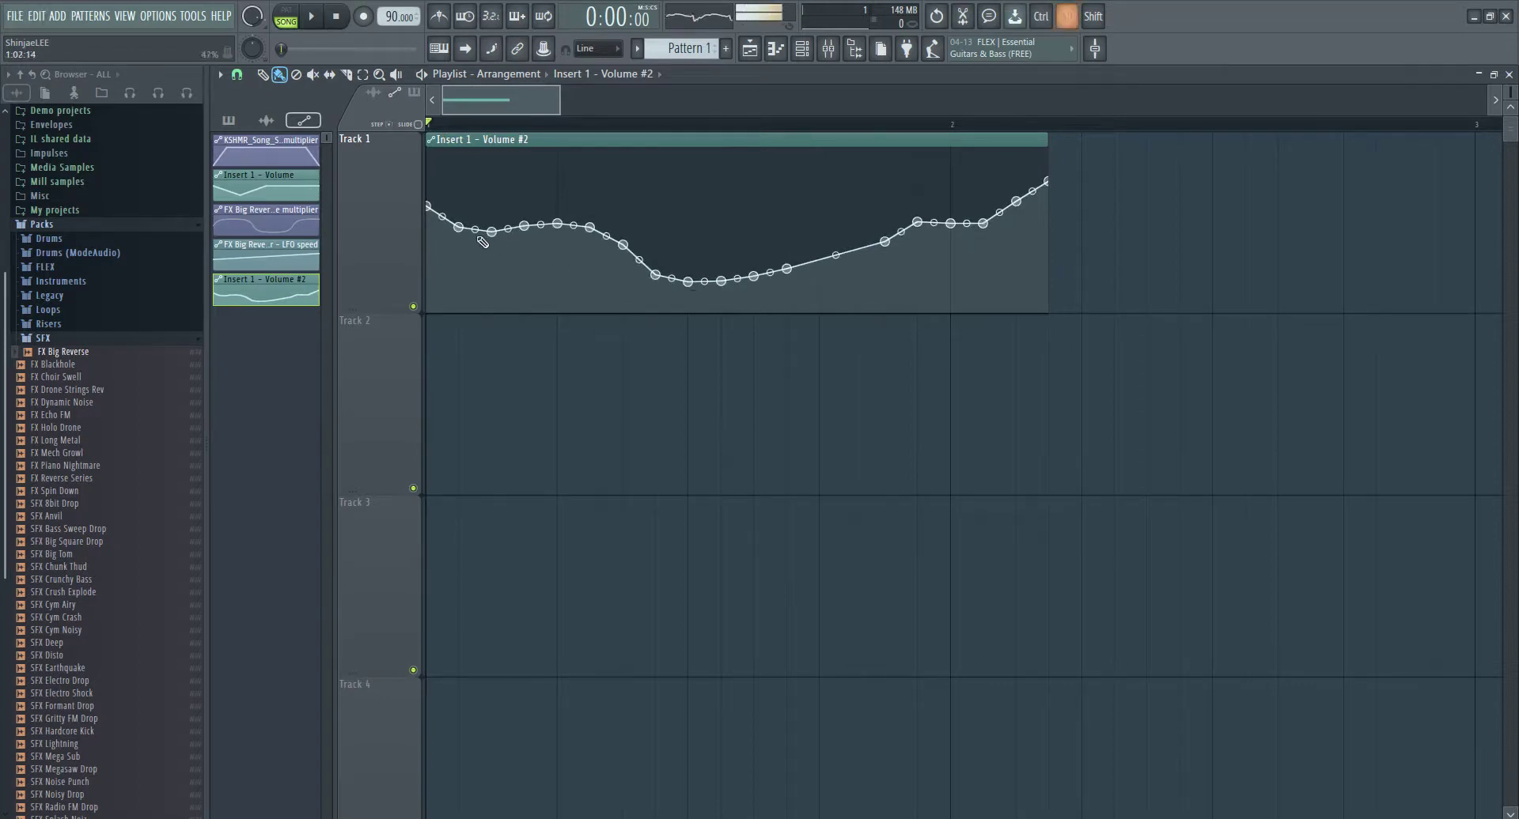
pyautogui.moveTo(446, 190)
pyautogui.mouseDown()
pyautogui.moveTo(486, 248)
pyautogui.moveTo(650, 268)
pyautogui.moveTo(854, 239)
pyautogui.moveTo(969, 184)
pyautogui.mouseUp()
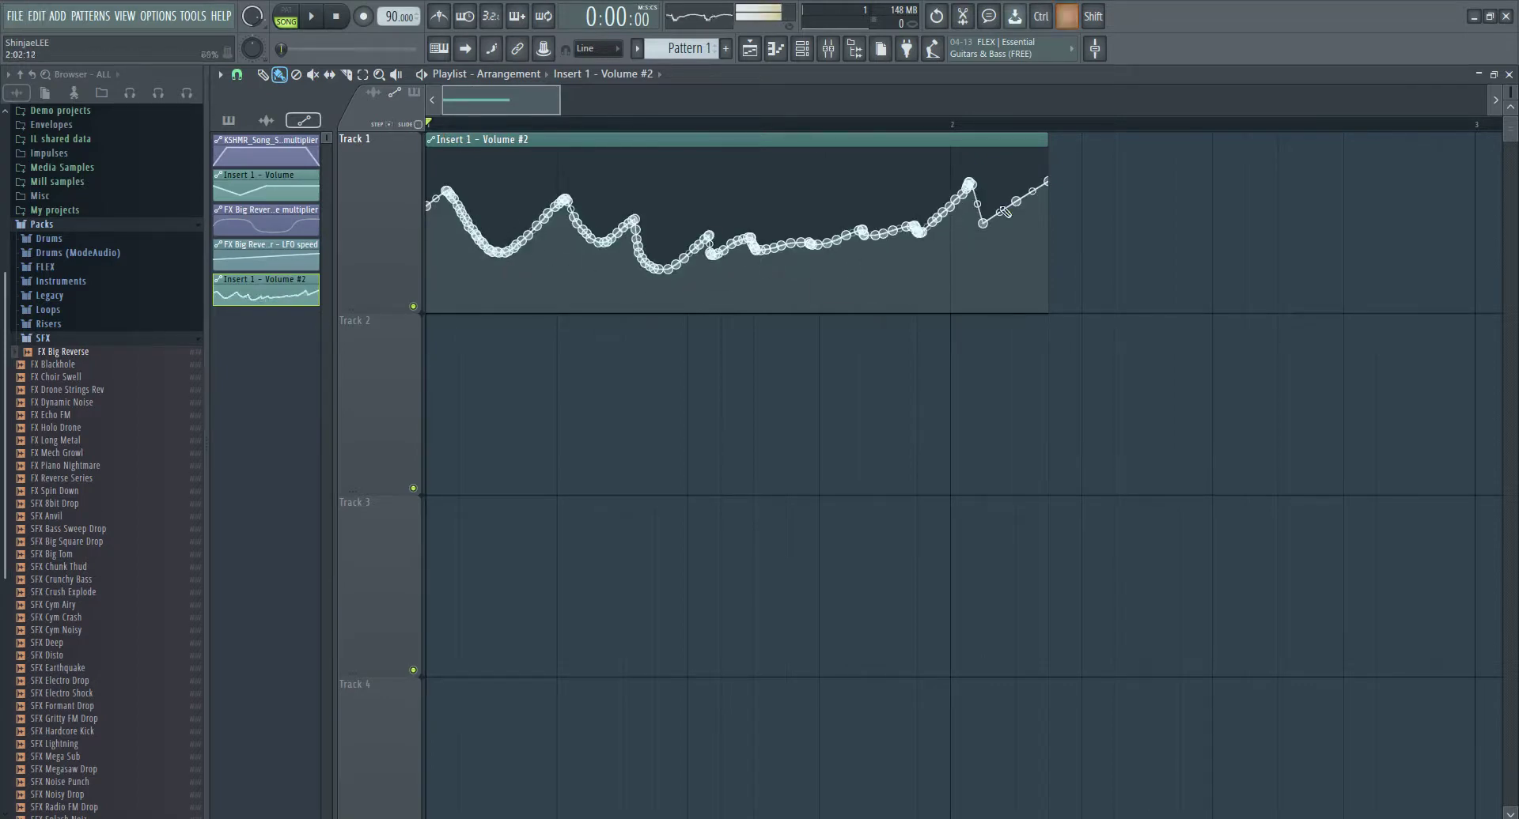
pyautogui.hotkey('ctrl', 'z')
pyautogui.hotkey('ctrl', 'z')
pyautogui.scroll(2, 674, 250)
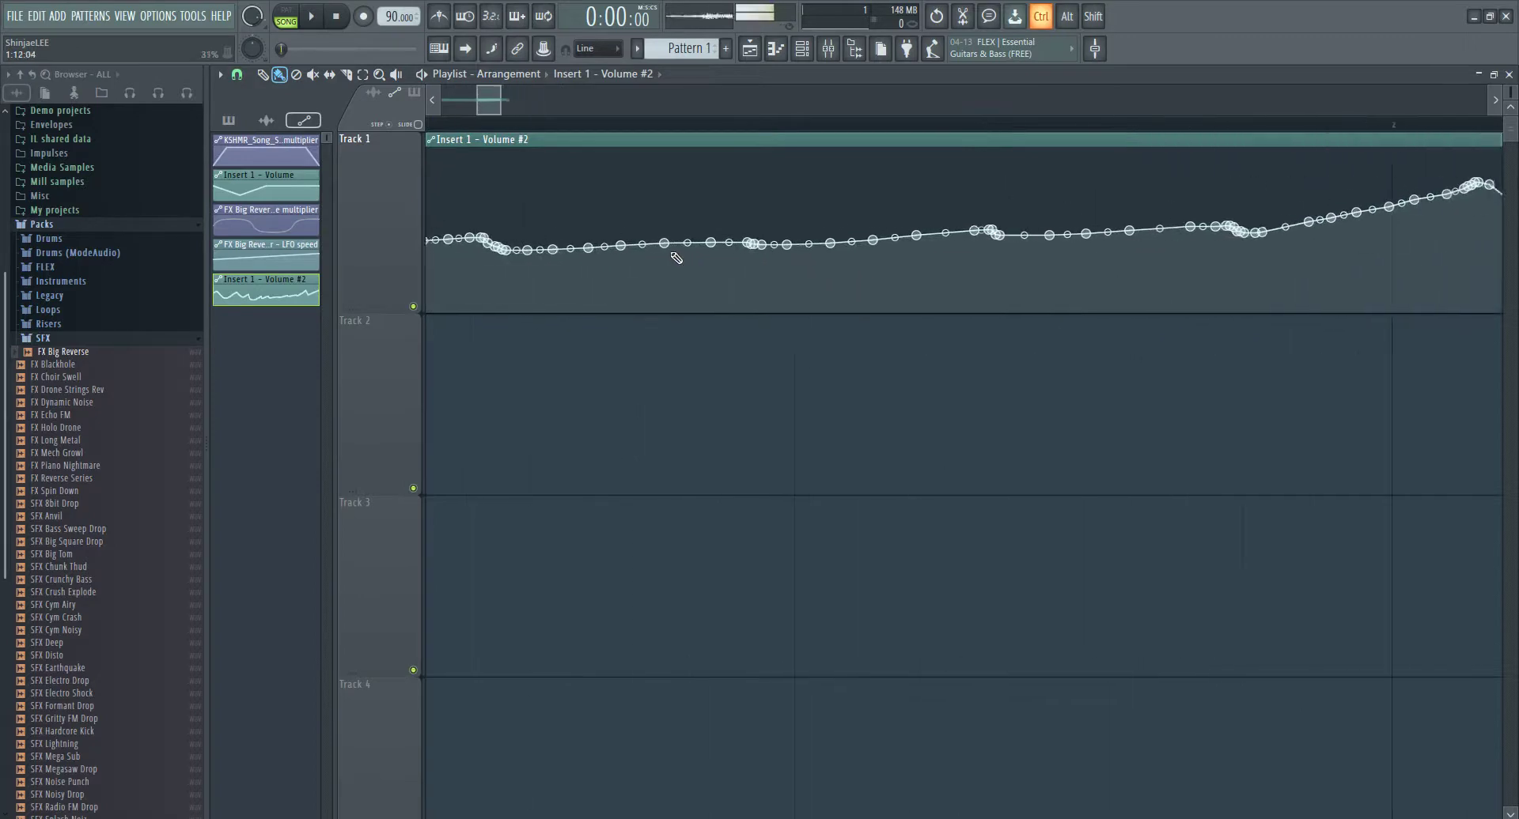
pyautogui.moveTo(625, 255); pyautogui.dragTo(712, 253)
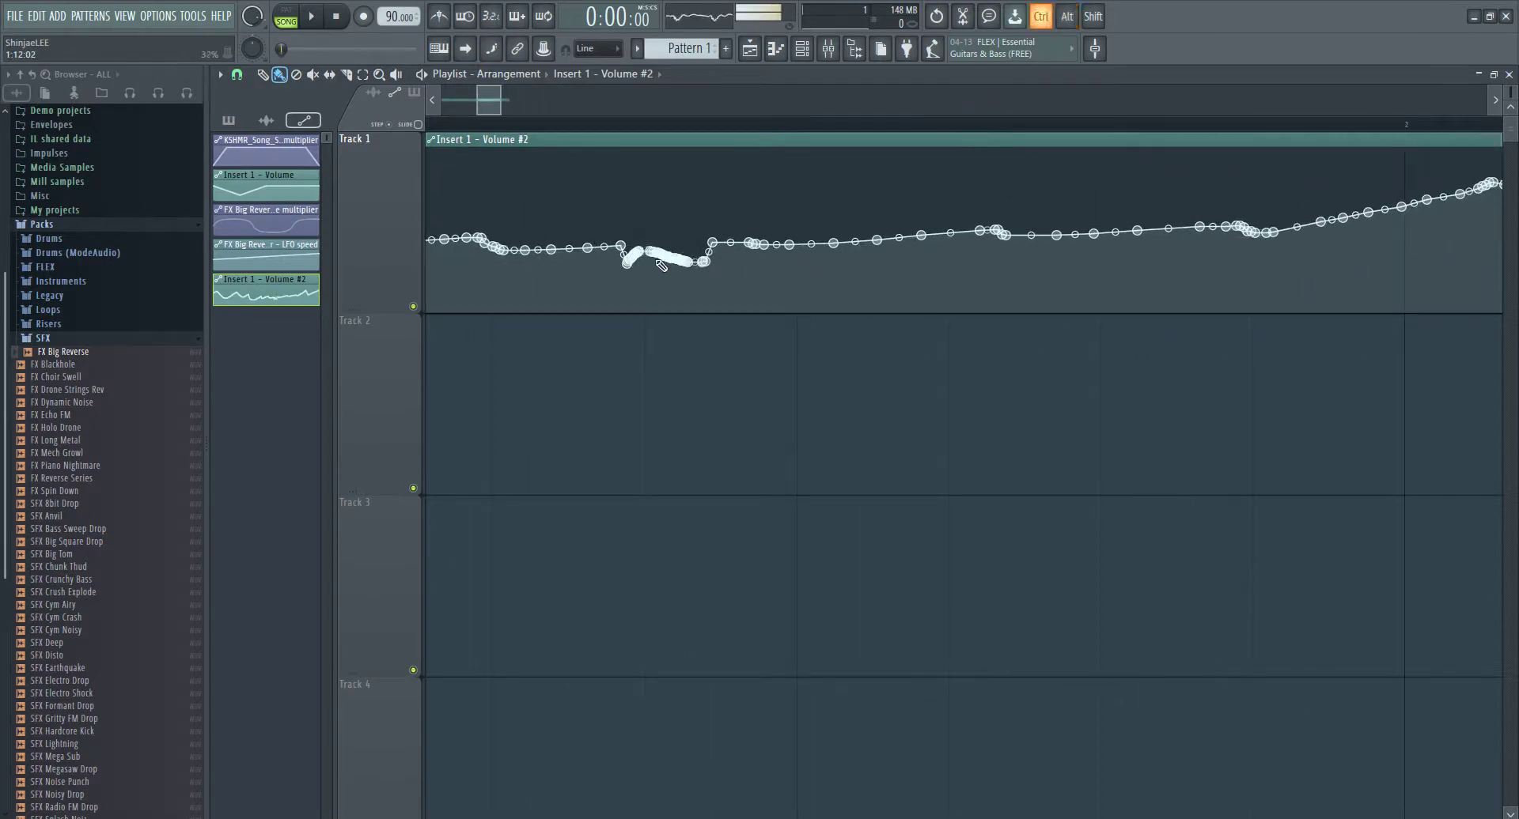
# - Review the whole redrawn volume clip, and return to the notes with the cursor at the end of the Slide note
pyautogui.hotkey('ctrl', 'z')
pyautogui.hotkey('ctrl', 'z')
pyautogui.scroll(-3, 679, 292)
pyautogui.scroll(-1, 674, 297)
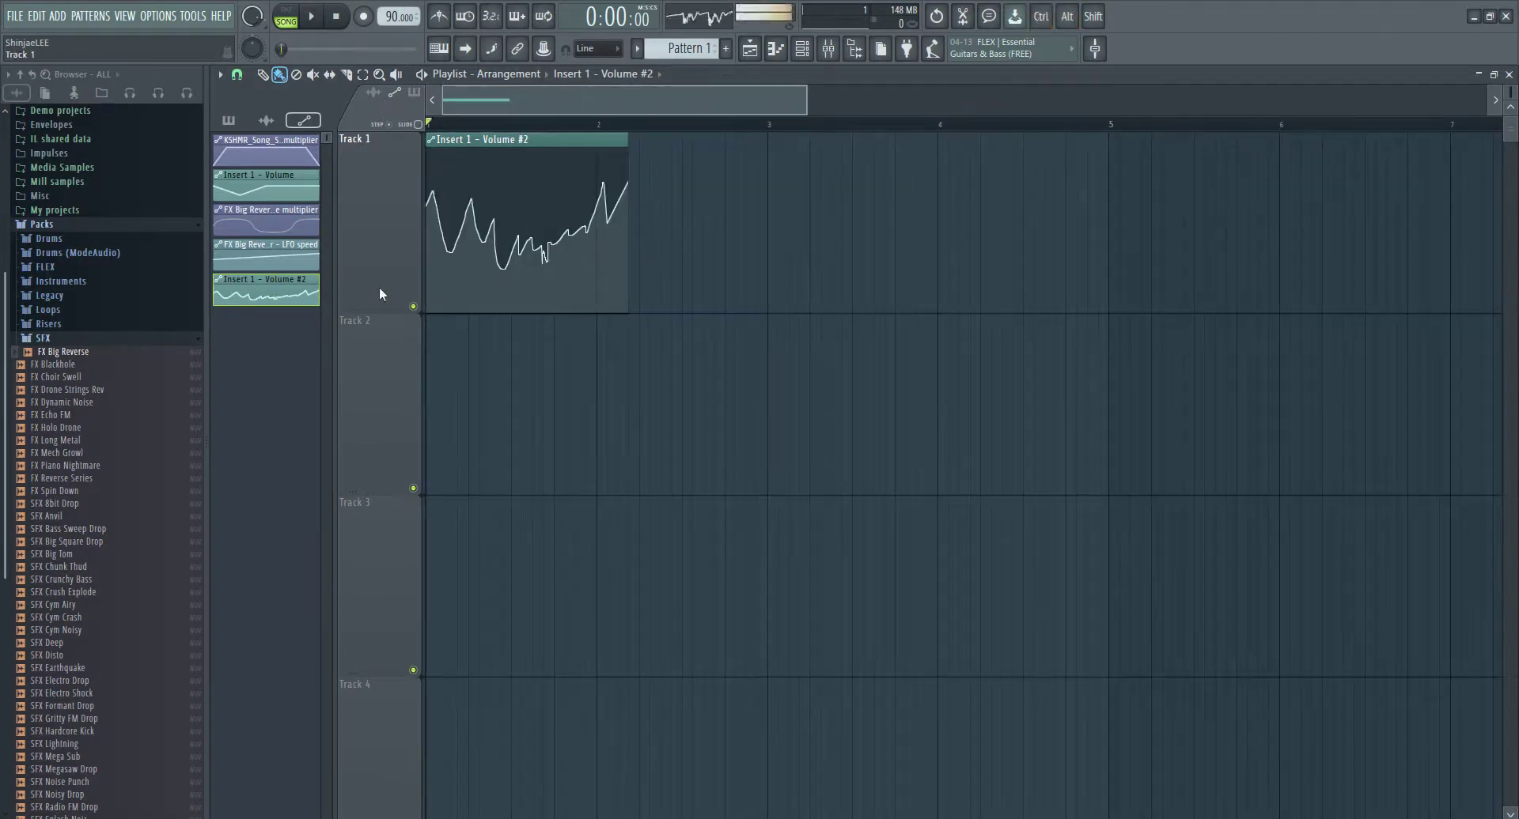
pyautogui.scroll(1, 370, 284)
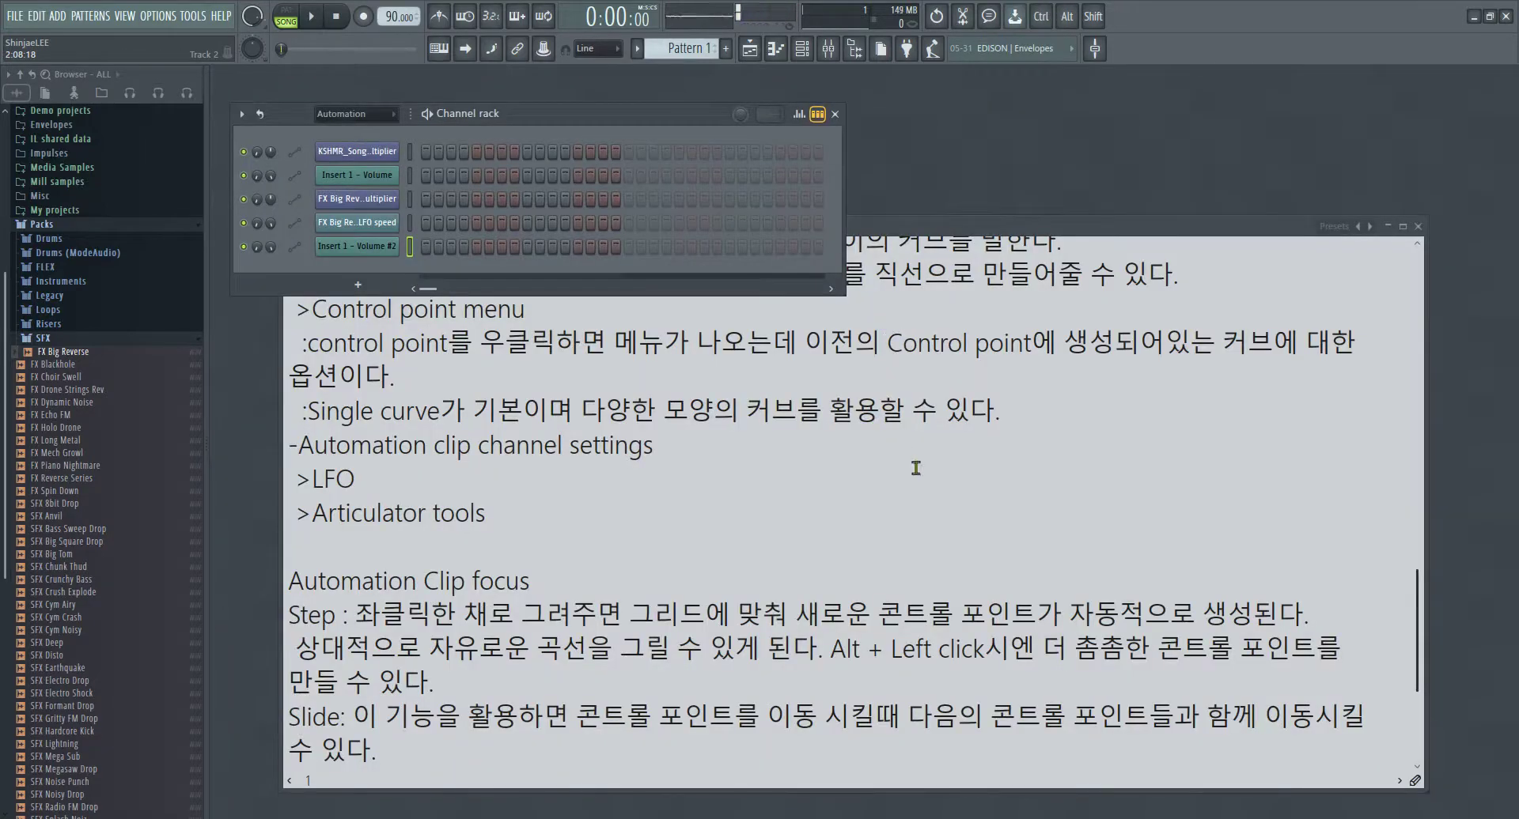
pyautogui.scroll(-1, 870, 514)
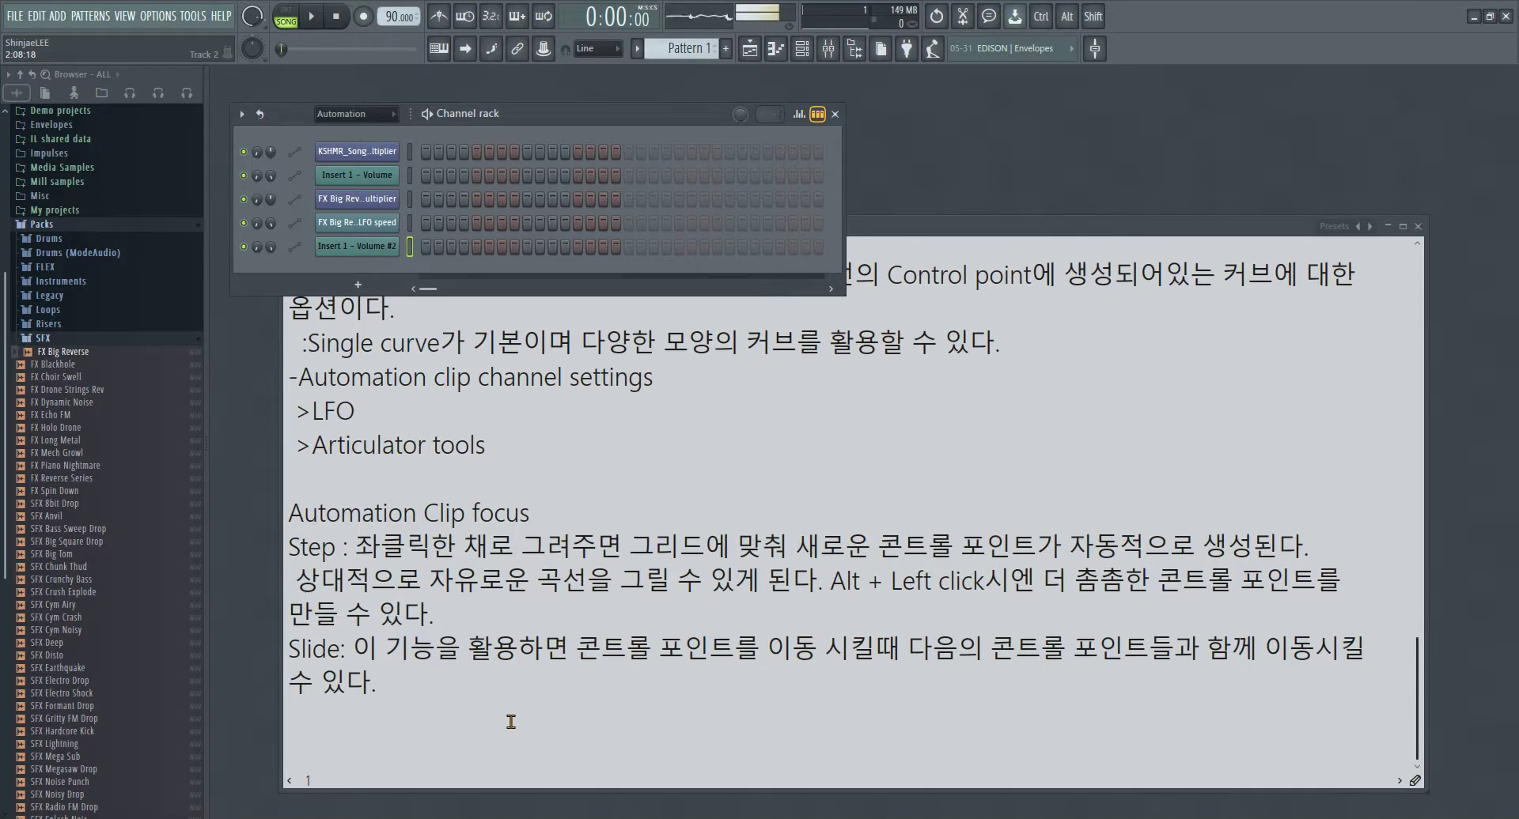
pyautogui.click(600, 695)
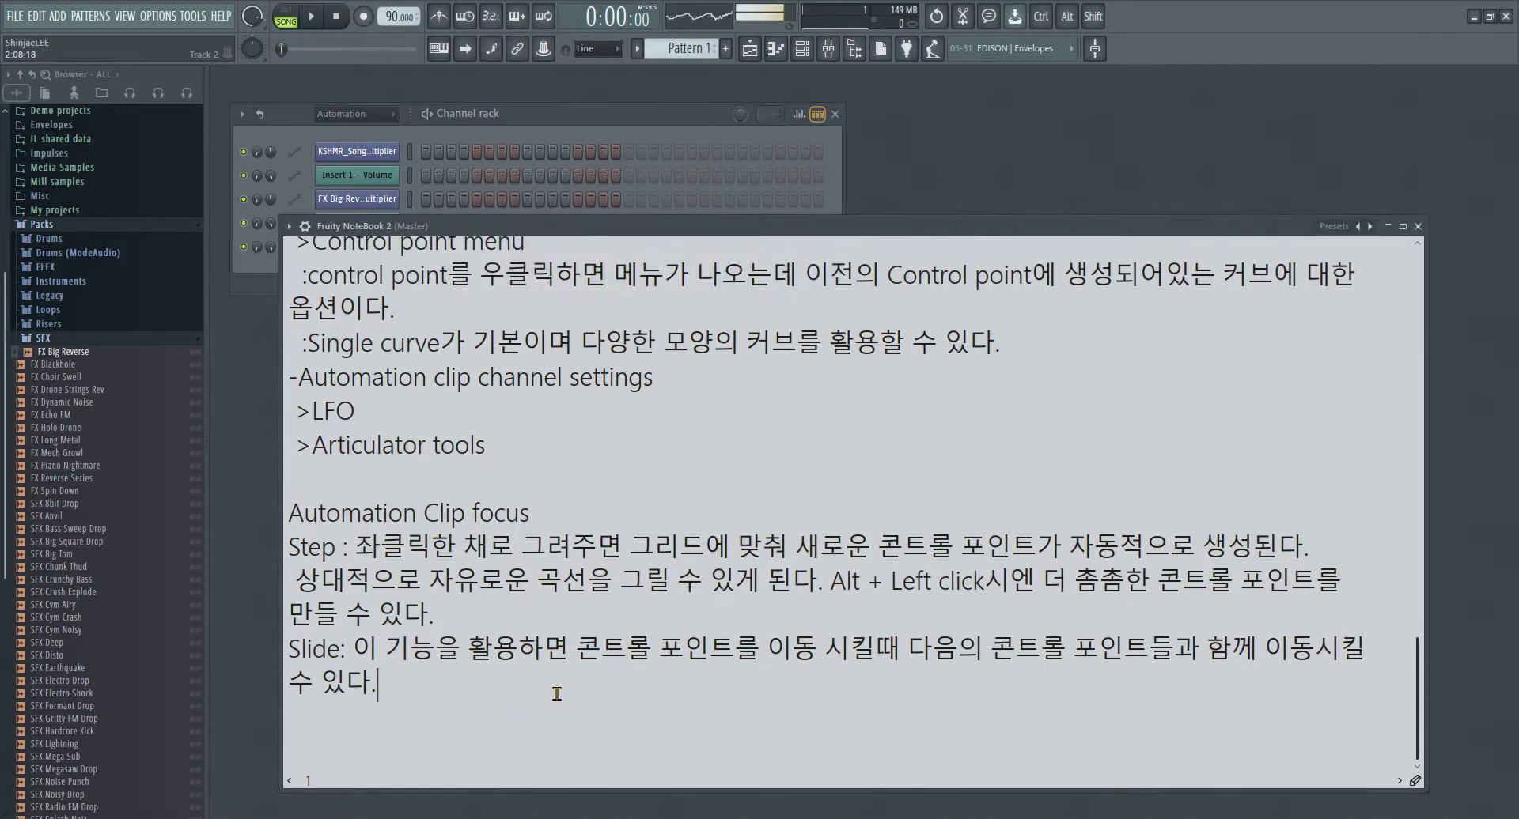